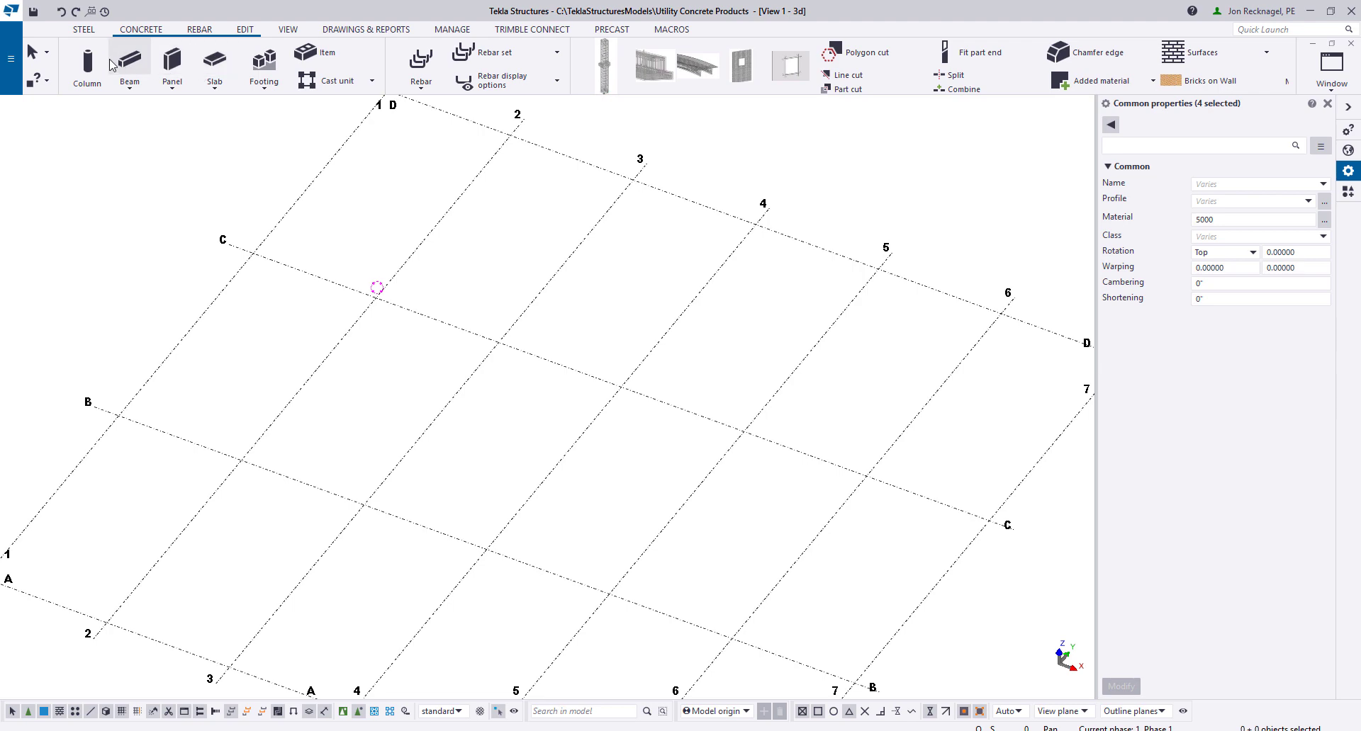
Place a concrete column with profile P96"*48"*6" at the intersection of grid lines 4 and C
{"action": "left_click", "coordinate": [87, 64]}
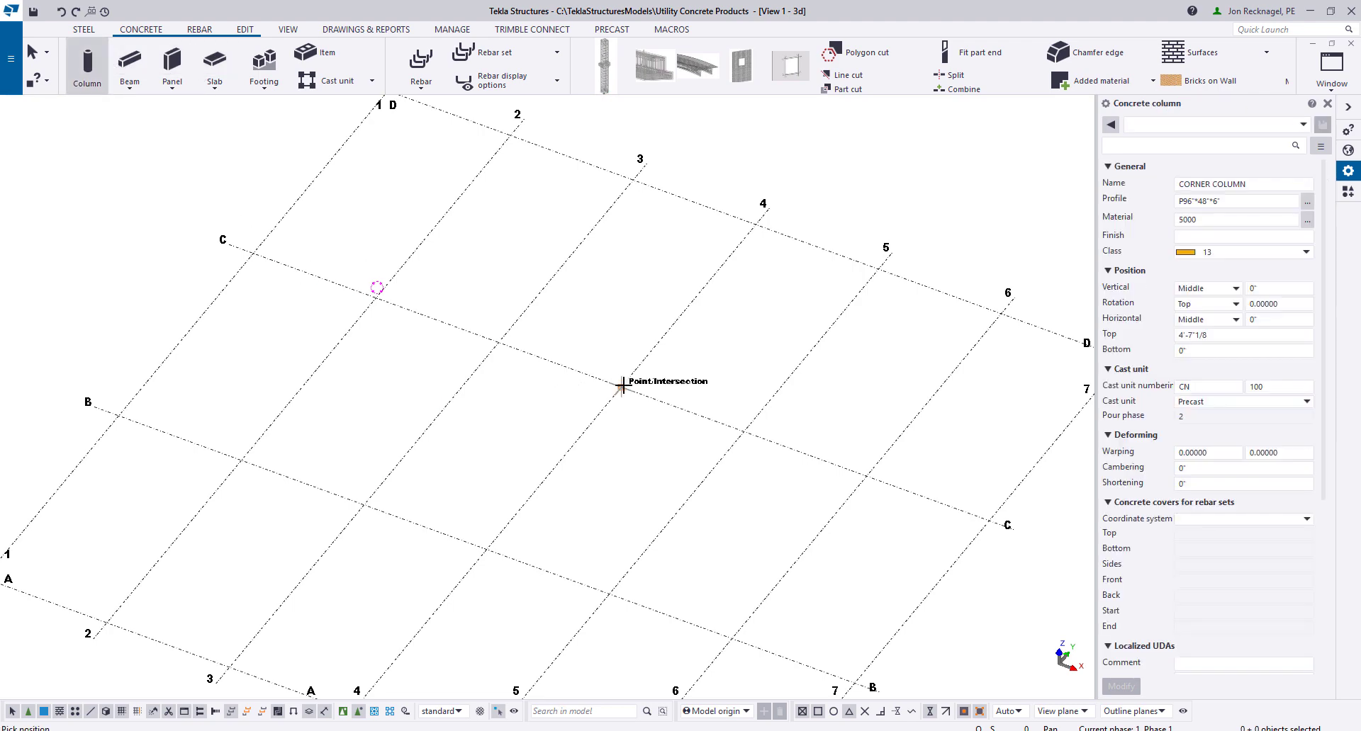
{"action": "left_click", "coordinate": [614, 379]}
{"action": "scroll", "coordinate": [623, 376], "scroll_direction": "up", "scroll_amount": 5}
{"action": "right_click", "coordinate": [630, 358]}
{"action": "left_click", "coordinate": [656, 357]}
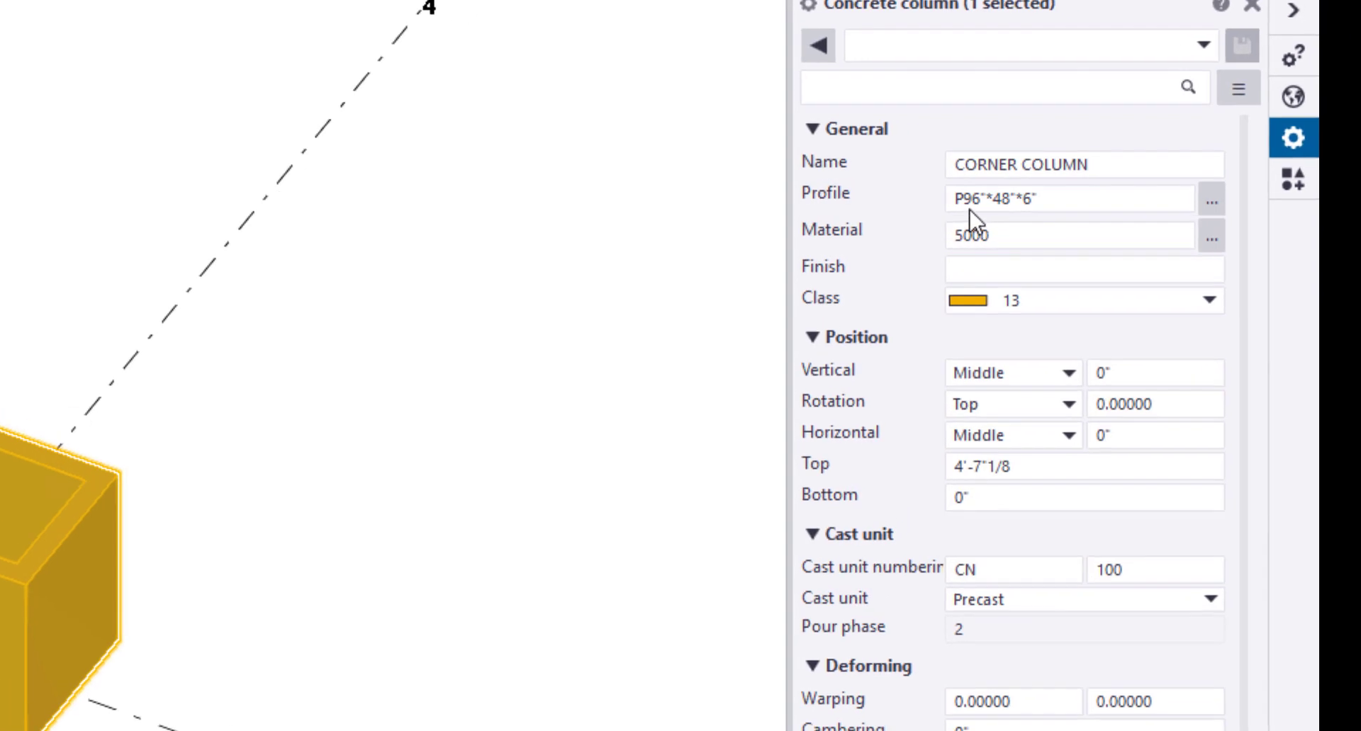
{"action": "left_click", "coordinate": [970, 199]}
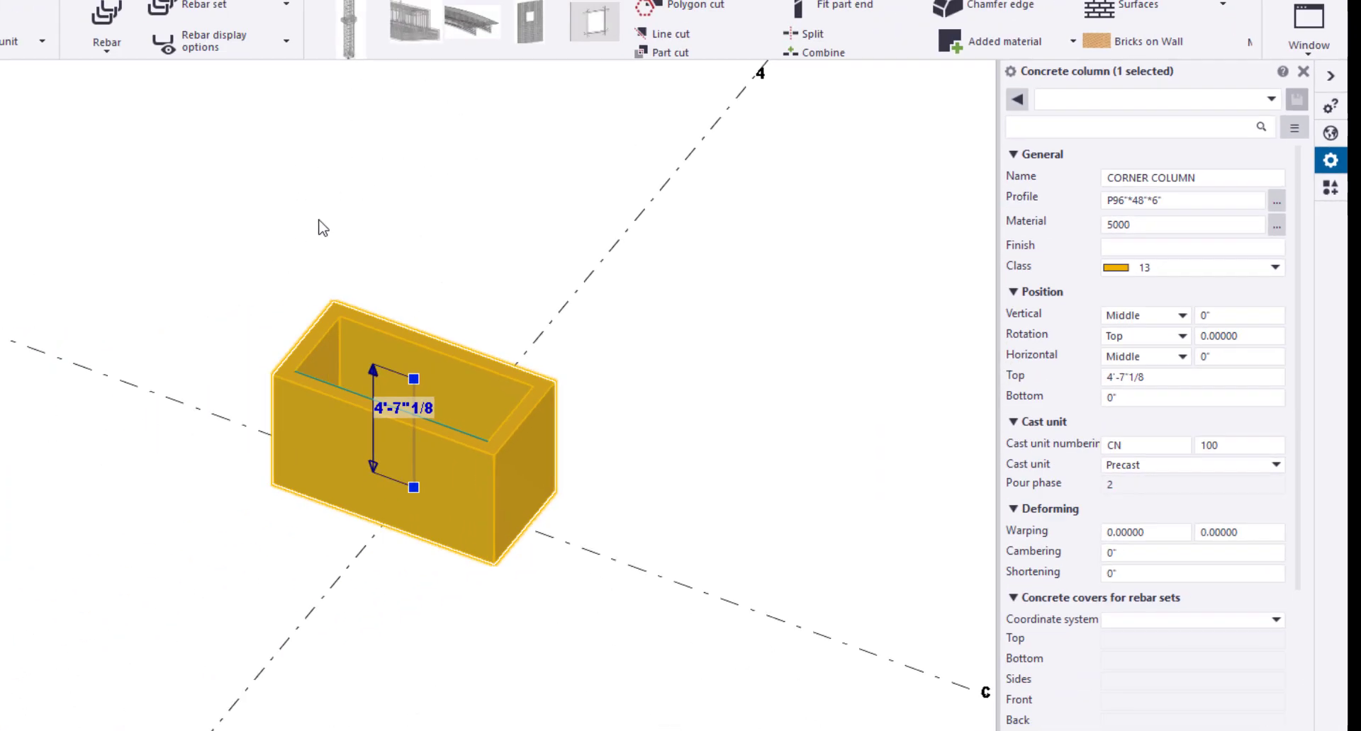
{"action": "left_click", "coordinate": [68, 164]}
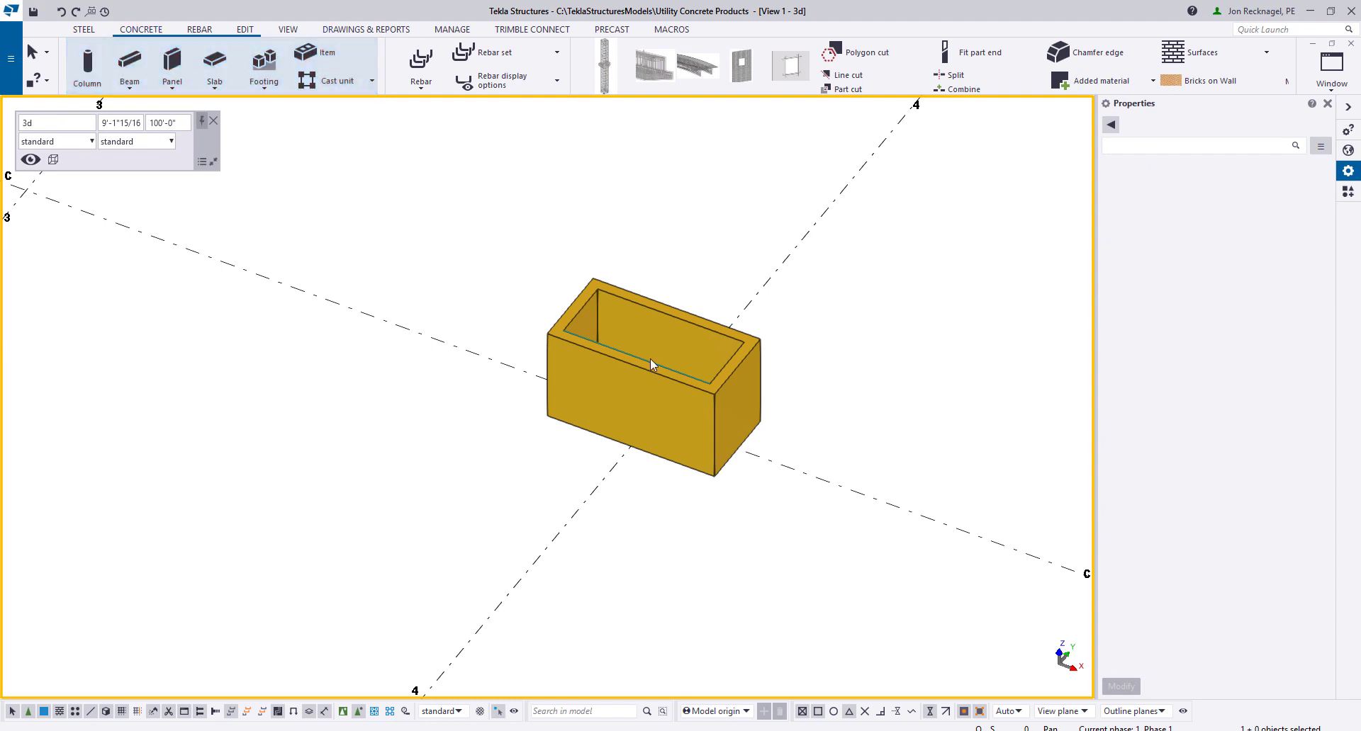
Model a concrete polybeam with profile TRPZR2"*3"*2" around the box's inner top edge, leaving a gap along one long side
{"action": "left_click", "coordinate": [129, 89]}
{"action": "left_click", "coordinate": [110, 136]}
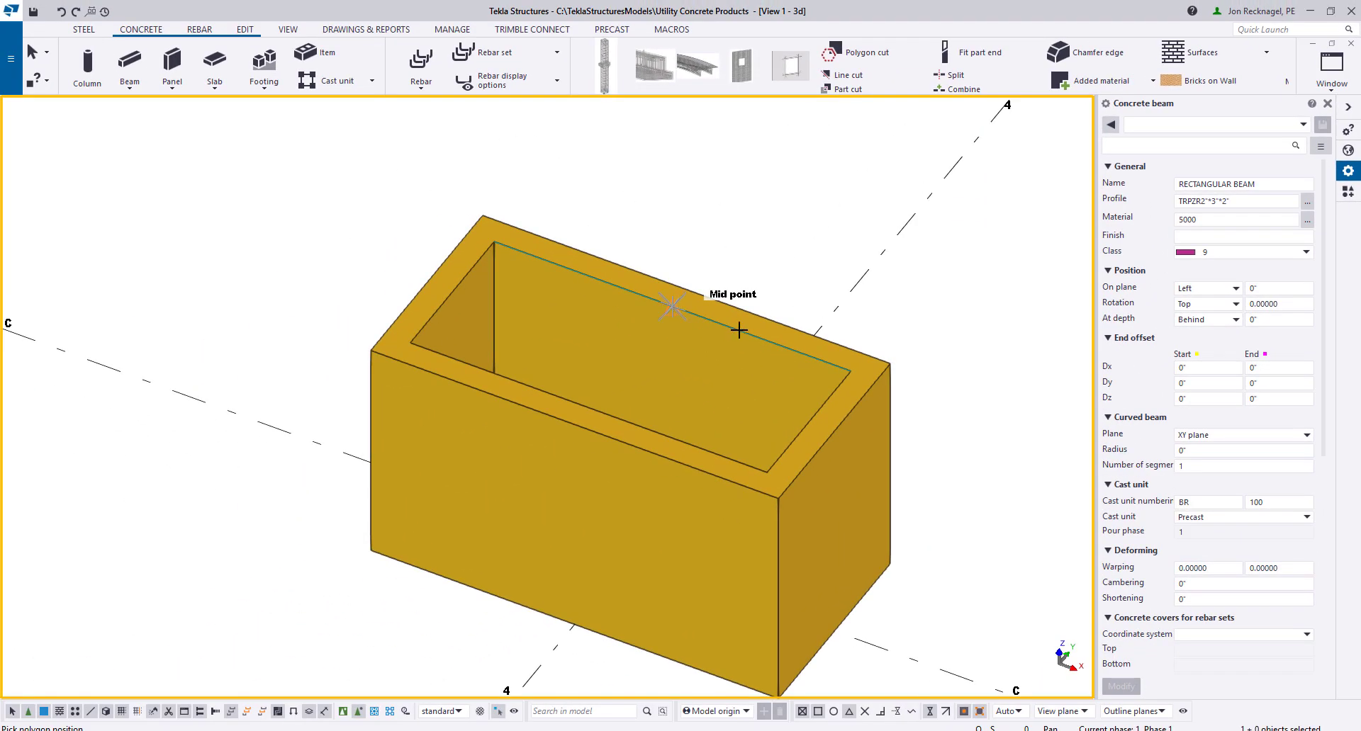
{"action": "left_click", "coordinate": [739, 331]}
{"action": "left_click", "coordinate": [851, 370]}
{"action": "left_click", "coordinate": [770, 469]}
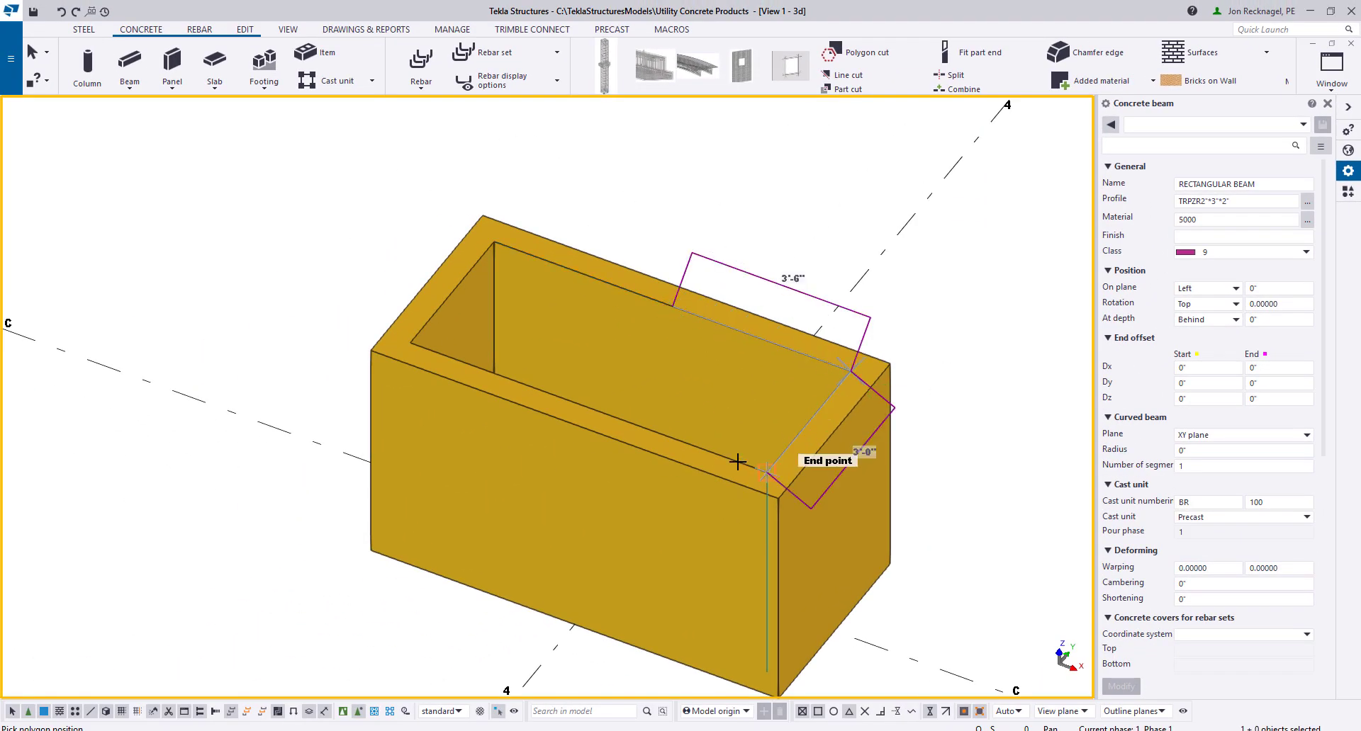
{"action": "left_click", "coordinate": [415, 343]}
{"action": "left_click", "coordinate": [493, 242]}
{"action": "scroll", "coordinate": [577, 277], "scroll_direction": "up", "scroll_amount": 2}
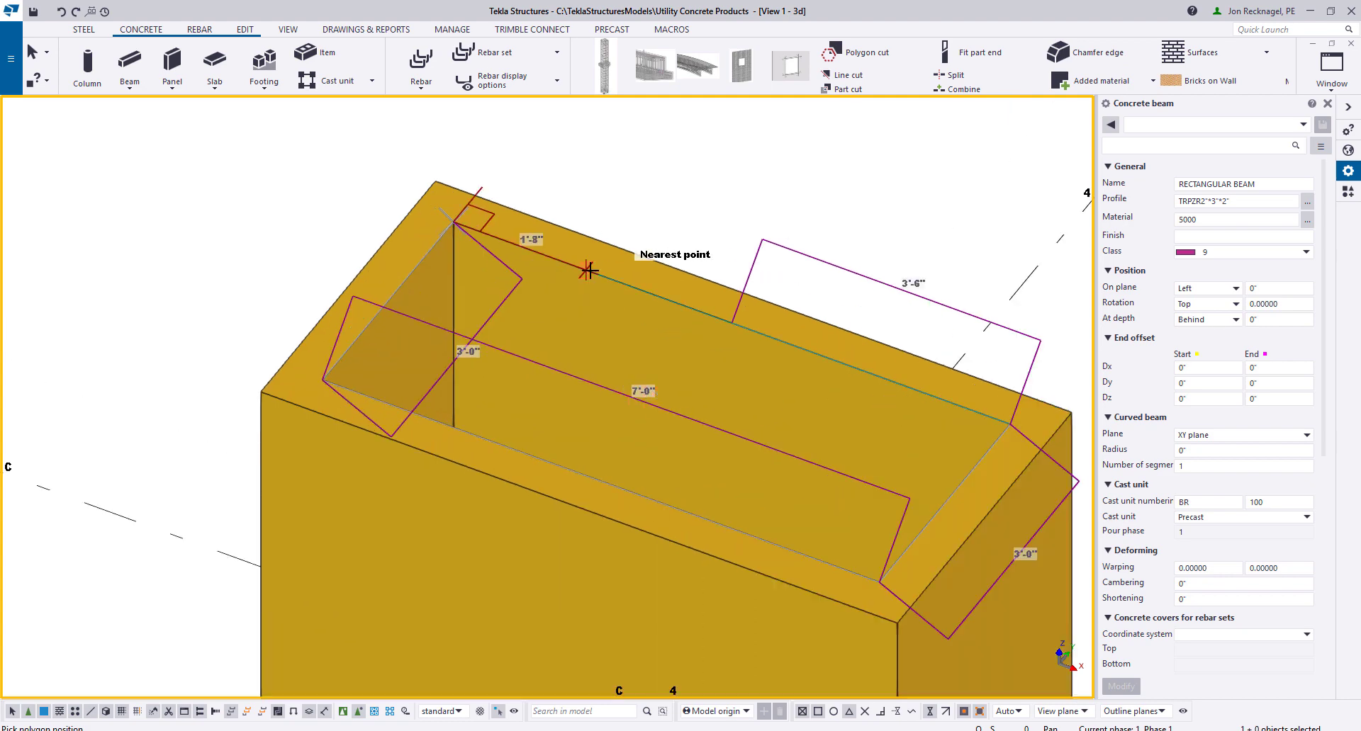
{"action": "left_click", "coordinate": [652, 293]}
{"action": "middle_click", "coordinate": [652, 292]}
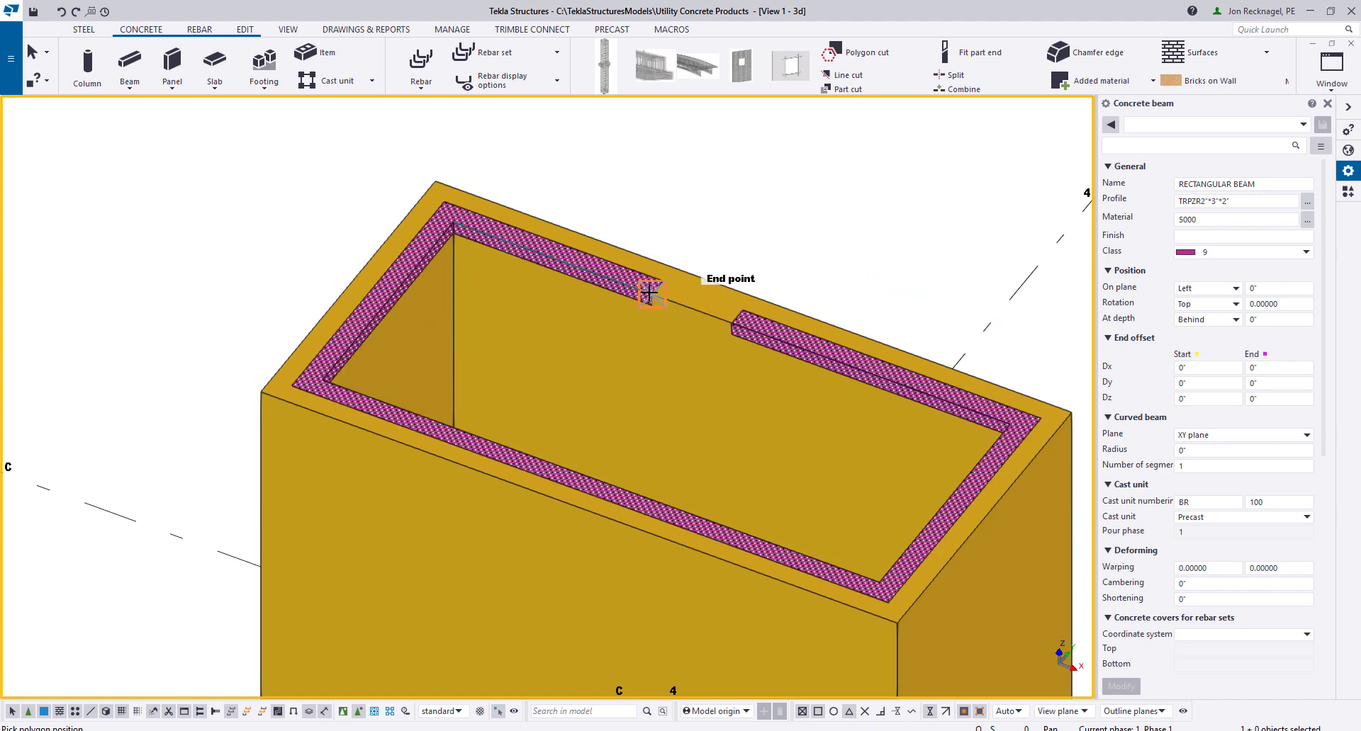
{"action": "right_click", "coordinate": [688, 185]}
{"action": "left_click", "coordinate": [728, 195]}
Extend the polybeam's open end to its start point so the ring is closed
{"action": "left_click", "coordinate": [643, 273]}
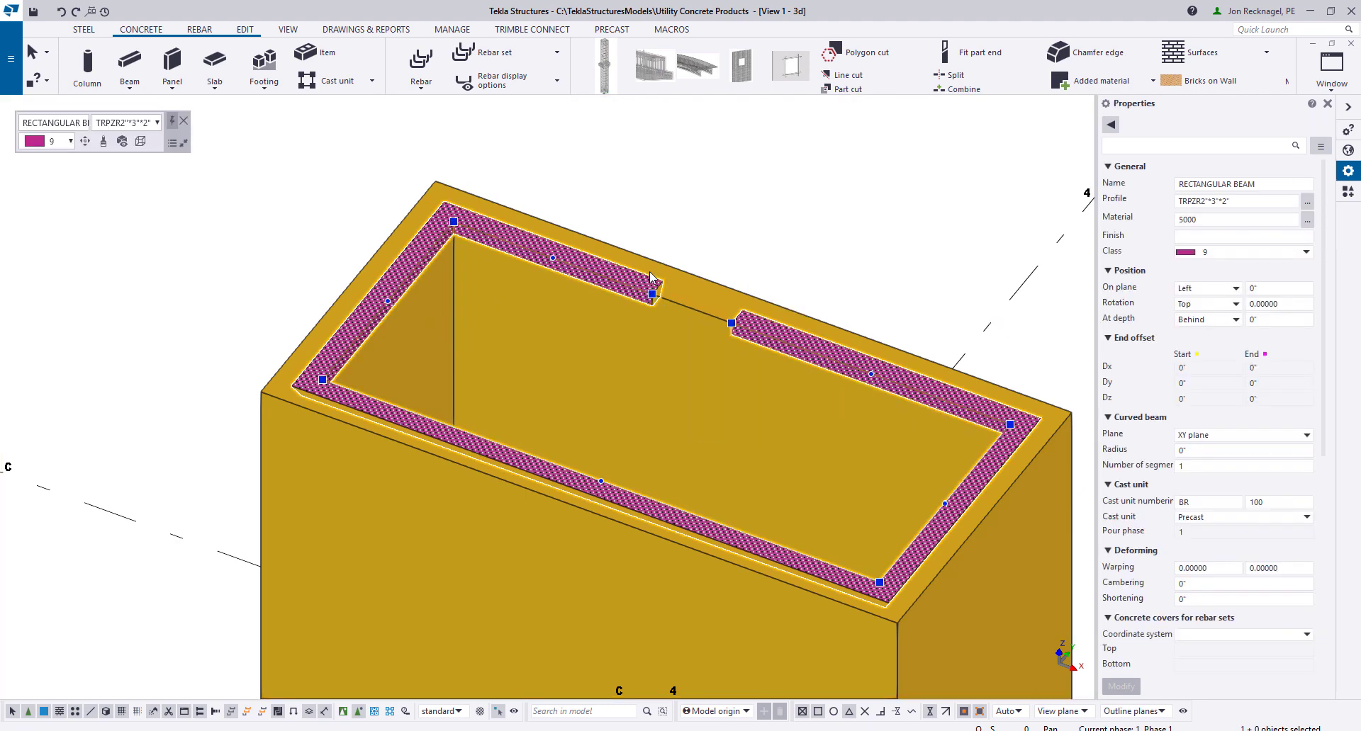
{"action": "scroll", "coordinate": [649, 283], "scroll_direction": "up", "scroll_amount": 3}
{"action": "left_click_drag", "start_coordinate": [655, 314], "coordinate": [797, 363]}
{"action": "scroll", "coordinate": [709, 329], "scroll_direction": "down", "scroll_amount": 3}
{"action": "left_click", "coordinate": [796, 194]}
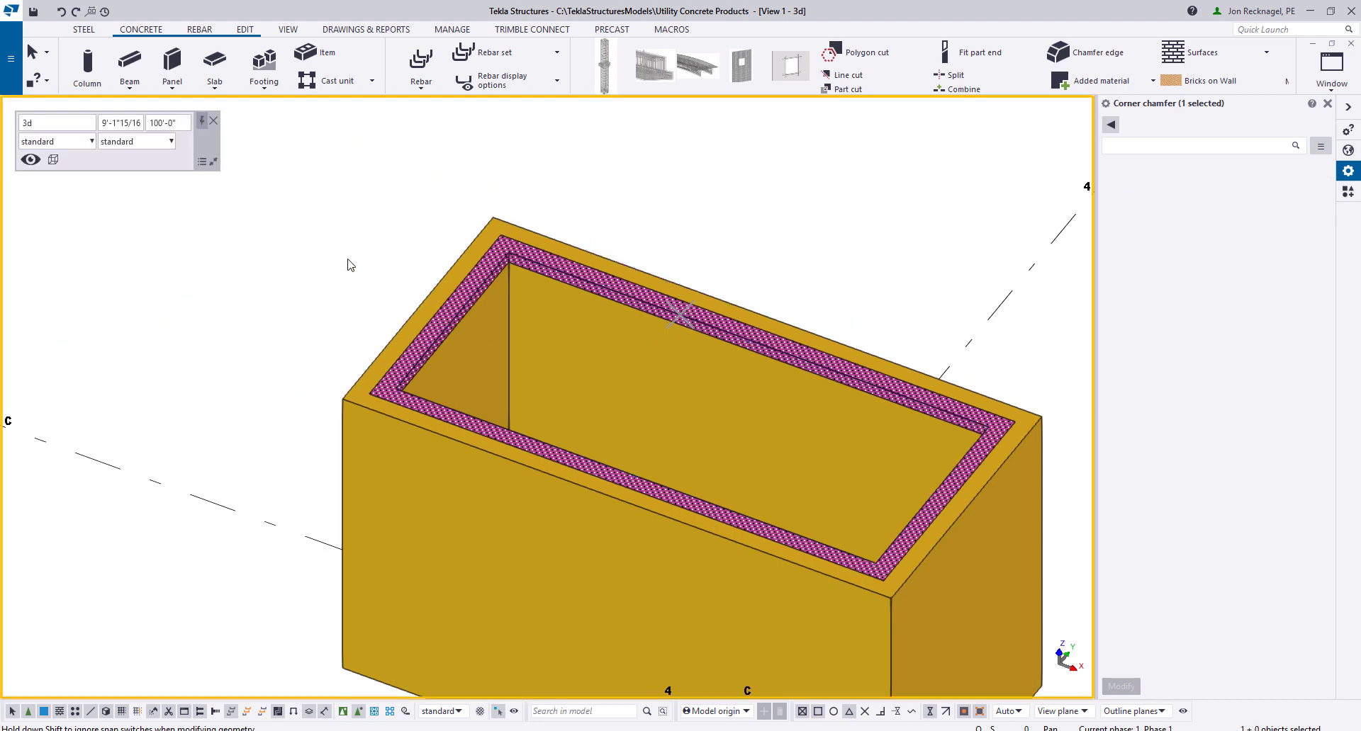
Cut the box with the polybeam using Part cut, and delete the cutting polybeam
{"action": "left_click", "coordinate": [245, 29]}
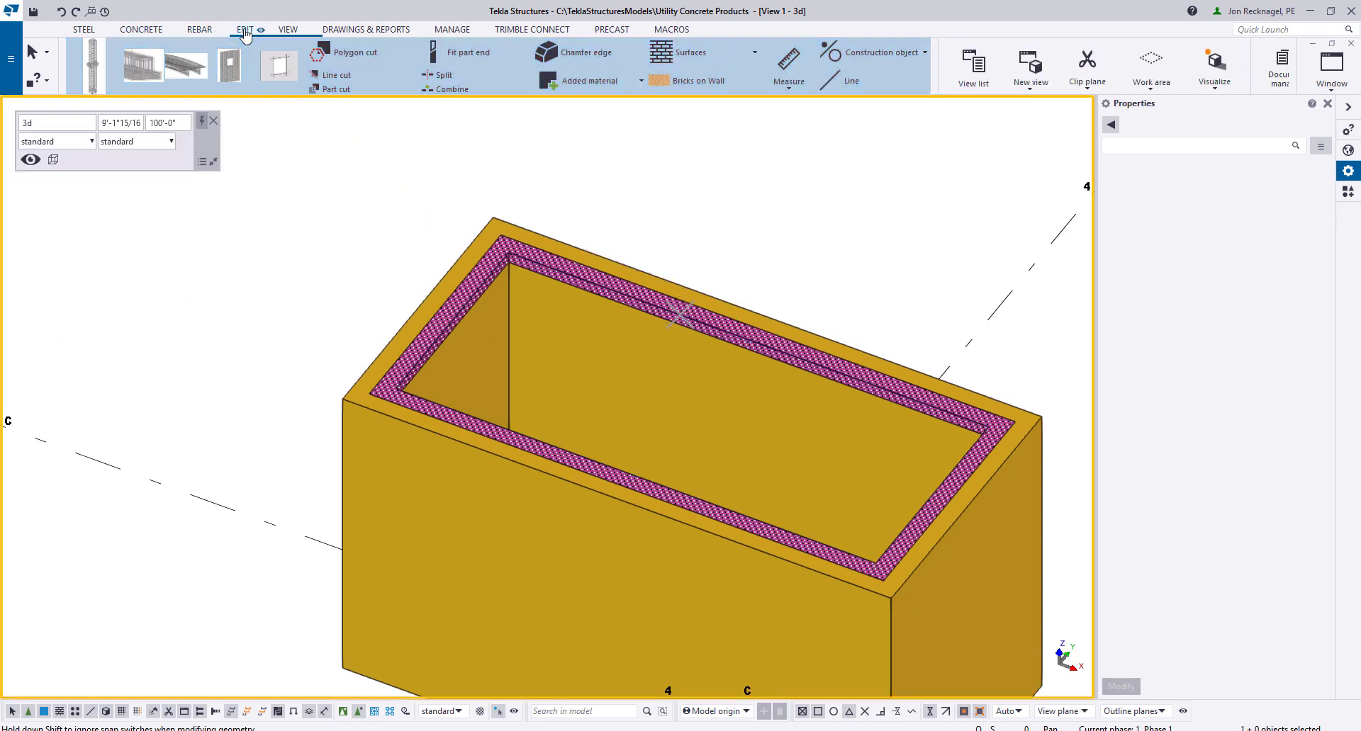
{"action": "left_click", "coordinate": [342, 91]}
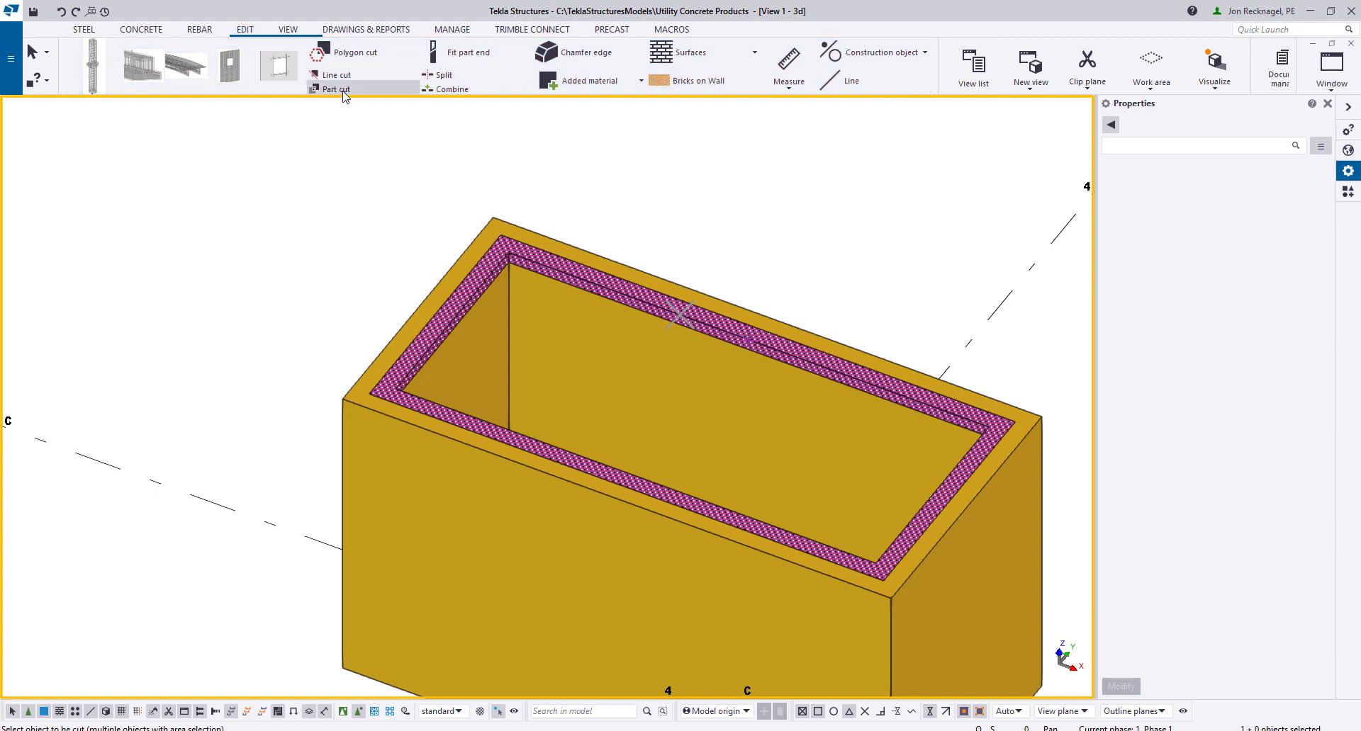
{"action": "left_click", "coordinate": [487, 239]}
{"action": "left_click", "coordinate": [500, 264]}
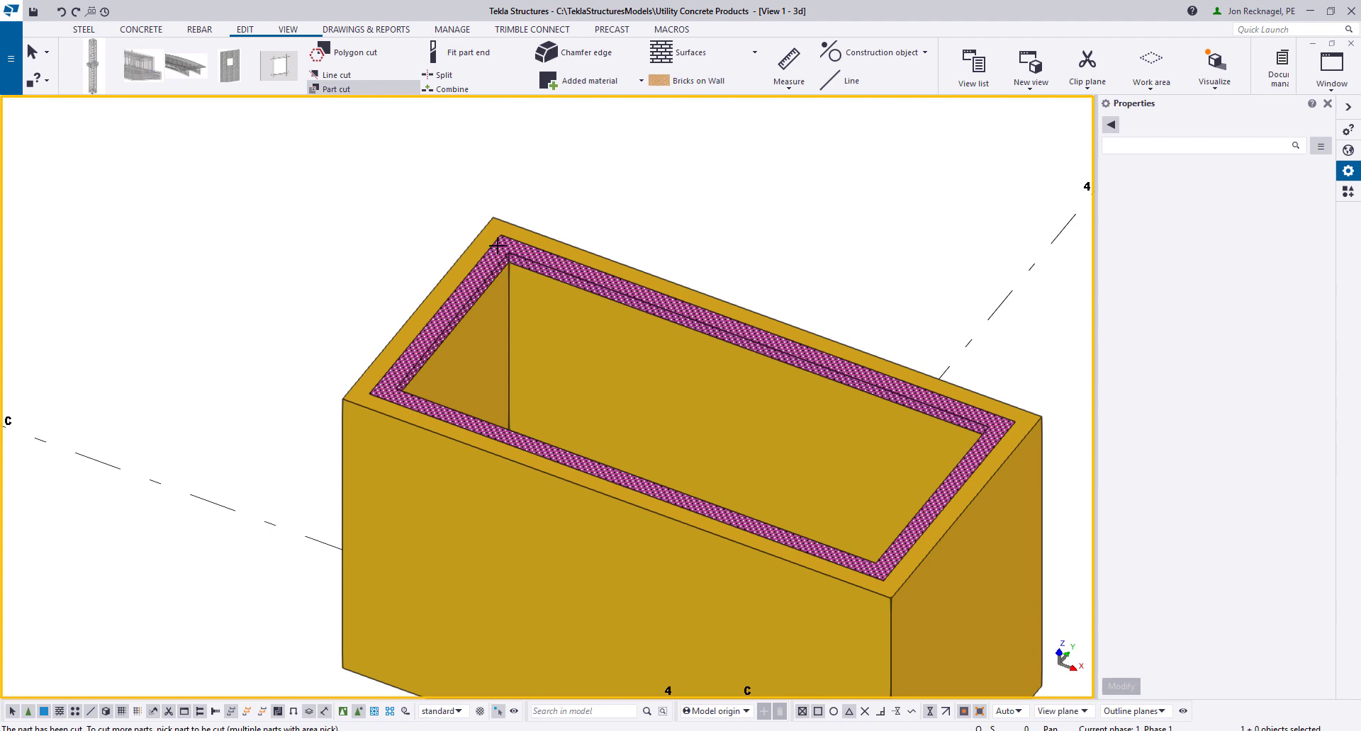
{"action": "right_click", "coordinate": [875, 277]}
{"action": "left_click", "coordinate": [900, 285]}
{"action": "left_click", "coordinate": [823, 360]}
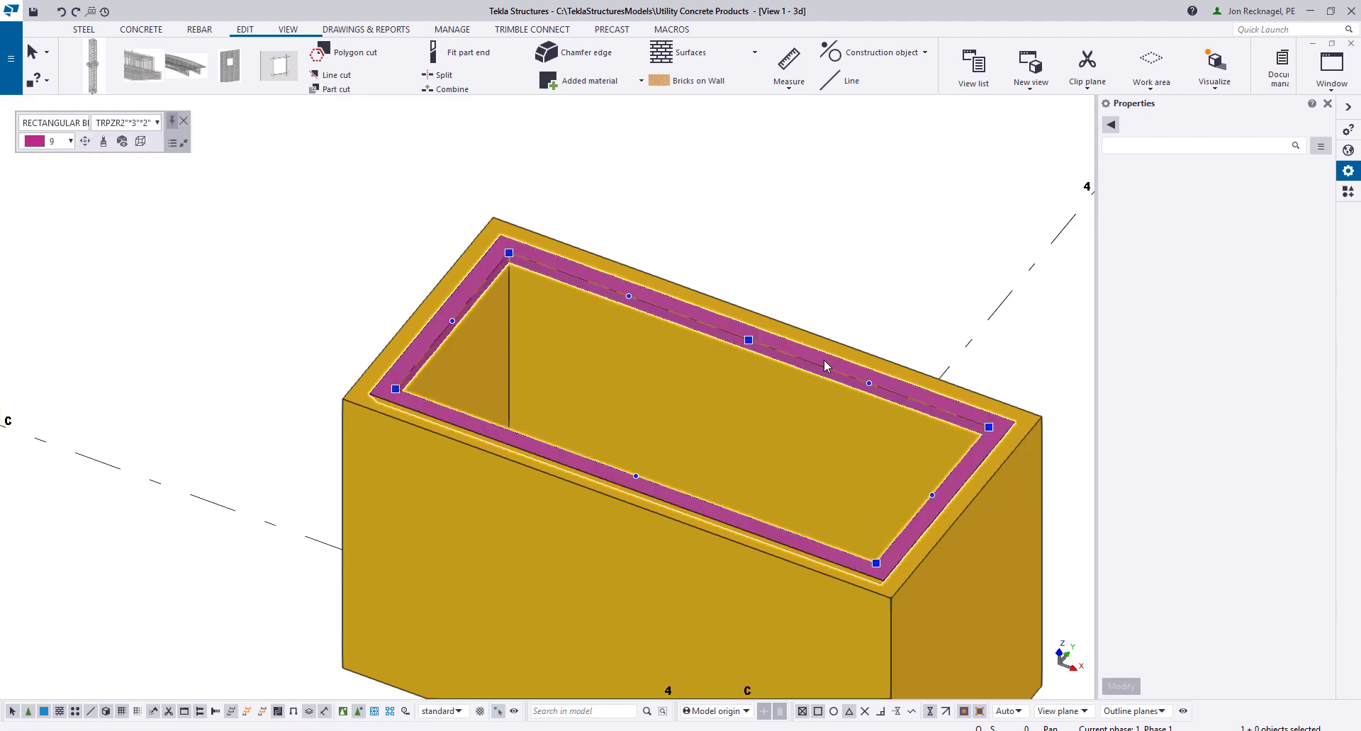
{"action": "key", "text": "Delete"}
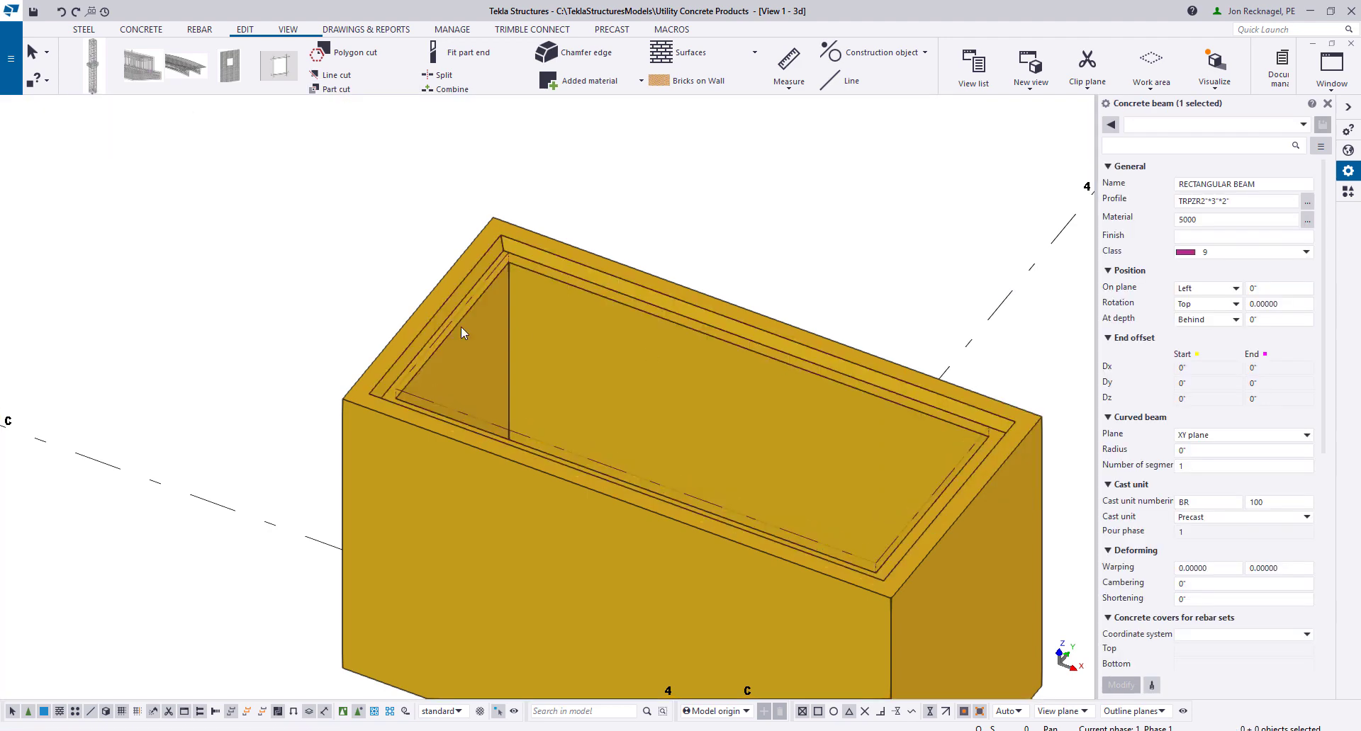
Inspect the recess around the box's inner top edge from several angles
{"action": "scroll", "coordinate": [445, 326], "scroll_direction": "down", "scroll_amount": 1}
{"action": "middle_click_drag", "start_coordinate": [466, 299], "coordinate": [544, 25], "text": "ctrl"}
{"action": "scroll", "coordinate": [512, 249], "scroll_direction": "down", "scroll_amount": 5}
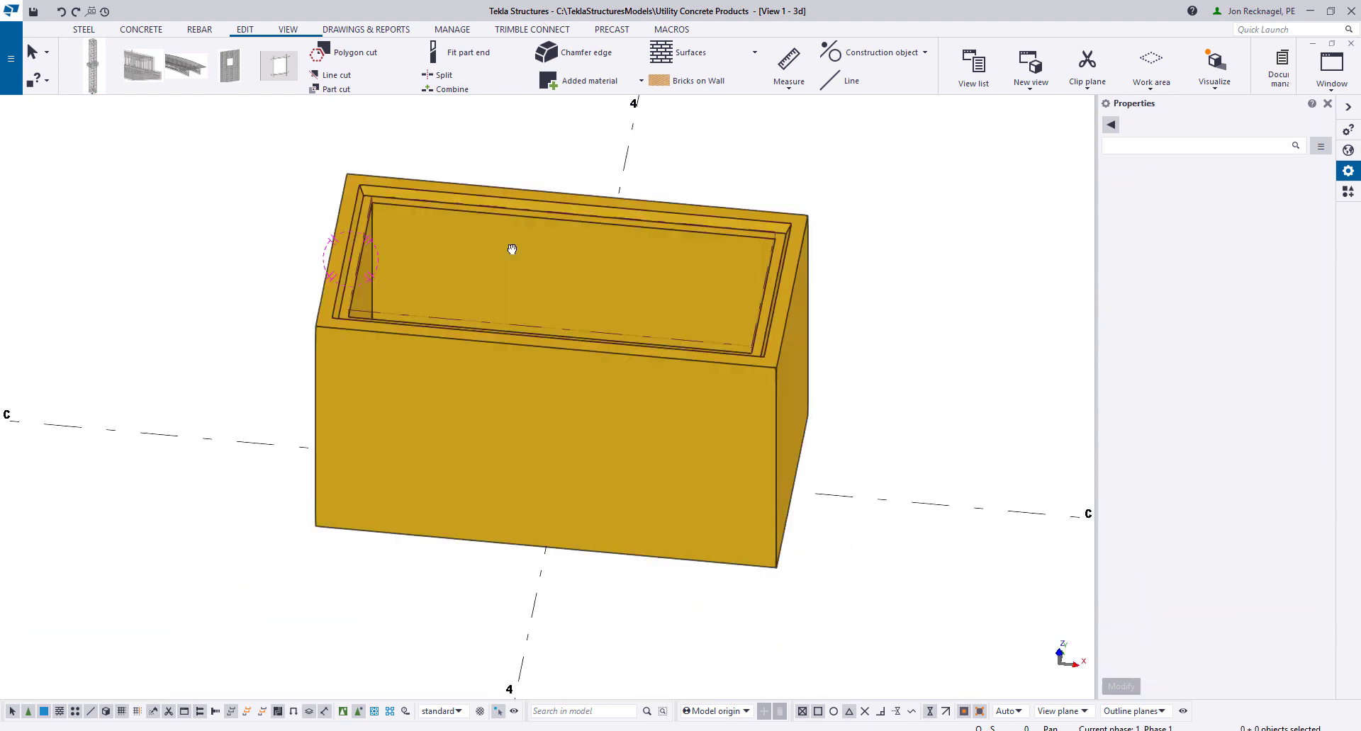
{"action": "scroll", "coordinate": [351, 200], "scroll_direction": "up", "scroll_amount": 2}
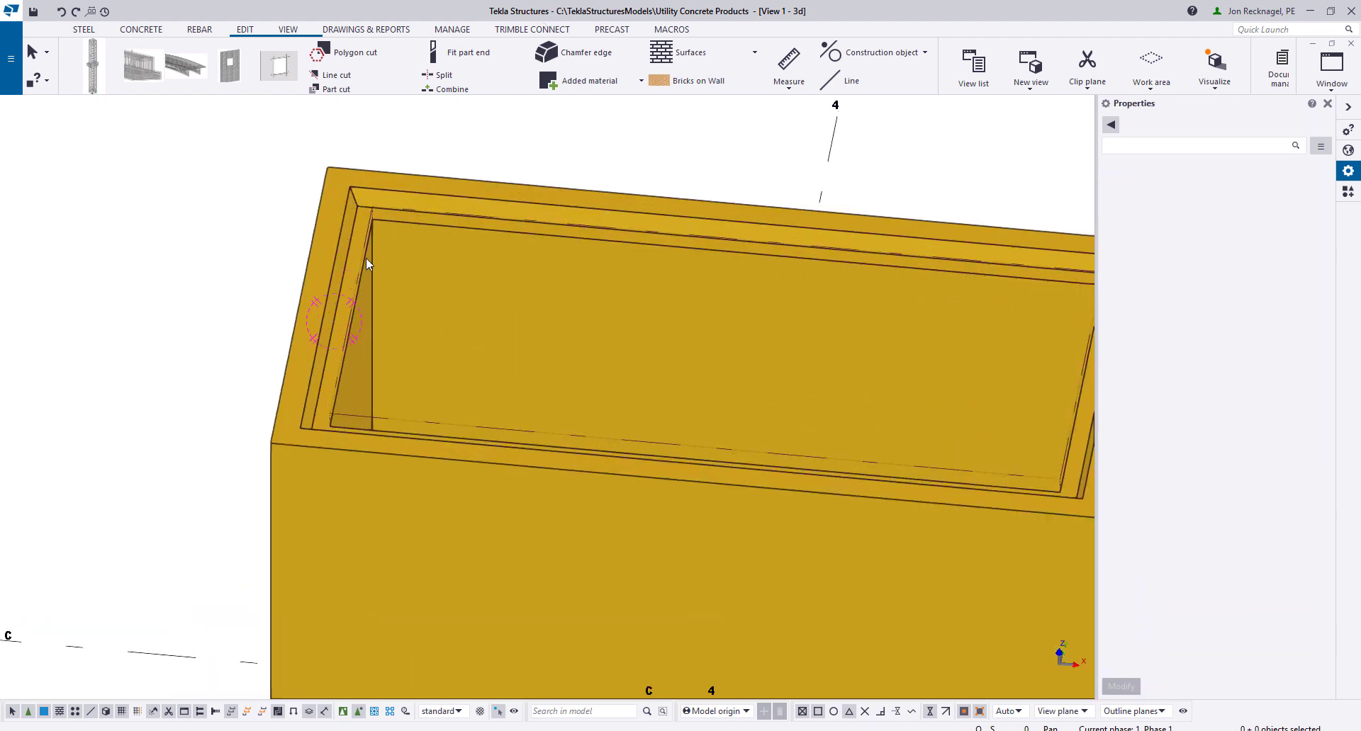
{"action": "scroll", "coordinate": [496, 269], "scroll_direction": "down", "scroll_amount": 6}
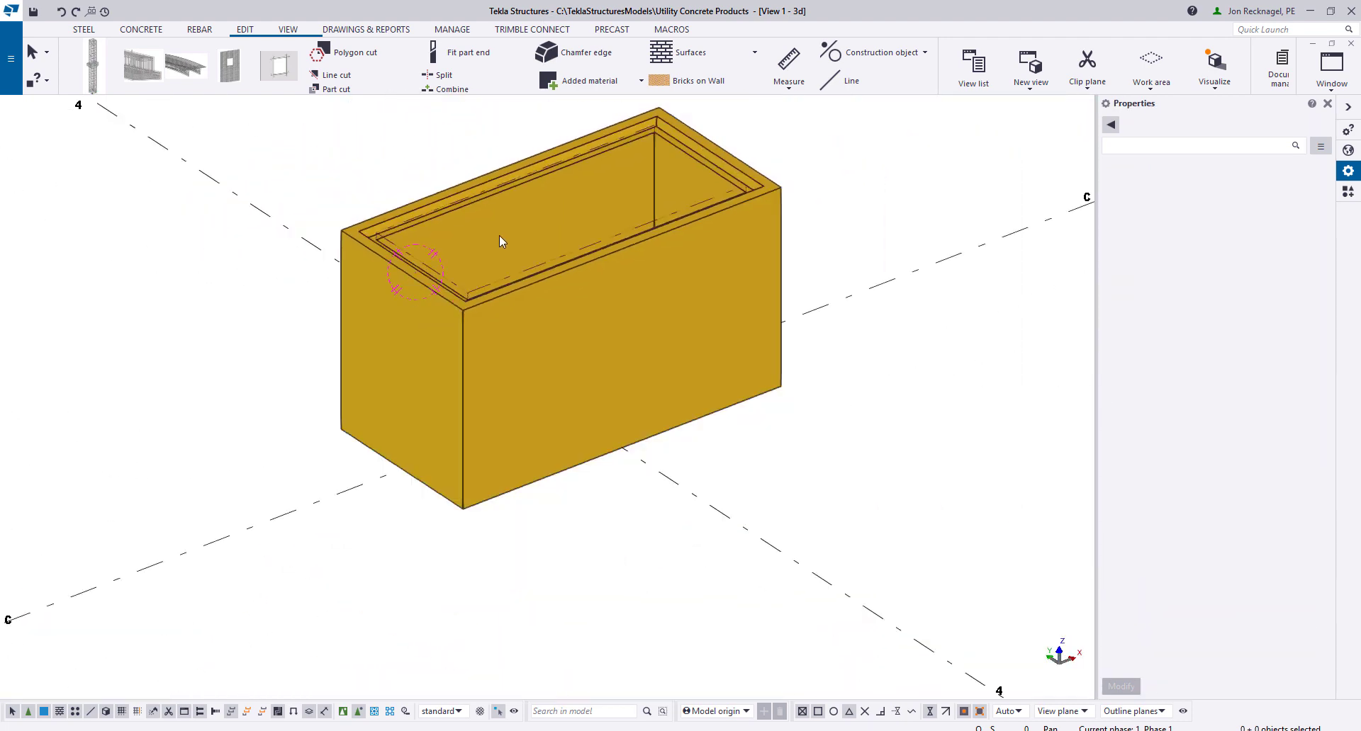
{"action": "middle_click_drag", "start_coordinate": [499, 237], "coordinate": [485, 284]}
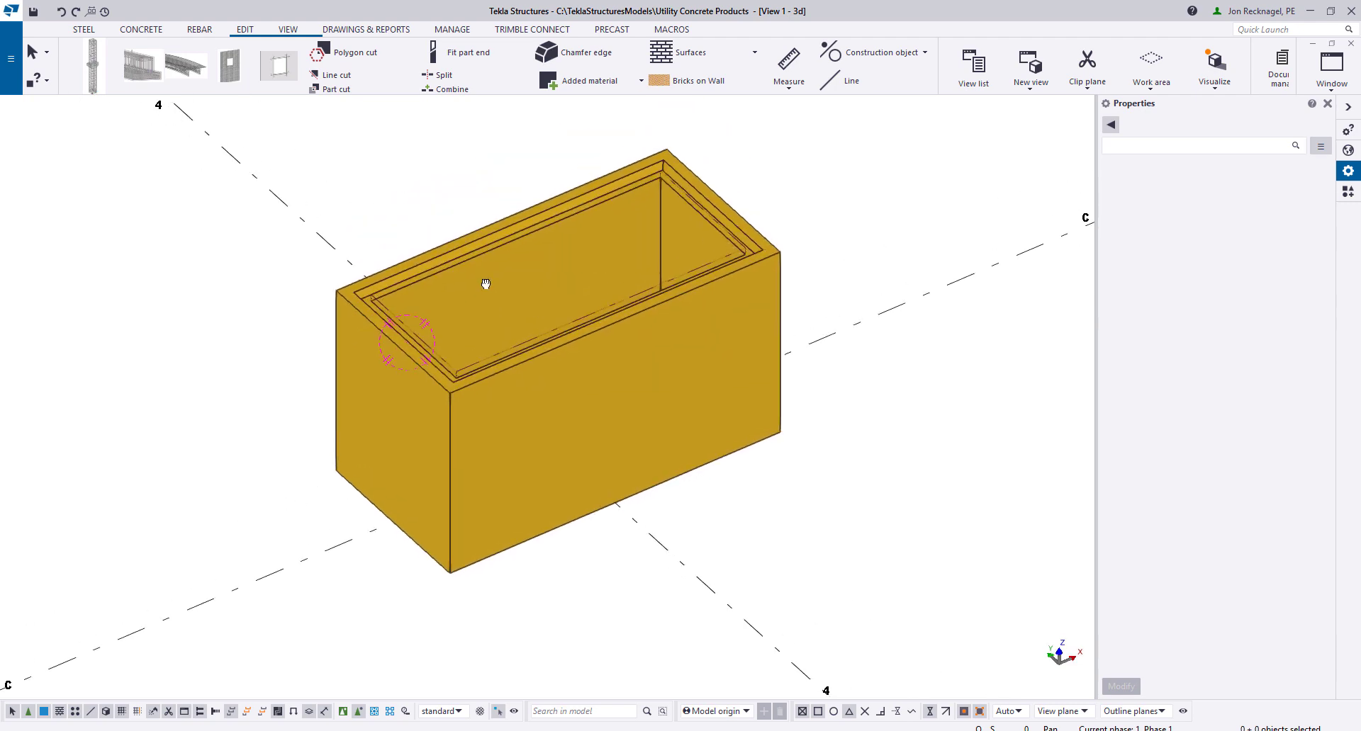
In plan view, start a concrete slab outline with its first corner offset 1'-0" outward in both directions from the box's upper-left corner
{"action": "key", "text": "ctrl+p"}
{"action": "scroll", "coordinate": [572, 312], "scroll_direction": "up", "scroll_amount": 8}
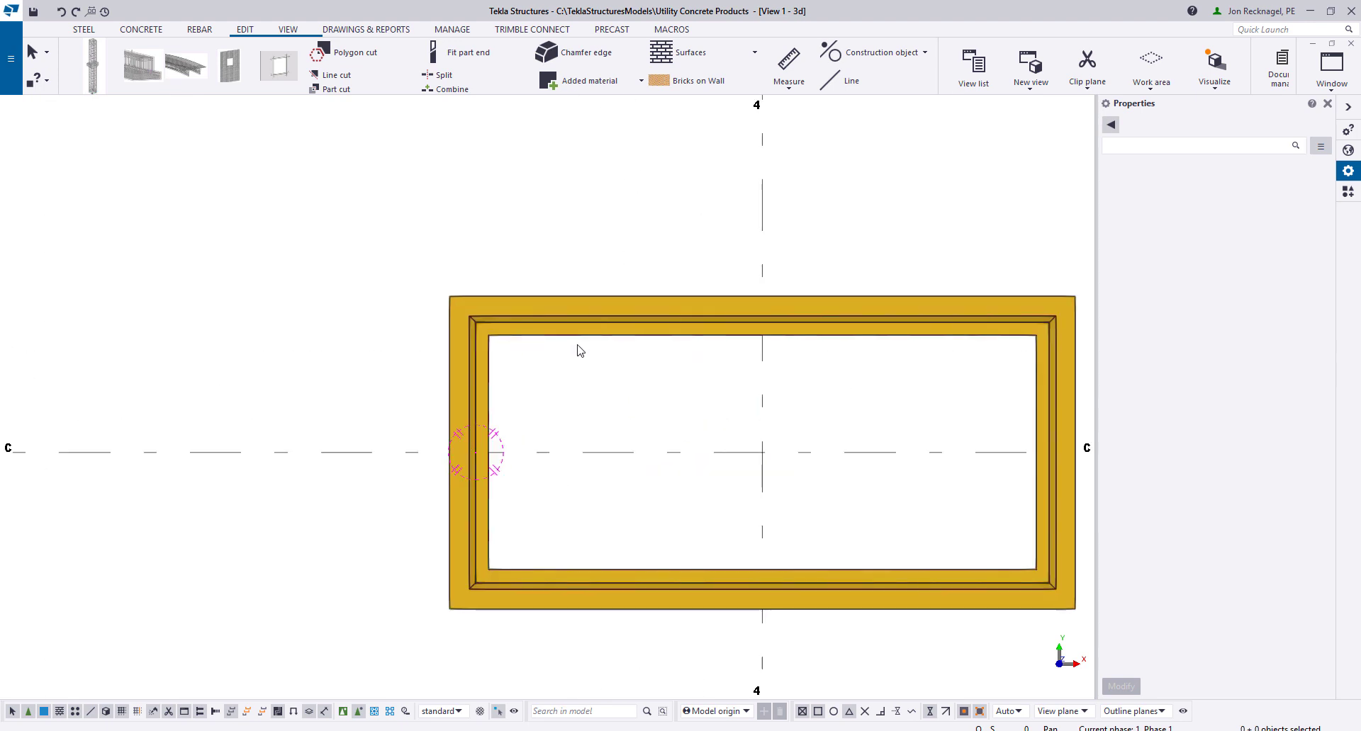
{"action": "middle_click_drag", "start_coordinate": [502, 326], "coordinate": [283, 213]}
{"action": "scroll", "coordinate": [283, 213], "scroll_direction": "down", "scroll_amount": 2}
{"action": "left_click", "coordinate": [141, 29]}
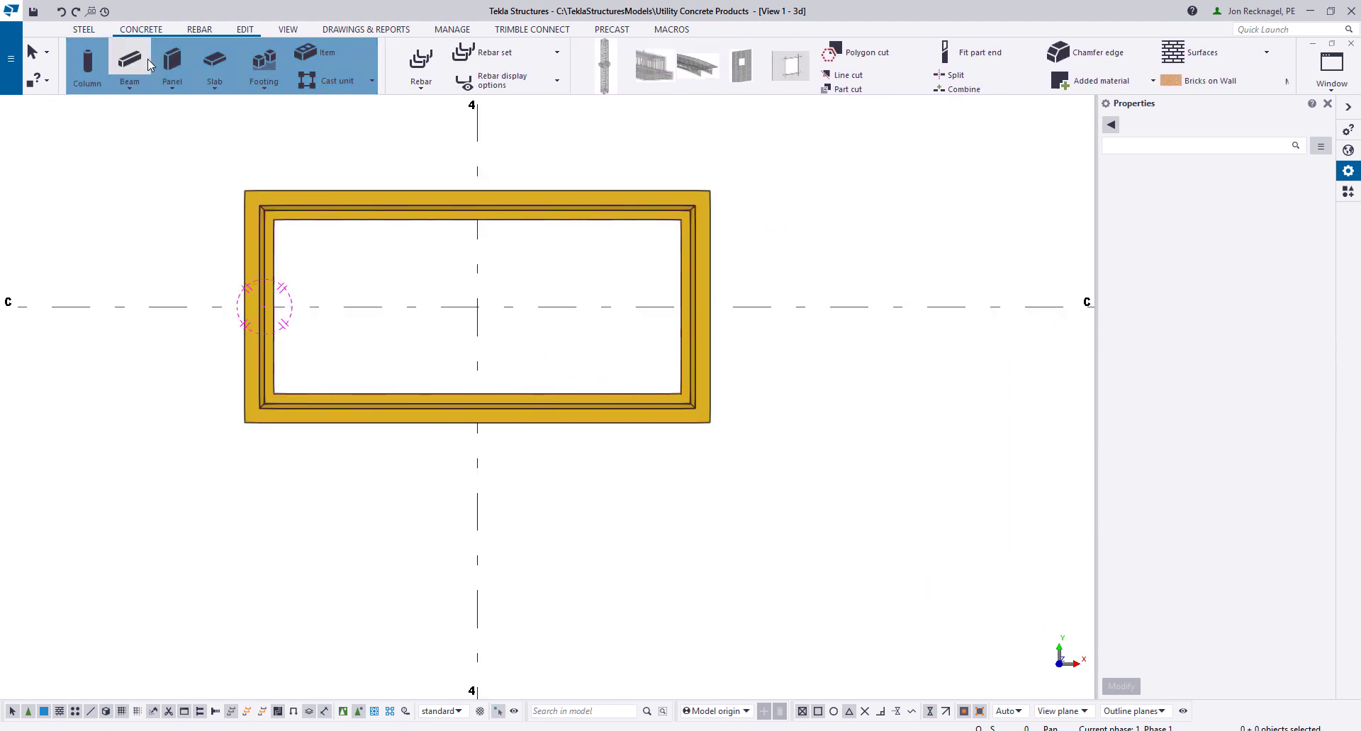
{"action": "left_click", "coordinate": [226, 94]}
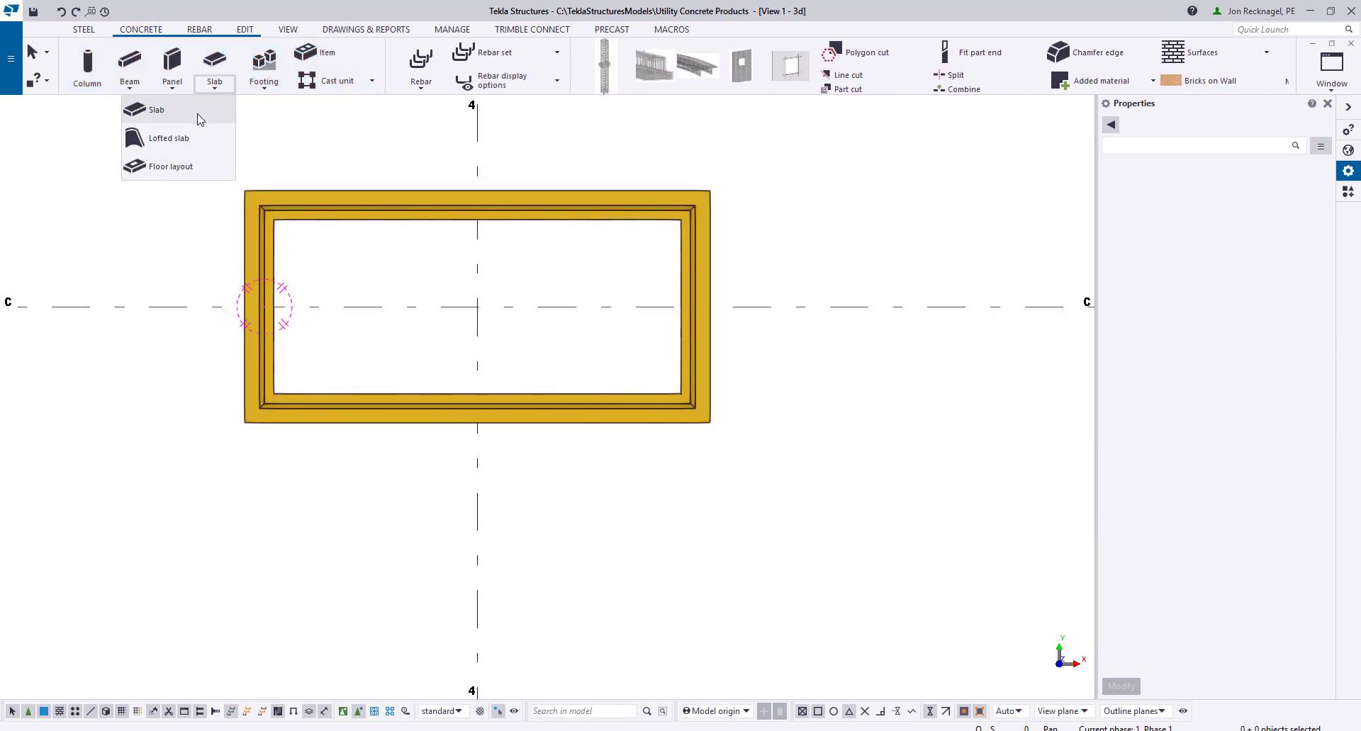
{"action": "left_click", "coordinate": [191, 107]}
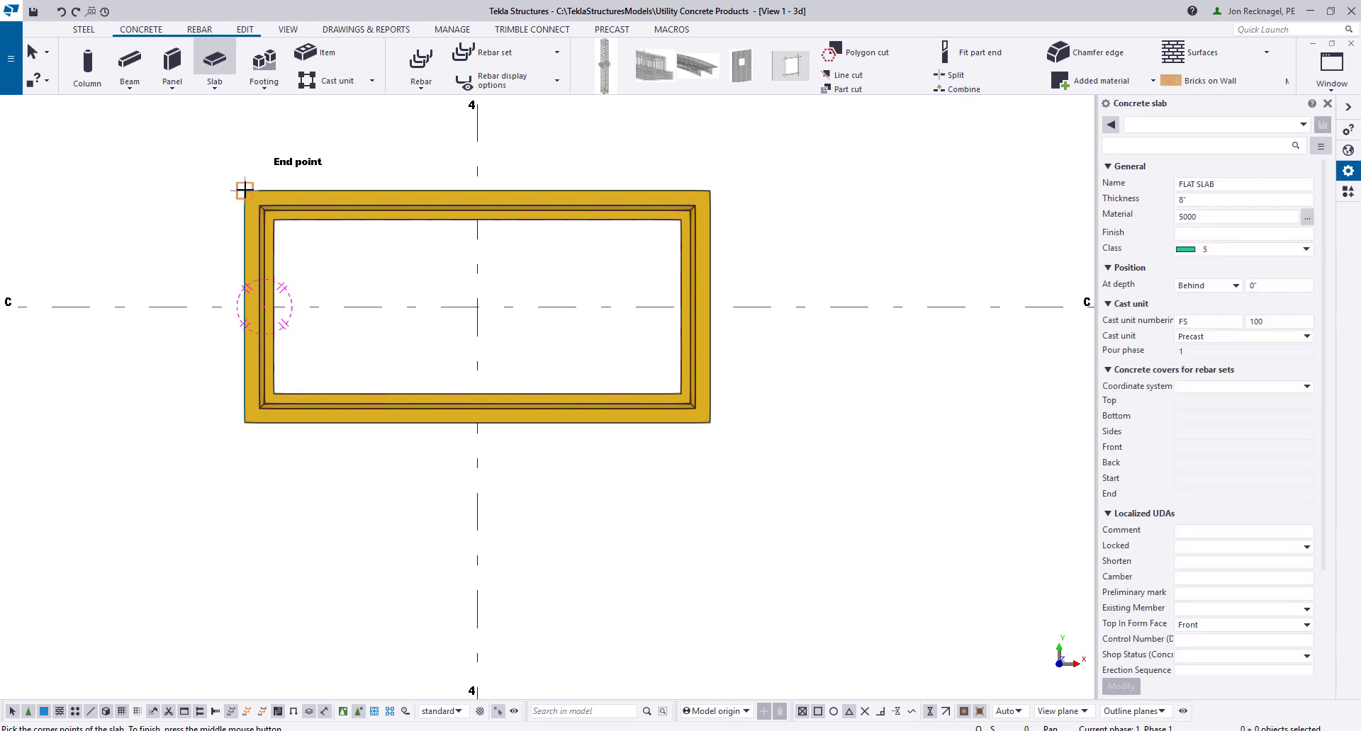
{"action": "left_click", "coordinate": [244, 190]}
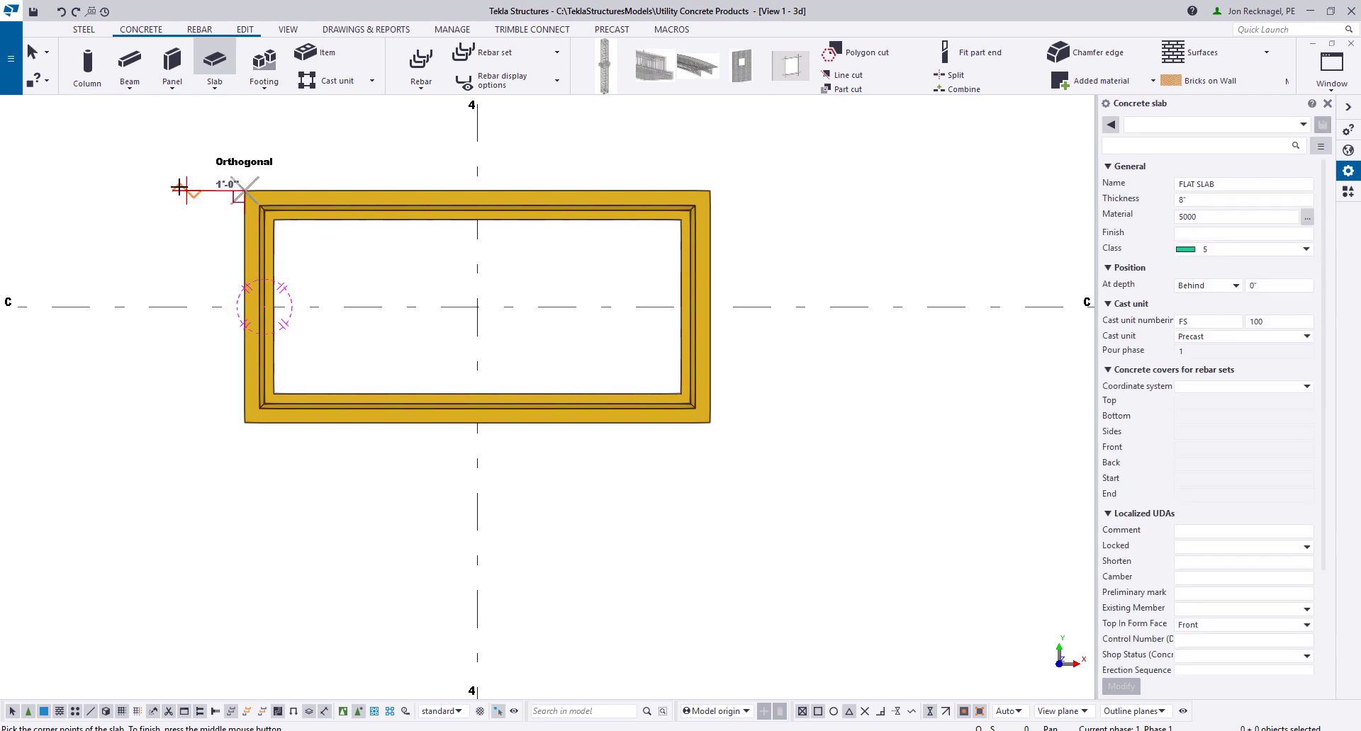
{"action": "left_click", "coordinate": [186, 190]}
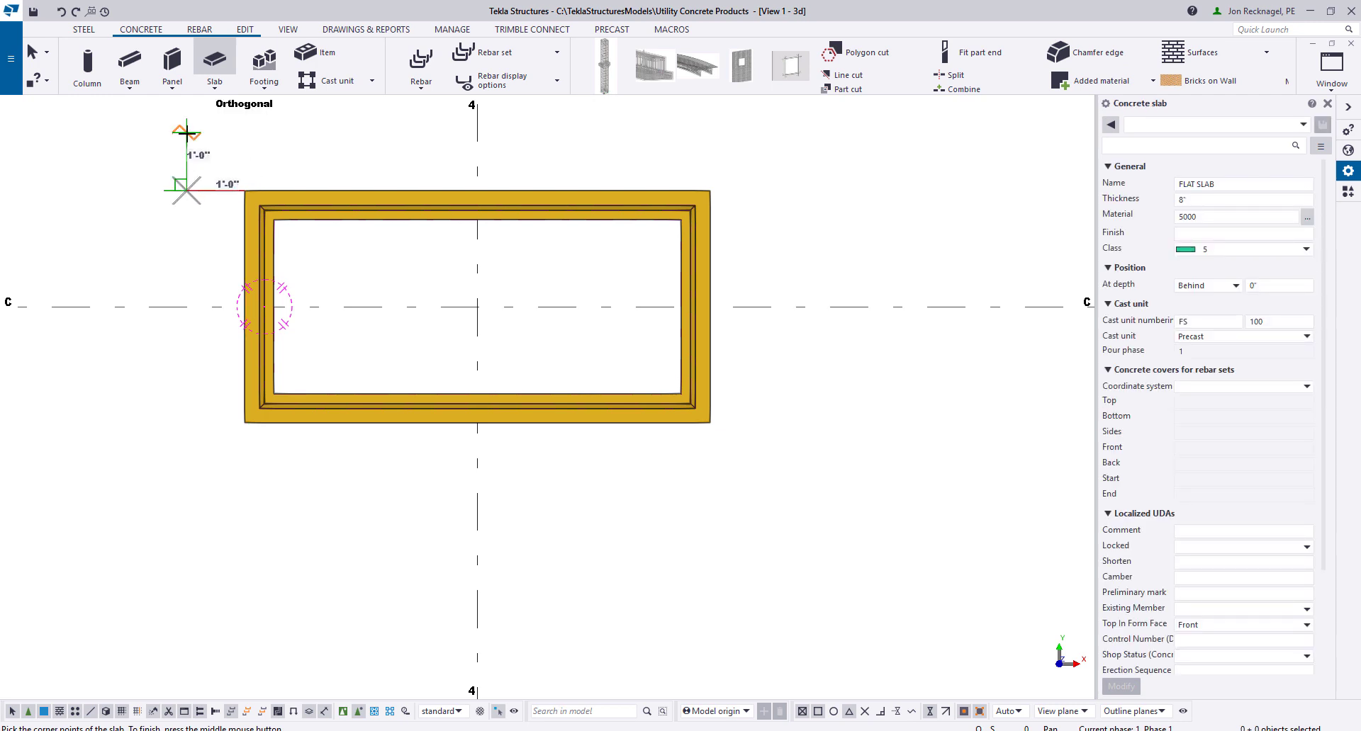
{"action": "left_click", "coordinate": [185, 131]}
{"action": "scroll", "coordinate": [346, 138], "scroll_direction": "down", "scroll_amount": 1}
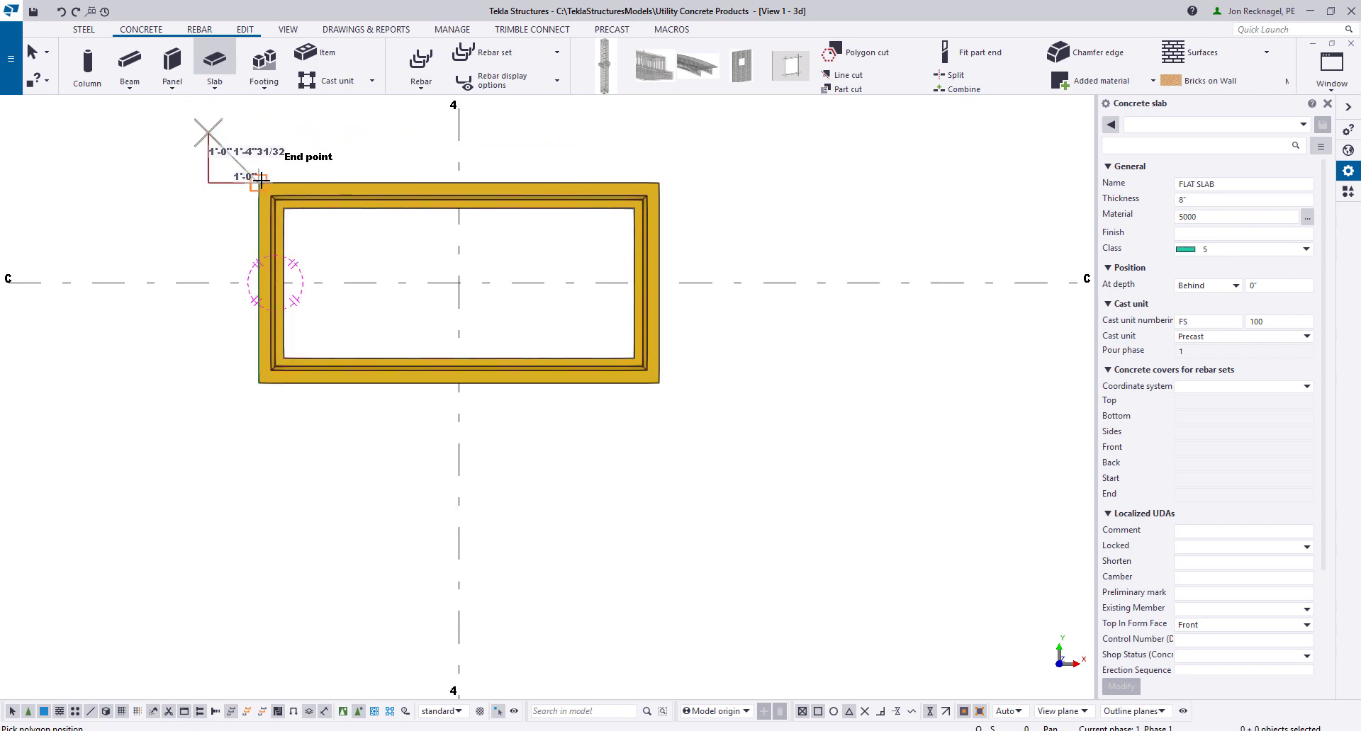
Complete the slab outline as a 10'-0" by 6'-0" rectangle around the box and end the slab command
{"action": "left_click", "coordinate": [212, 128]}
{"action": "left_click", "coordinate": [716, 138]}
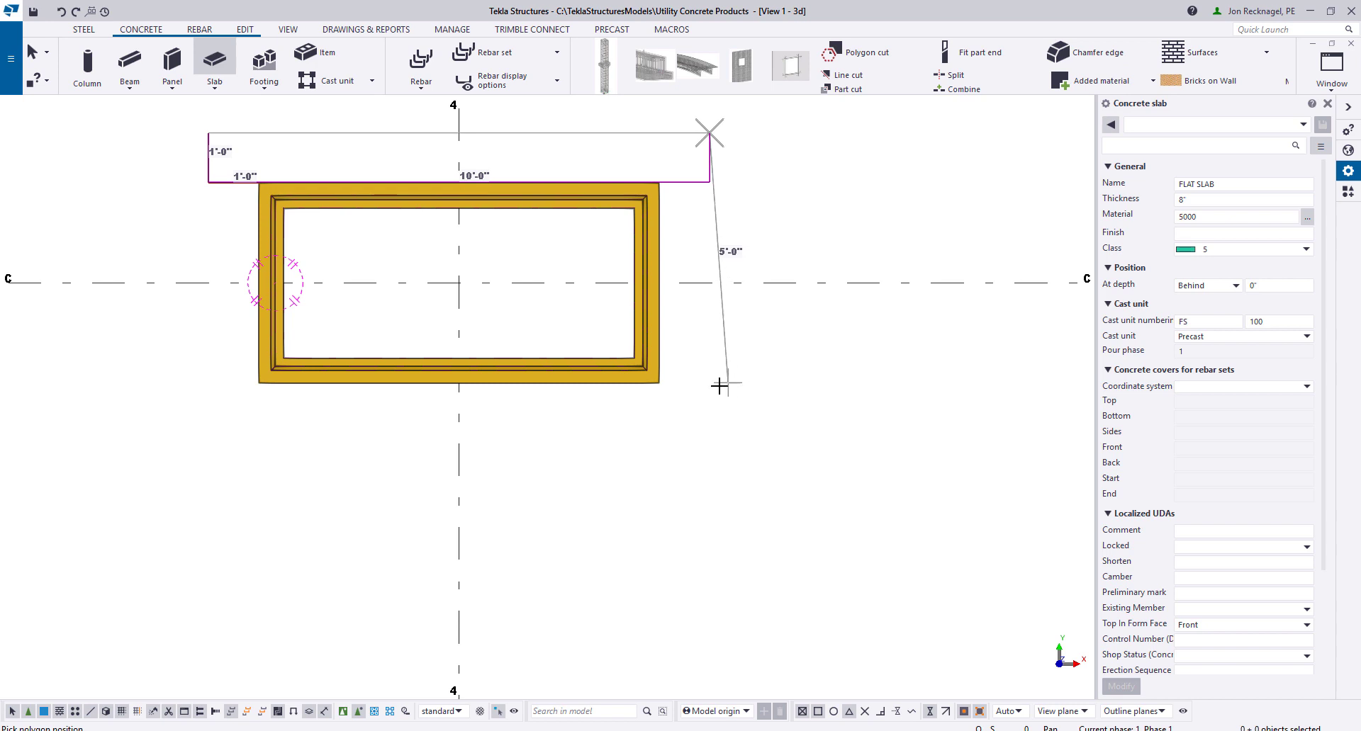
{"action": "left_click", "coordinate": [709, 433]}
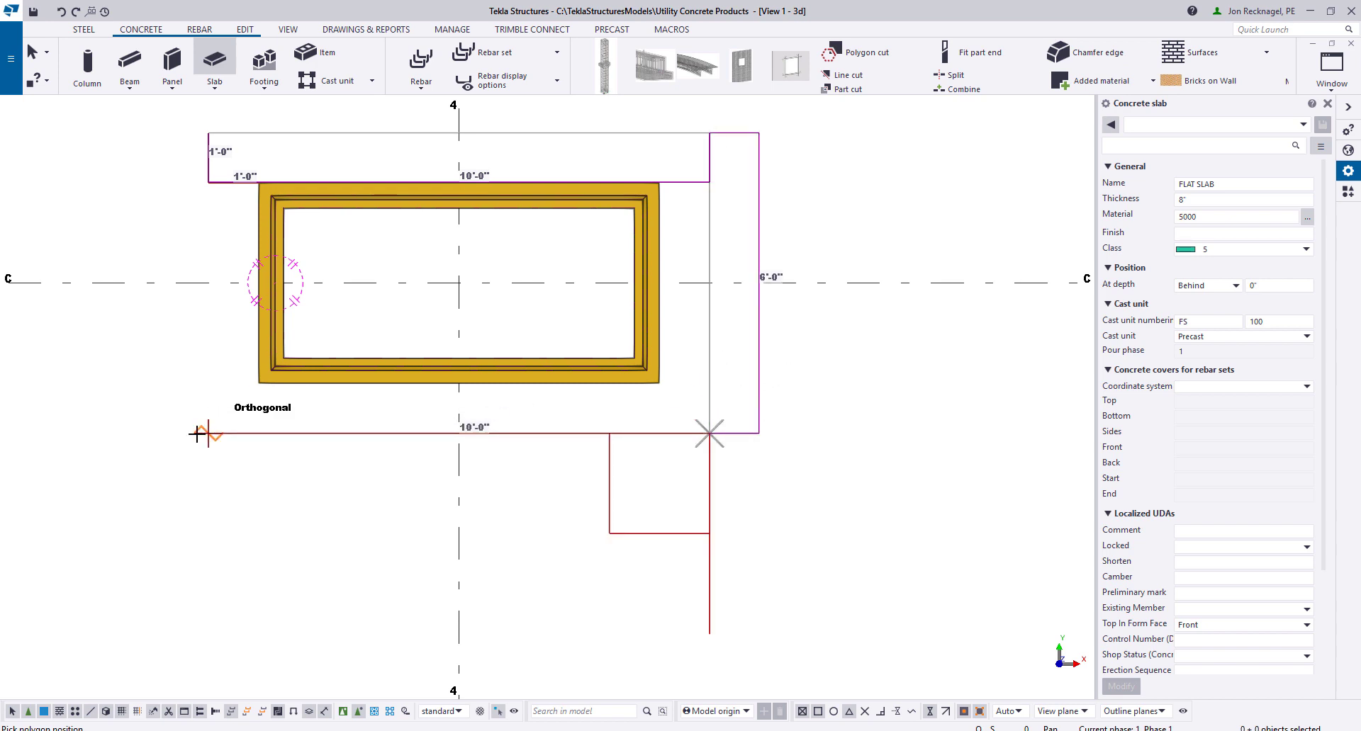
{"action": "left_click", "coordinate": [197, 433]}
{"action": "left_click", "coordinate": [185, 146]}
{"action": "middle_click", "coordinate": [177, 160]}
{"action": "scroll", "coordinate": [173, 163], "scroll_direction": "down", "scroll_amount": 1}
{"action": "right_click", "coordinate": [185, 169]}
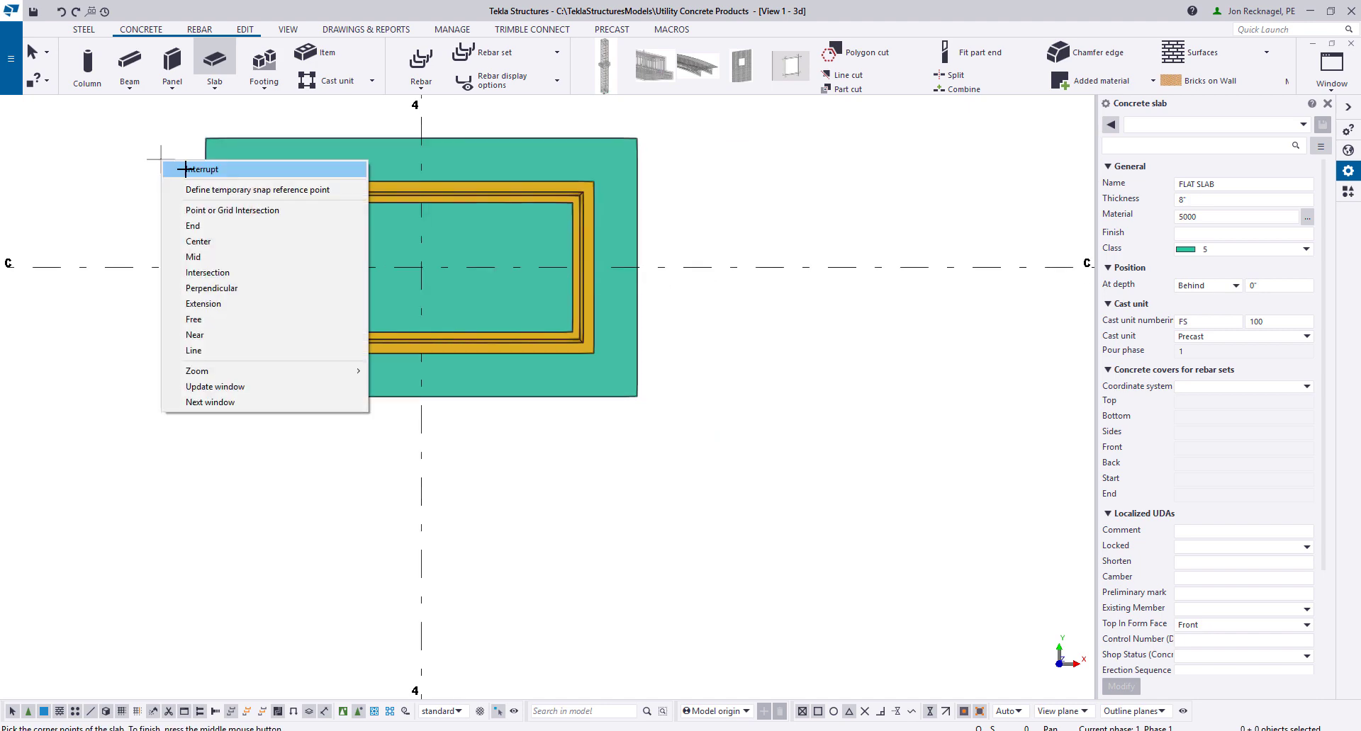
{"action": "left_click", "coordinate": [185, 169]}
Set the base slab's thickness to 6"
{"action": "scroll", "coordinate": [217, 211], "scroll_direction": "down", "scroll_amount": 2}
{"action": "middle_click_drag", "start_coordinate": [246, 274], "coordinate": [341, 61], "text": "ctrl"}
{"action": "scroll", "coordinate": [265, 415], "scroll_direction": "up", "scroll_amount": 3}
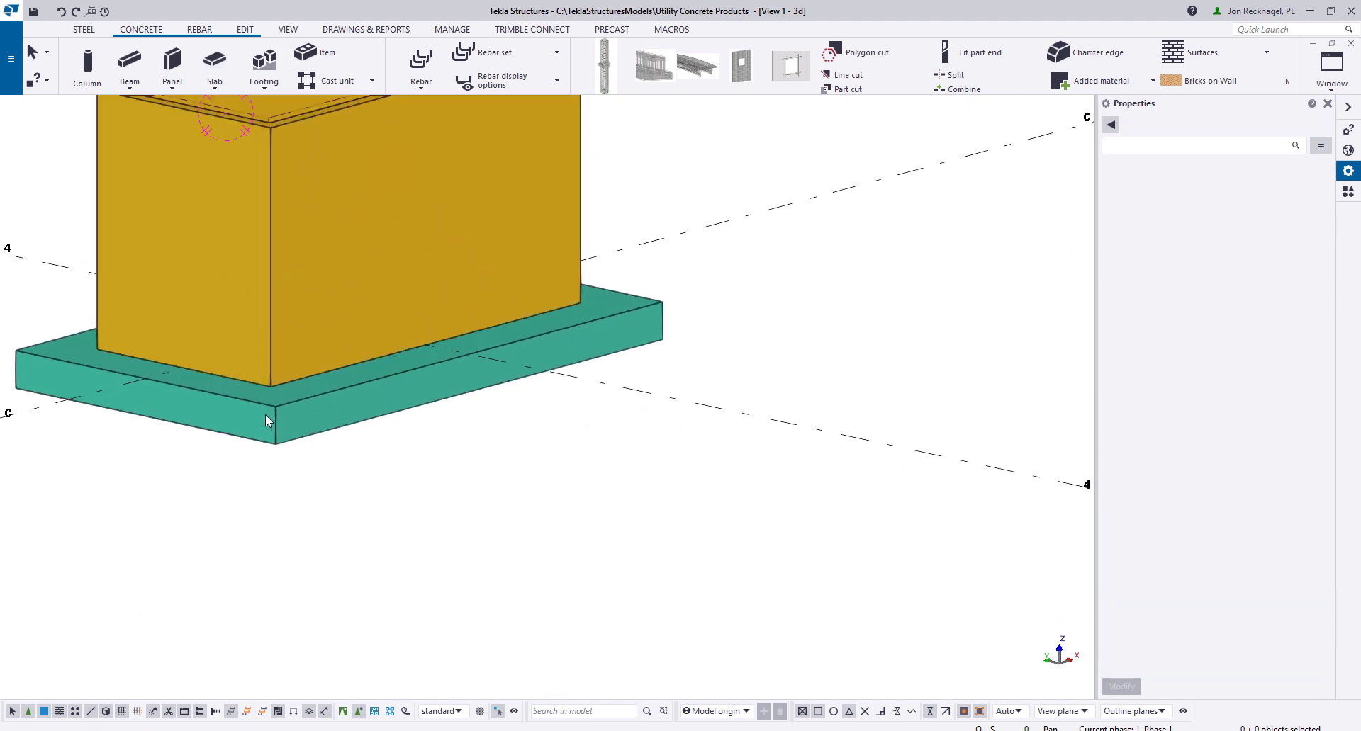
{"action": "left_click", "coordinate": [265, 414]}
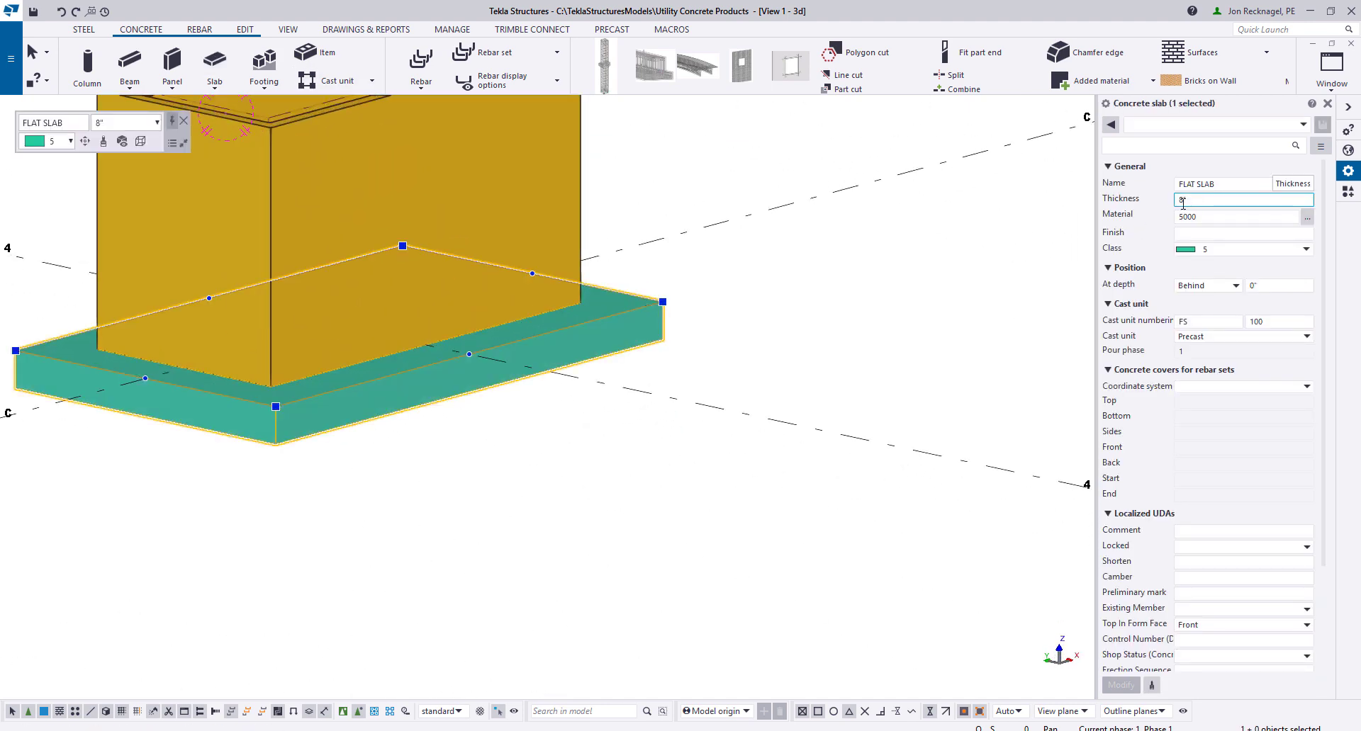
{"action": "type", "text": "6"}
{"action": "key", "text": "Return"}
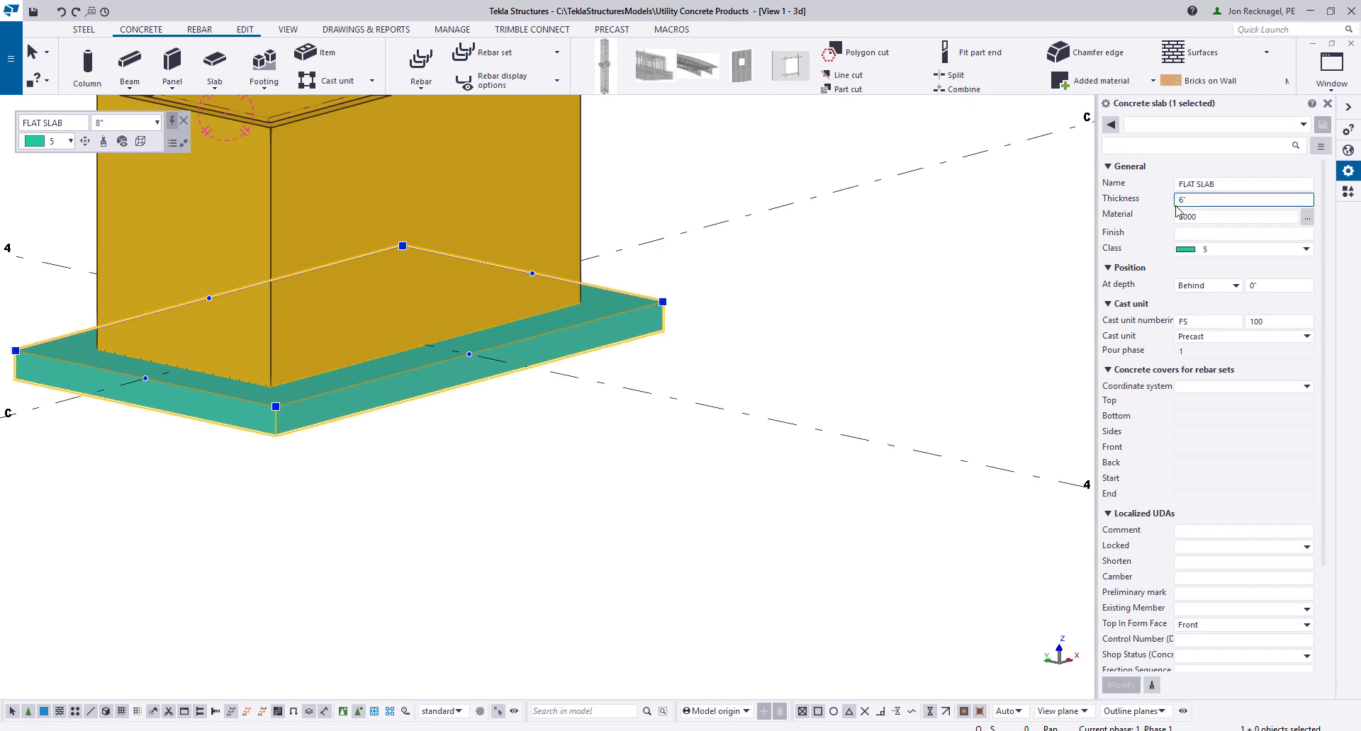
Attach the base slab to the utility box as added material and end the command
{"action": "scroll", "coordinate": [439, 375], "scroll_direction": "down", "scroll_amount": 3}
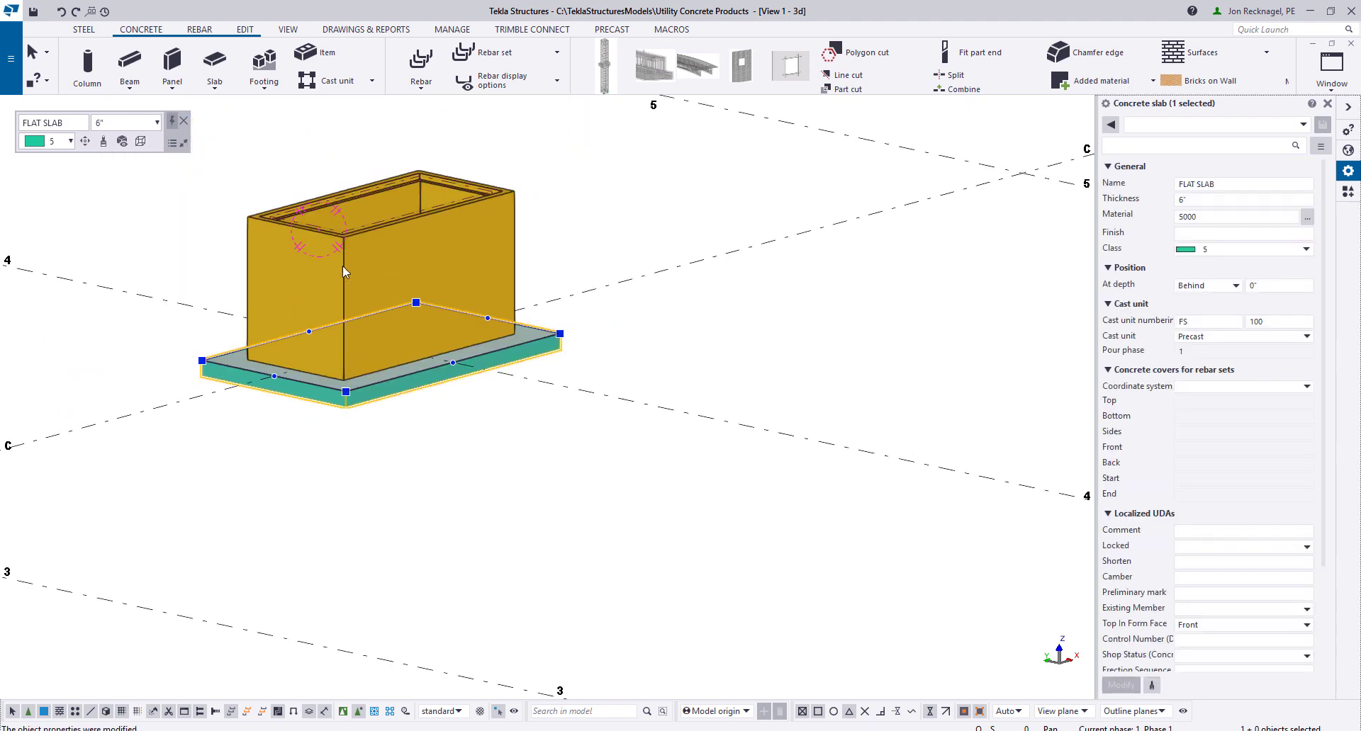
{"action": "left_click", "coordinate": [245, 29]}
{"action": "left_click", "coordinate": [600, 82]}
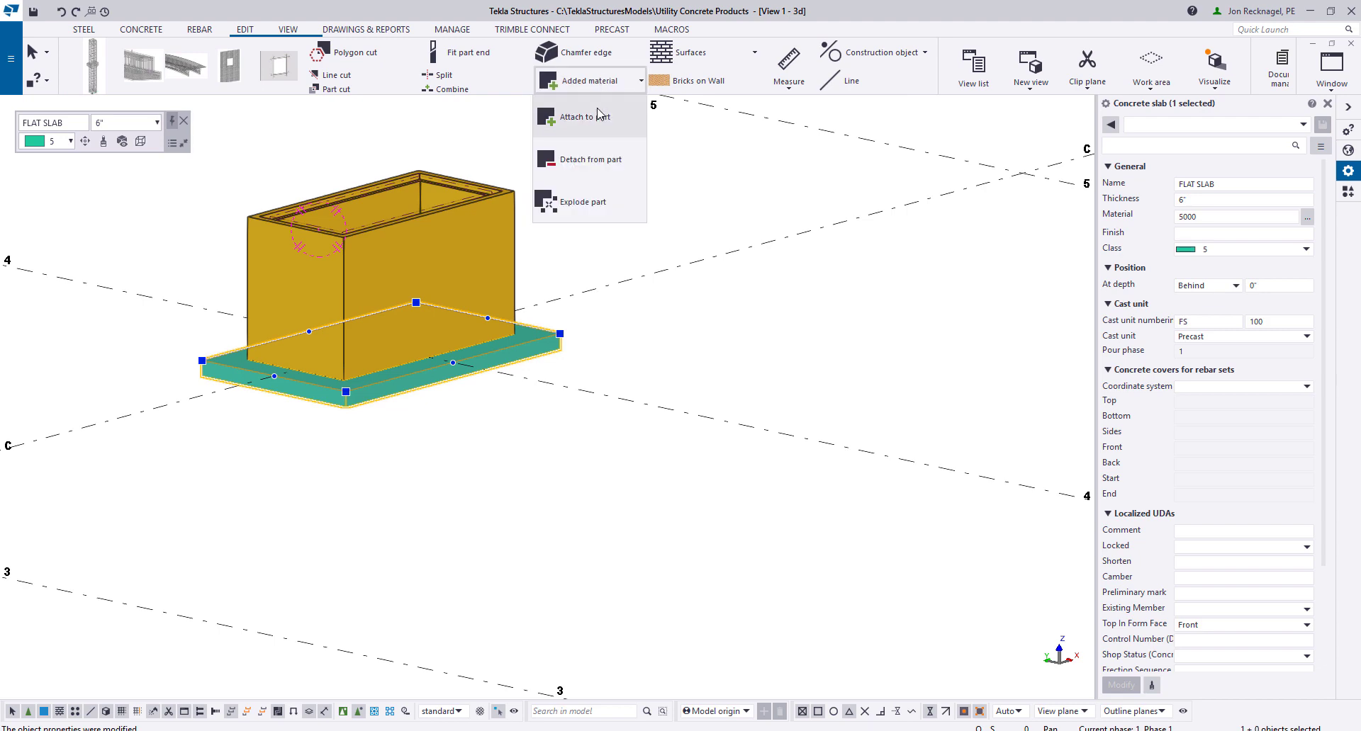
{"action": "left_click", "coordinate": [581, 117]}
{"action": "left_click", "coordinate": [507, 220]}
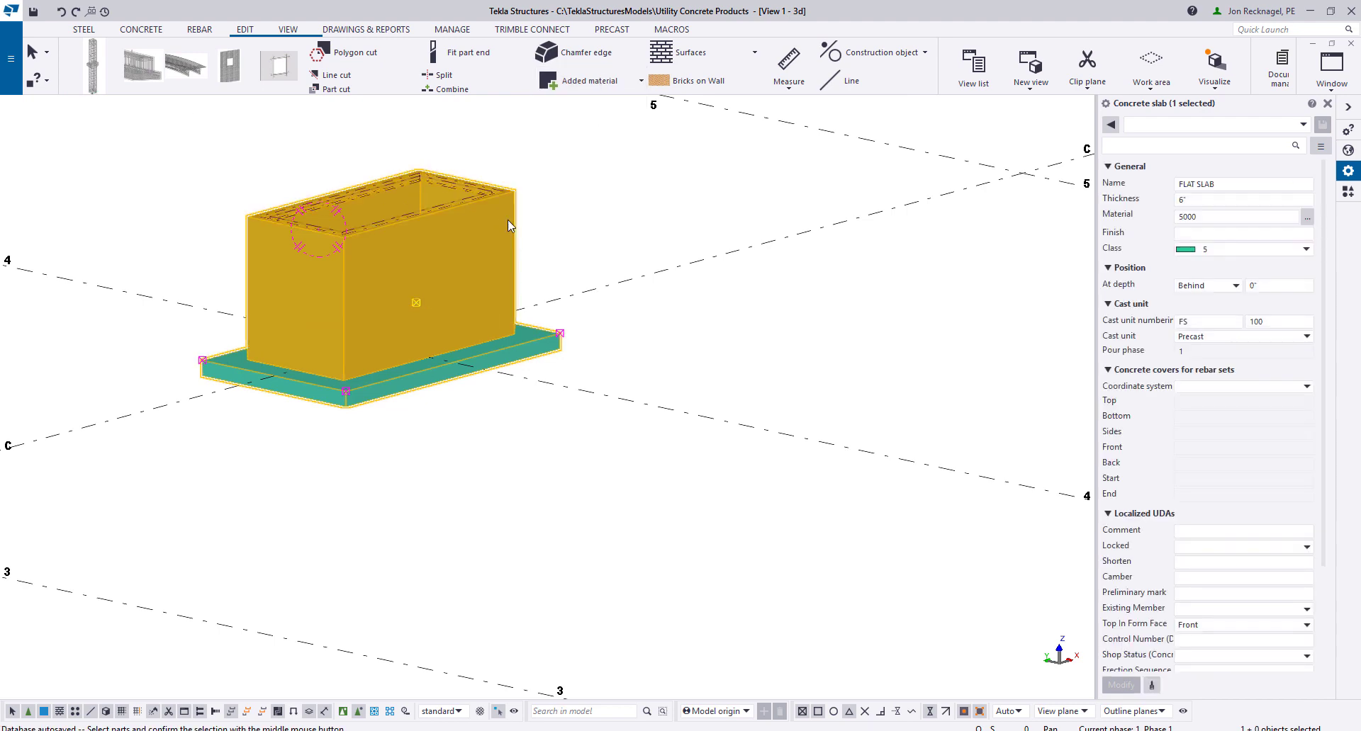
{"action": "middle_click", "coordinate": [560, 245]}
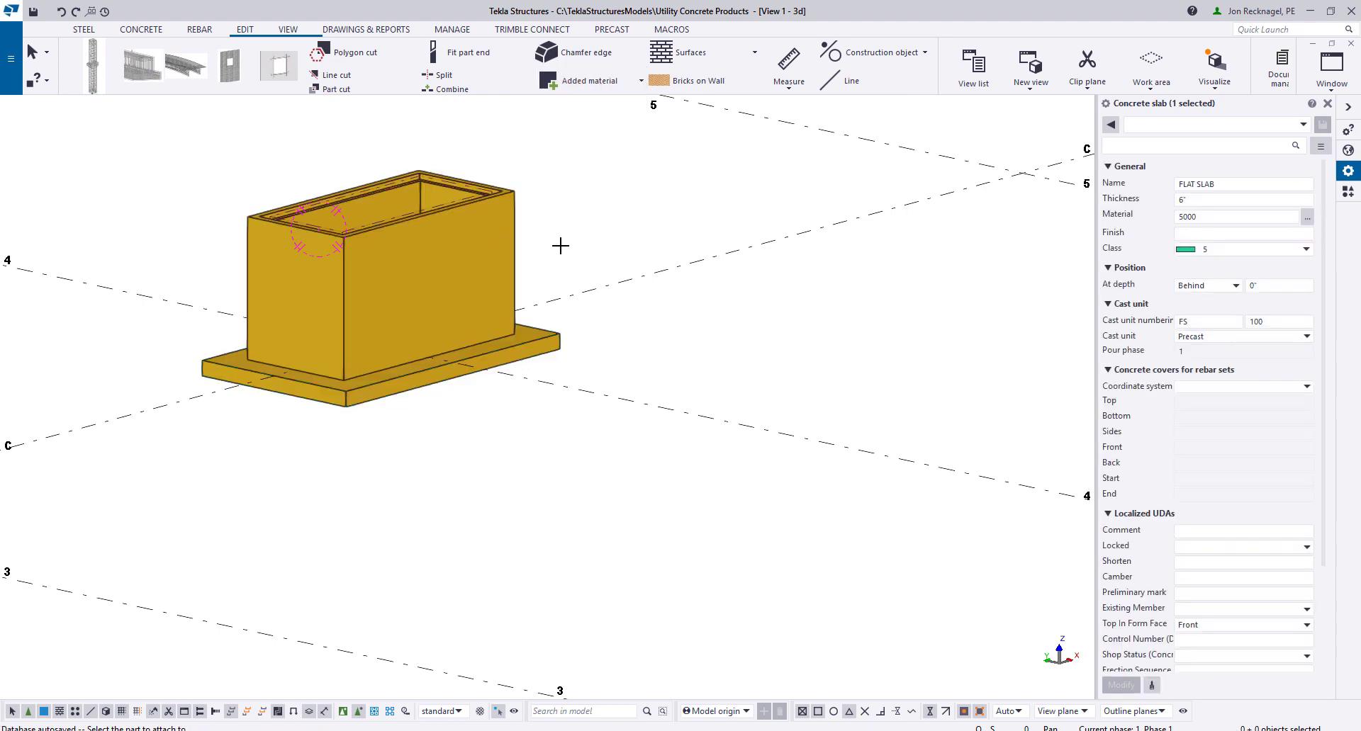
{"action": "right_click", "coordinate": [536, 178]}
{"action": "left_click", "coordinate": [567, 189]}
Place a second hollow box at the intersection of grids 3 and C, using the concrete column with profile P96"*48"*6"
{"action": "middle_click_drag", "start_coordinate": [431, 298], "coordinate": [375, 346], "text": "ctrl"}
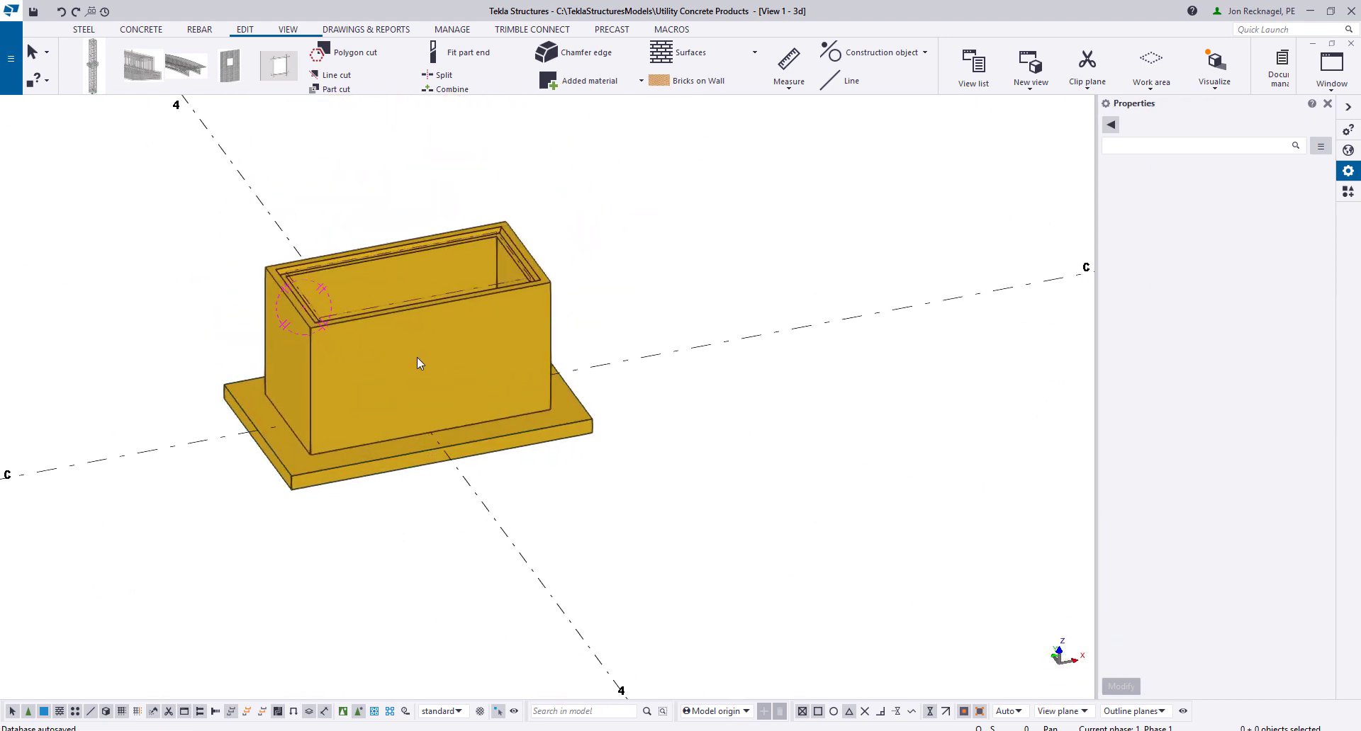
{"action": "middle_click_drag", "start_coordinate": [291, 348], "coordinate": [476, 329]}
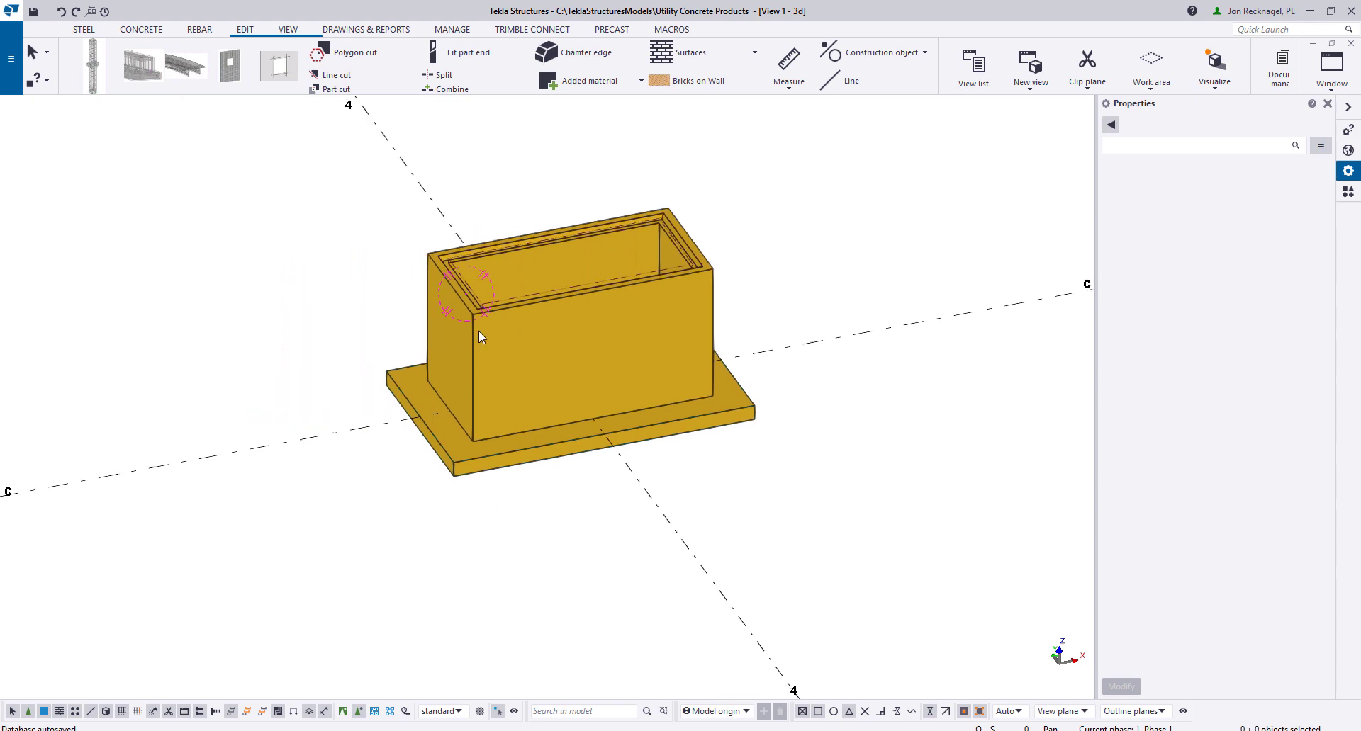
{"action": "left_click", "coordinate": [145, 31]}
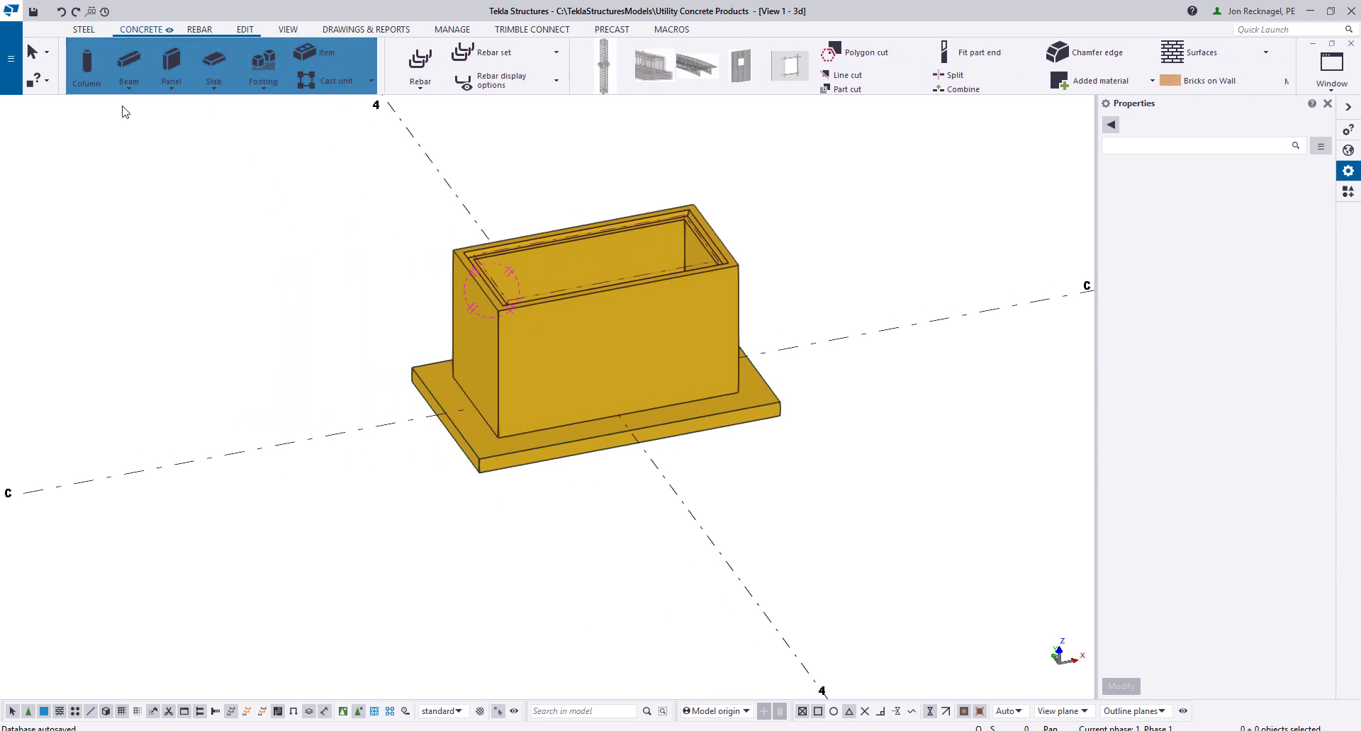
{"action": "left_click", "coordinate": [89, 73]}
{"action": "scroll", "coordinate": [149, 227], "scroll_direction": "down", "scroll_amount": 3}
{"action": "middle_click_drag", "start_coordinate": [140, 249], "coordinate": [432, 163]}
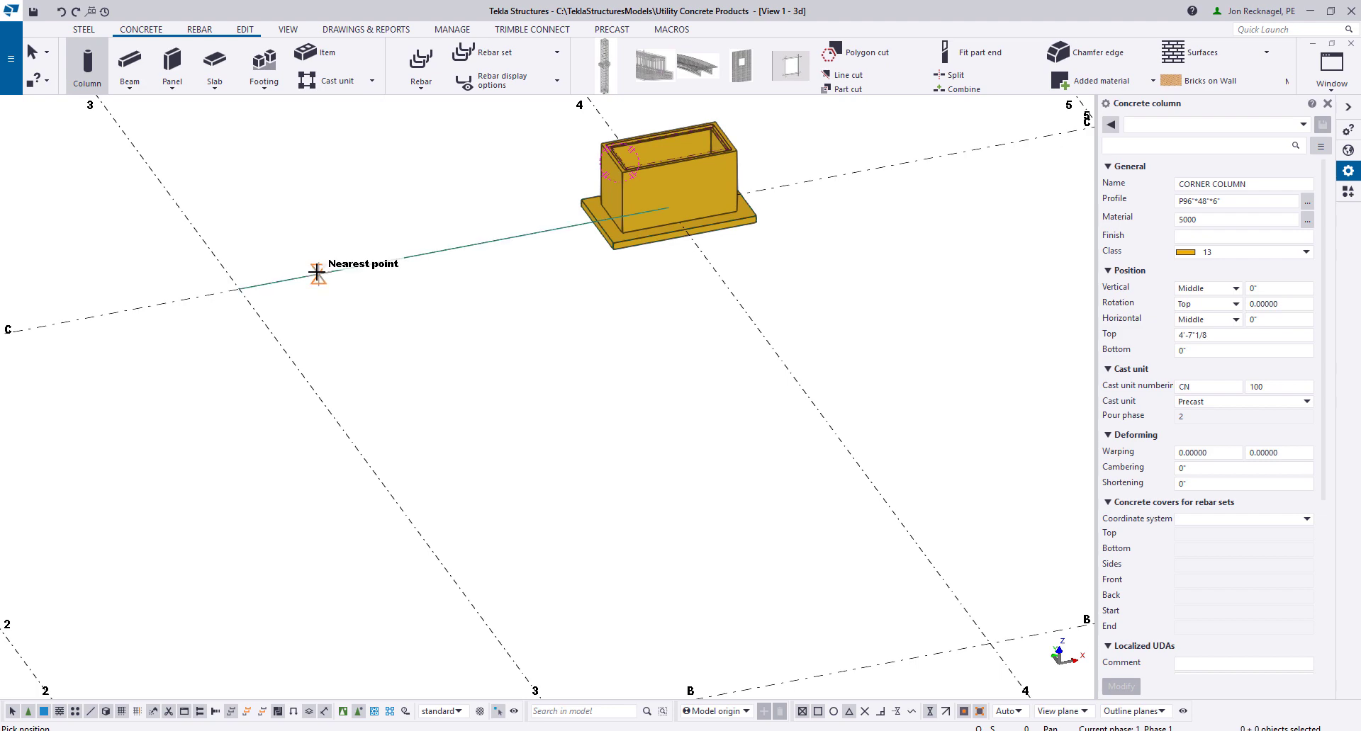
{"action": "left_click", "coordinate": [238, 289]}
{"action": "right_click", "coordinate": [259, 197]}
{"action": "left_click", "coordinate": [283, 213]}
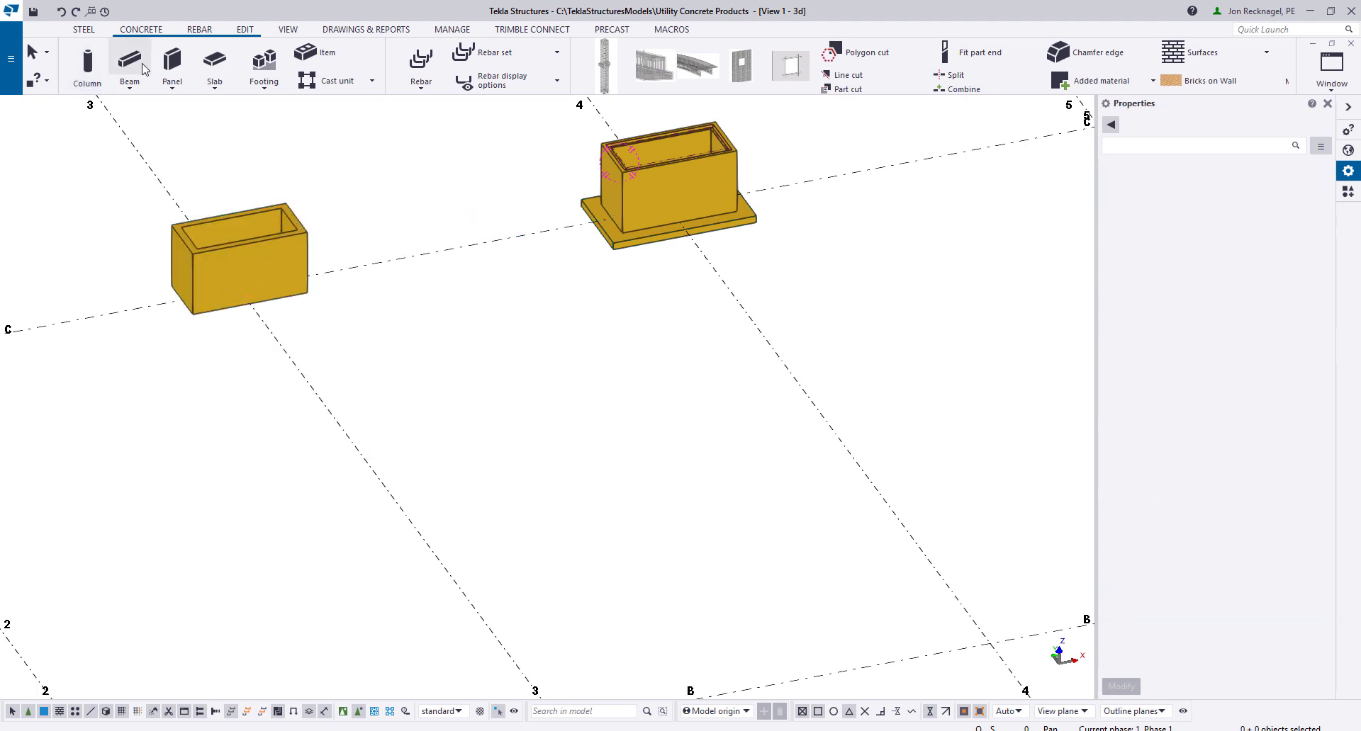
Create a 6" thick, 7'-0" by 3'-0" concrete slab through the inner top corners of the second box to close its opening
{"action": "left_click", "coordinate": [214, 63]}
{"action": "scroll", "coordinate": [189, 250], "scroll_direction": "up", "scroll_amount": 4}
{"action": "left_click", "coordinate": [181, 173]}
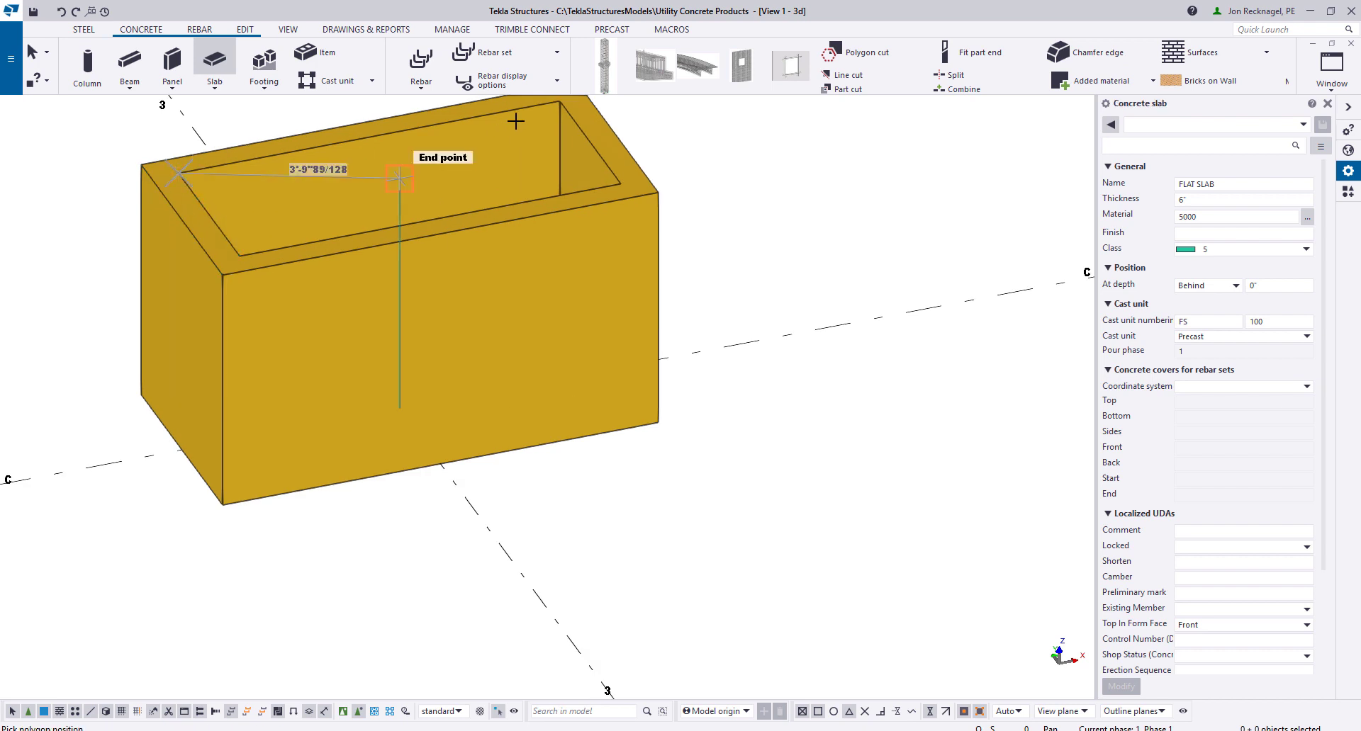
{"action": "middle_click_drag", "start_coordinate": [515, 121], "coordinate": [493, 187]}
{"action": "left_click", "coordinate": [560, 102]}
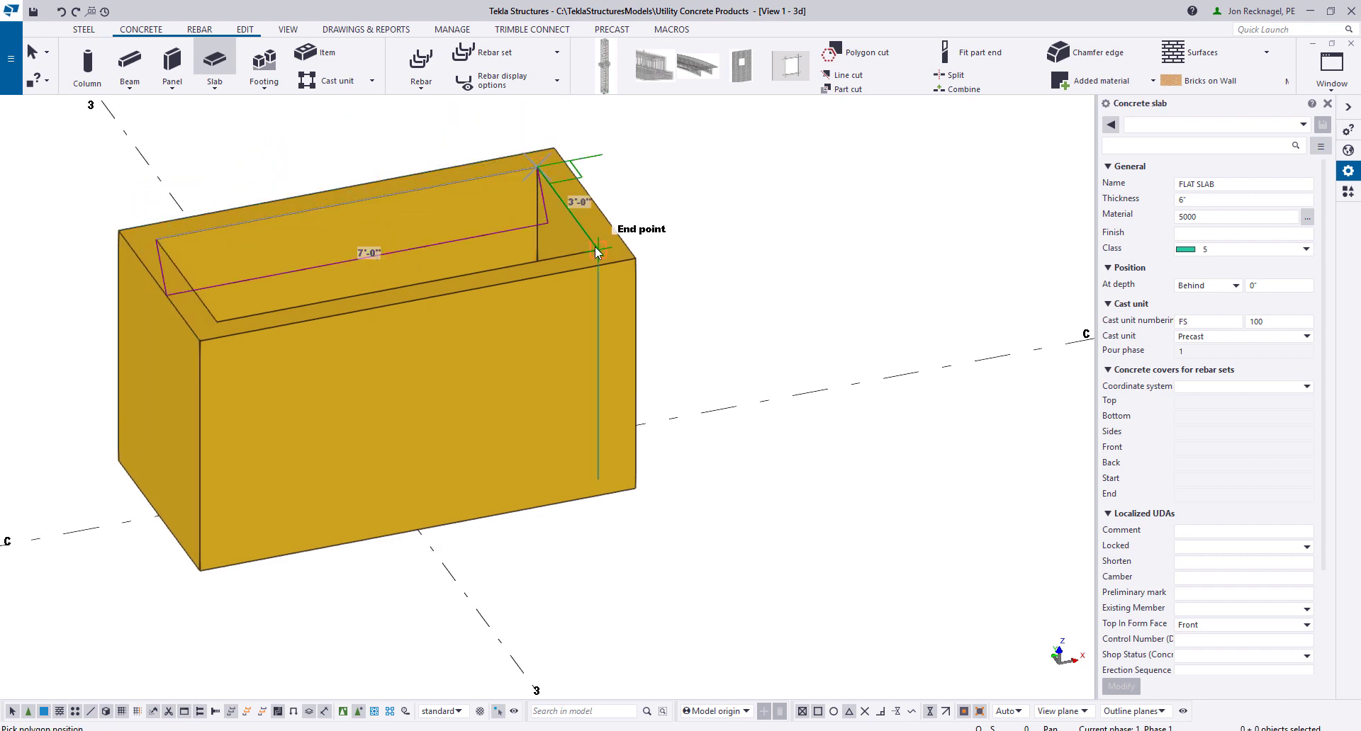
{"action": "left_click", "coordinate": [573, 251]}
{"action": "left_click", "coordinate": [218, 322]}
{"action": "middle_click", "coordinate": [243, 311]}
{"action": "right_click", "coordinate": [242, 262]}
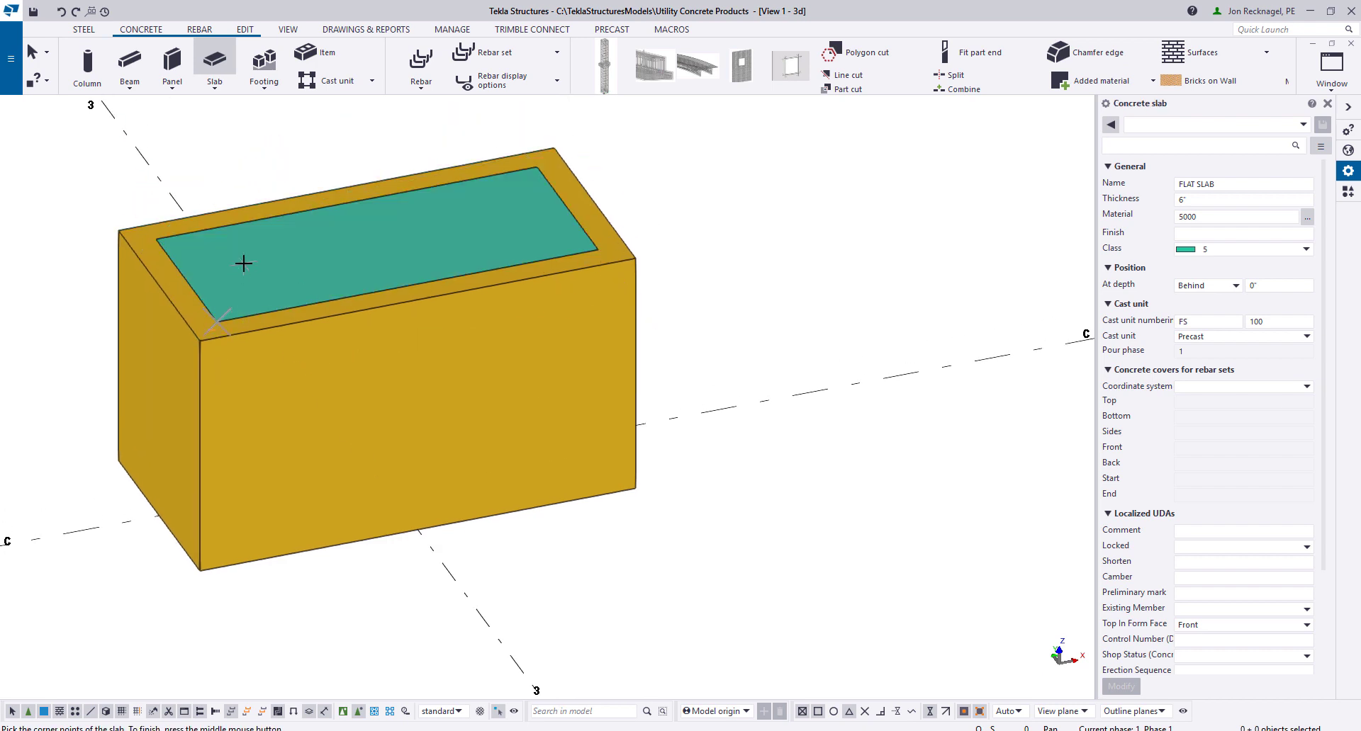
{"action": "left_click", "coordinate": [293, 274]}
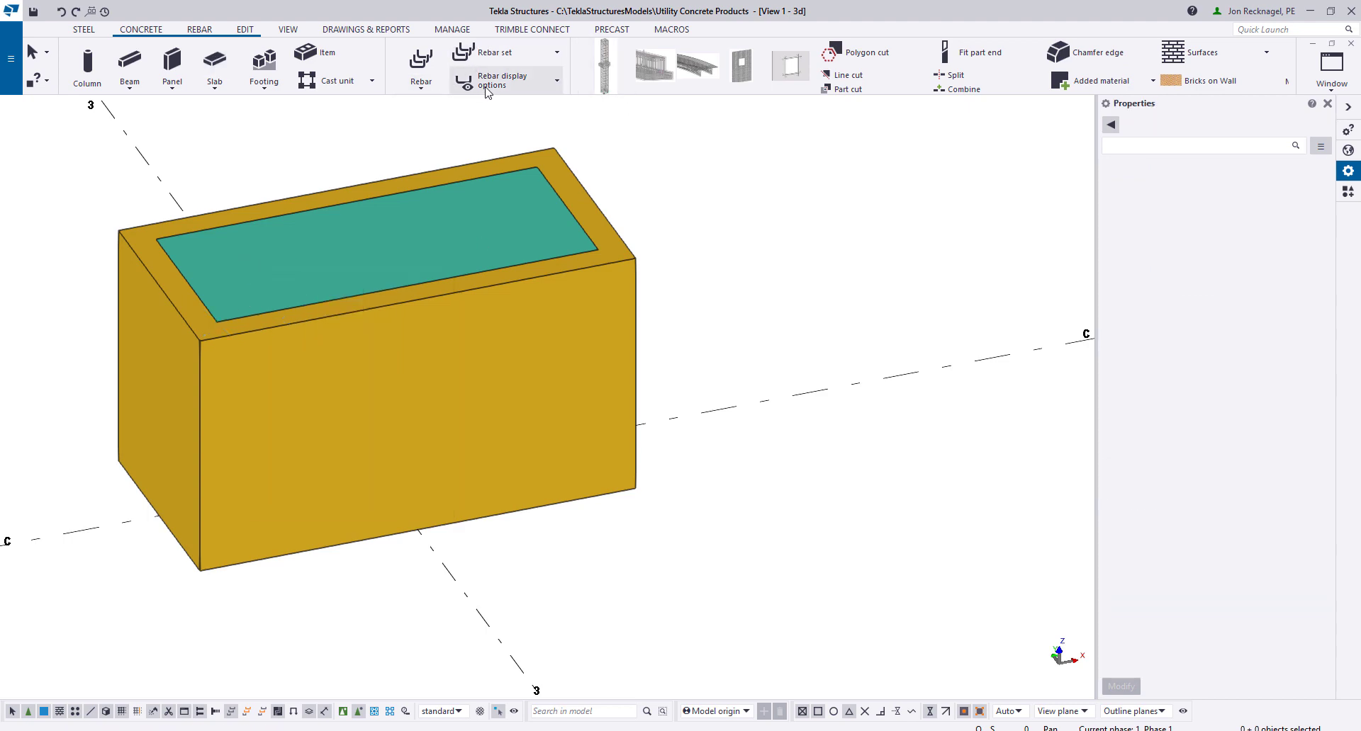
Attach the top slab to the second box as added material and end the command
{"action": "left_click", "coordinate": [244, 29]}
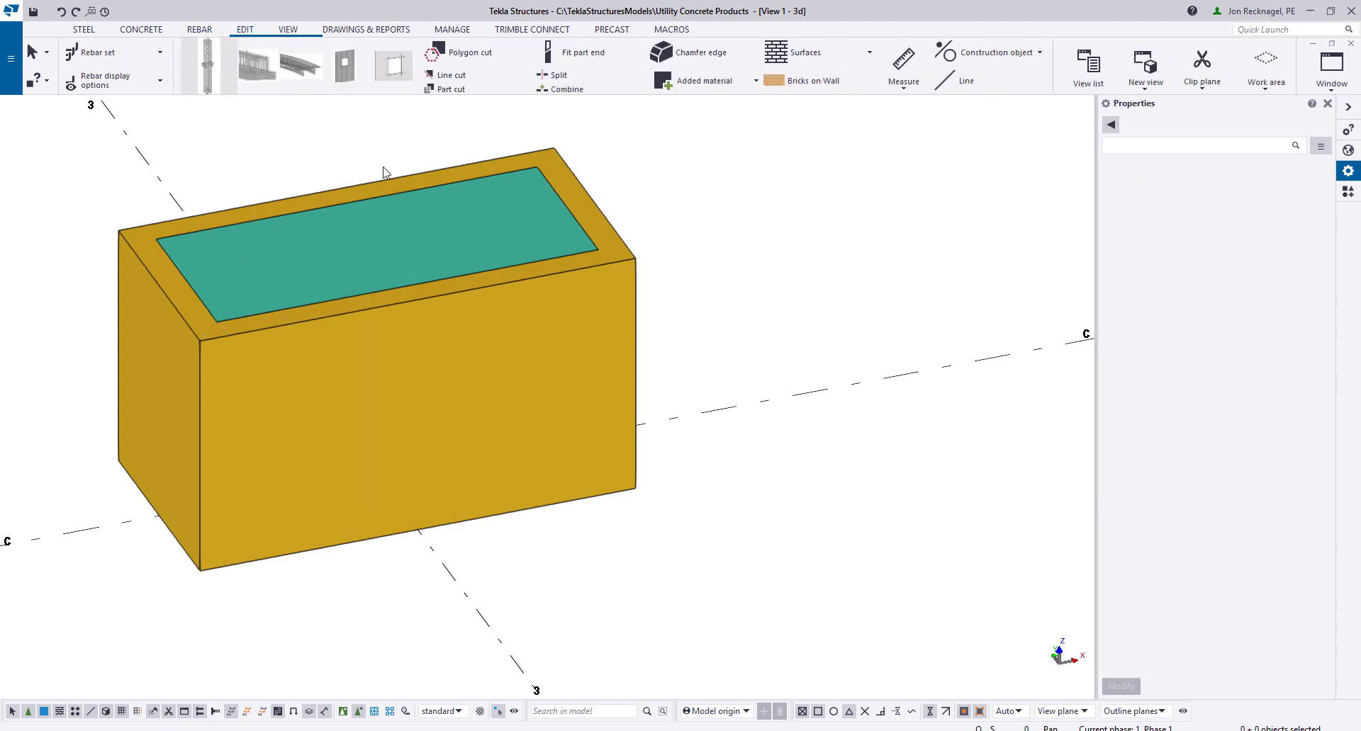
{"action": "left_click", "coordinate": [595, 80]}
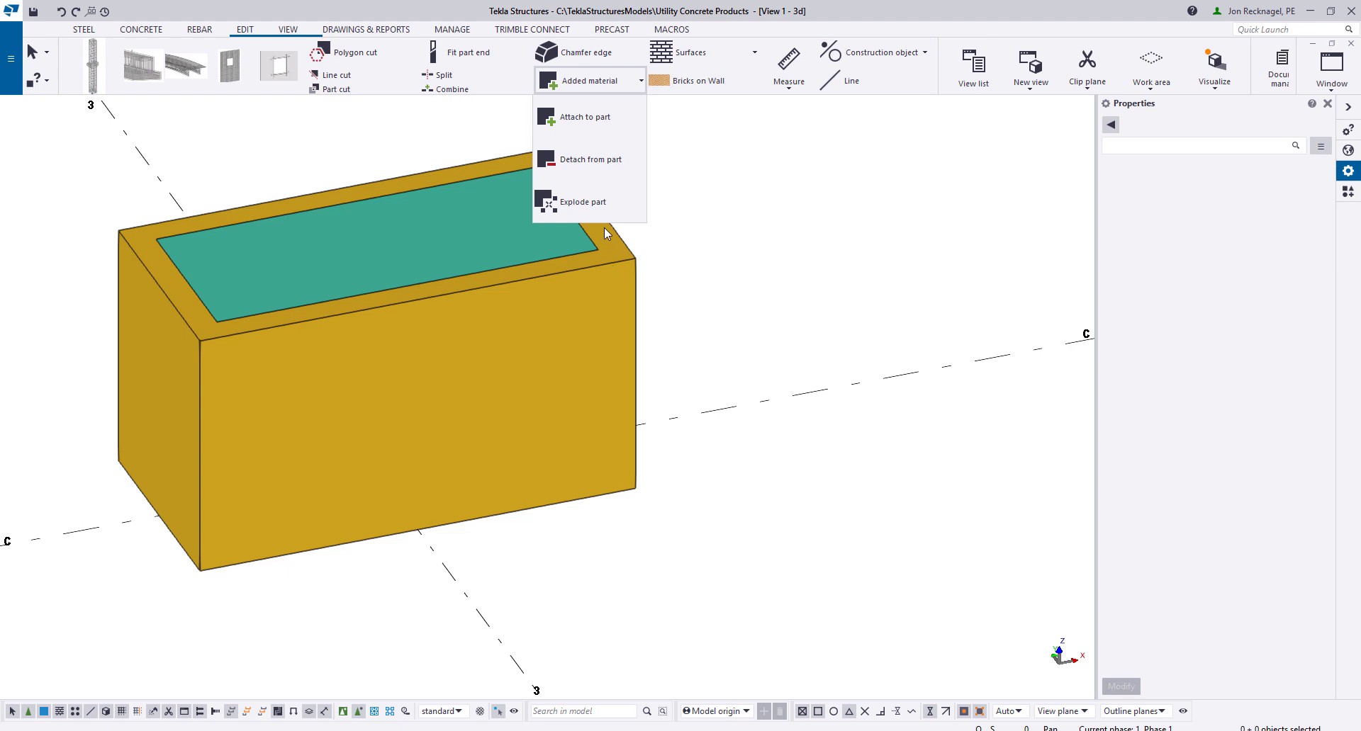
{"action": "left_click", "coordinate": [601, 117]}
{"action": "left_click", "coordinate": [522, 208]}
{"action": "middle_click", "coordinate": [522, 208]}
{"action": "right_click", "coordinate": [450, 211]}
{"action": "left_click", "coordinate": [489, 221]}
Start a linear move of the closed box and clear the displacement values
{"action": "scroll", "coordinate": [472, 240], "scroll_direction": "down", "scroll_amount": 3}
{"action": "scroll", "coordinate": [453, 275], "scroll_direction": "down", "scroll_amount": 1}
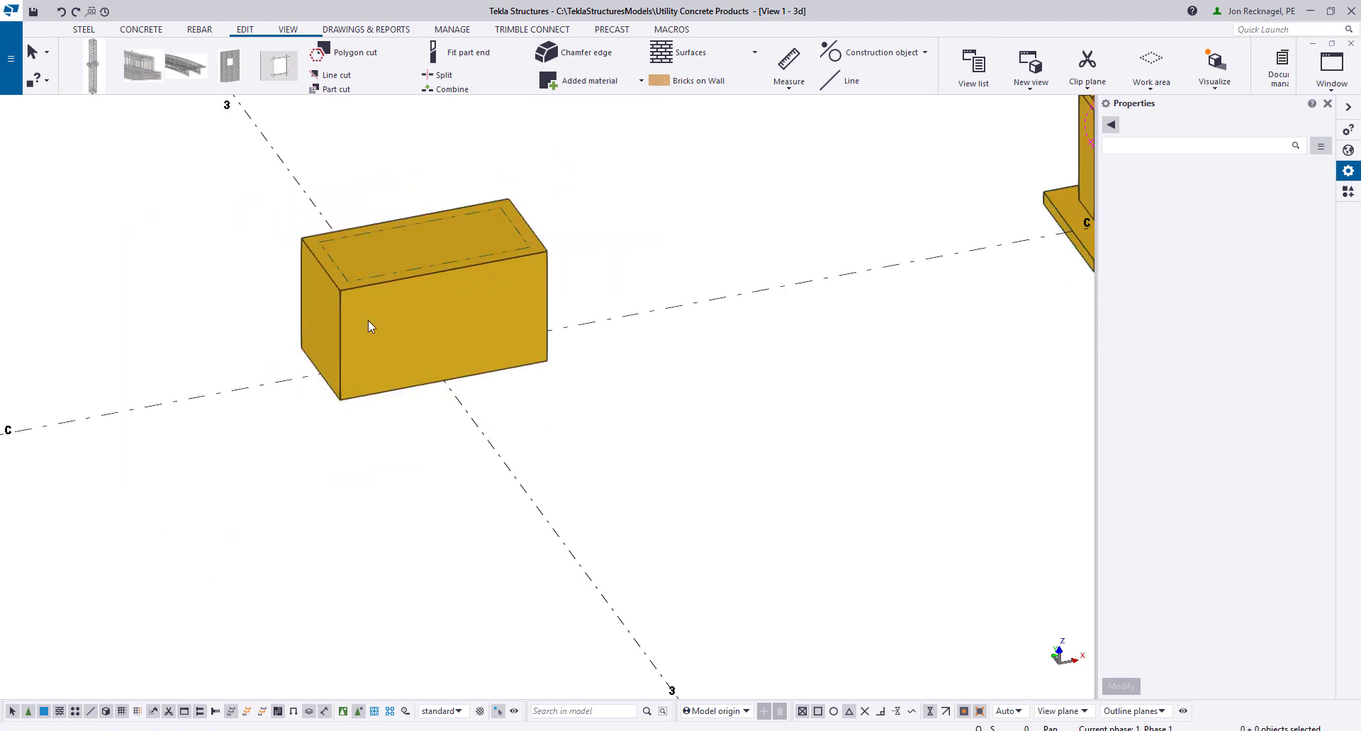
{"action": "middle_click_drag", "start_coordinate": [469, 287], "coordinate": [459, 343], "text": "ctrl"}
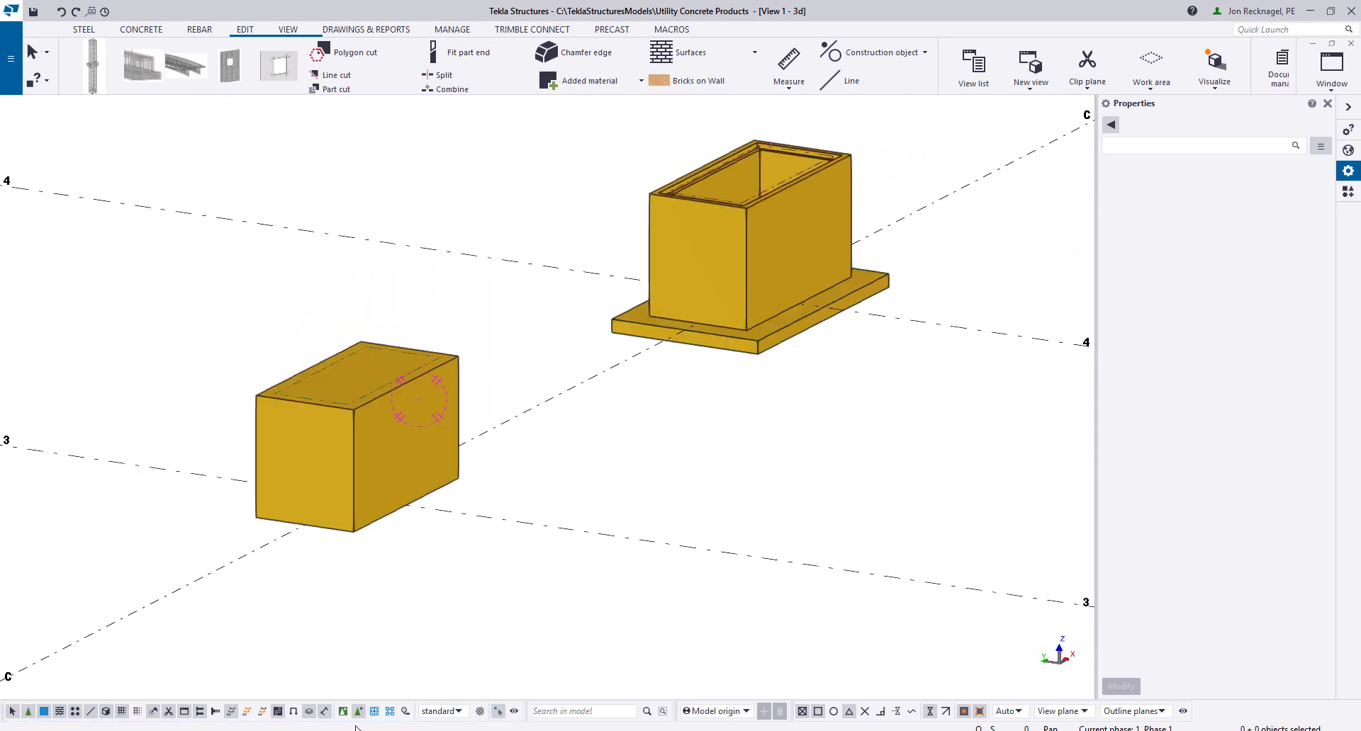
{"action": "left_click", "coordinate": [363, 443]}
{"action": "right_click", "coordinate": [363, 445]}
{"action": "mouse_move", "coordinate": [454, 137]}
{"action": "left_click", "coordinate": [590, 137]}
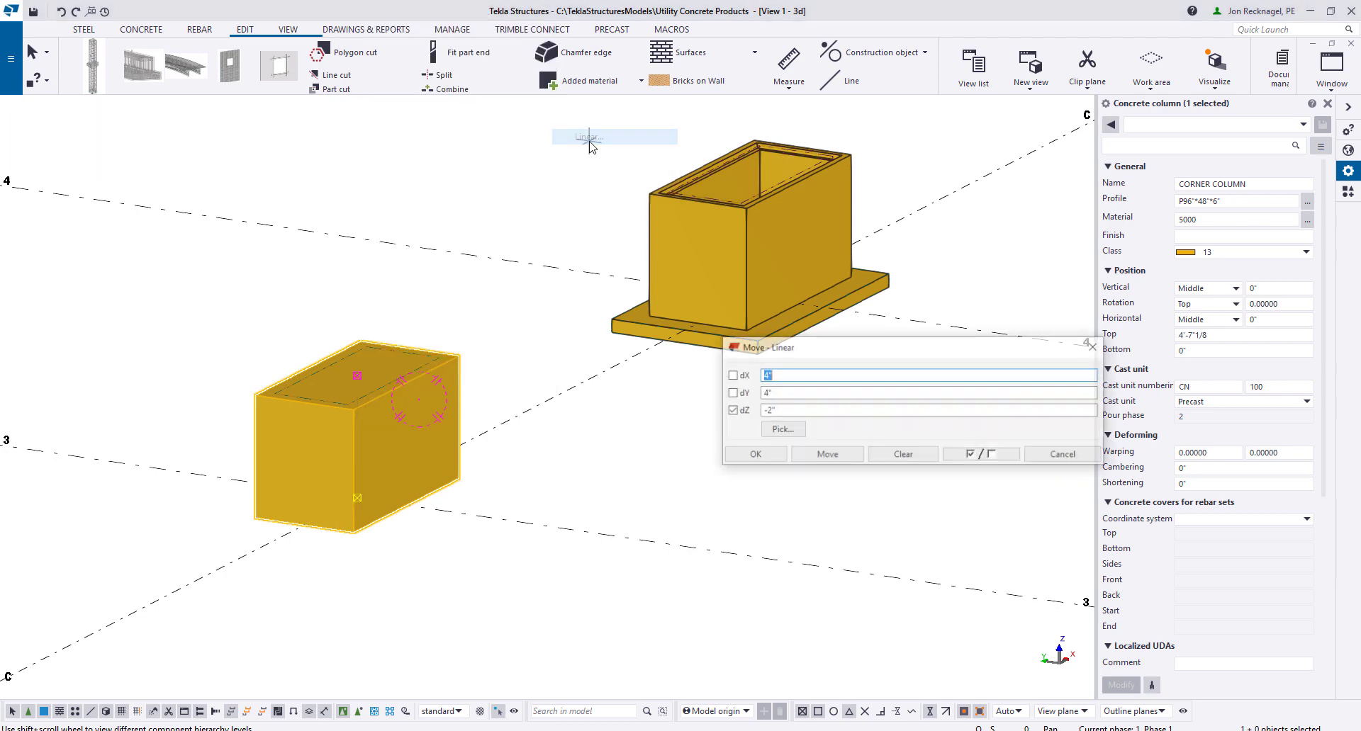
{"action": "left_click", "coordinate": [897, 455]}
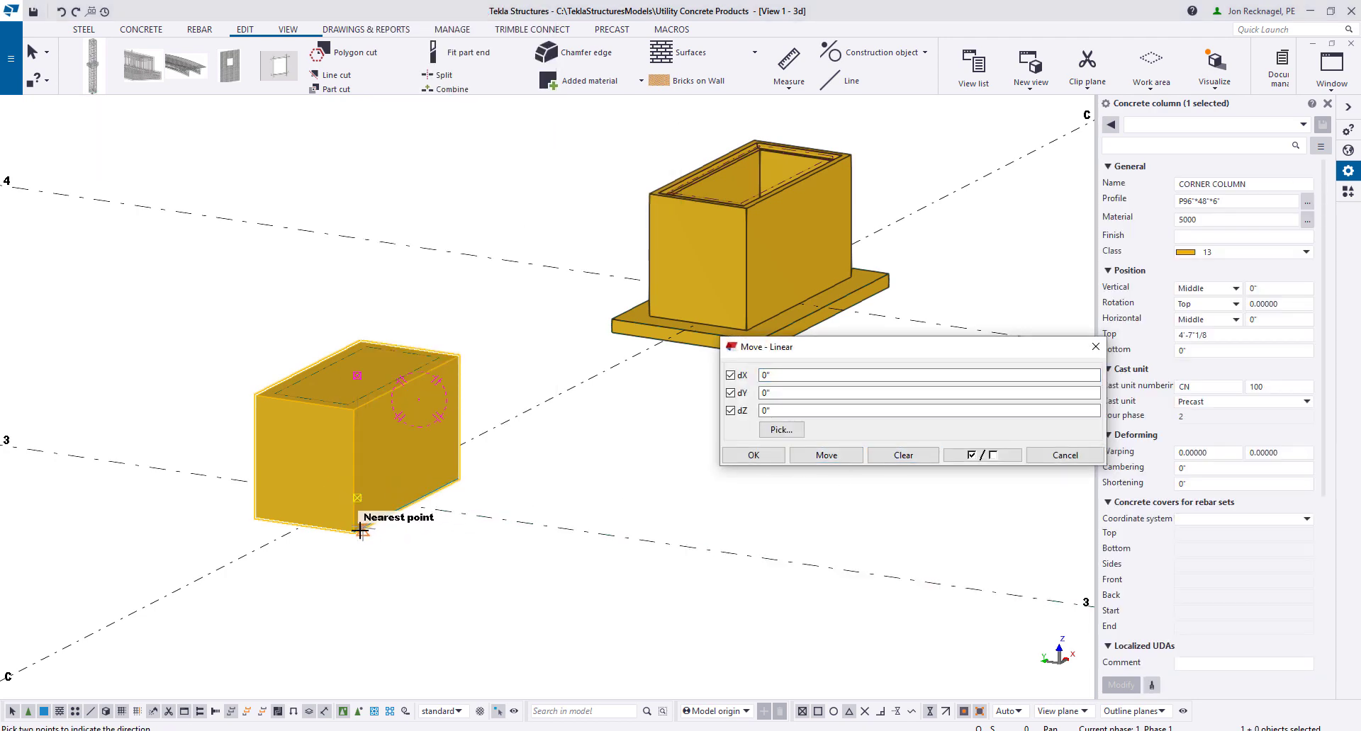
Move the closed box 30'-0" in X and 4'-7"1/8 in Z, from its lower corner to the matching top corner of the recessed box
{"action": "left_click", "coordinate": [356, 530]}
{"action": "middle_click_drag", "start_coordinate": [660, 270], "coordinate": [541, 382]}
{"action": "scroll", "coordinate": [546, 369], "scroll_direction": "up", "scroll_amount": 8}
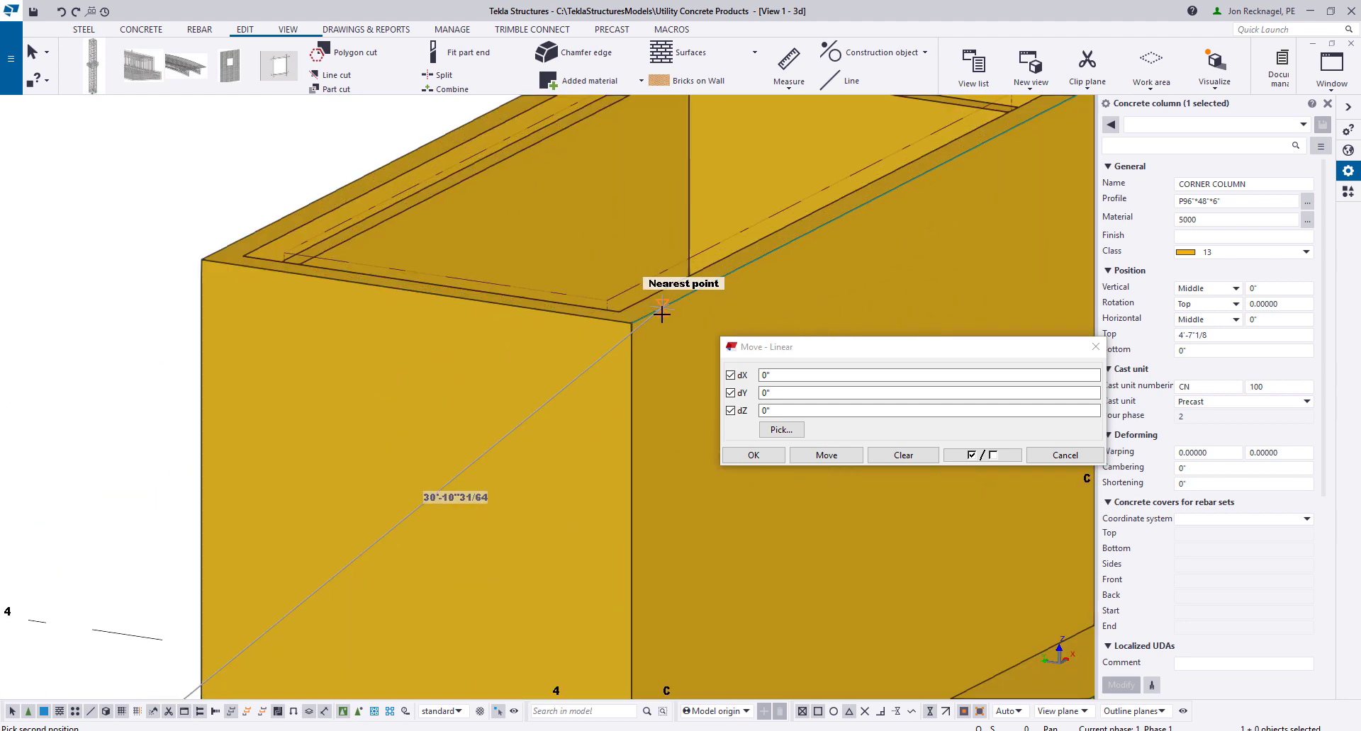
{"action": "left_click", "coordinate": [598, 332]}
{"action": "scroll", "coordinate": [597, 333], "scroll_direction": "down", "scroll_amount": 8}
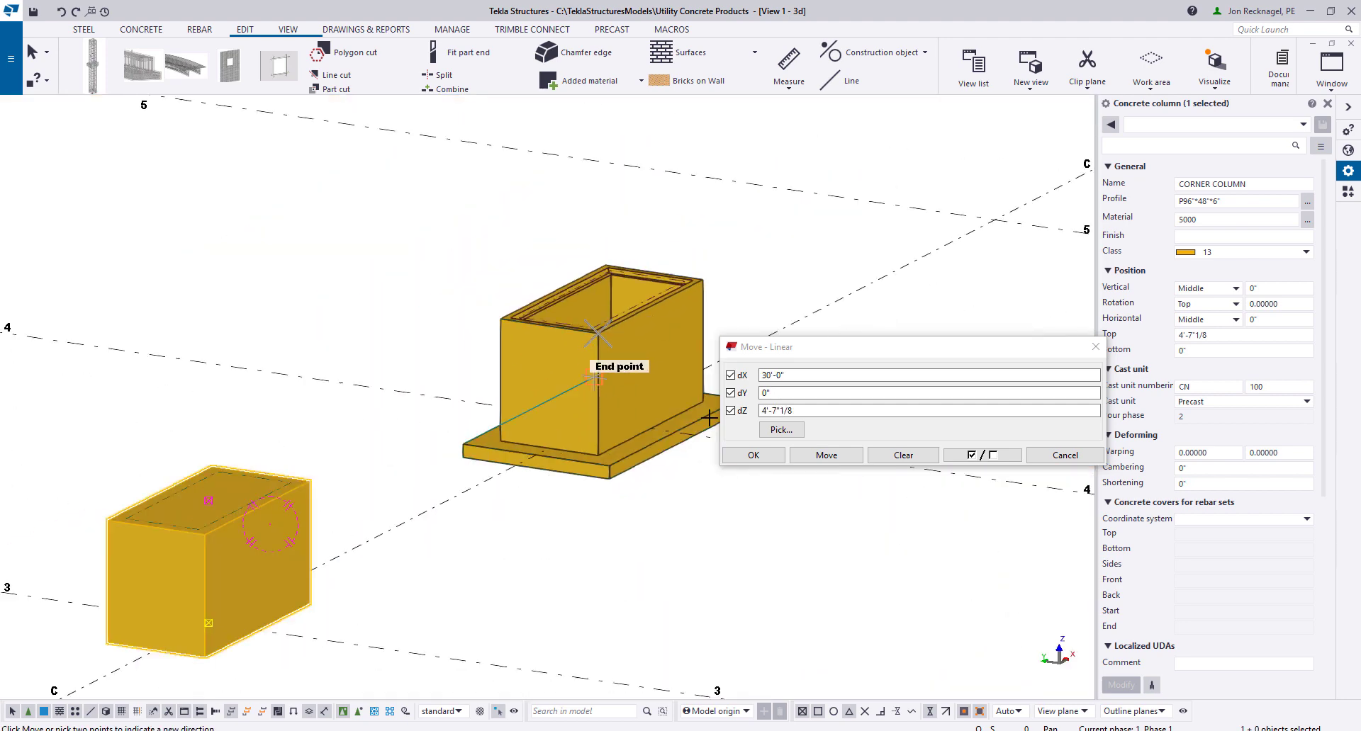
{"action": "left_click", "coordinate": [826, 455]}
{"action": "right_click", "coordinate": [428, 240]}
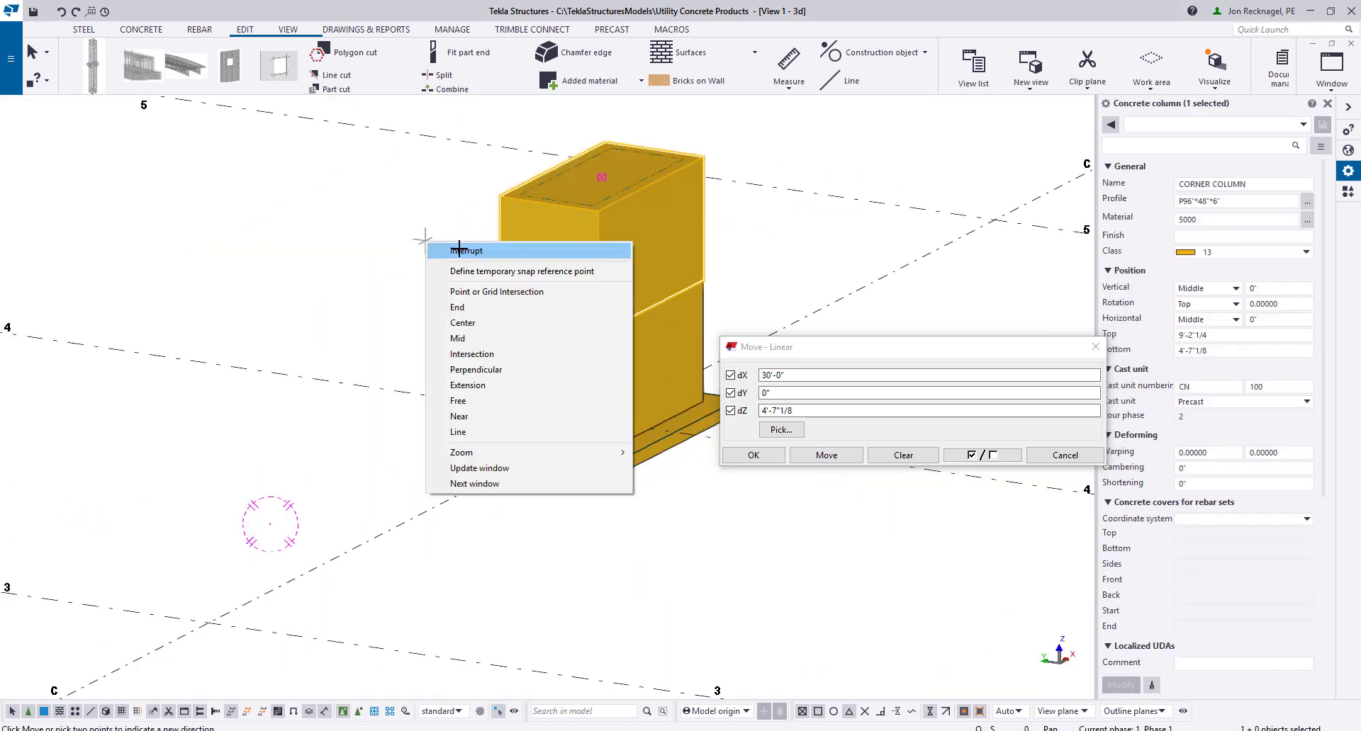
{"action": "left_click", "coordinate": [459, 249]}
Show the parts as transparent around the joint between the two stacked boxes
{"action": "scroll", "coordinate": [489, 252], "scroll_direction": "down", "scroll_amount": 2}
{"action": "middle_click_drag", "start_coordinate": [530, 242], "coordinate": [571, 269], "text": "ctrl"}
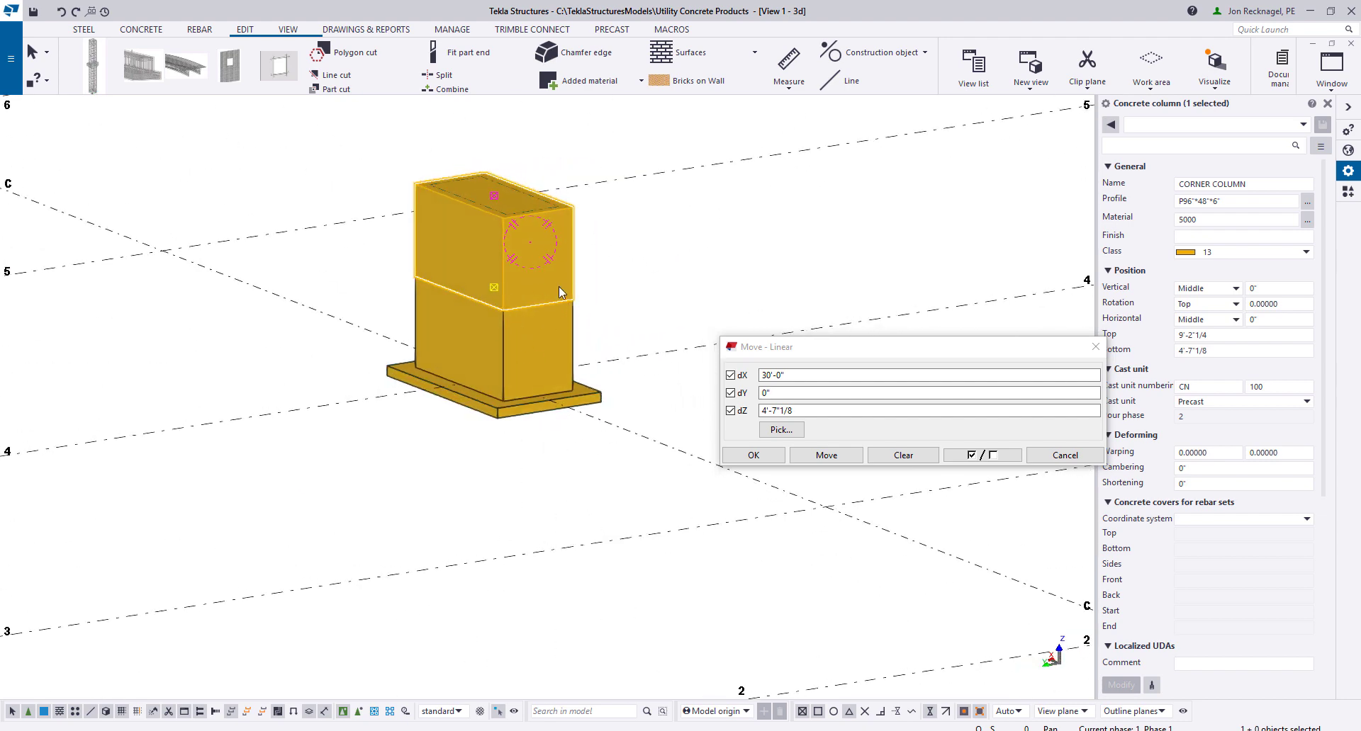
{"action": "scroll", "coordinate": [567, 287], "scroll_direction": "up", "scroll_amount": 3}
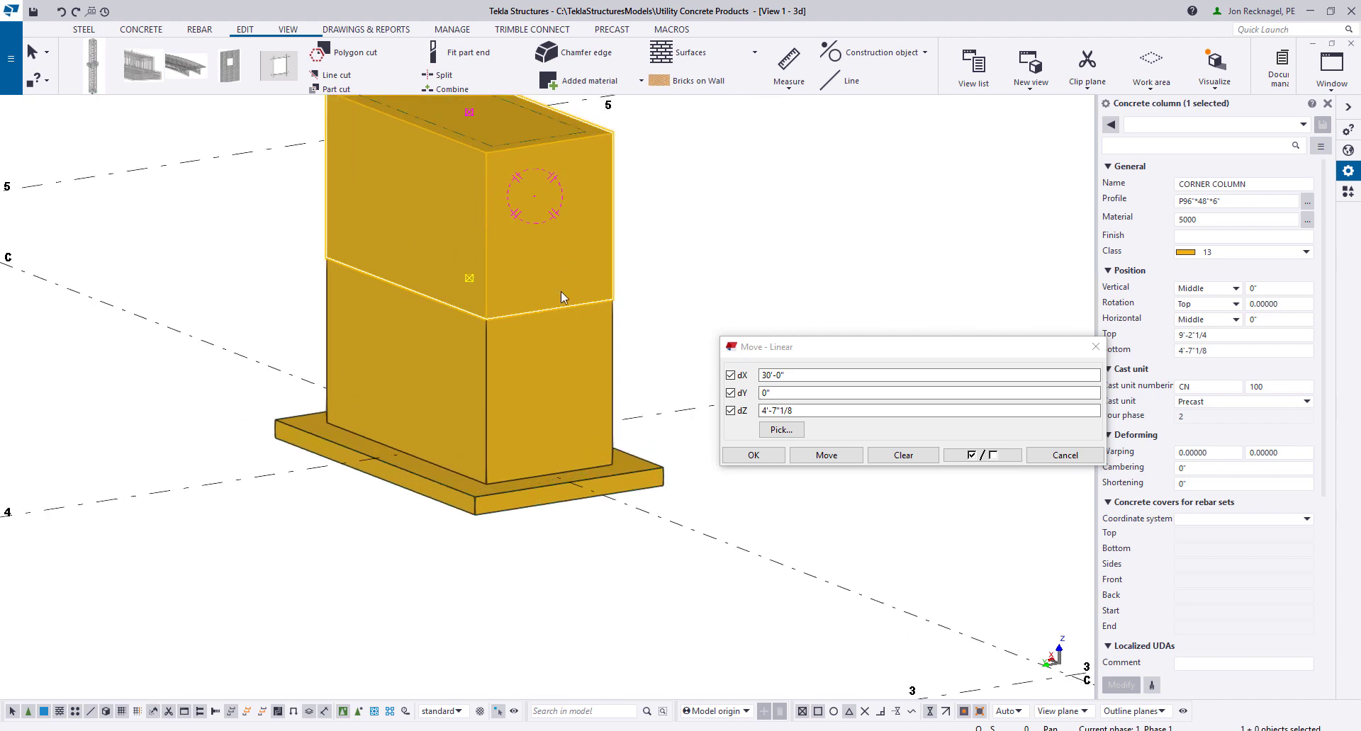
{"action": "scroll", "coordinate": [596, 278], "scroll_direction": "up", "scroll_amount": 2}
{"action": "key", "text": "ctrl+2"}
{"action": "scroll", "coordinate": [605, 284], "scroll_direction": "up", "scroll_amount": 2}
{"action": "middle_click_drag", "start_coordinate": [612, 304], "coordinate": [614, 354]}
Reset the linear move for the upper box and pick its displacement from the outer bottom corner to the recess corner, keeping only dZ -2"
{"action": "left_click", "coordinate": [900, 455]}
{"action": "right_click", "coordinate": [623, 257]}
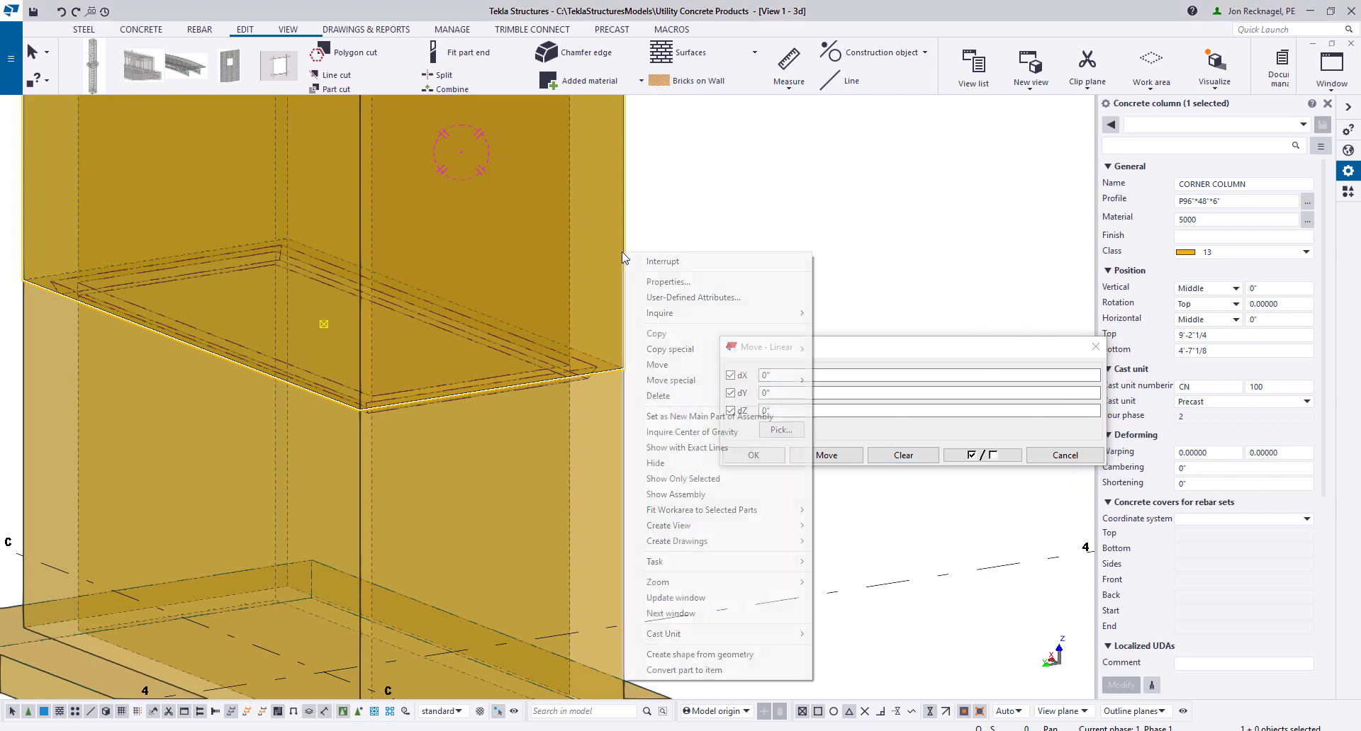
{"action": "left_click", "coordinate": [621, 263]}
{"action": "left_click", "coordinate": [623, 243]}
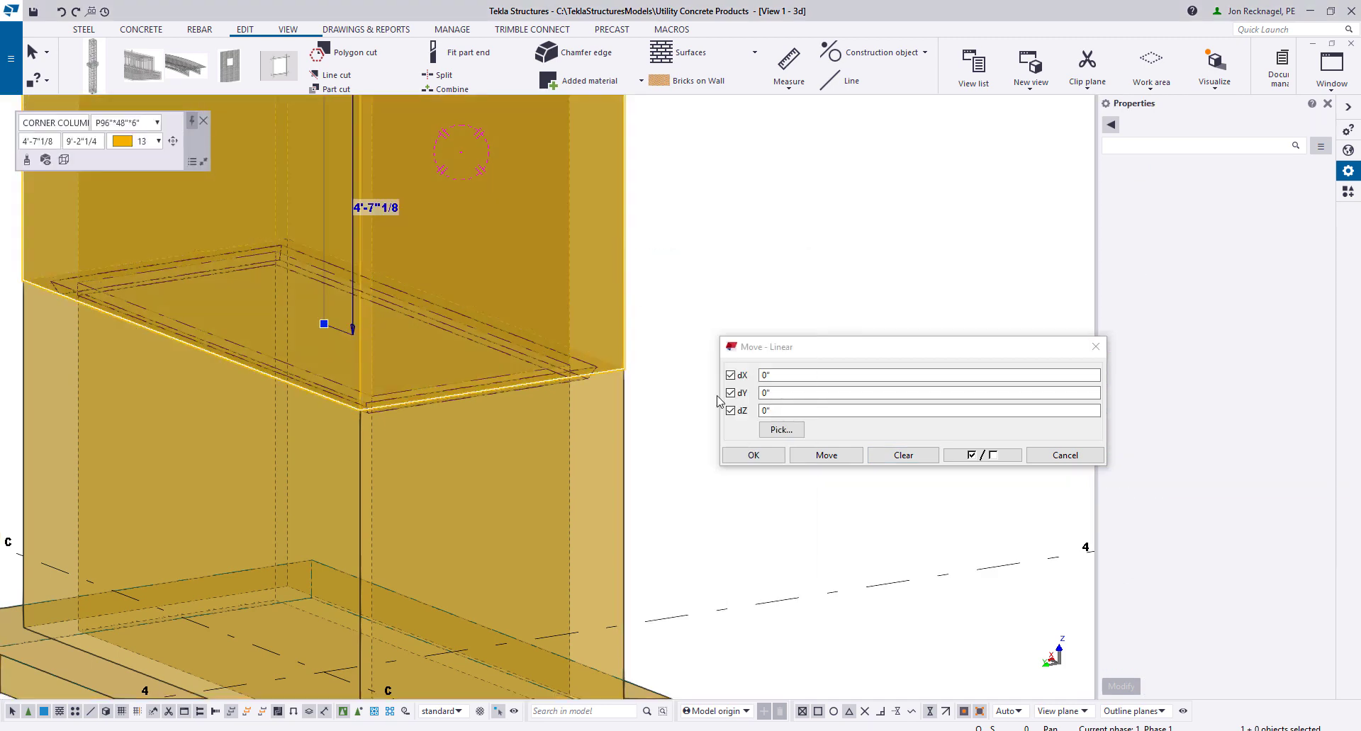
{"action": "left_click", "coordinate": [801, 434]}
{"action": "scroll", "coordinate": [630, 379], "scroll_direction": "up", "scroll_amount": 3}
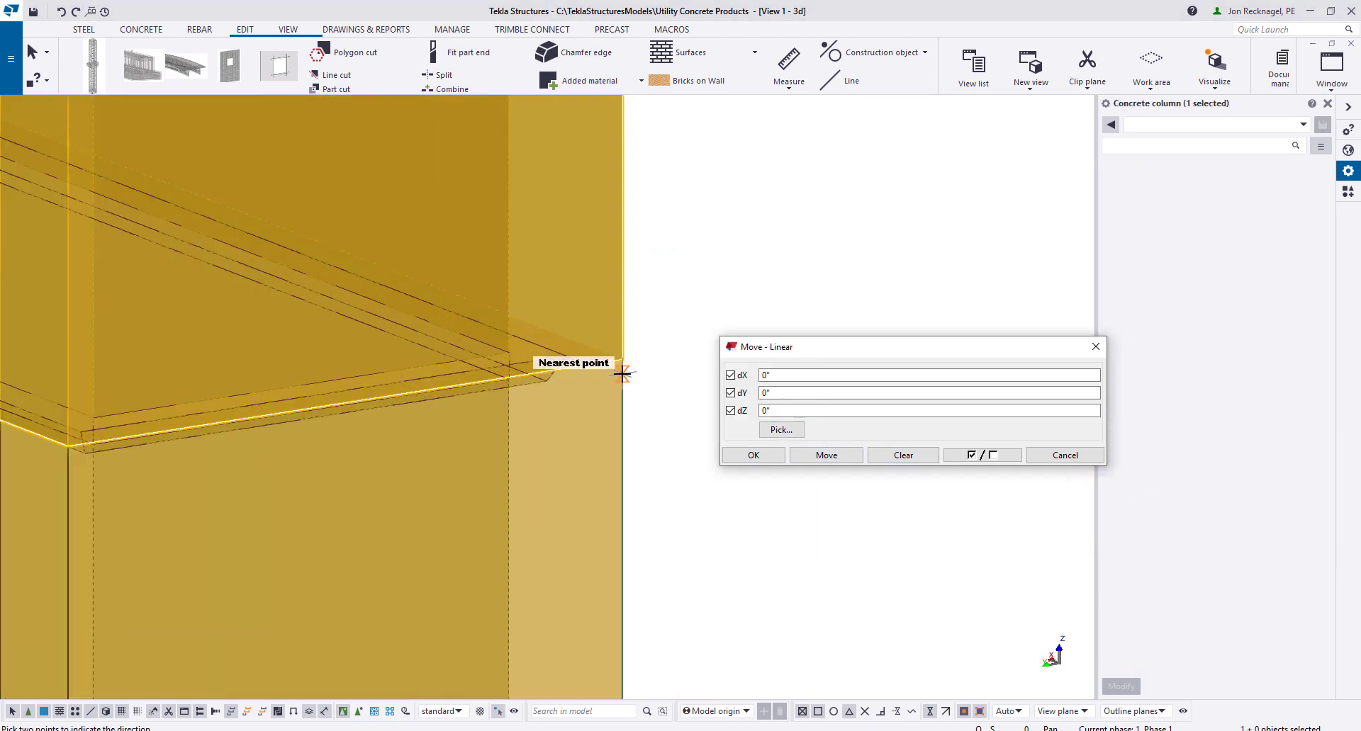
{"action": "left_click", "coordinate": [623, 358]}
{"action": "scroll", "coordinate": [567, 372], "scroll_direction": "up", "scroll_amount": 2}
{"action": "scroll", "coordinate": [547, 382], "scroll_direction": "up", "scroll_amount": 2}
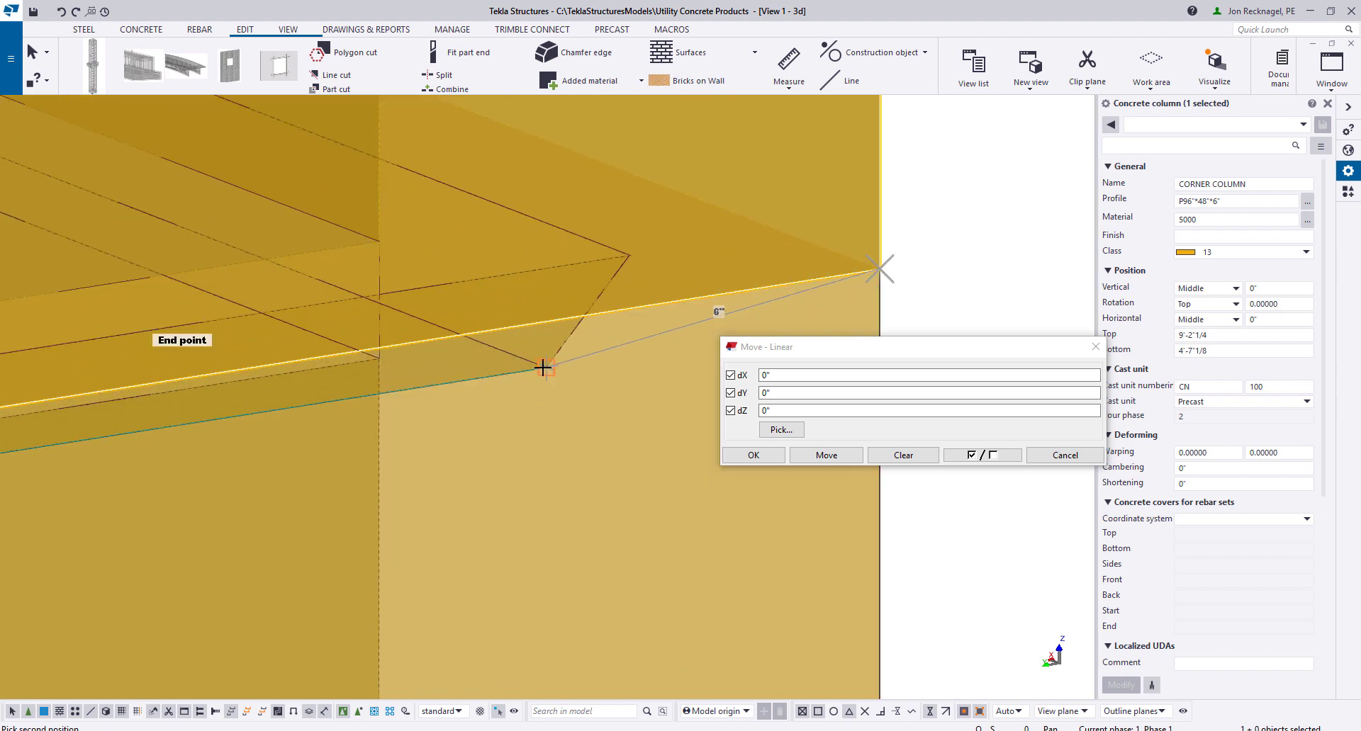
{"action": "left_click", "coordinate": [545, 370]}
{"action": "left_click", "coordinate": [729, 393]}
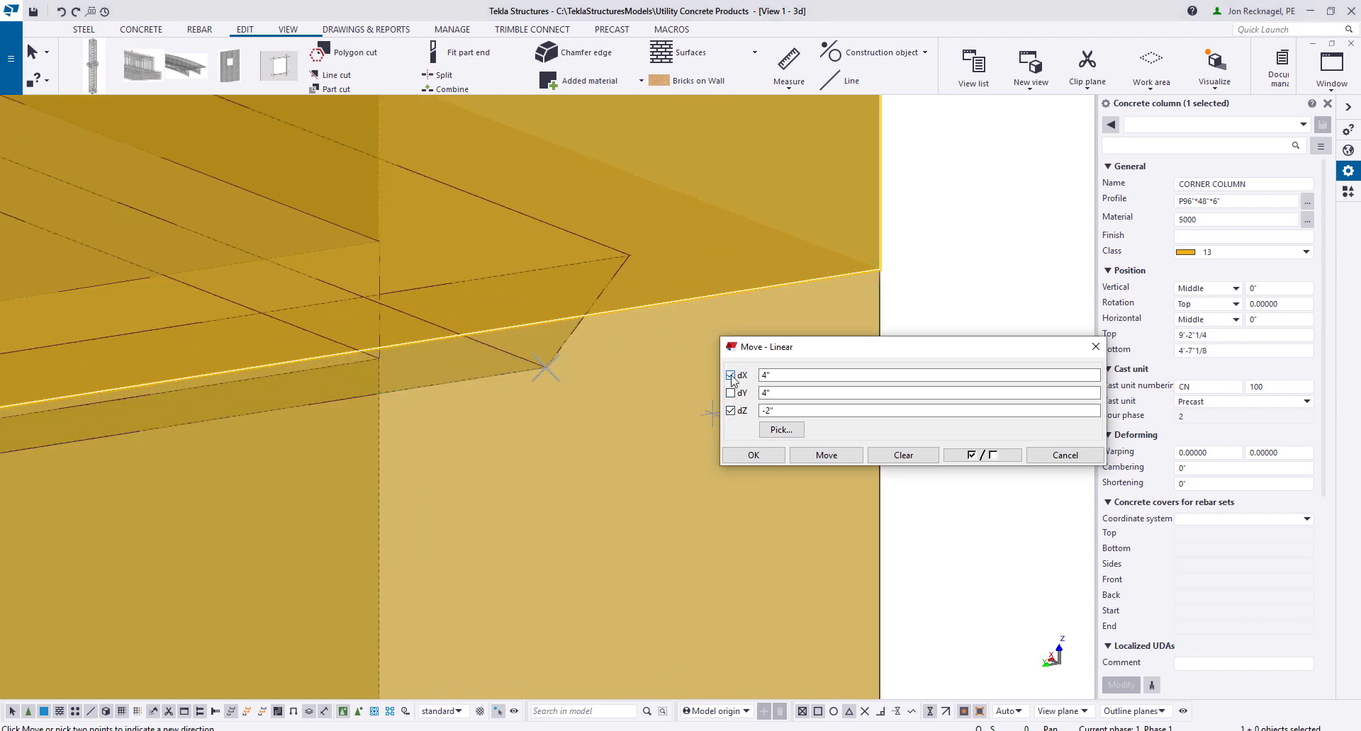
Move the reselected upper box down 2" into the lower box
{"action": "scroll", "coordinate": [548, 380], "scroll_direction": "down", "scroll_amount": 3}
{"action": "right_click", "coordinate": [503, 303]}
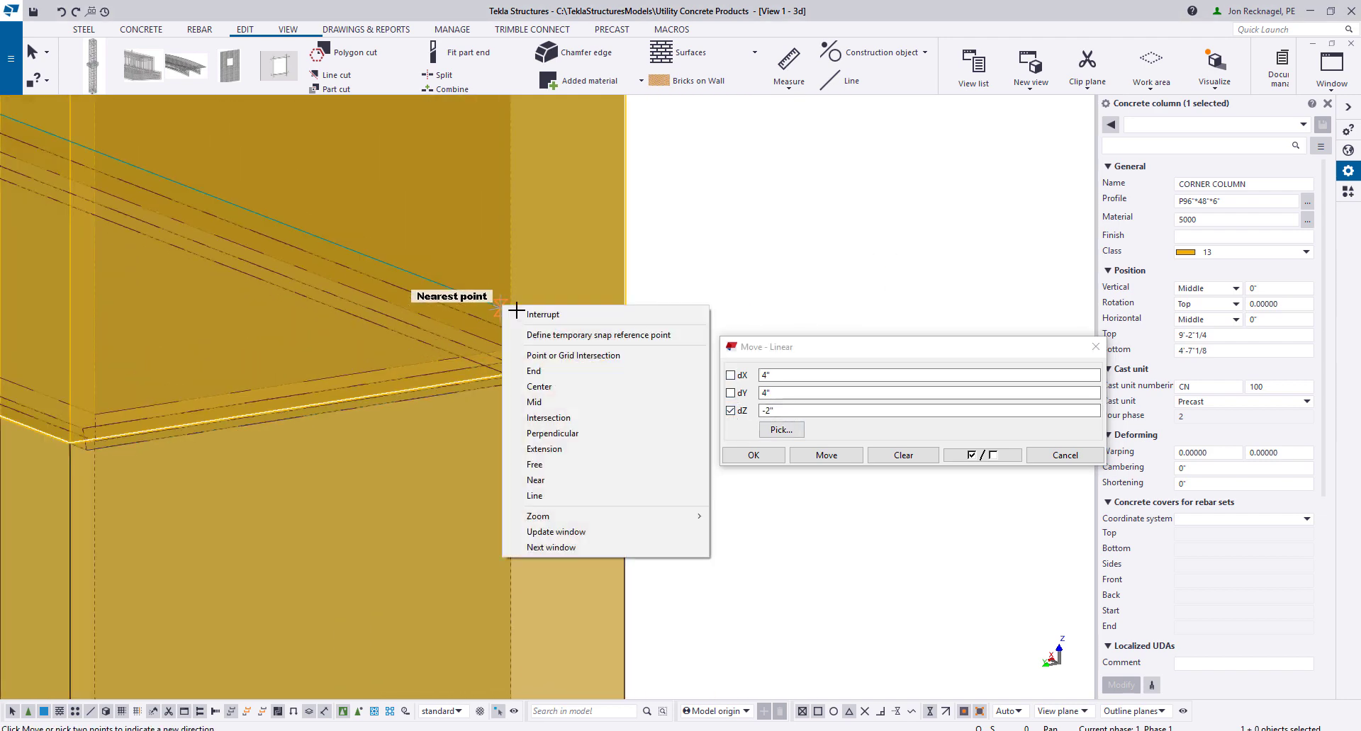
{"action": "left_click", "coordinate": [524, 314]}
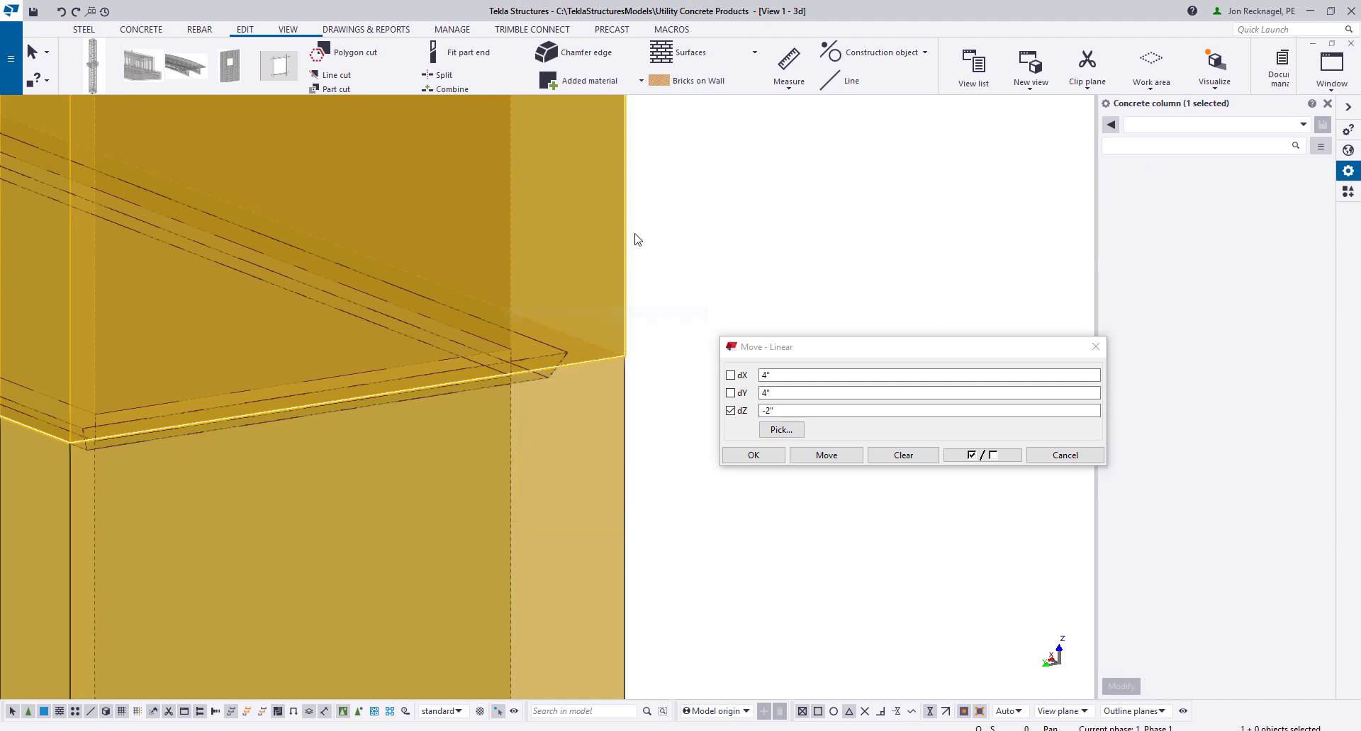
{"action": "left_click", "coordinate": [826, 455]}
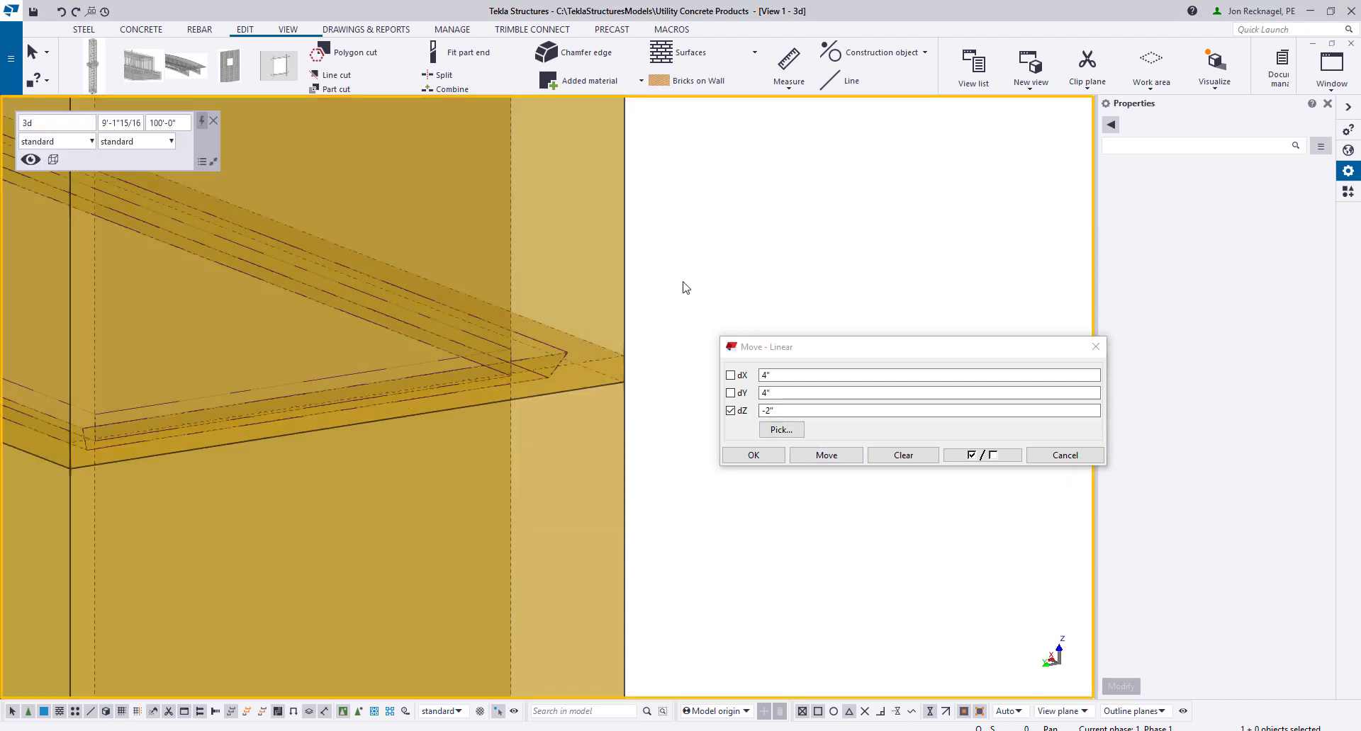
Part-cut the upper box with the lower box as the cutting part so their joint matches the recess
{"action": "scroll", "coordinate": [664, 322], "scroll_direction": "down", "scroll_amount": 5}
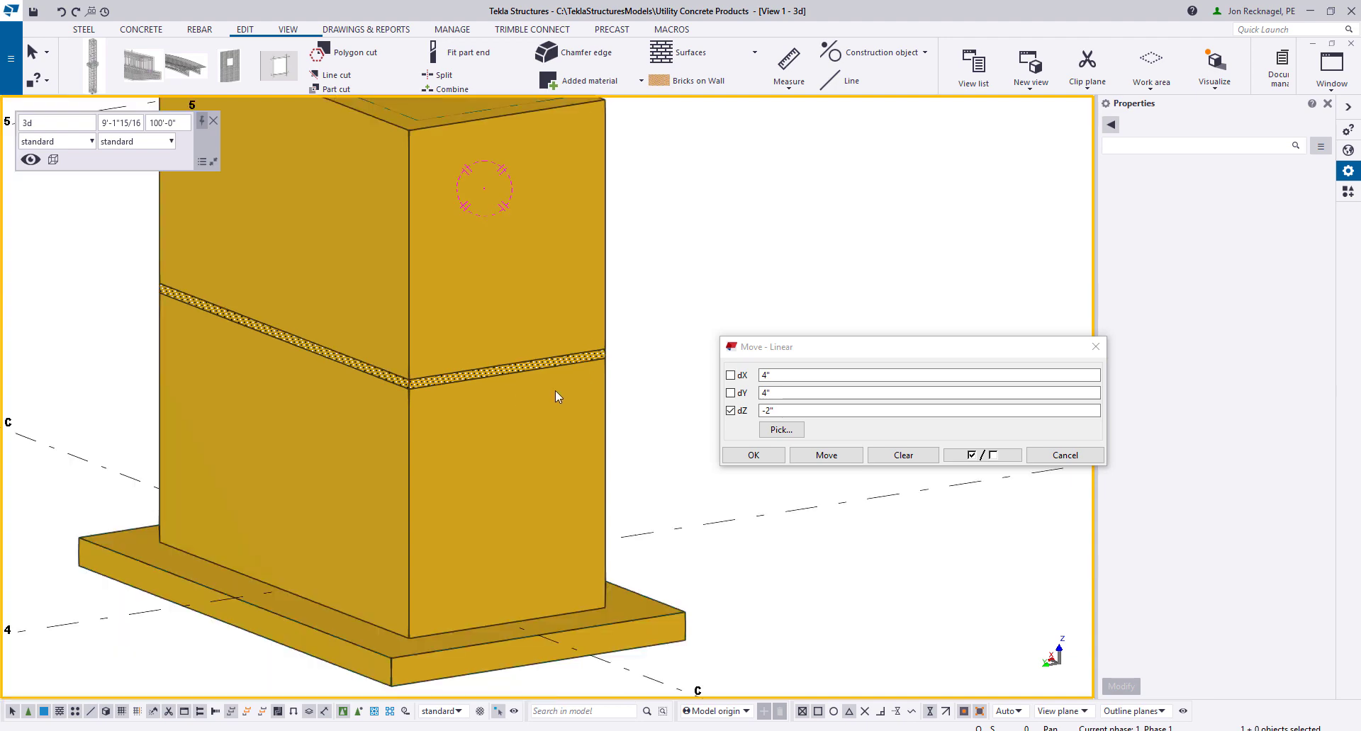
{"action": "scroll", "coordinate": [537, 383], "scroll_direction": "up", "scroll_amount": 2}
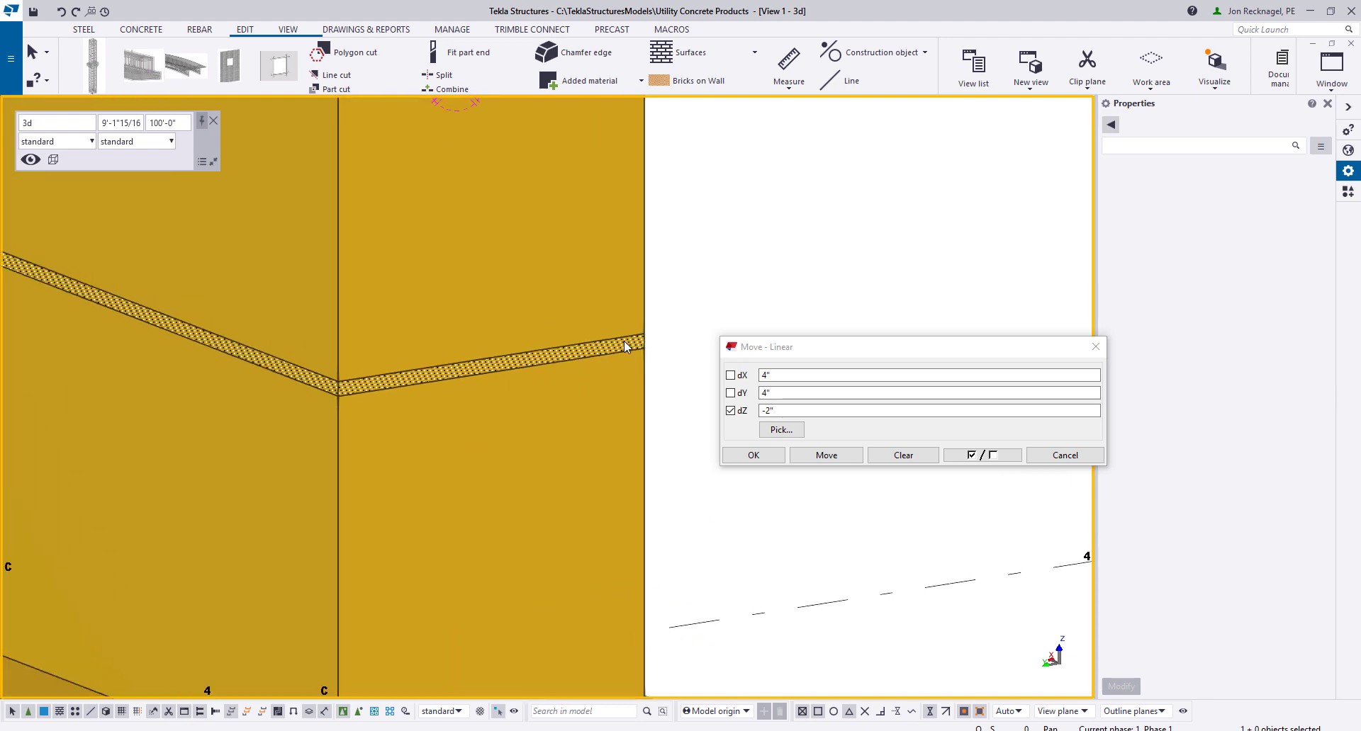
{"action": "left_click", "coordinate": [334, 89]}
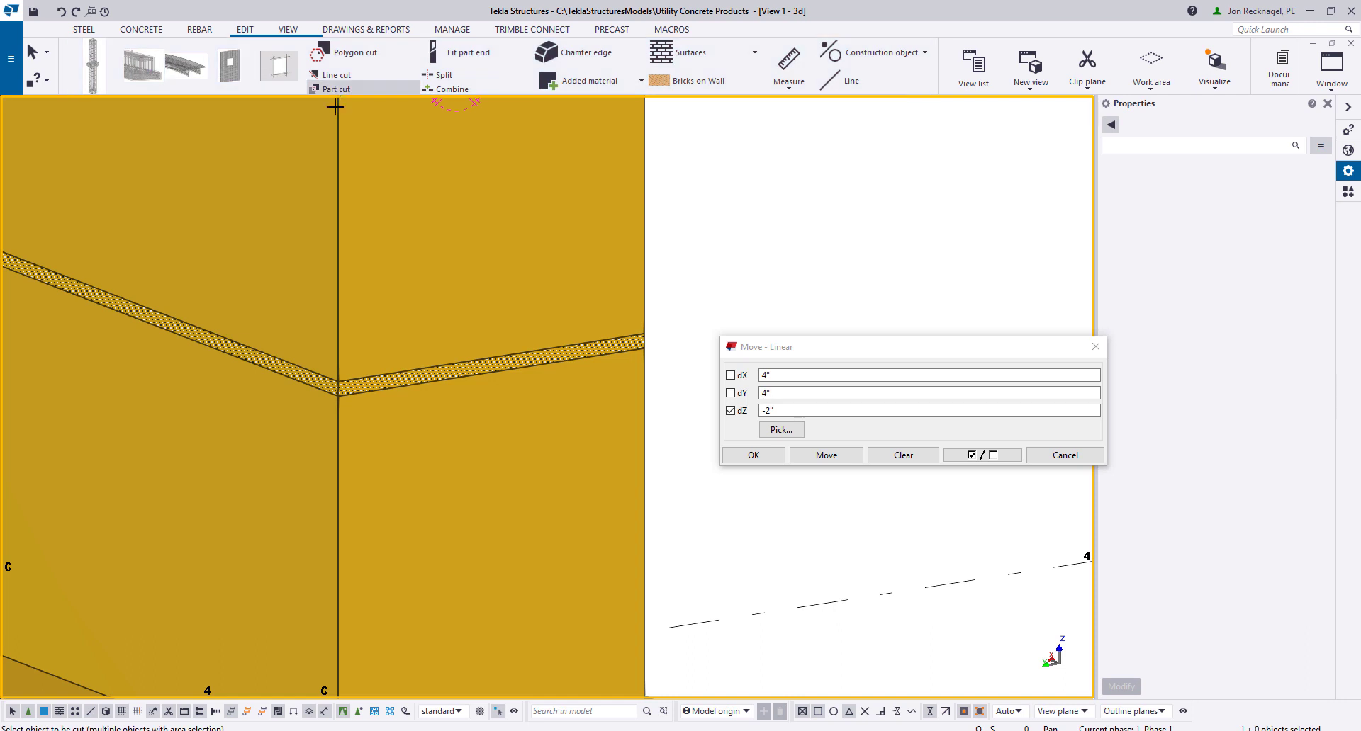
{"action": "left_click", "coordinate": [599, 199]}
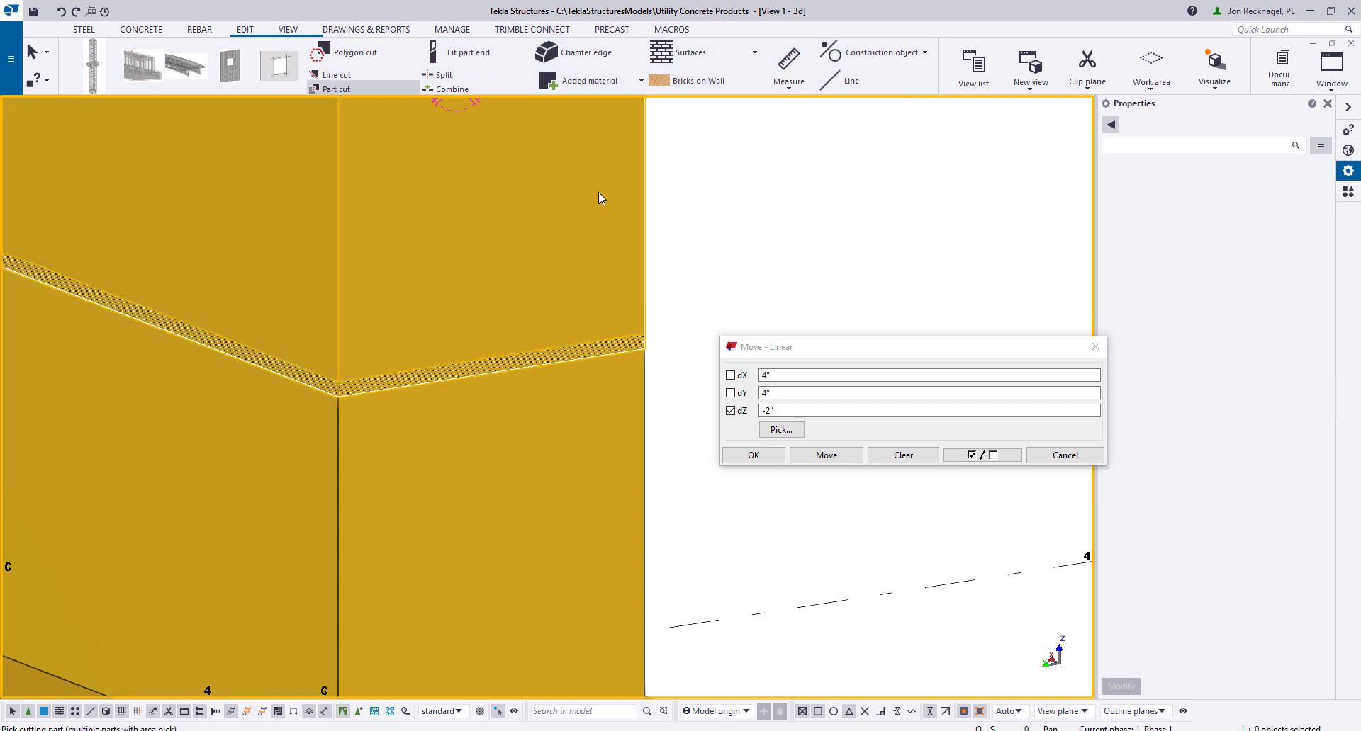
{"action": "left_click", "coordinate": [625, 483]}
{"action": "scroll", "coordinate": [504, 282], "scroll_direction": "down", "scroll_amount": 5}
{"action": "right_click", "coordinate": [504, 282]}
{"action": "left_click", "coordinate": [538, 288]}
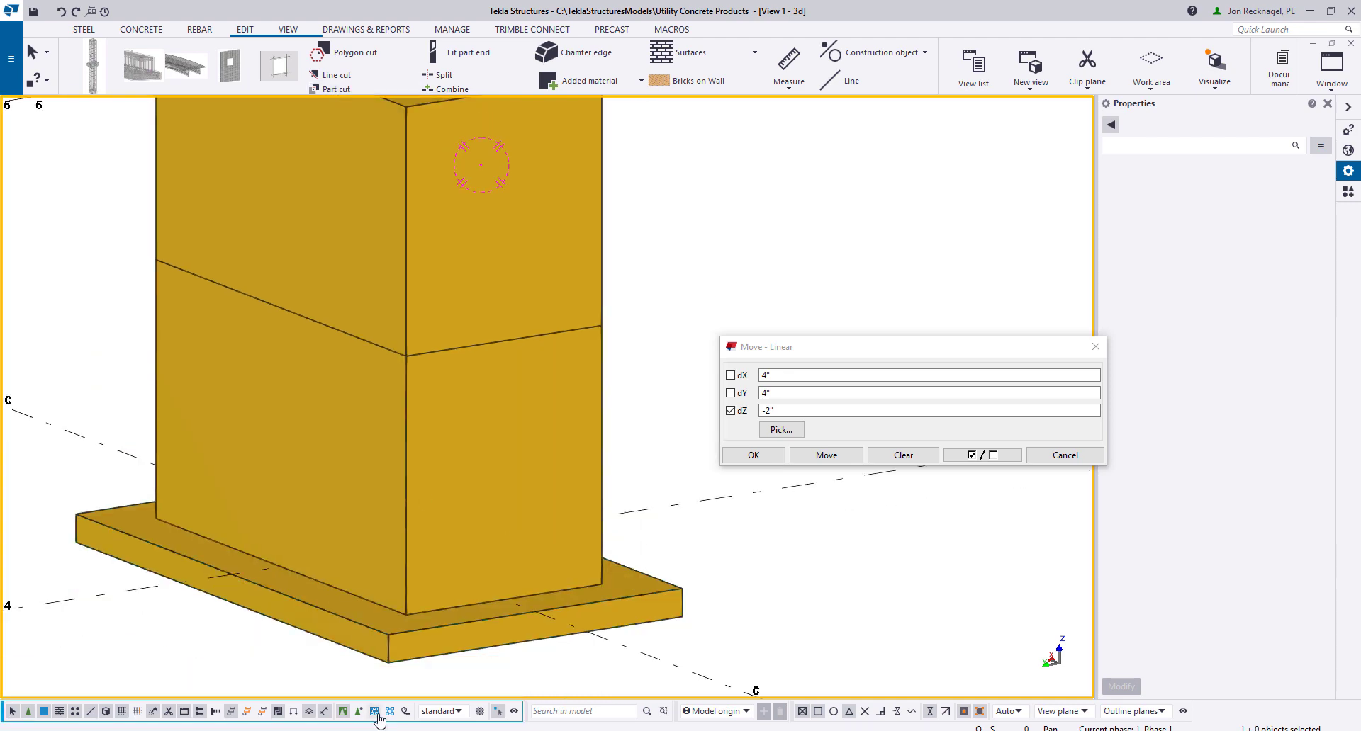
Hide the remaining cut and the lower box, and examine the stepped edge around the underside of the upper box
{"action": "right_click", "coordinate": [410, 474]}
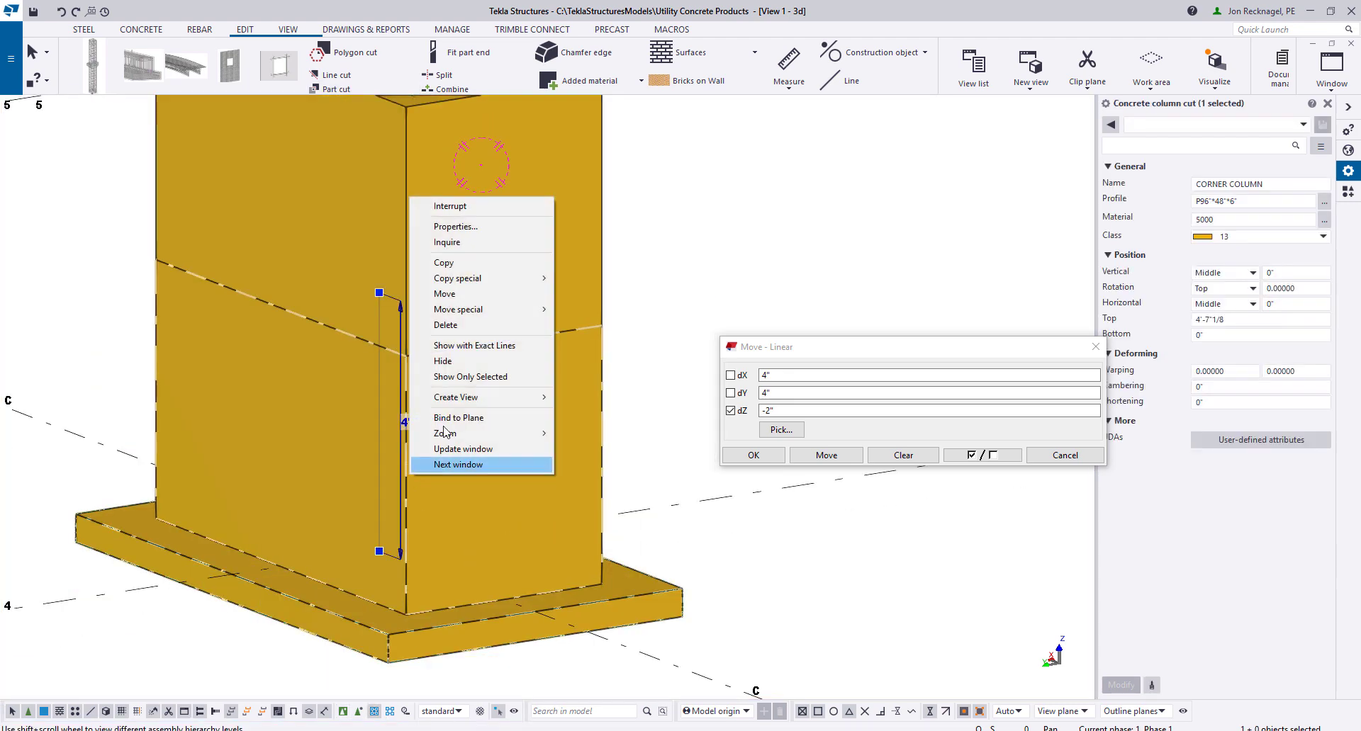
{"action": "left_click", "coordinate": [489, 361]}
{"action": "left_click", "coordinate": [582, 399]}
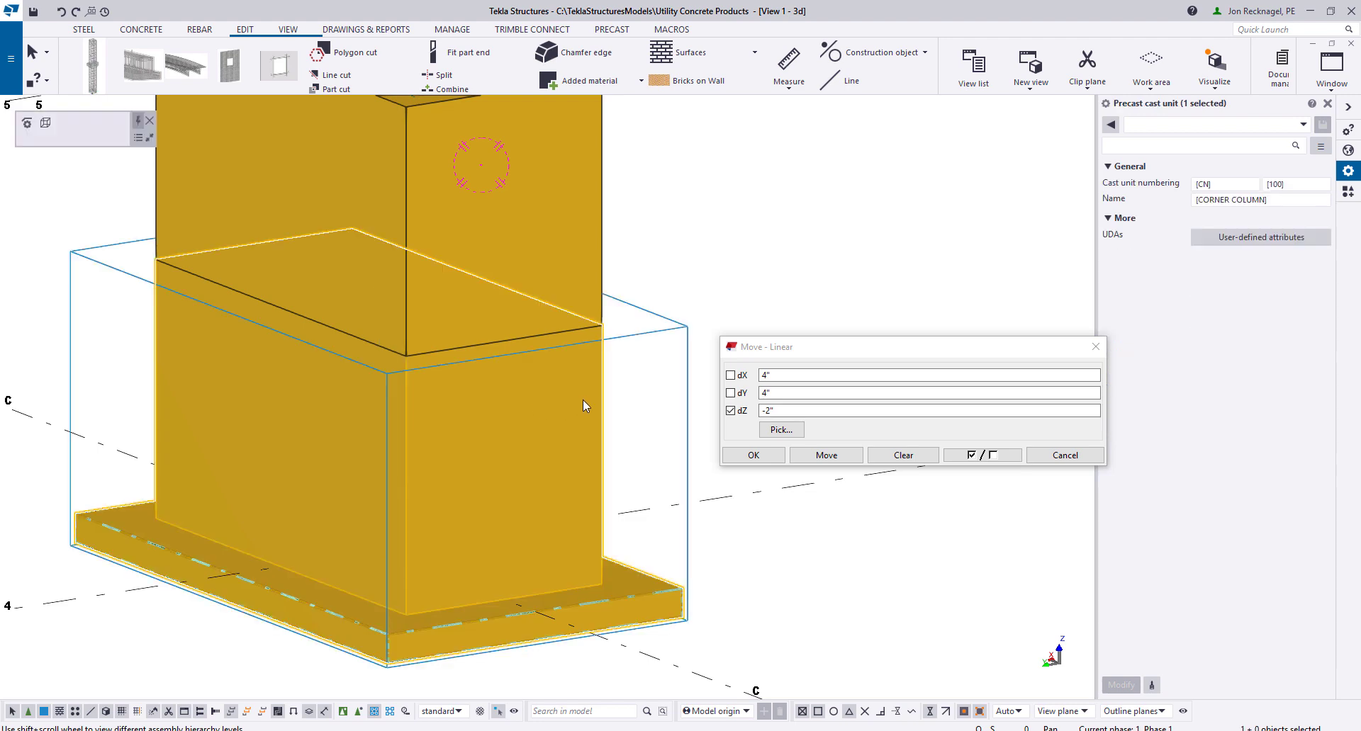
{"action": "right_click", "coordinate": [582, 400]}
{"action": "left_click", "coordinate": [633, 565]}
{"action": "scroll", "coordinate": [531, 344], "scroll_direction": "up", "scroll_amount": 2}
{"action": "key", "text": "v"}
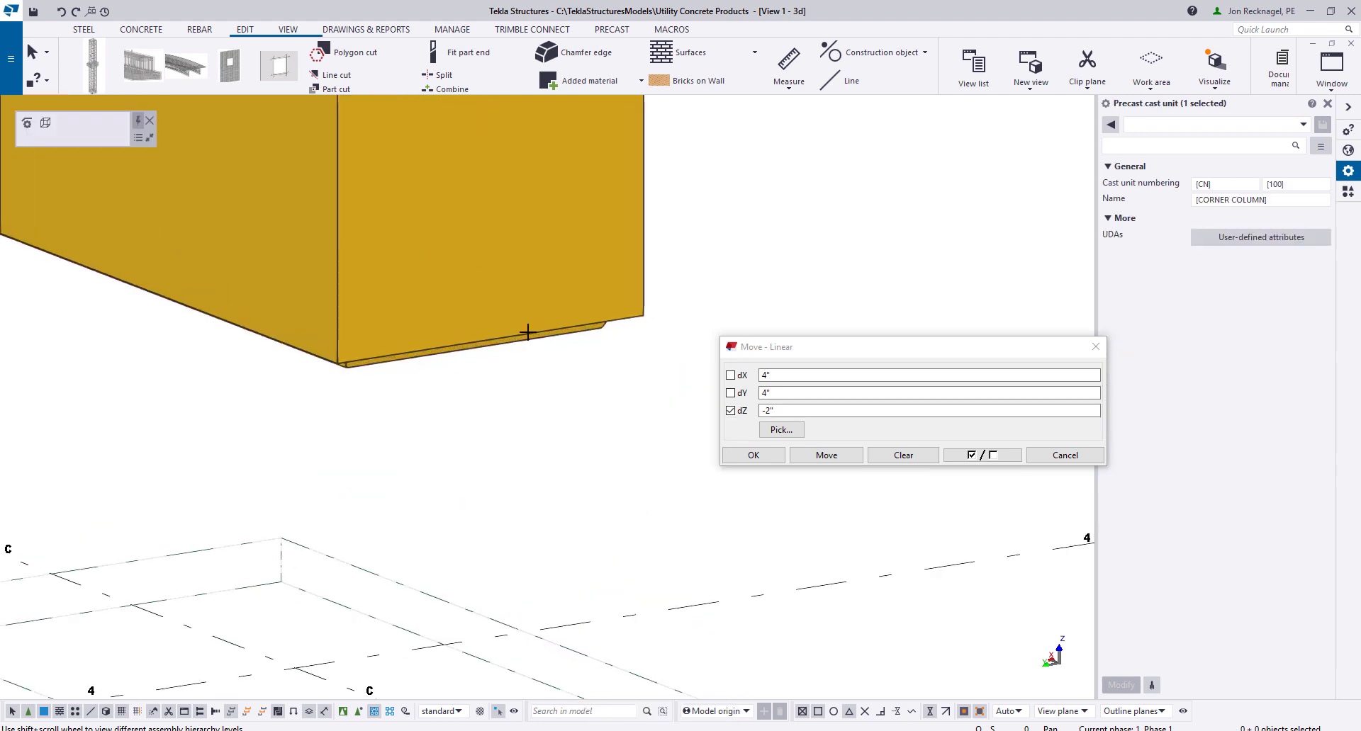
{"action": "left_click", "coordinate": [526, 332]}
{"action": "mouse_move", "coordinate": [489, 334]}
{"action": "middle_mouse_down", "text": "ctrl"}
{"action": "mouse_move", "coordinate": [468, 337]}
{"action": "mouse_move", "coordinate": [371, 267]}
{"action": "mouse_move", "coordinate": [315, 400]}
{"action": "mouse_move", "coordinate": [413, 343]}
{"action": "mouse_move", "coordinate": [489, 367]}
{"action": "mouse_move", "coordinate": [659, 380]}
{"action": "mouse_move", "coordinate": [604, 364]}
{"action": "middle_mouse_up", "text": "ctrl"}
{"action": "scroll", "coordinate": [693, 341], "scroll_direction": "down", "scroll_amount": 2}
Bring the hidden lower box back into view and hide the upper box to expose the lower box's open top
{"action": "right_click", "coordinate": [780, 304]}
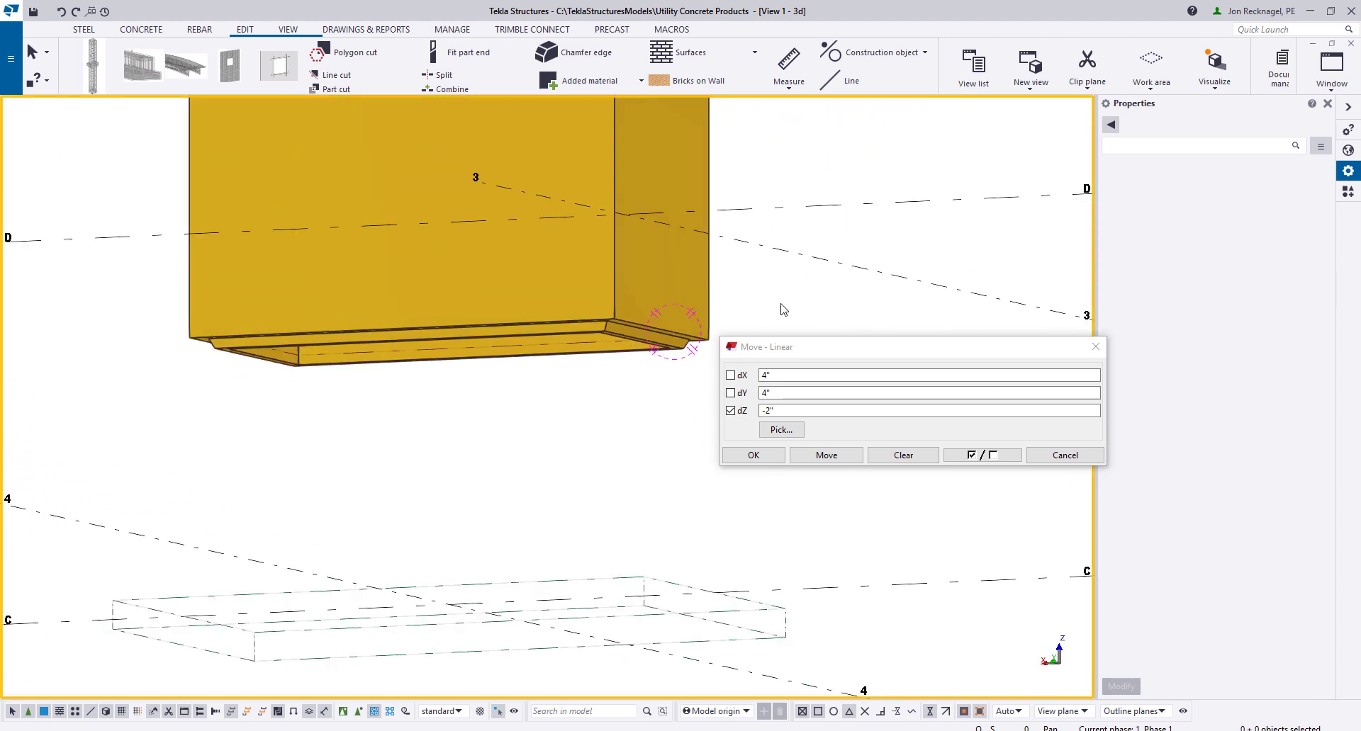
{"action": "left_click", "coordinate": [850, 390]}
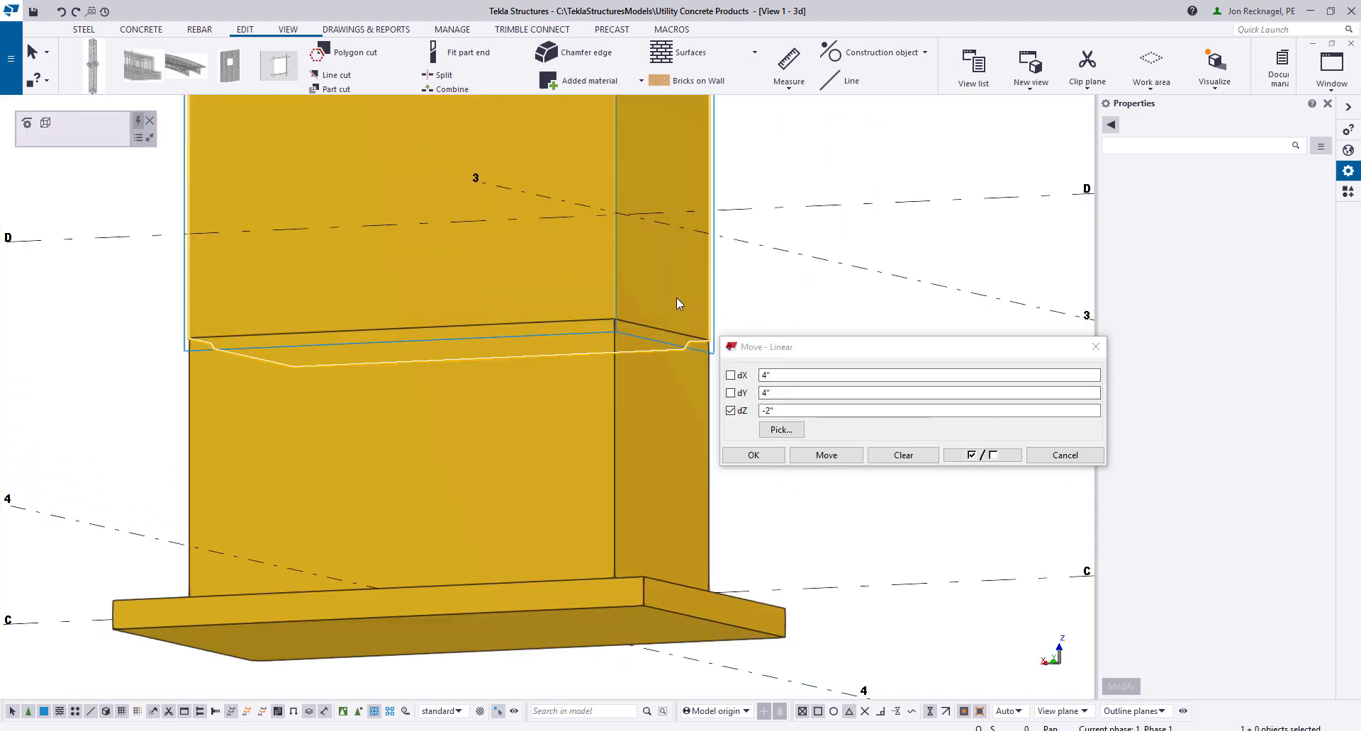
{"action": "right_click", "coordinate": [676, 299]}
{"action": "left_click", "coordinate": [701, 462]}
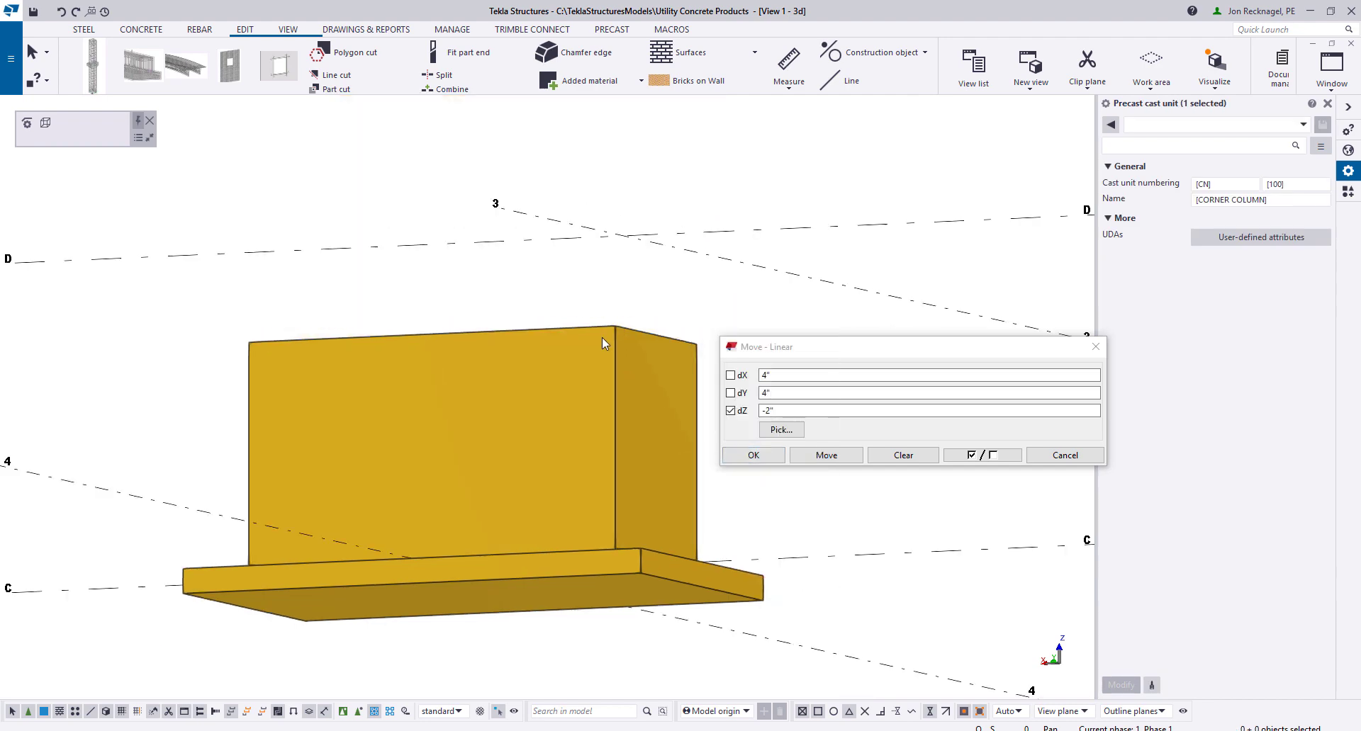
{"action": "middle_click_drag", "start_coordinate": [601, 337], "coordinate": [573, 280], "text": "ctrl"}
{"action": "scroll", "coordinate": [573, 279], "scroll_direction": "up", "scroll_amount": 2}
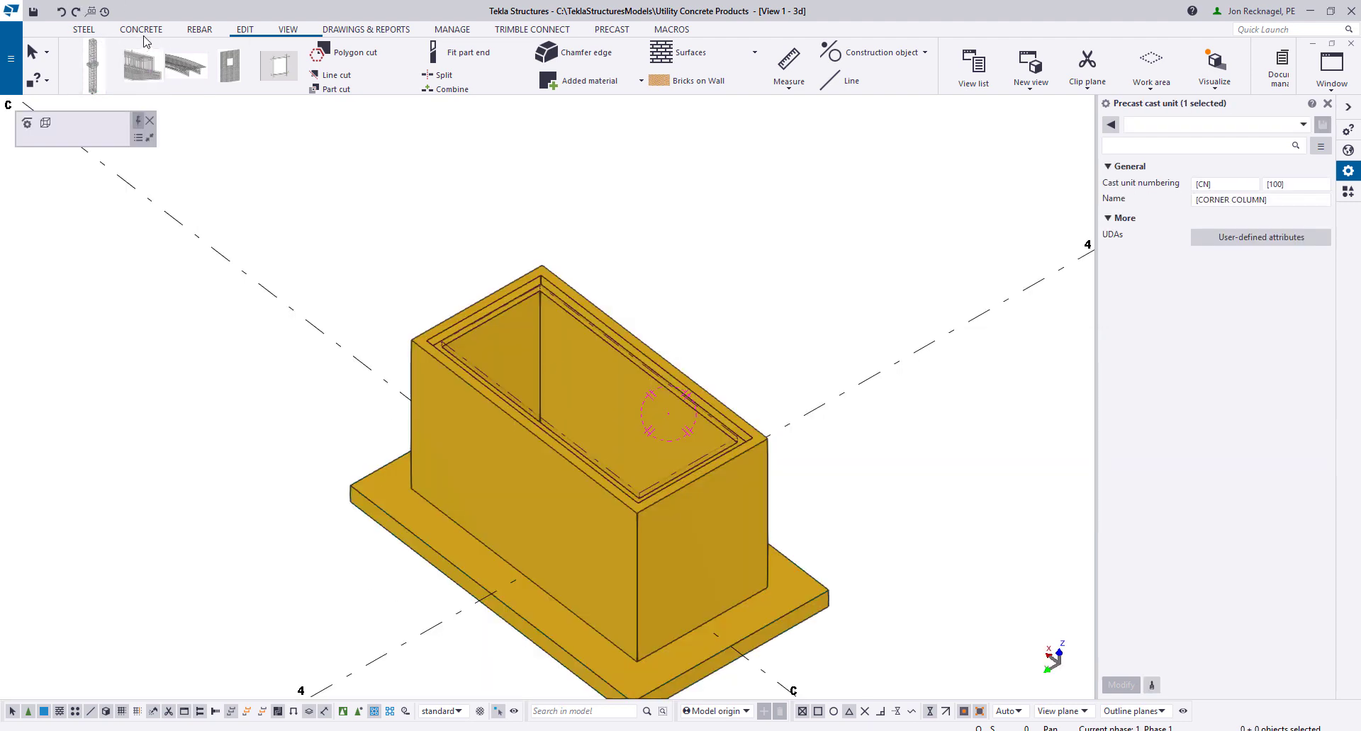
Create a crossing rebar set of #4 bars at 6" exact spacing around the lower box's outer walls
{"action": "left_click", "coordinate": [145, 32]}
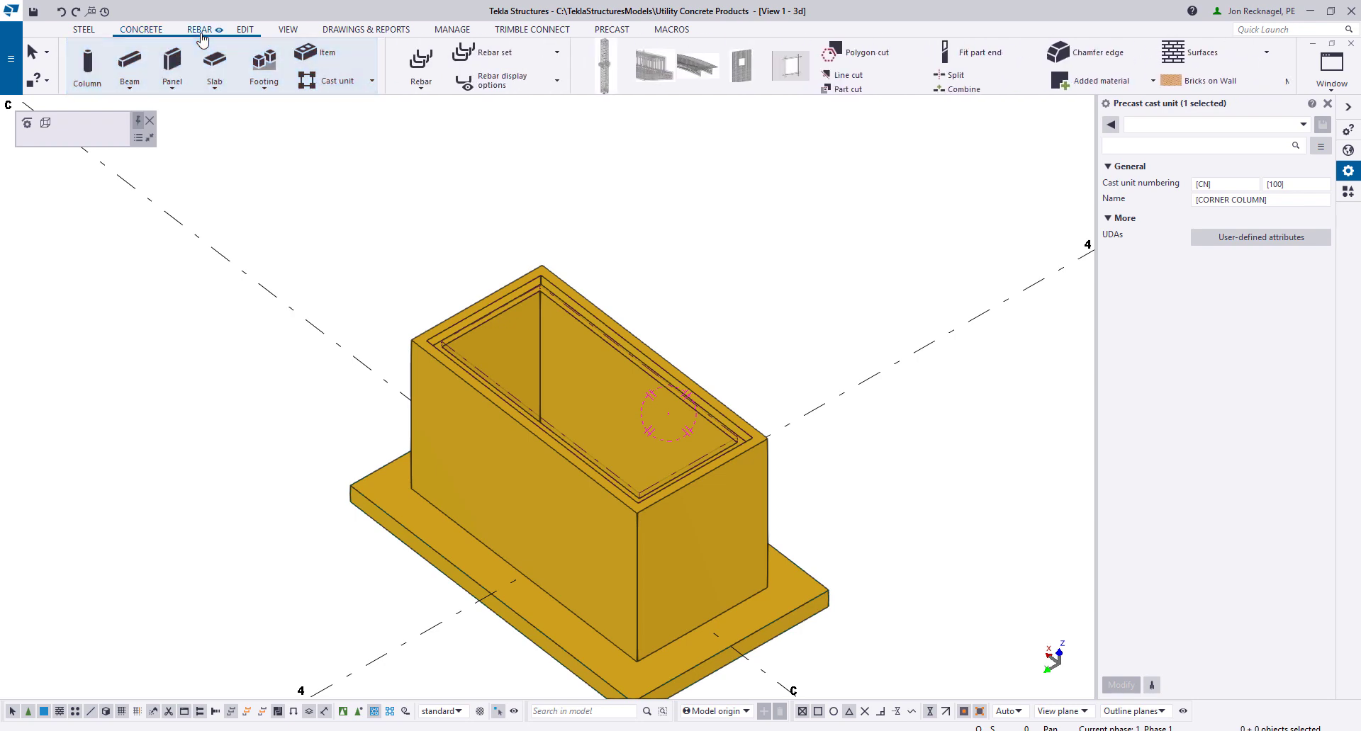
{"action": "left_click", "coordinate": [490, 54]}
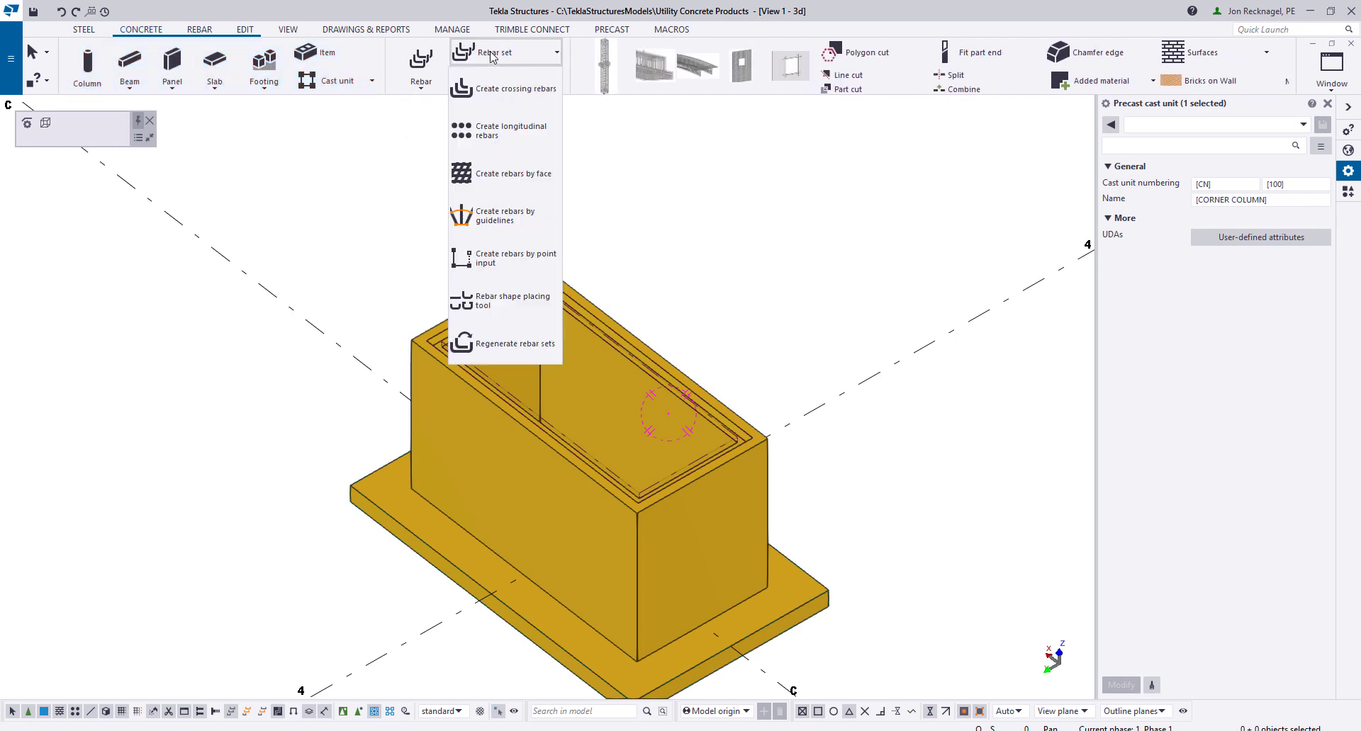
{"action": "left_click", "coordinate": [529, 106]}
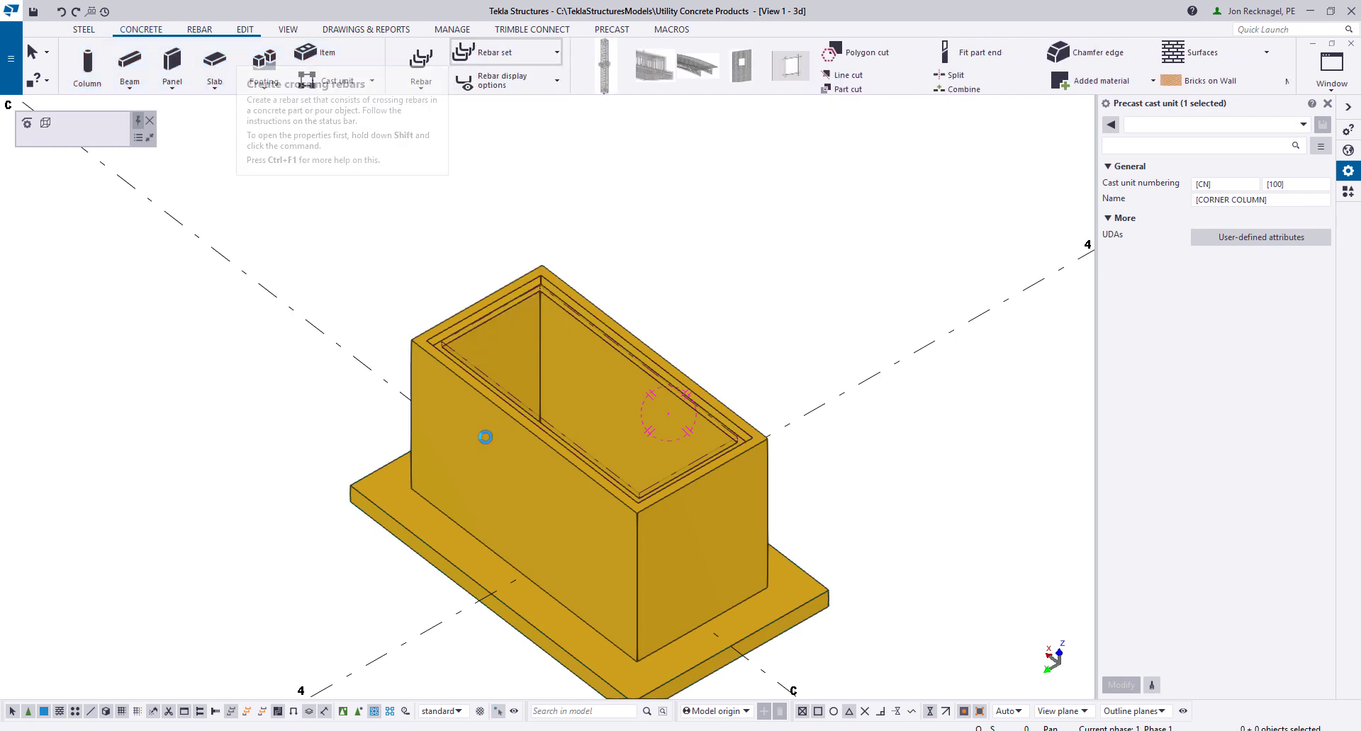
{"action": "left_click", "coordinate": [636, 541]}
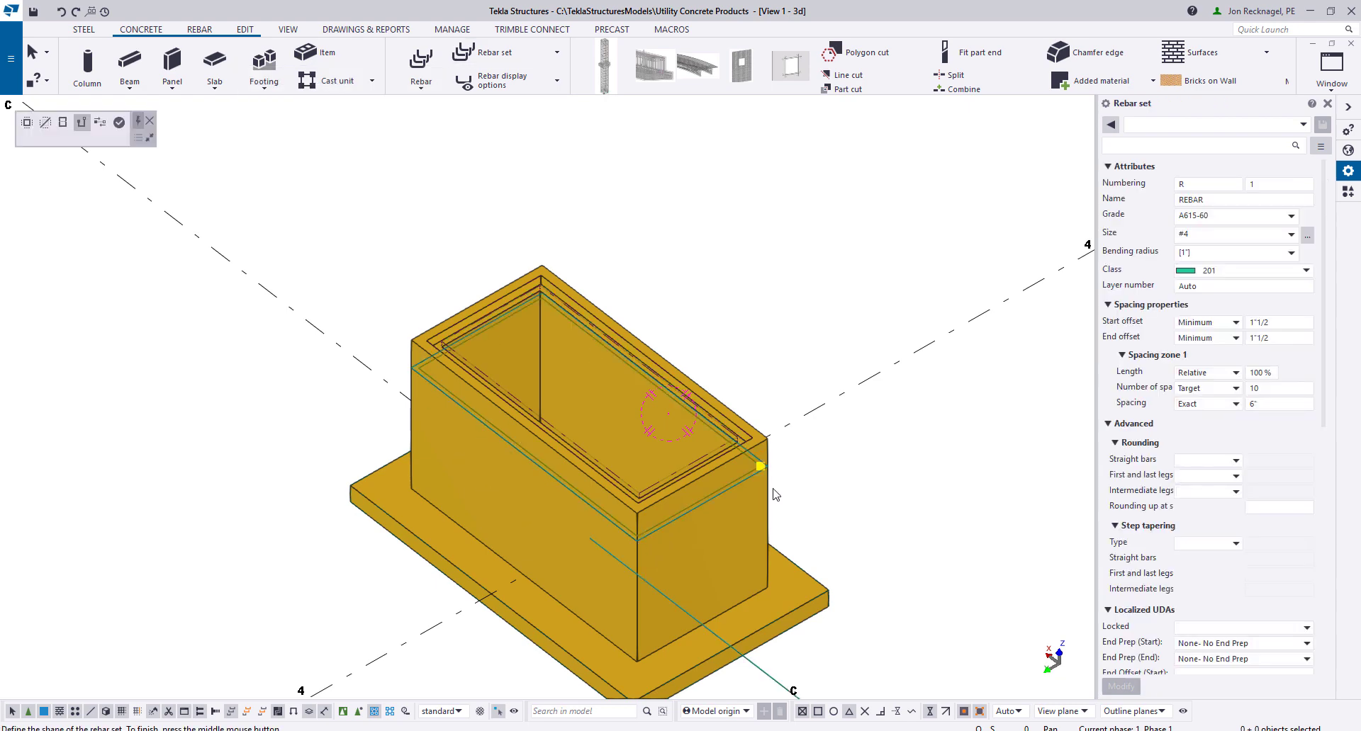
{"action": "middle_click", "coordinate": [517, 474]}
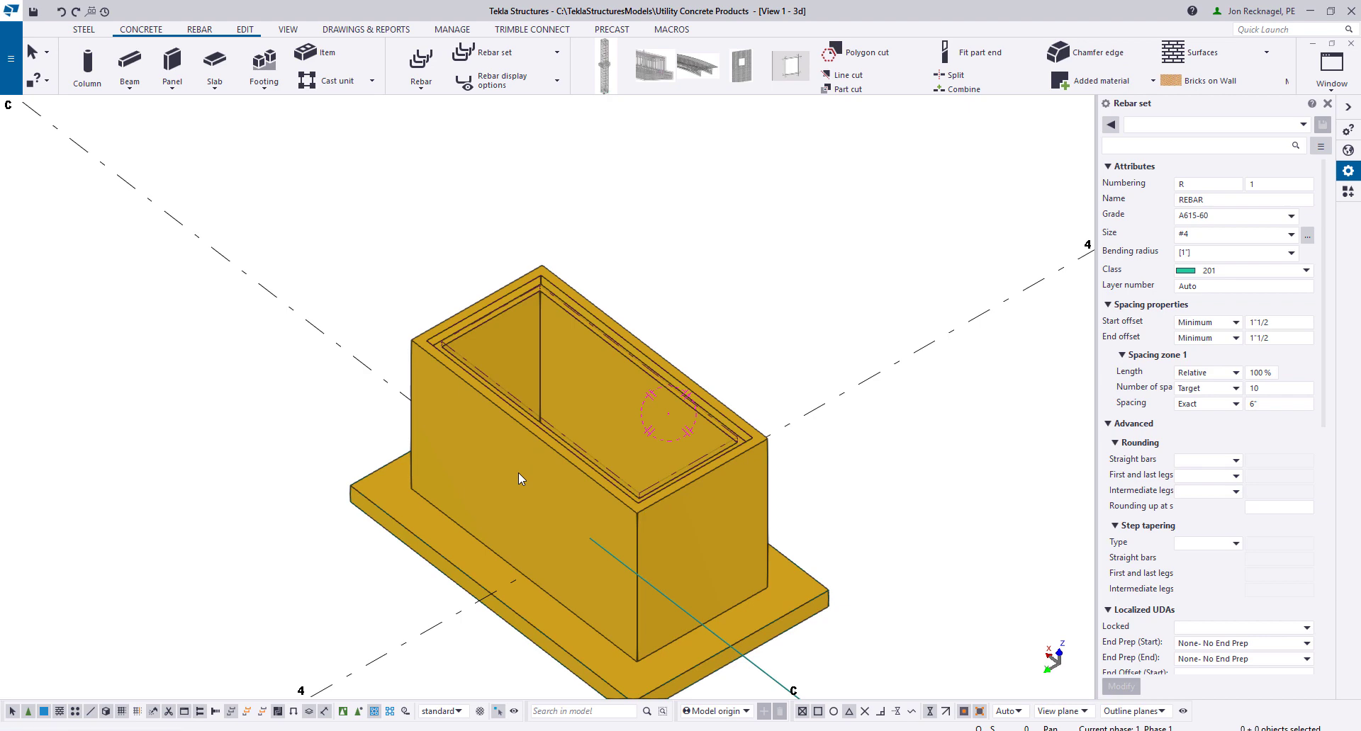
{"action": "middle_click_drag", "start_coordinate": [547, 489], "coordinate": [546, 382], "text": "ctrl"}
{"action": "scroll", "coordinate": [552, 375], "scroll_direction": "up", "scroll_amount": 2}
{"action": "right_click", "coordinate": [676, 196]}
{"action": "left_click", "coordinate": [698, 206]}
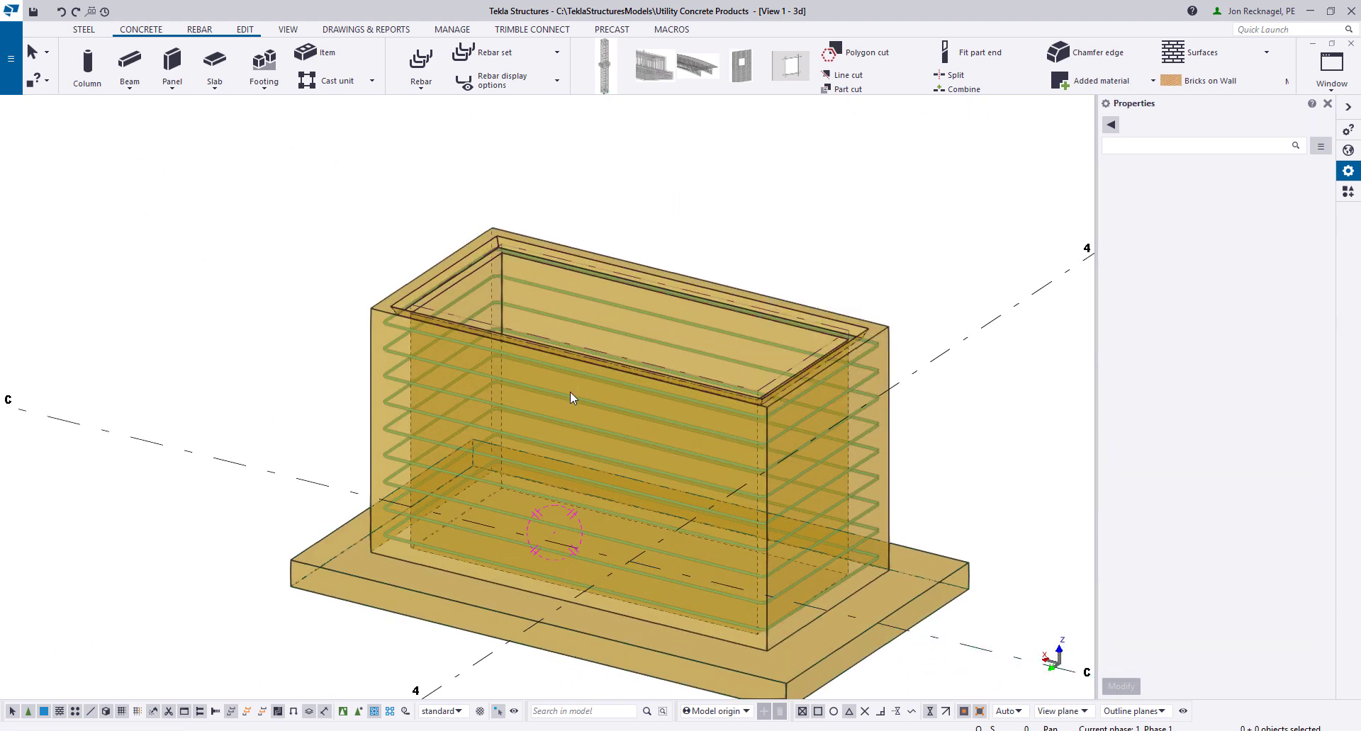
Add lapping splitters with a 1'-7"11/16 lap length to the horizontal rebar set at the midpoints of both long walls
{"action": "left_click", "coordinate": [570, 393]}
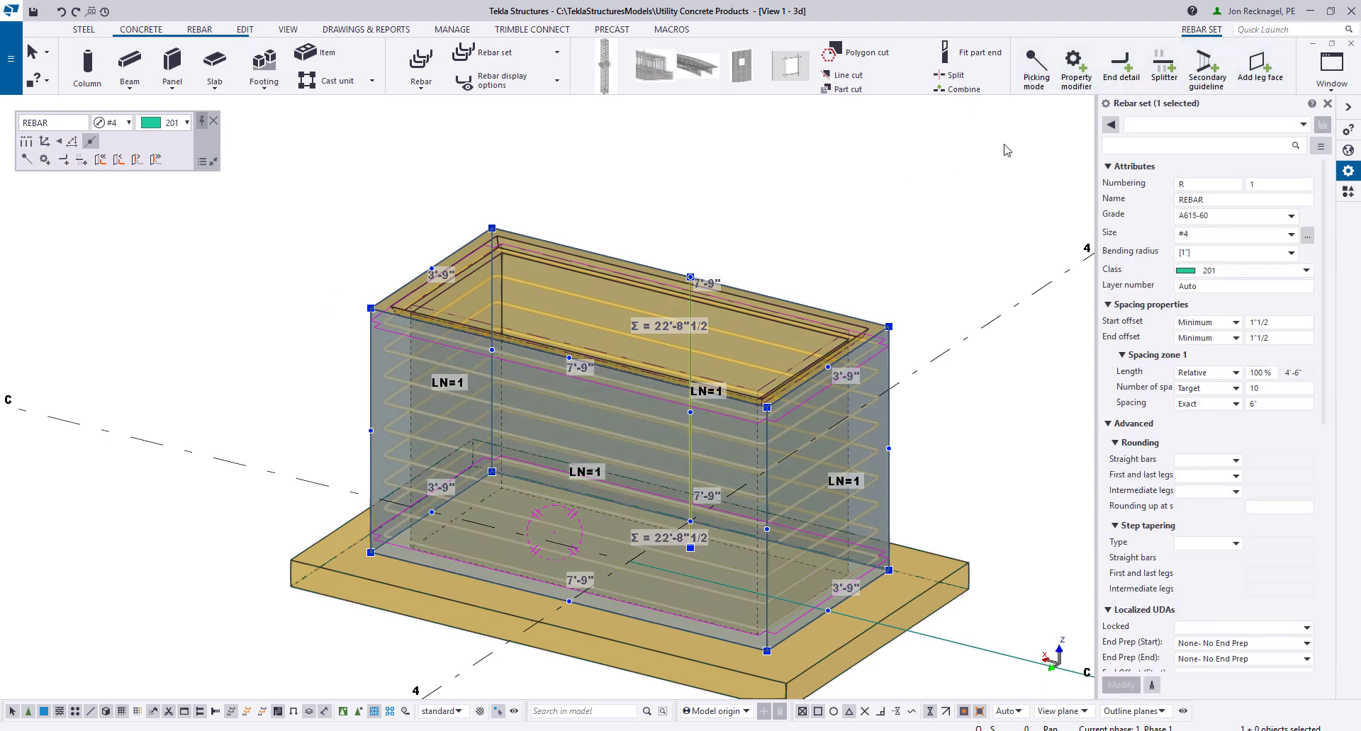
{"action": "left_click", "coordinate": [1163, 71]}
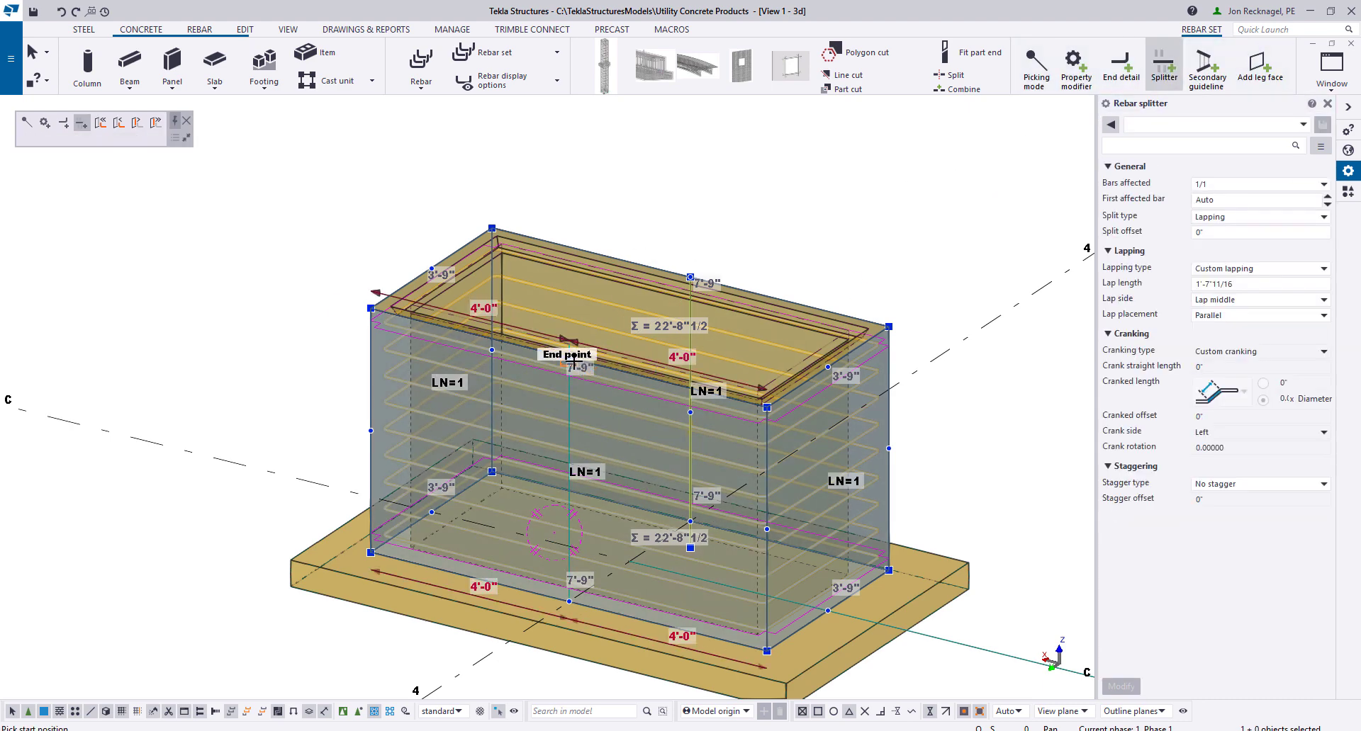
{"action": "middle_click_drag", "start_coordinate": [571, 362], "coordinate": [303, 336], "text": "ctrl"}
{"action": "scroll", "coordinate": [466, 355], "scroll_direction": "up", "scroll_amount": 2}
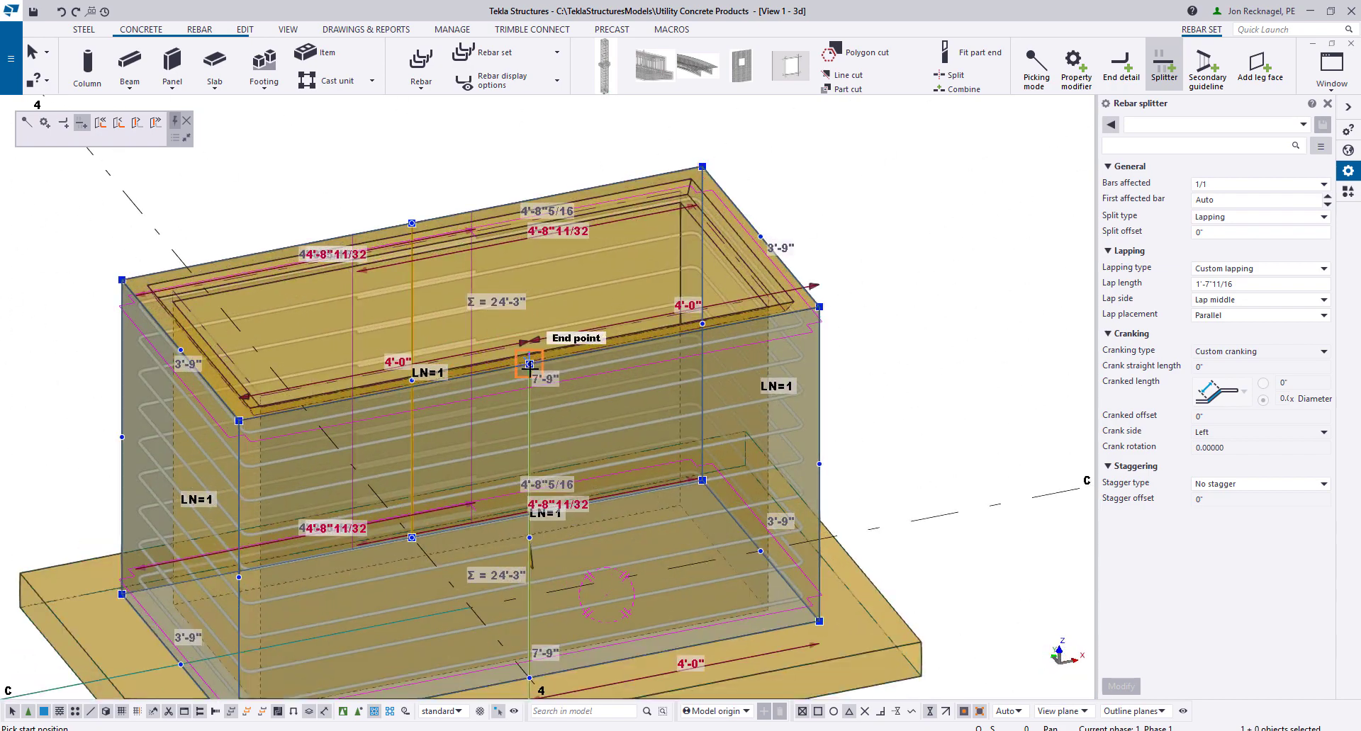
{"action": "scroll", "coordinate": [530, 369], "scroll_direction": "down", "scroll_amount": 1}
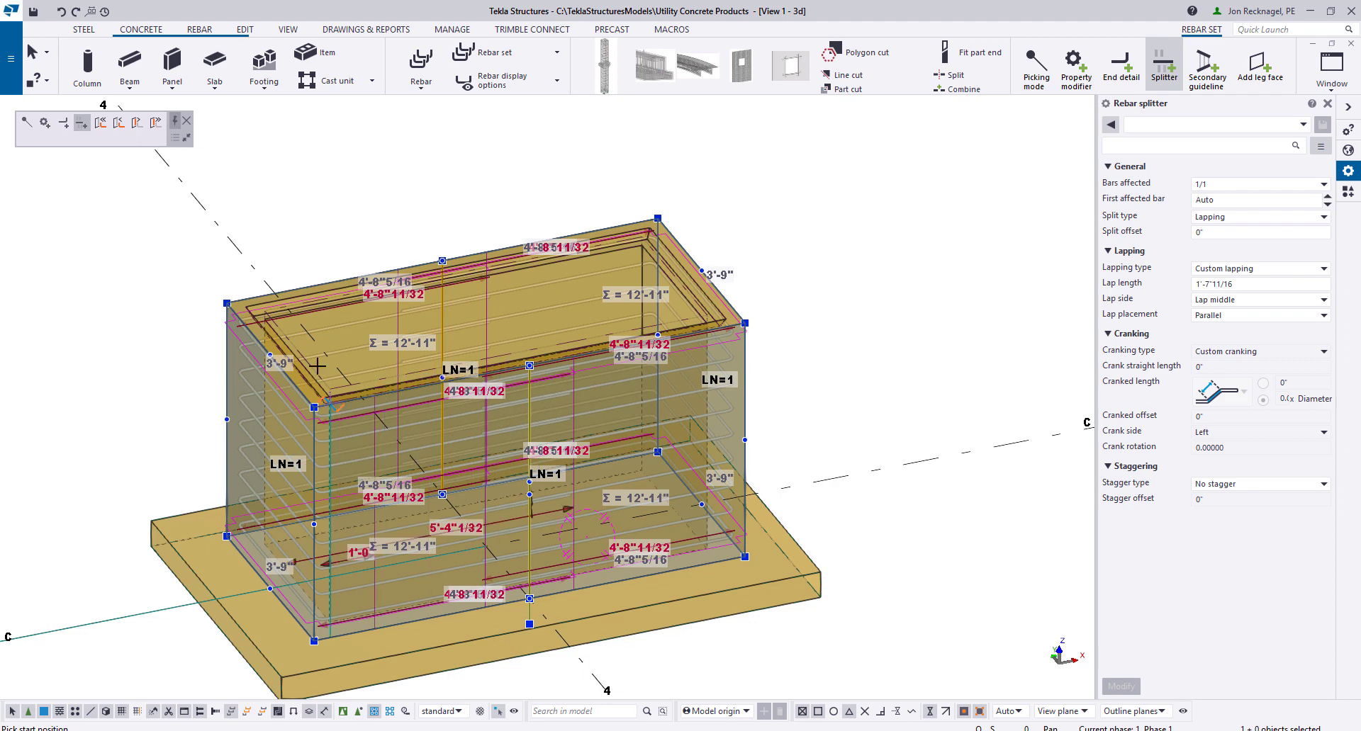
{"action": "right_click", "coordinate": [742, 166]}
{"action": "left_click", "coordinate": [790, 181]}
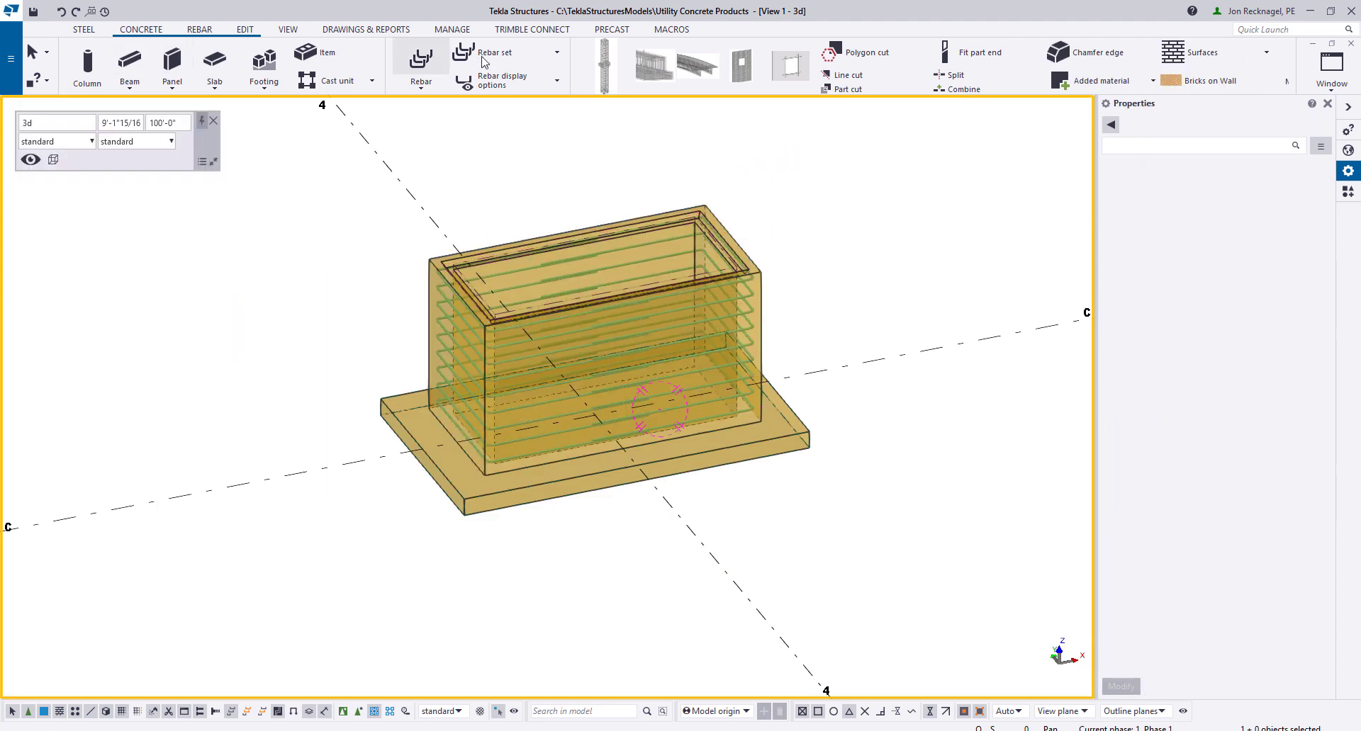
Create vertical #4 rebars by face at 6" spacing on the four outer wall faces of the lower box
{"action": "left_click", "coordinate": [491, 63]}
{"action": "left_click", "coordinate": [457, 178]}
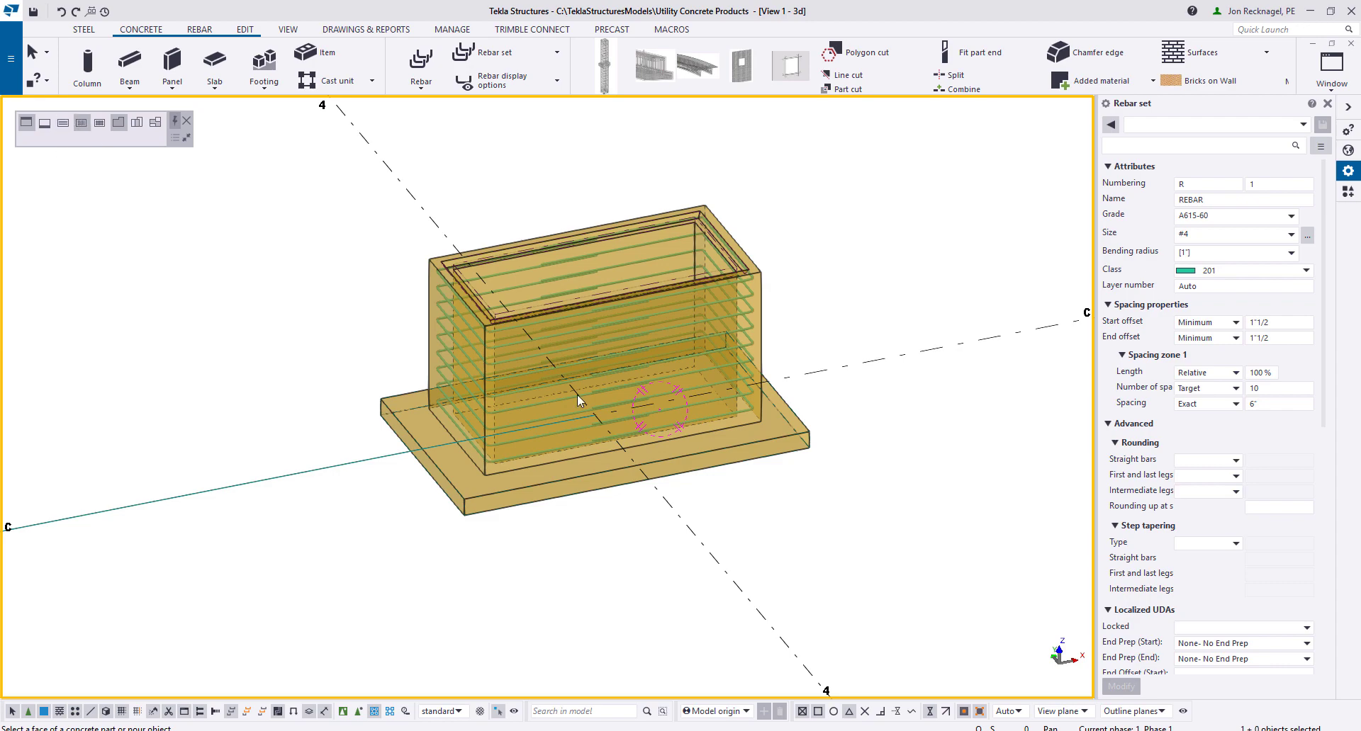
{"action": "scroll", "coordinate": [593, 401], "scroll_direction": "up", "scroll_amount": 2}
{"action": "left_click", "coordinate": [610, 370]}
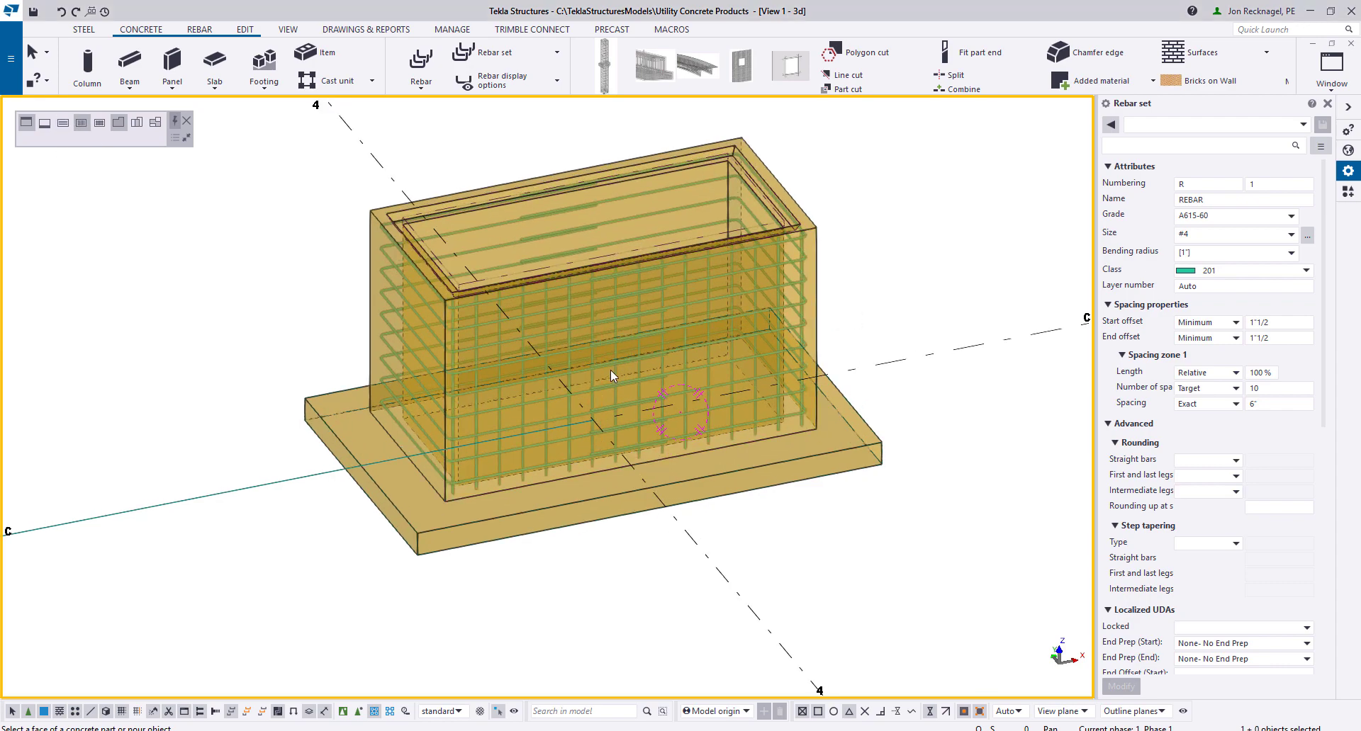
{"action": "middle_click_drag", "start_coordinate": [658, 389], "coordinate": [197, 350], "text": "ctrl"}
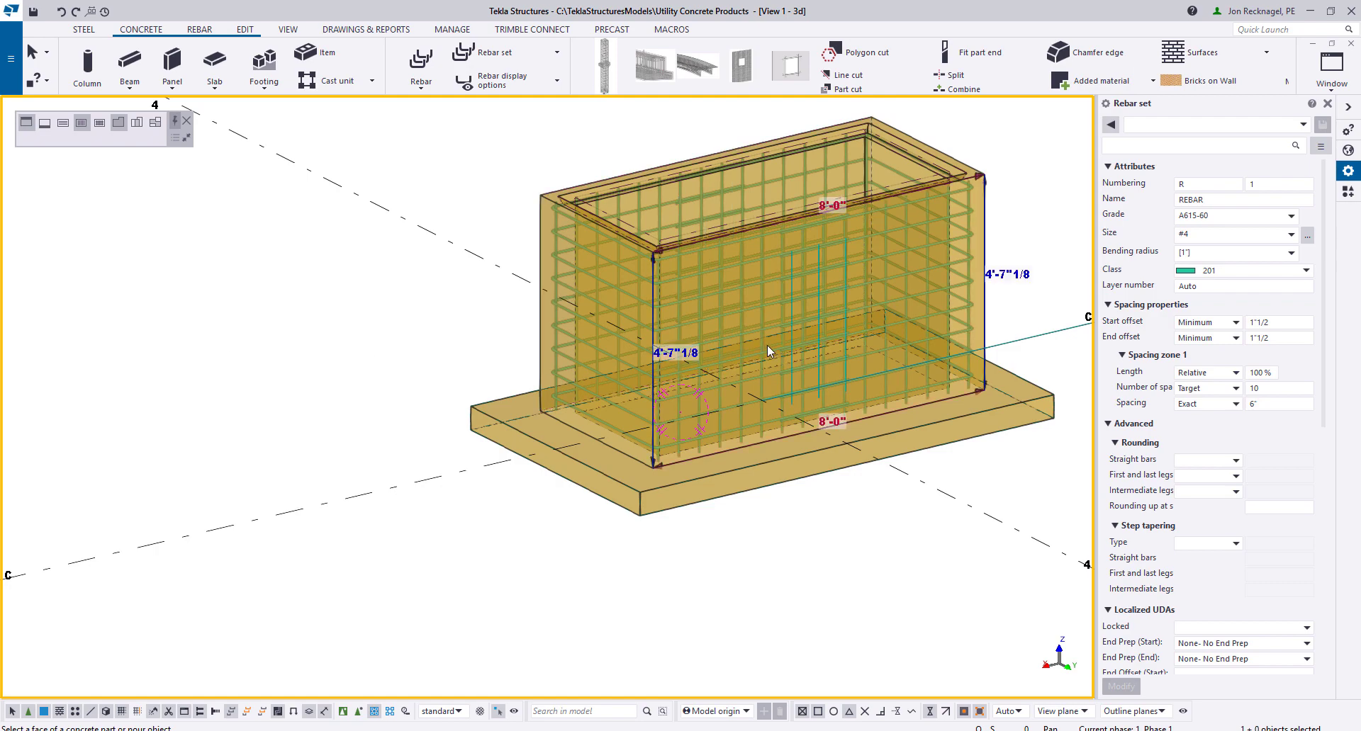
{"action": "mouse_move", "coordinate": [767, 346]}
{"action": "middle_mouse_down", "text": "ctrl"}
{"action": "mouse_move", "coordinate": [708, 321]}
{"action": "mouse_move", "coordinate": [787, 333]}
{"action": "middle_mouse_up", "text": "ctrl"}
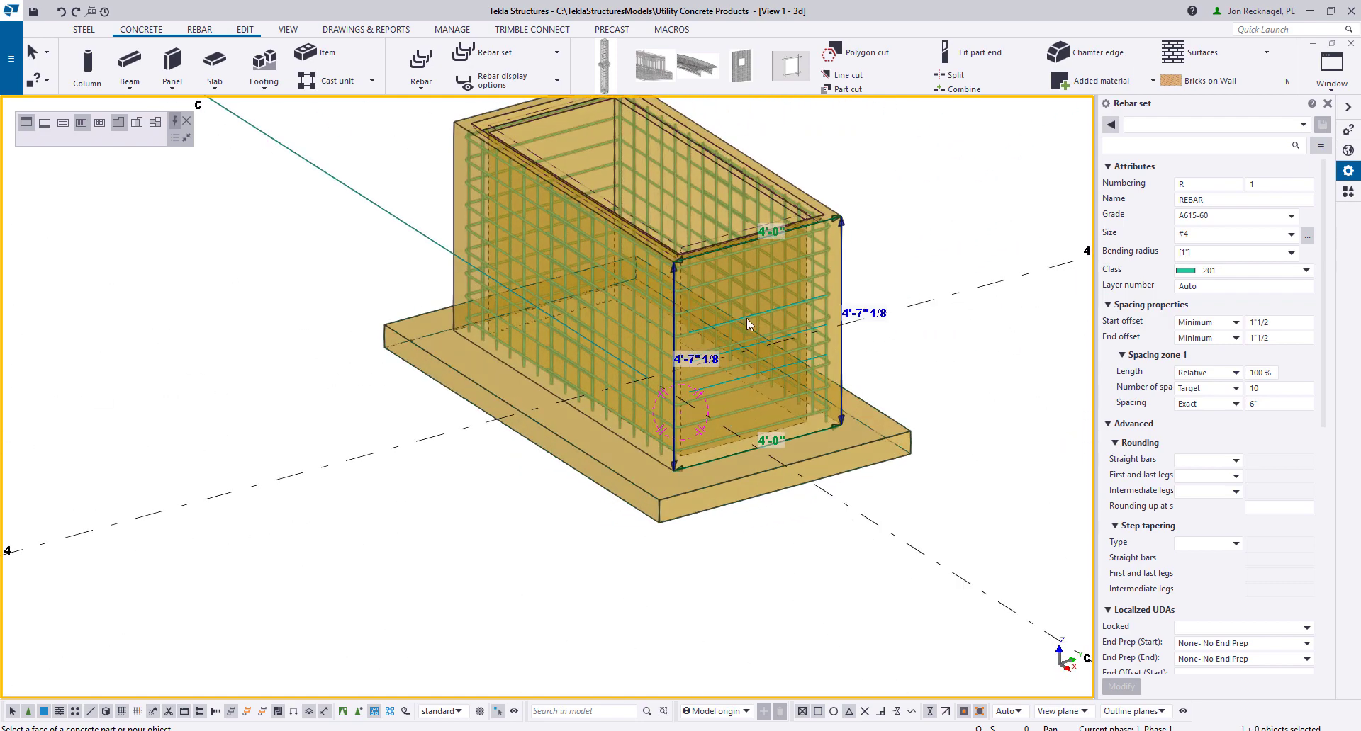
{"action": "scroll", "coordinate": [748, 319], "scroll_direction": "up", "scroll_amount": 3}
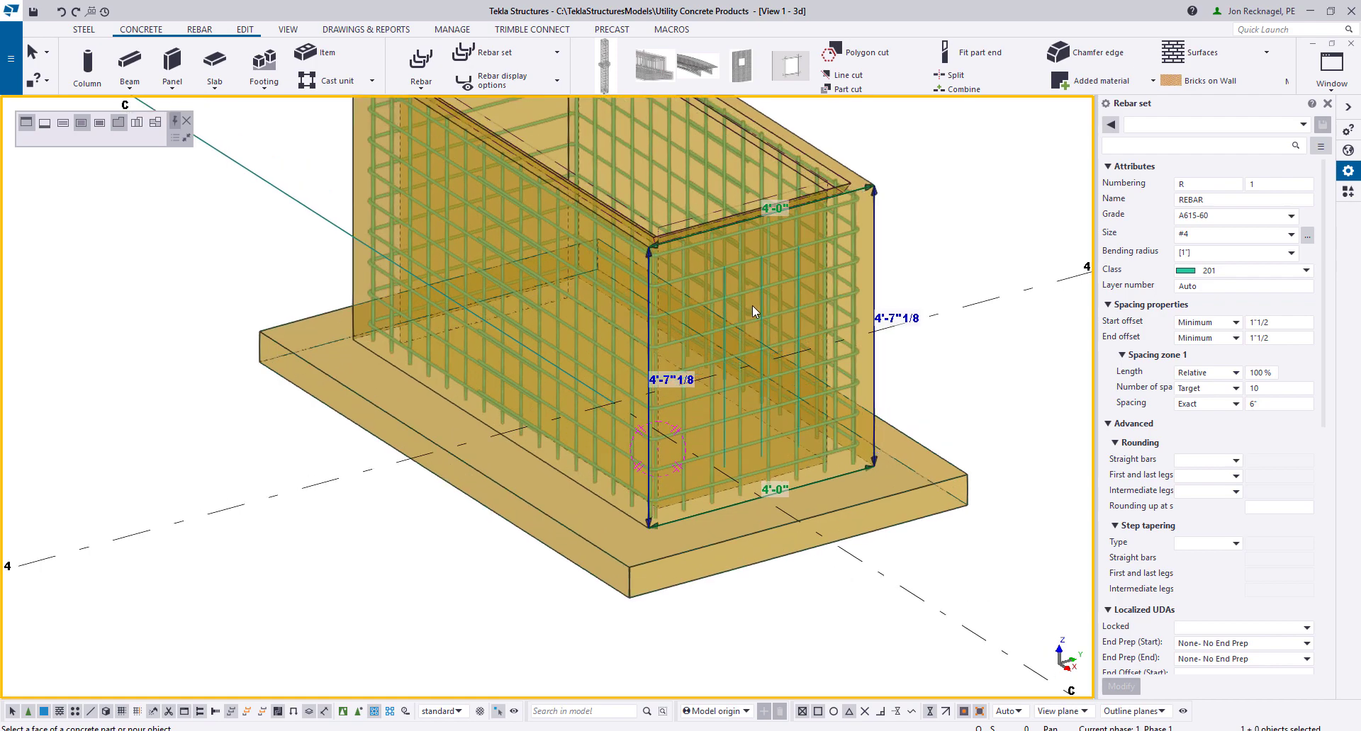
{"action": "scroll", "coordinate": [752, 305], "scroll_direction": "down", "scroll_amount": 3}
{"action": "middle_click_drag", "start_coordinate": [751, 305], "coordinate": [618, 386], "text": "ctrl"}
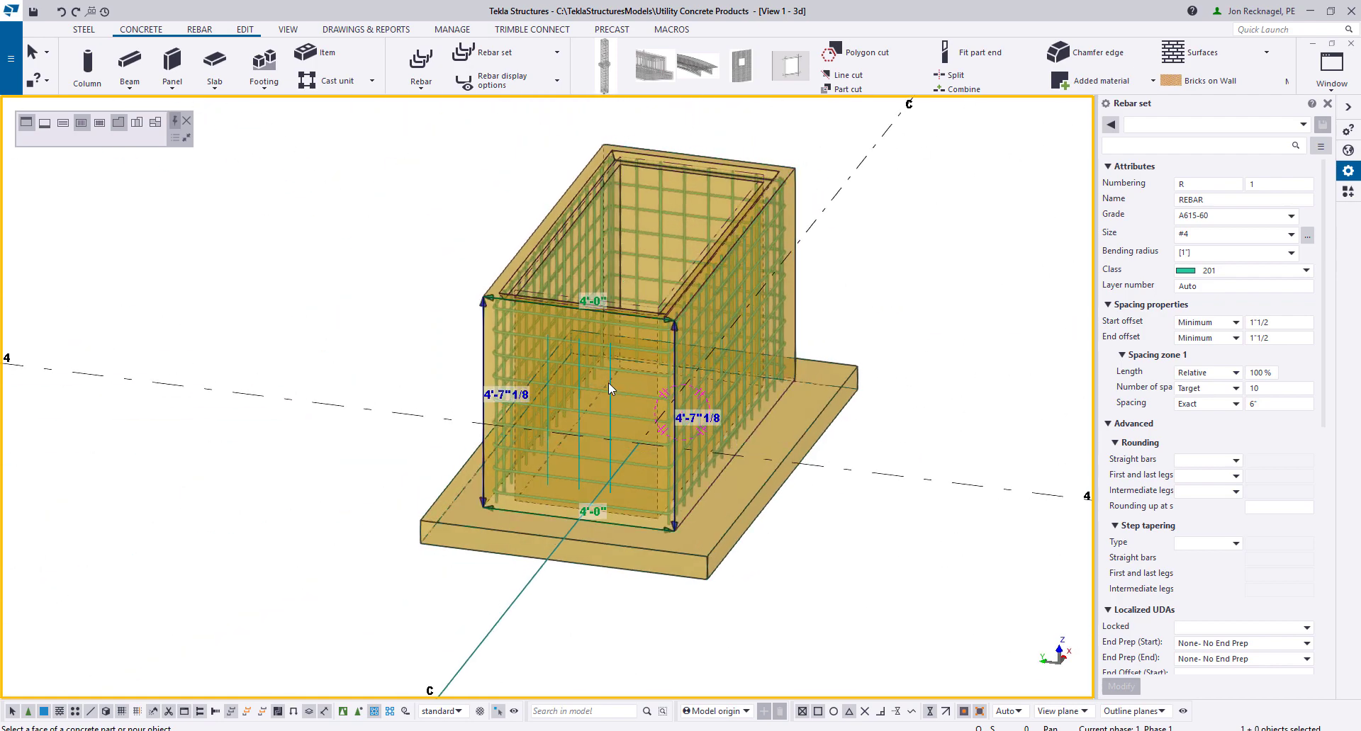
{"action": "right_click", "coordinate": [340, 300]}
{"action": "left_click", "coordinate": [380, 310]}
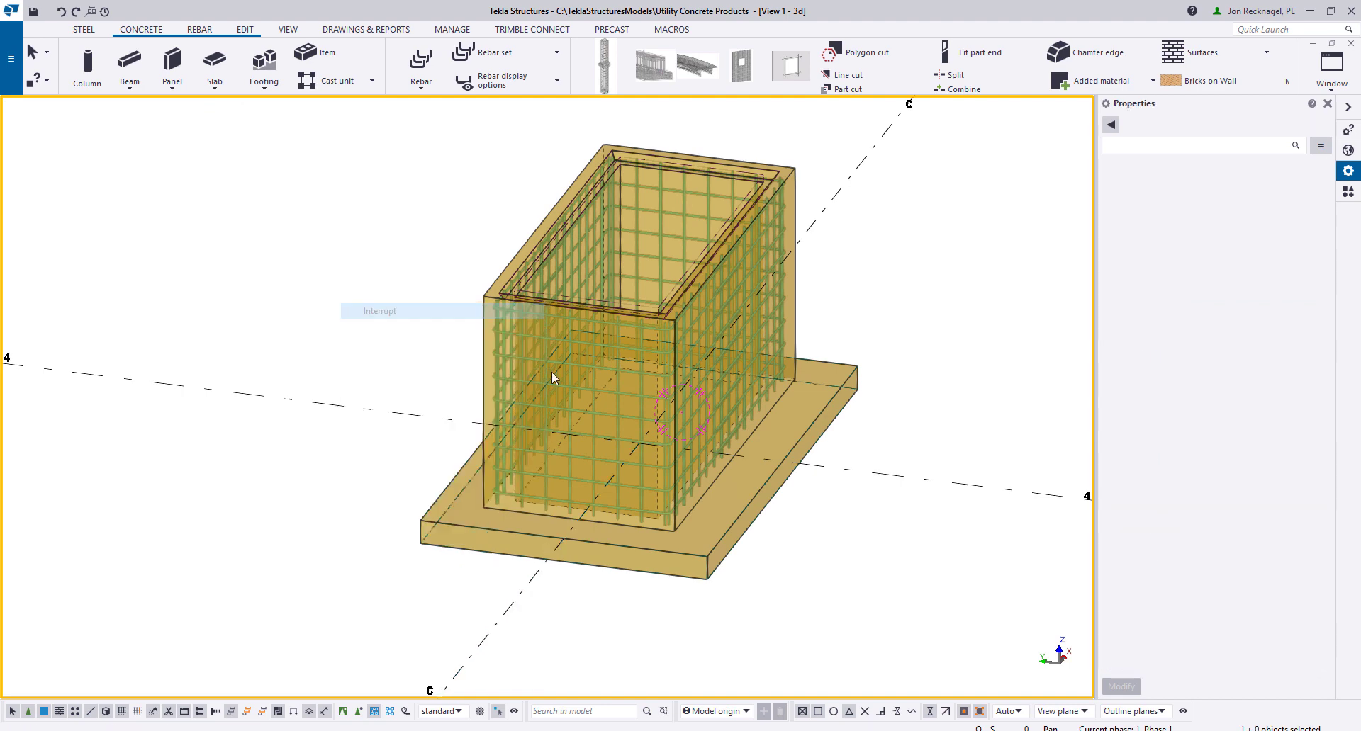
Select the vertical rebar set on a short end wall of the lower box and check the display option for its leg faces
{"action": "middle_click_drag", "start_coordinate": [552, 373], "coordinate": [801, 519], "text": "ctrl"}
{"action": "scroll", "coordinate": [802, 519], "scroll_direction": "up", "scroll_amount": 3}
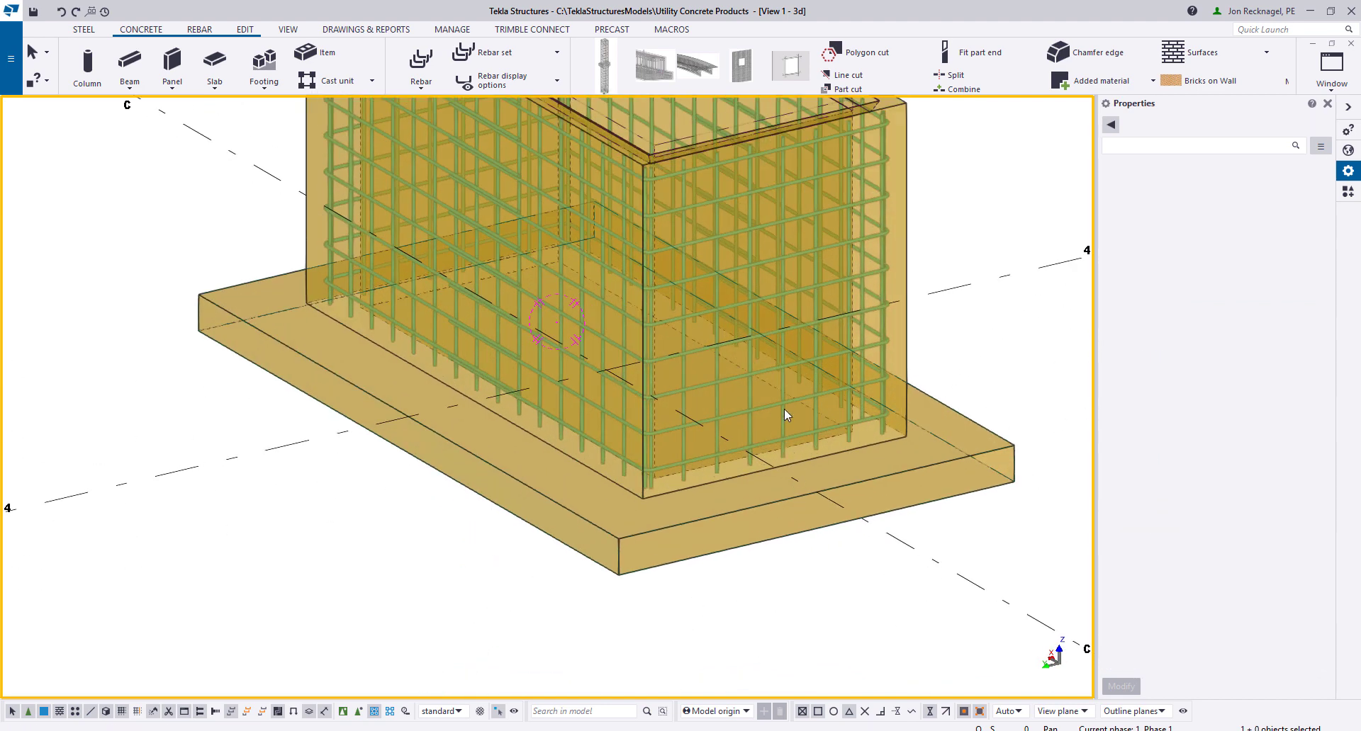
{"action": "left_click", "coordinate": [686, 476]}
{"action": "middle_click_drag", "start_coordinate": [772, 482], "coordinate": [739, 412]}
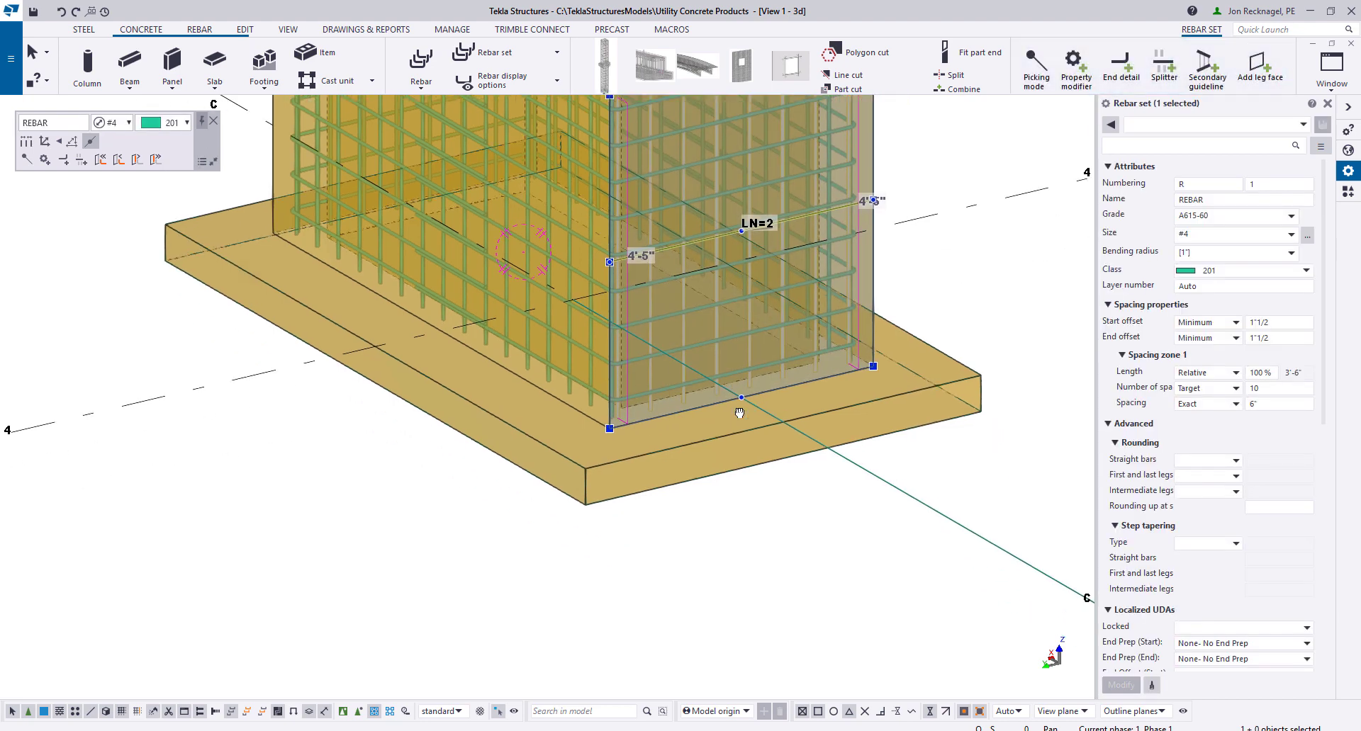
{"action": "scroll", "coordinate": [739, 413], "scroll_direction": "up", "scroll_amount": 2}
{"action": "scroll", "coordinate": [709, 400], "scroll_direction": "down", "scroll_amount": 3}
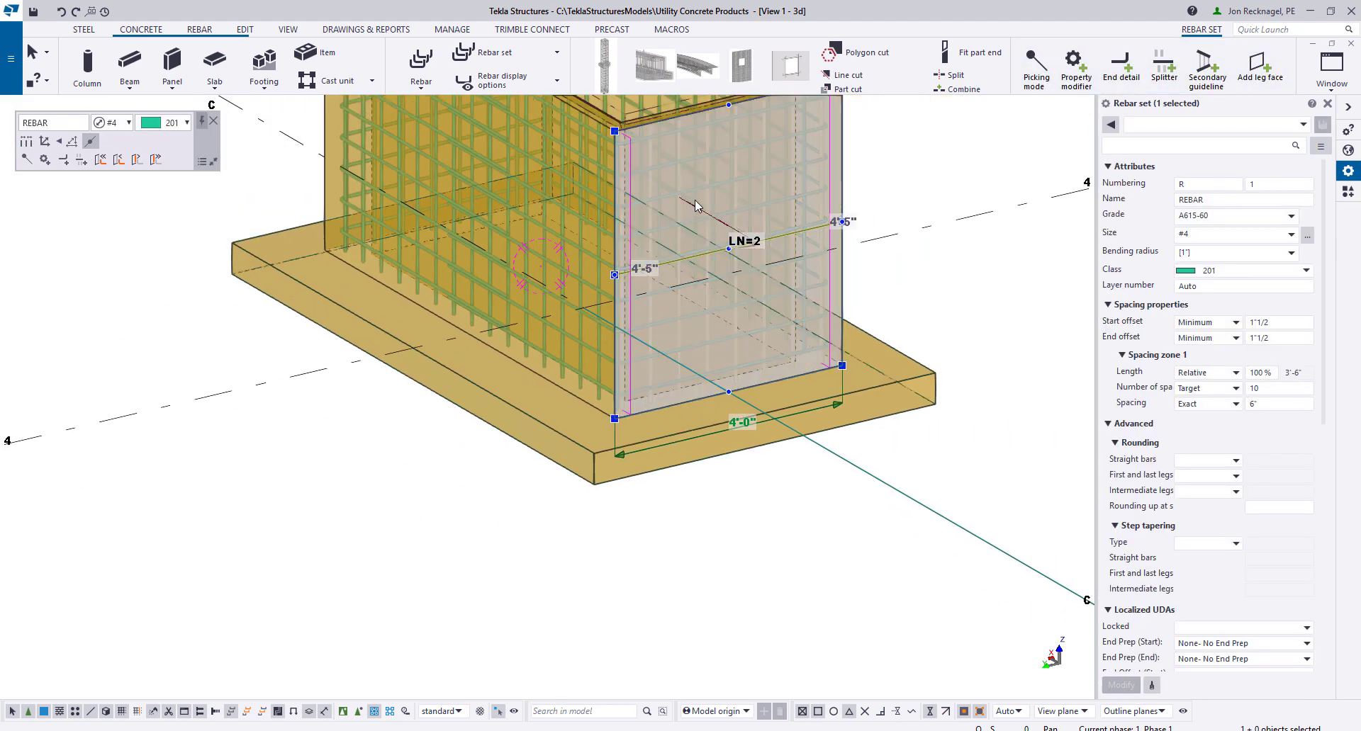
{"action": "middle_click_drag", "start_coordinate": [698, 188], "coordinate": [696, 221]}
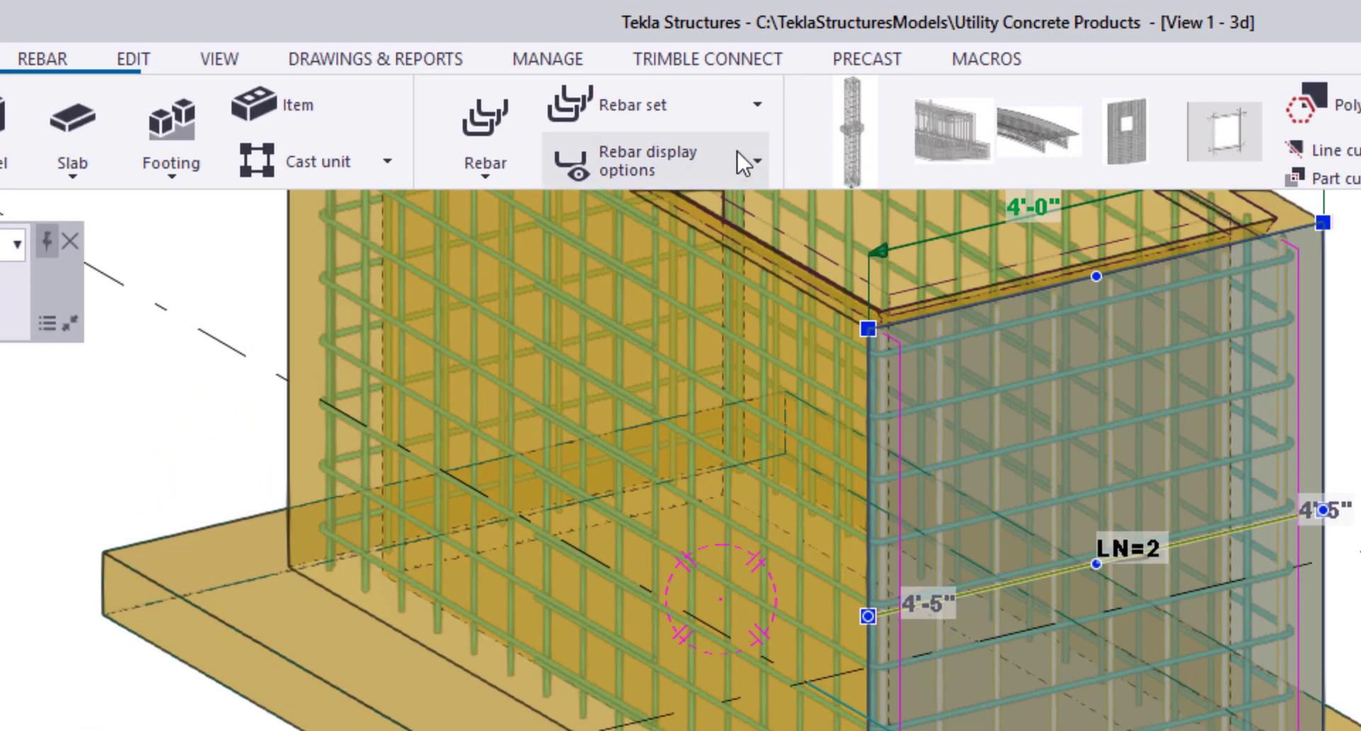
{"action": "left_click", "coordinate": [737, 152]}
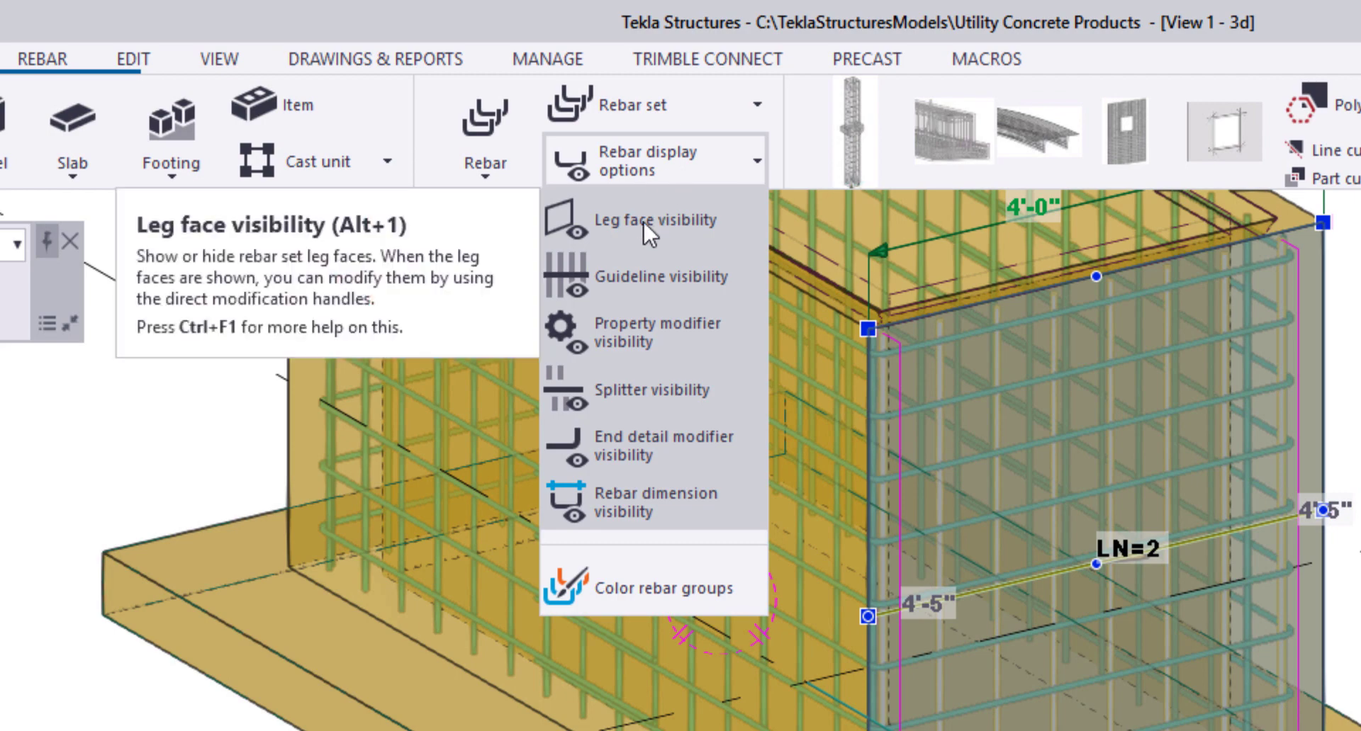
{"action": "scroll", "coordinate": [645, 277], "scroll_direction": "up", "scroll_amount": 1}
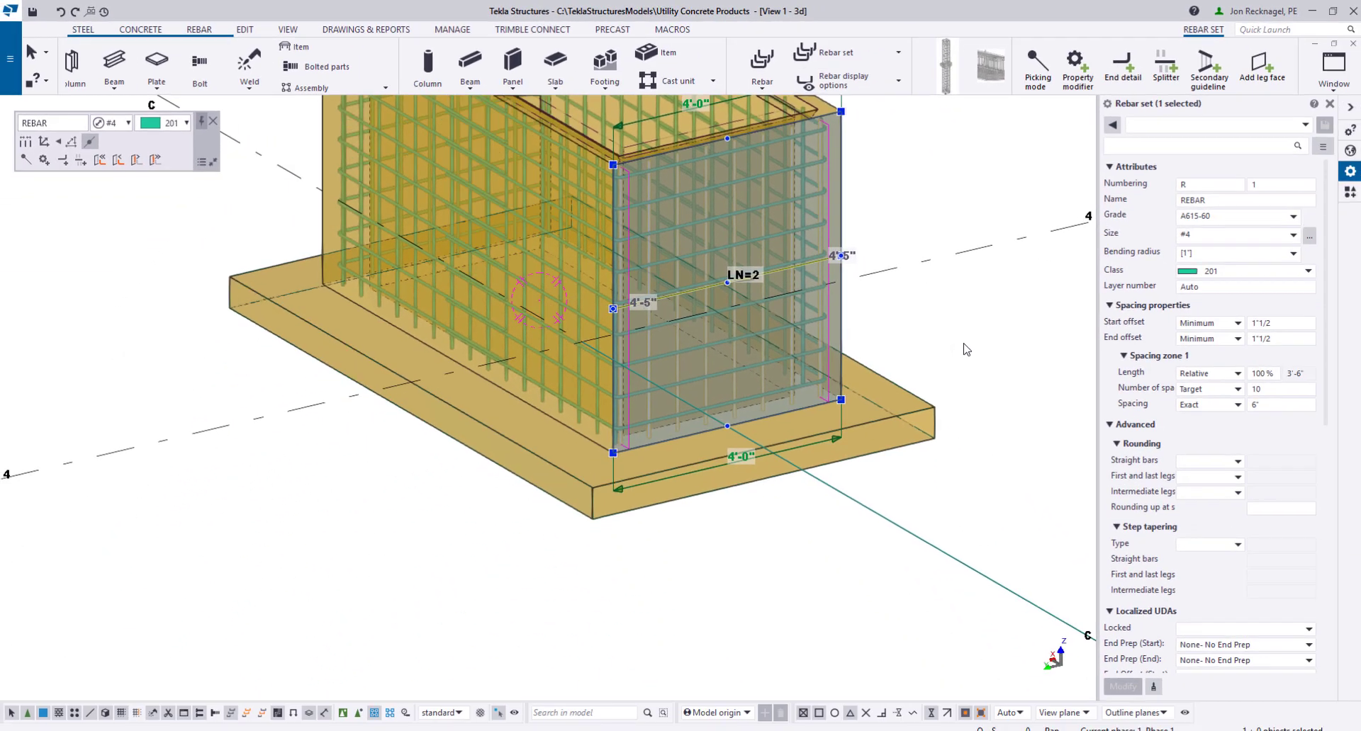
Stretch the bottom edge of the short end wall's rebar leg face down into the base slab, making it 4'-9" high
{"action": "scroll", "coordinate": [767, 405], "scroll_direction": "up", "scroll_amount": 1}
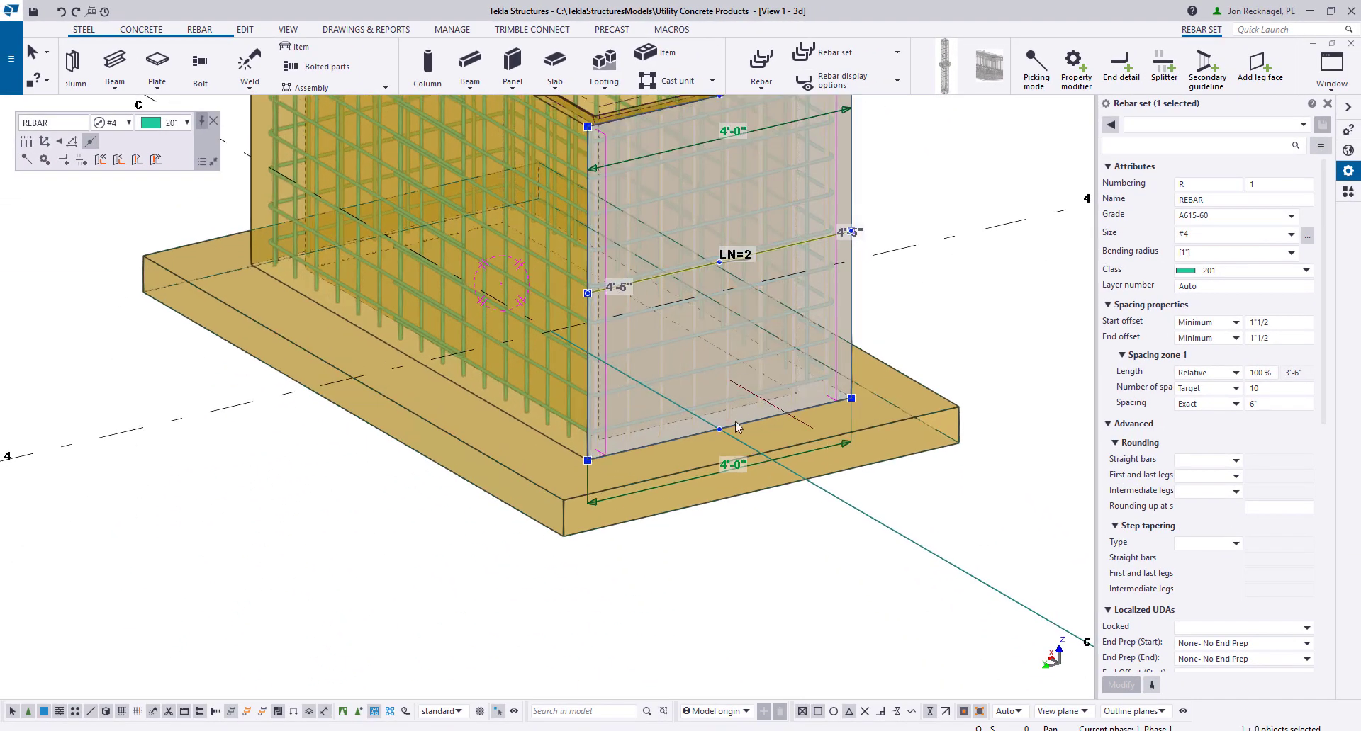
{"action": "scroll", "coordinate": [690, 435], "scroll_direction": "up", "scroll_amount": 4}
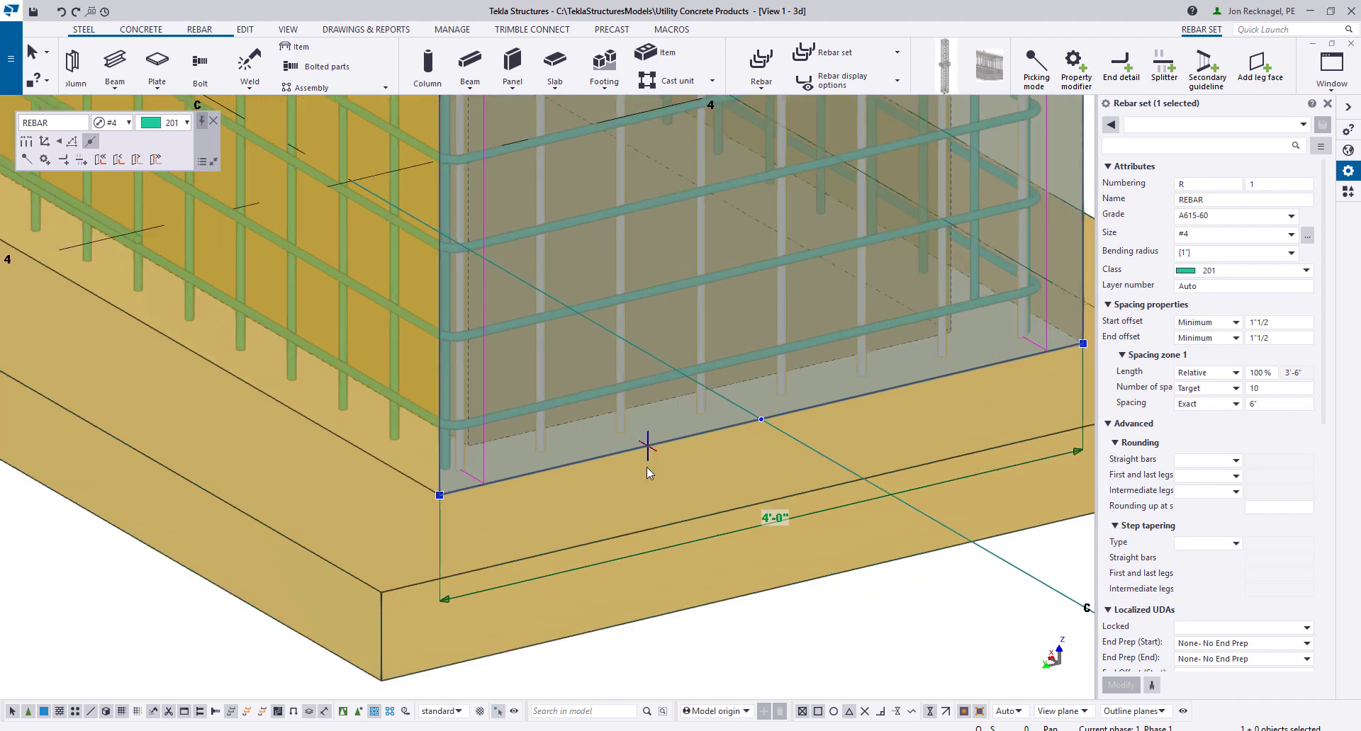
{"action": "left_click", "coordinate": [639, 528]}
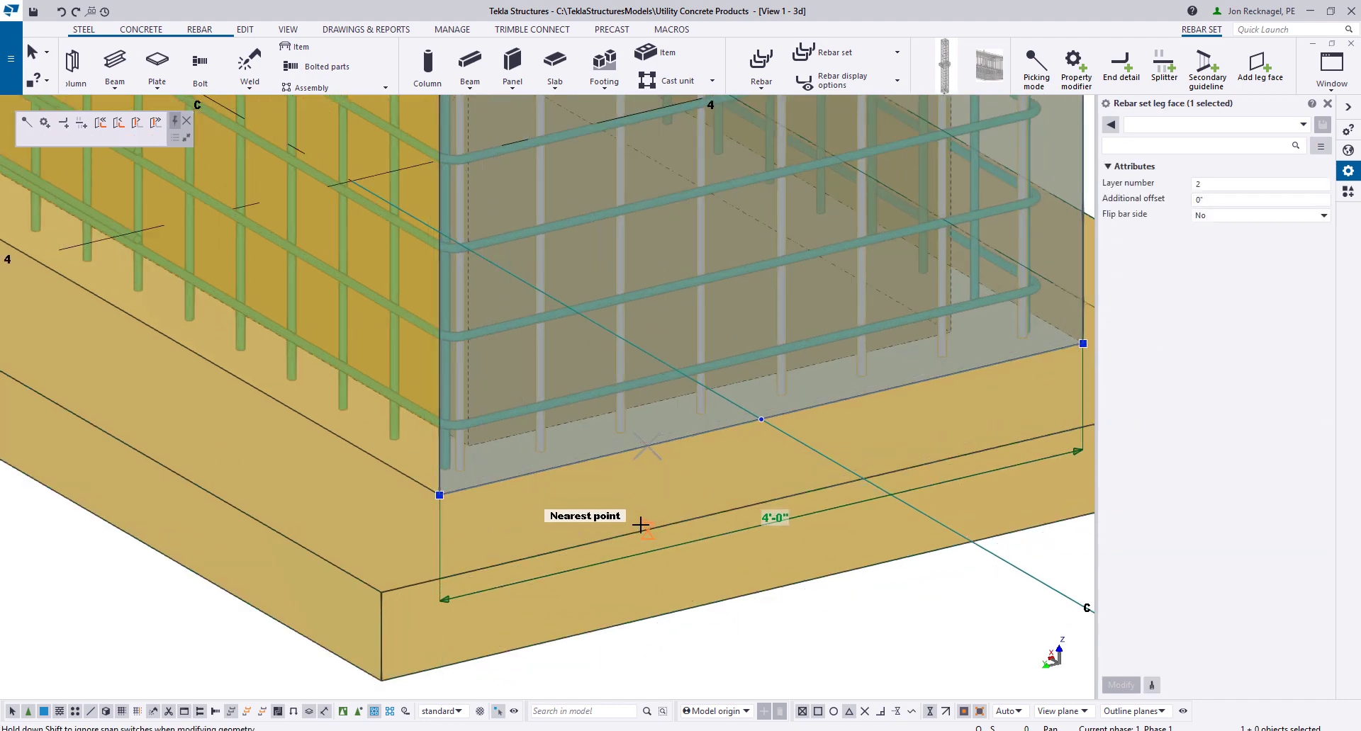
{"action": "mouse_move", "coordinate": [640, 524]}
{"action": "left_mouse_down"}
{"action": "mouse_move", "coordinate": [646, 551]}
{"action": "mouse_move", "coordinate": [647, 511]}
{"action": "left_mouse_up"}
{"action": "scroll", "coordinate": [648, 517], "scroll_direction": "down", "scroll_amount": 8}
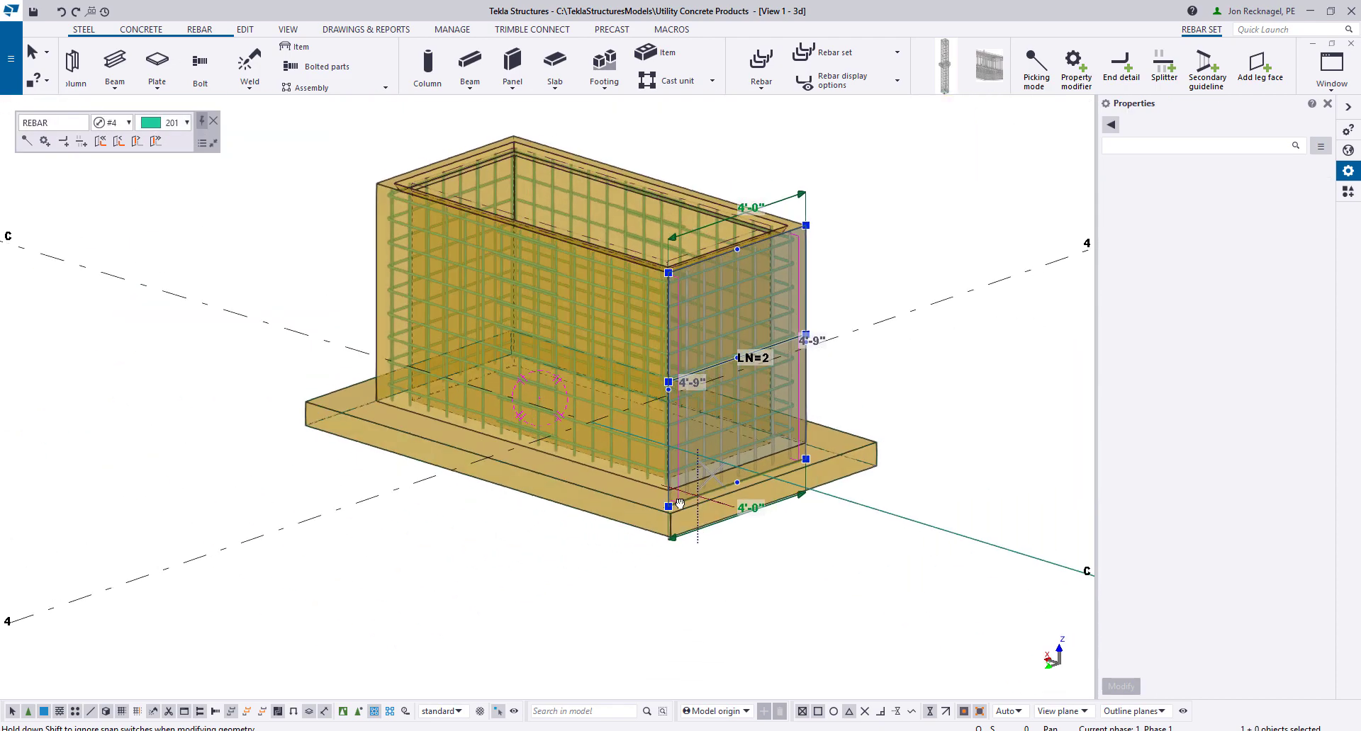
Stretch the bottom edge of the adjacent long wall's vertical rebar leg face down into the base slab, making it 4'-9" high
{"action": "scroll", "coordinate": [679, 500], "scroll_direction": "up", "scroll_amount": 4}
{"action": "scroll", "coordinate": [638, 453], "scroll_direction": "up", "scroll_amount": 3}
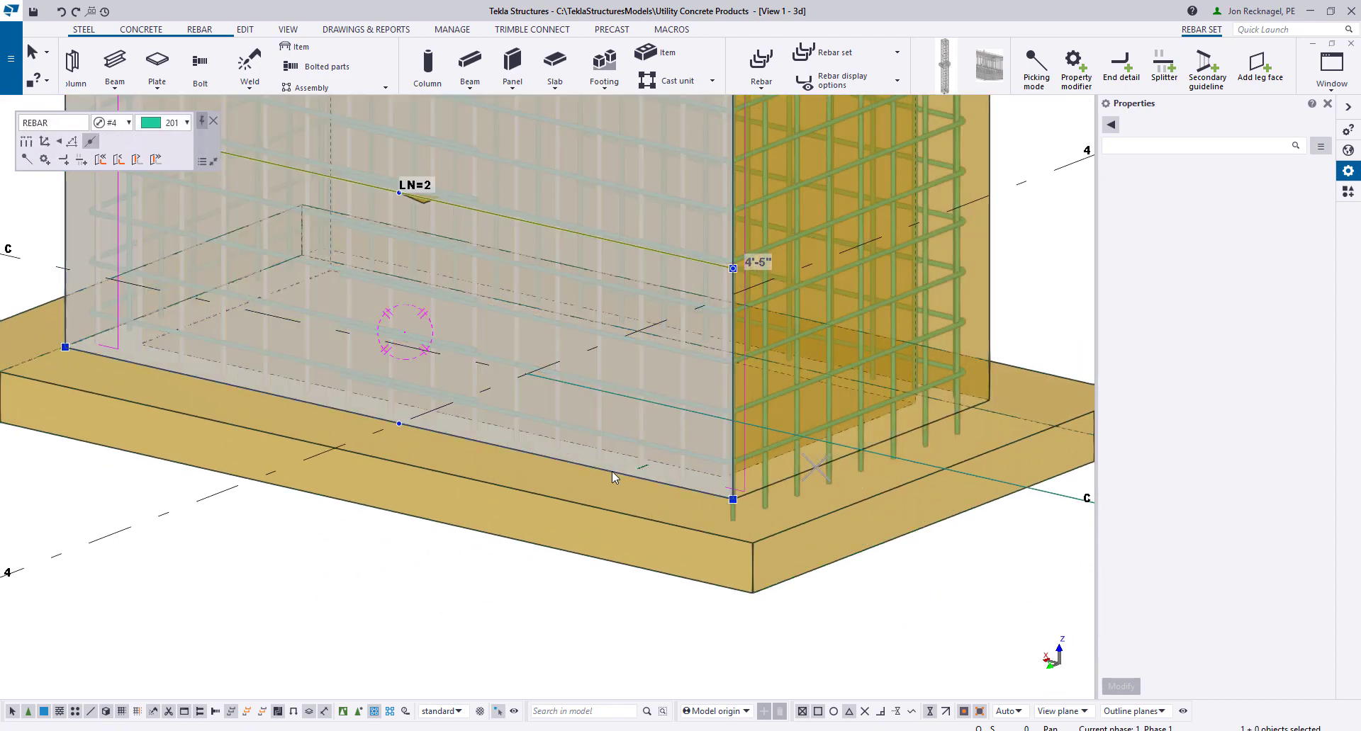
{"action": "left_click", "coordinate": [609, 474]}
{"action": "left_click_drag", "start_coordinate": [612, 477], "coordinate": [611, 522]}
{"action": "scroll", "coordinate": [610, 520], "scroll_direction": "down", "scroll_amount": 6}
Stretch the bottom edge of the opposite short wall's vertical rebar leg face down into the base slab
{"action": "middle_click_drag", "start_coordinate": [527, 471], "coordinate": [522, 509], "text": "ctrl"}
{"action": "scroll", "coordinate": [540, 437], "scroll_direction": "up", "scroll_amount": 2}
{"action": "left_click", "coordinate": [539, 436]}
{"action": "scroll", "coordinate": [531, 447], "scroll_direction": "up", "scroll_amount": 4}
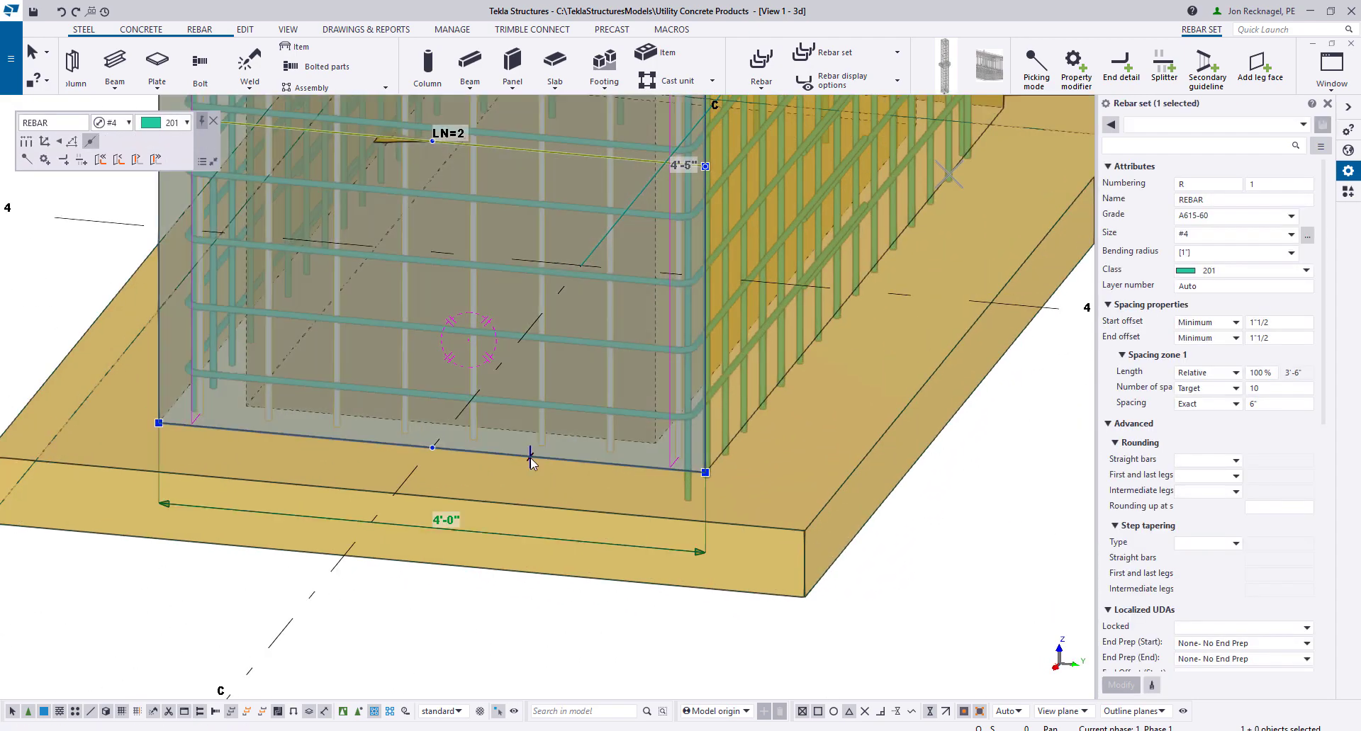
{"action": "left_click_drag", "start_coordinate": [530, 457], "coordinate": [530, 501]}
{"action": "scroll", "coordinate": [529, 501], "scroll_direction": "down", "scroll_amount": 2}
Stretch the bottom edge of the remaining long wall's vertical rebar leg face down into the base slab
{"action": "middle_click_drag", "start_coordinate": [390, 425], "coordinate": [468, 412], "text": "ctrl"}
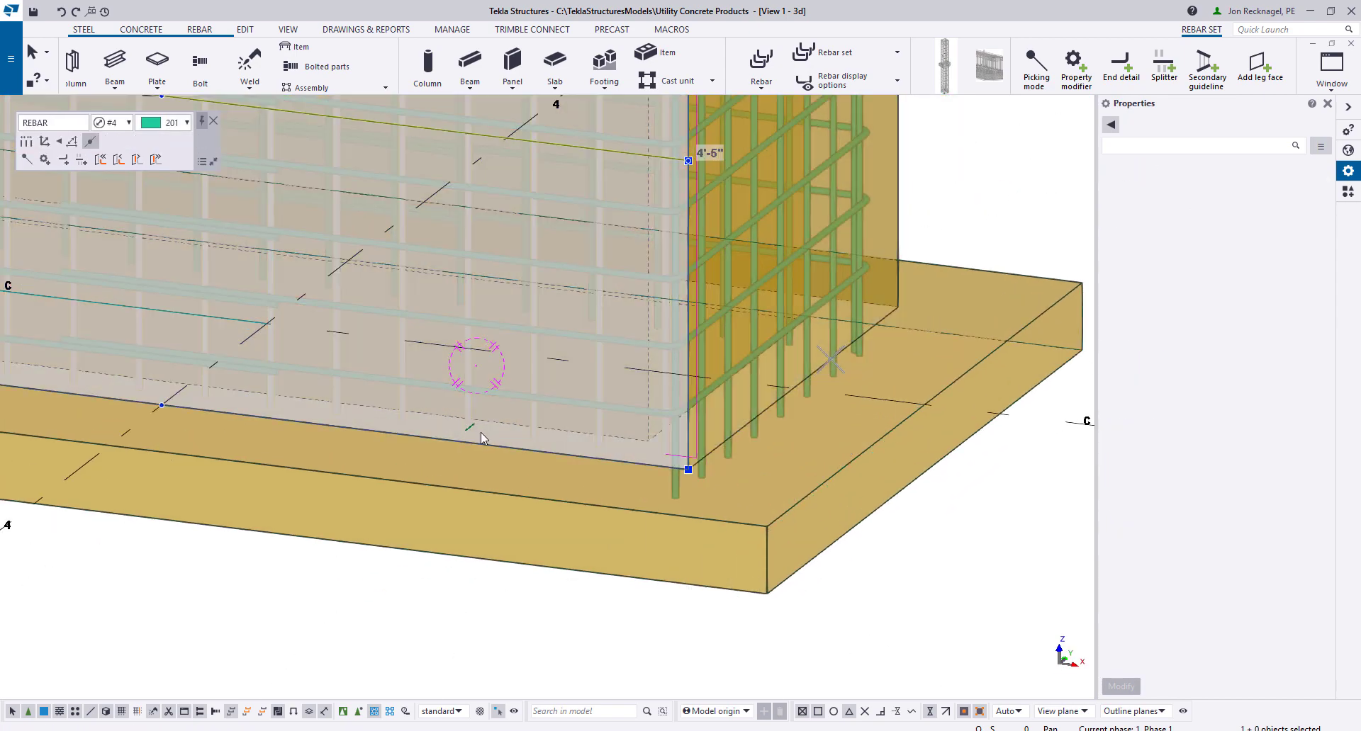
{"action": "left_click", "coordinate": [482, 439]}
{"action": "left_click_drag", "start_coordinate": [485, 446], "coordinate": [486, 488]}
{"action": "scroll", "coordinate": [486, 487], "scroll_direction": "down", "scroll_amount": 3}
Add an end detail with a custom hook, -90° angle, 1" radius and 8" length to the bottom of one long wall's vertical bars
{"action": "middle_click_drag", "start_coordinate": [486, 486], "coordinate": [683, 443], "text": "ctrl"}
{"action": "scroll", "coordinate": [386, 542], "scroll_direction": "up", "scroll_amount": 5}
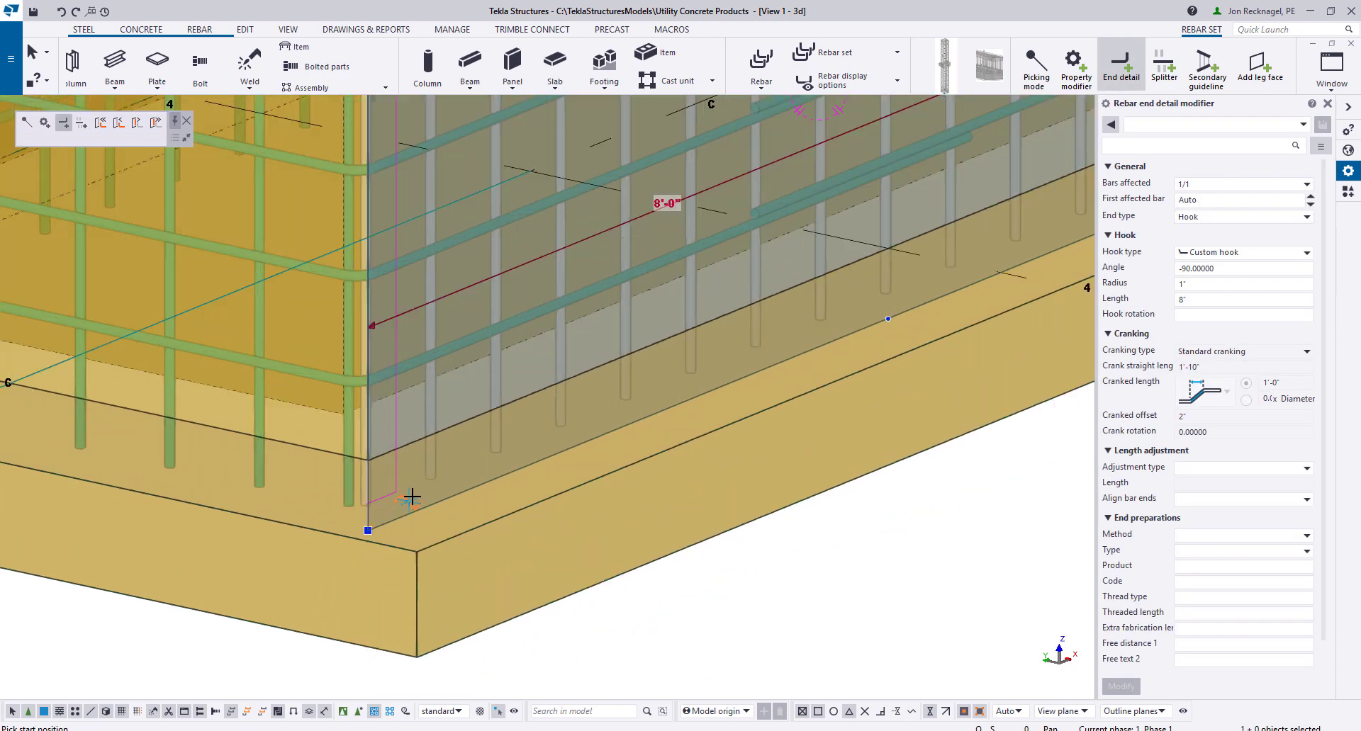
{"action": "scroll", "coordinate": [425, 464], "scroll_direction": "down", "scroll_amount": 5}
{"action": "scroll", "coordinate": [522, 459], "scroll_direction": "up", "scroll_amount": 3}
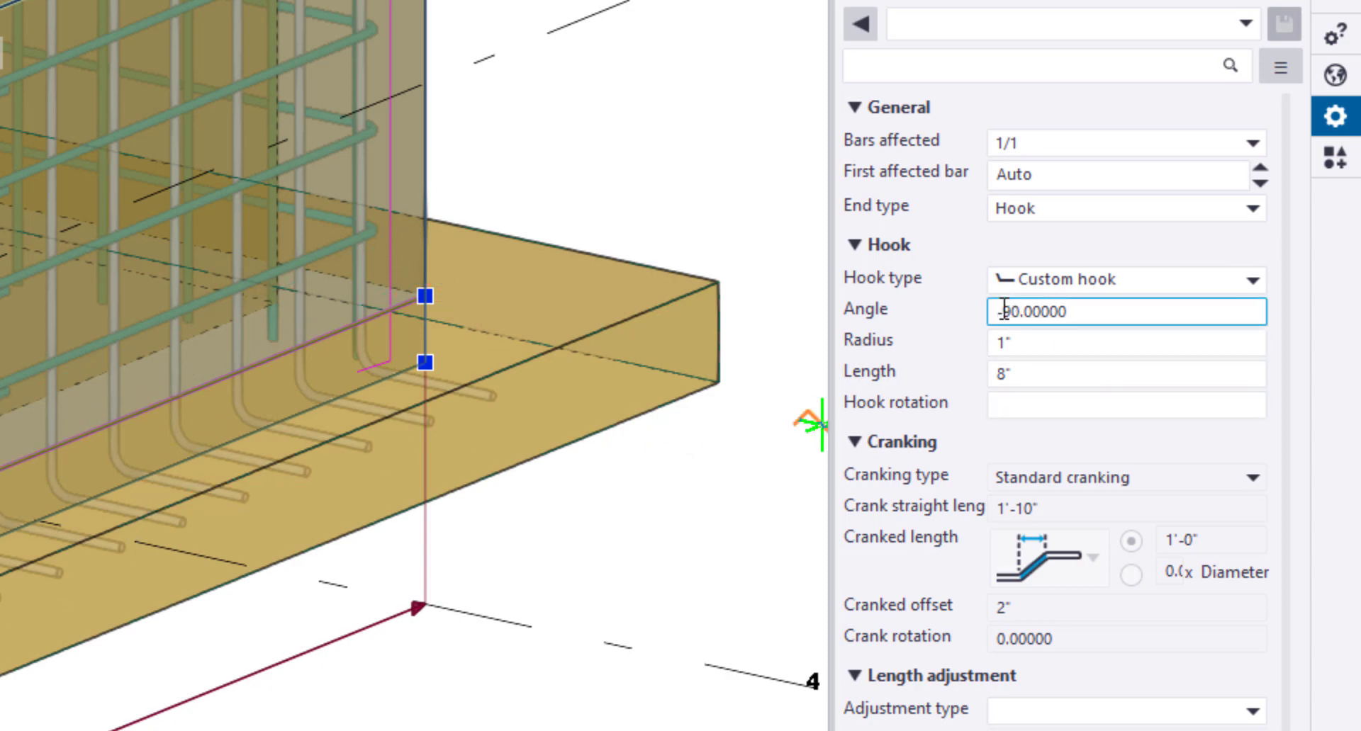
{"action": "right_click", "coordinate": [78, 577]}
{"action": "left_click", "coordinate": [124, 588]}
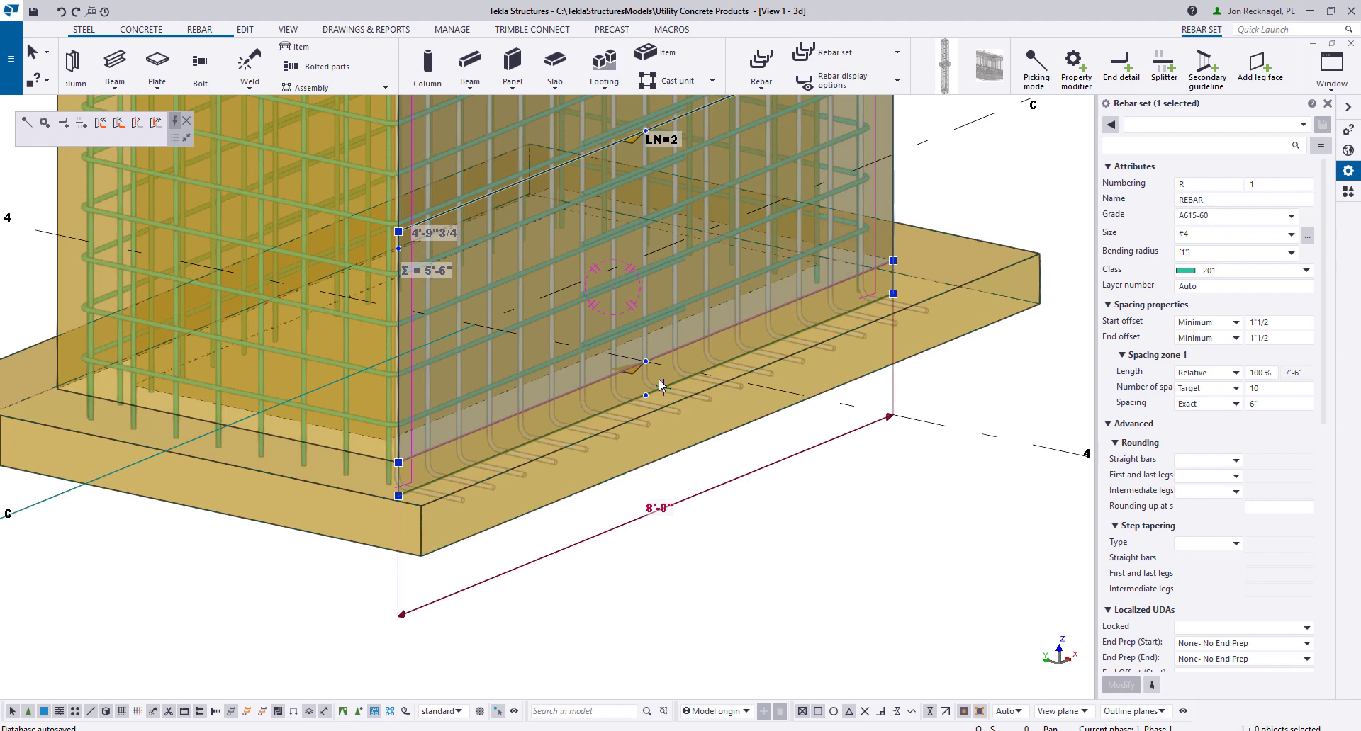
Lengthen the long wall's bottom hooks, trying 12" and settling on 10"
{"action": "left_click", "coordinate": [672, 353]}
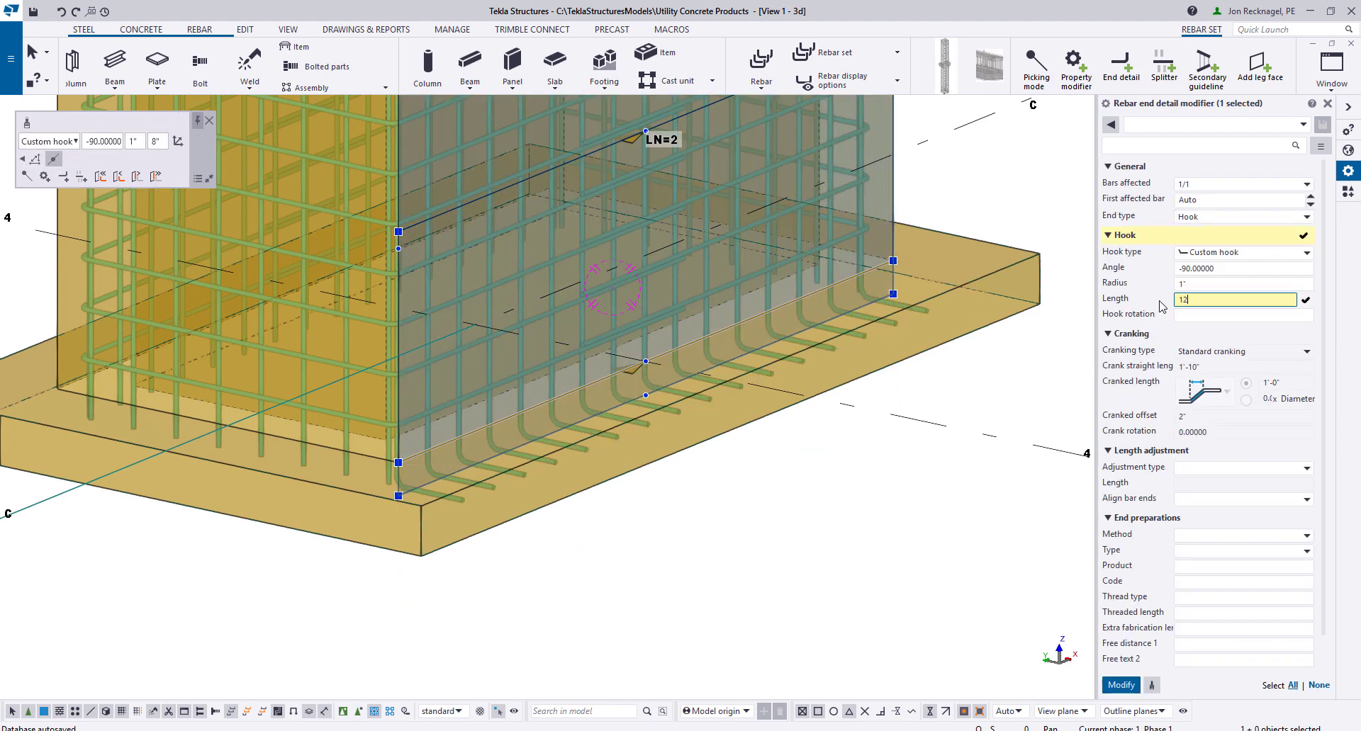
{"action": "type", "text": "12"}
{"action": "key", "text": "Return"}
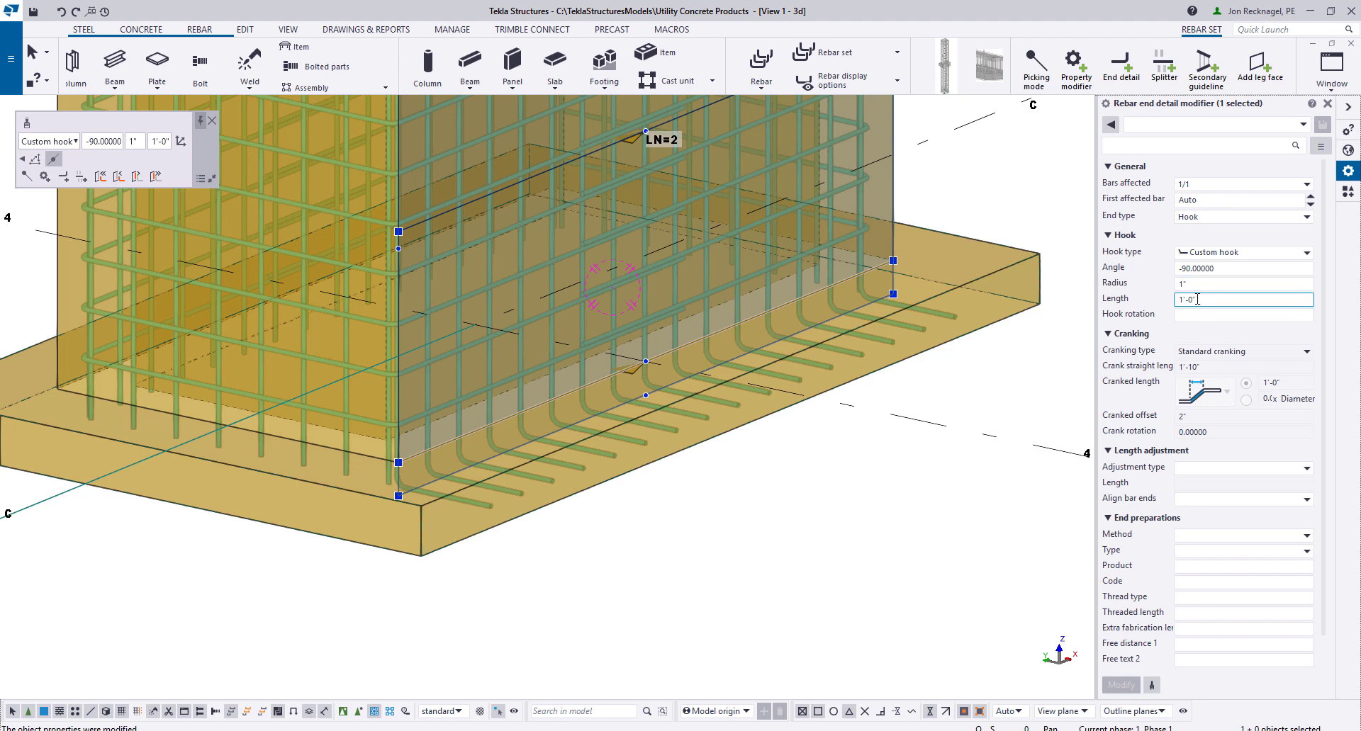
{"action": "key", "text": "ctrl+a"}
{"action": "type", "text": "10"}
{"action": "key", "text": "Return"}
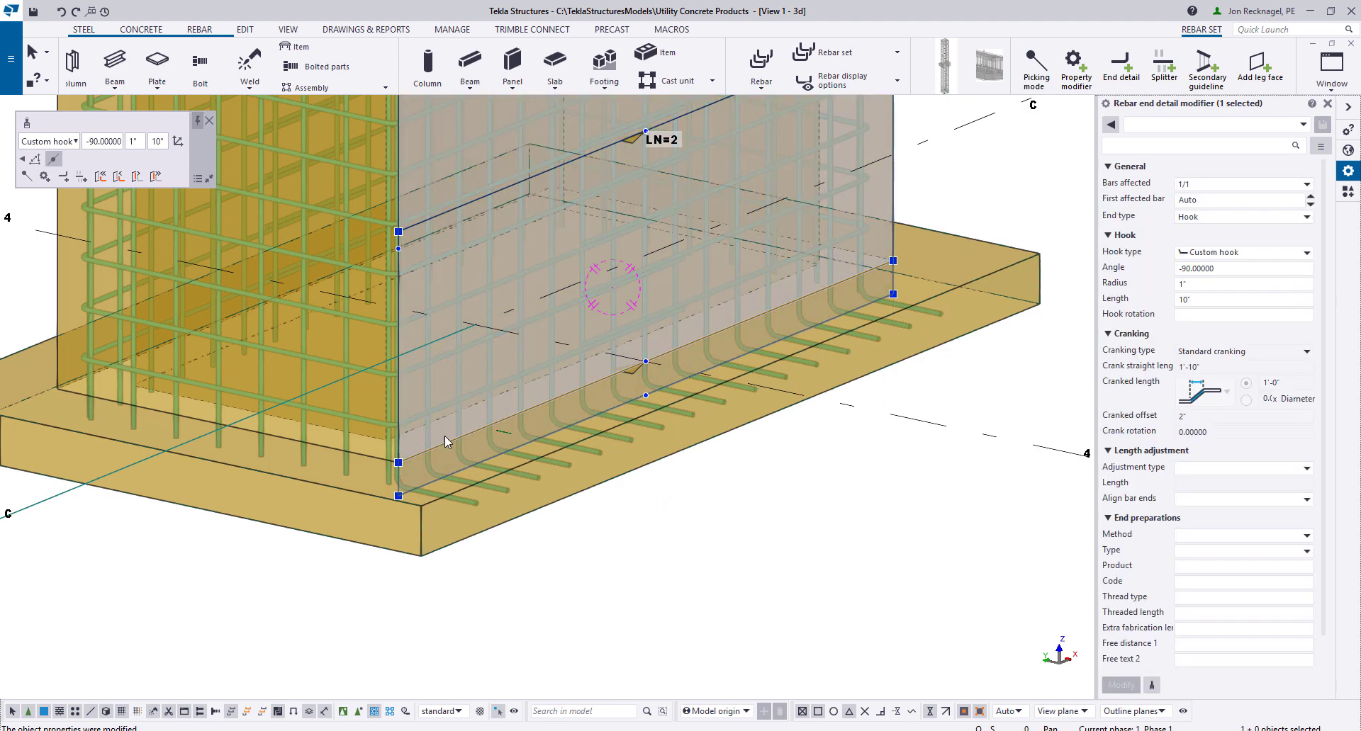
Add the -90° custom hook end detail with 10" length to the bottom of the adjacent short wall's vertical bars
{"action": "left_click", "coordinate": [1124, 82]}
{"action": "scroll", "coordinate": [323, 479], "scroll_direction": "up", "scroll_amount": 3}
{"action": "right_click", "coordinate": [335, 446]}
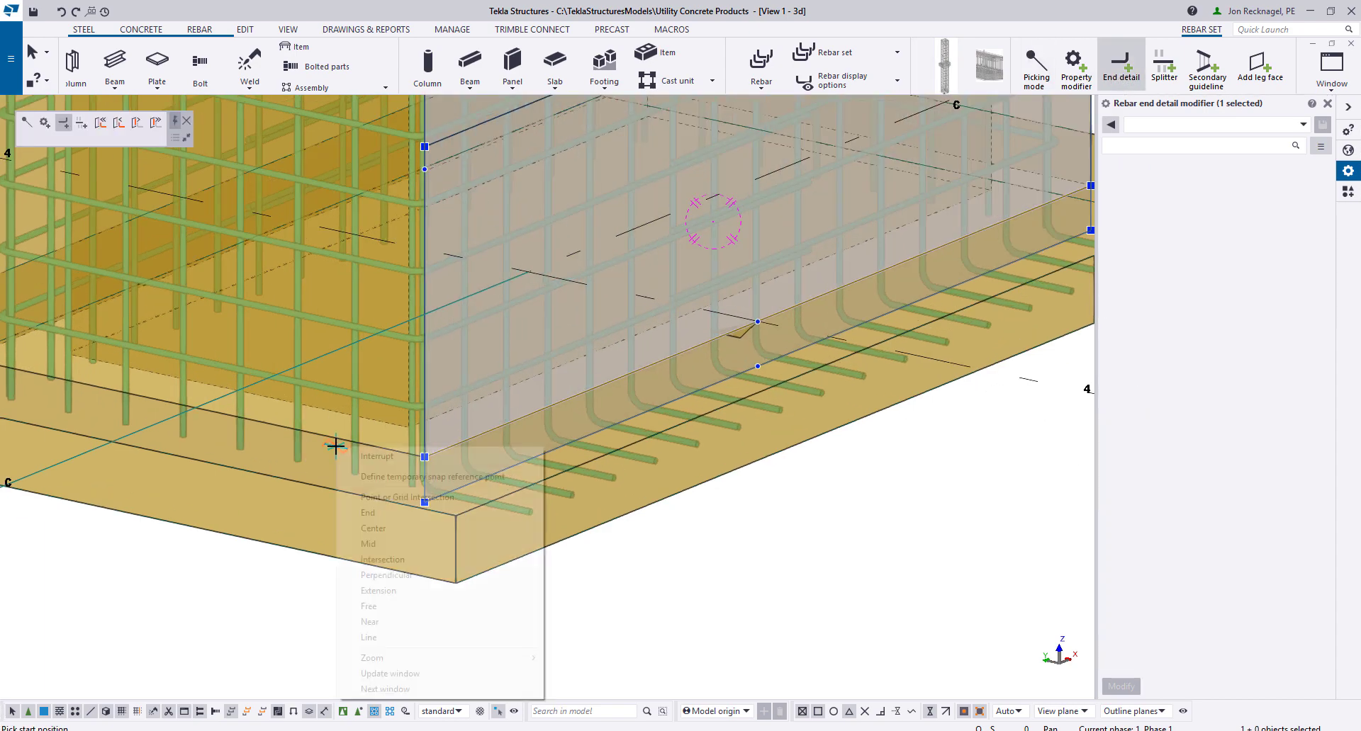
{"action": "left_click", "coordinate": [355, 454]}
{"action": "left_click", "coordinate": [355, 421]}
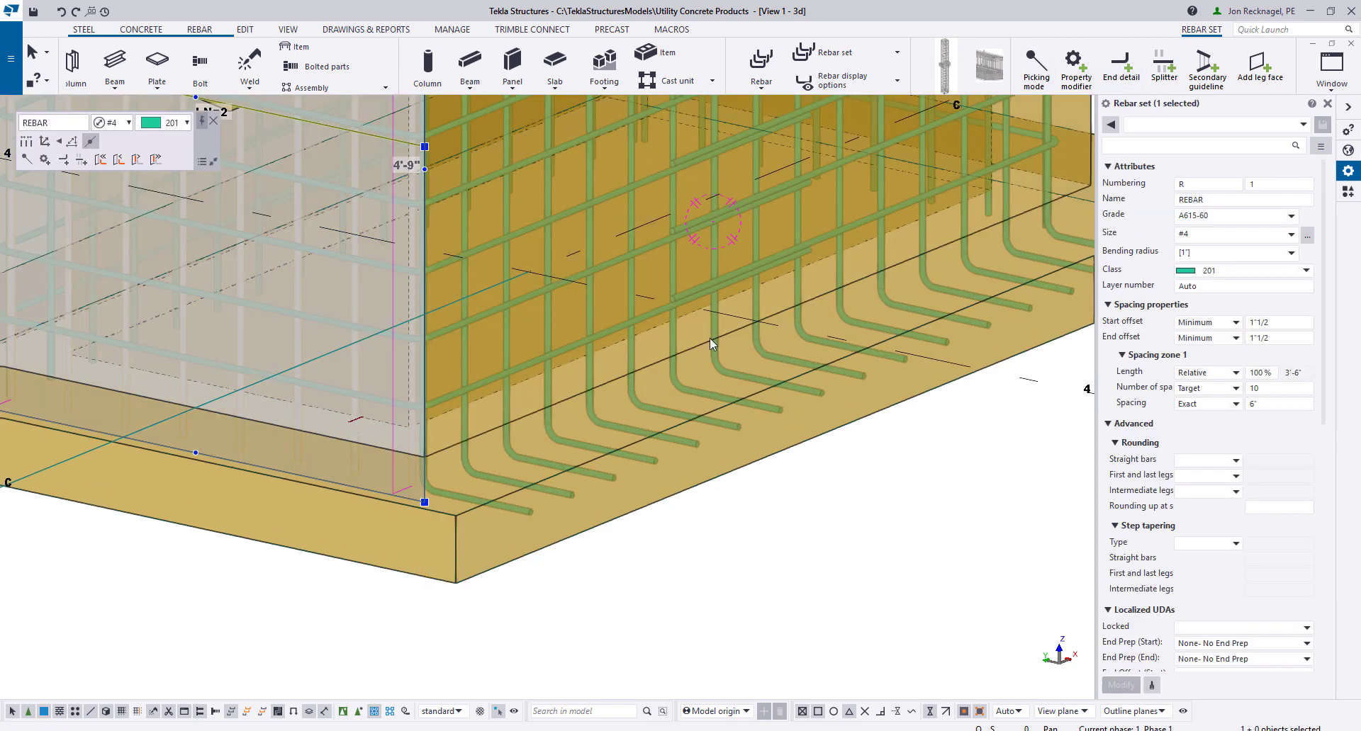
{"action": "left_click", "coordinate": [1130, 88]}
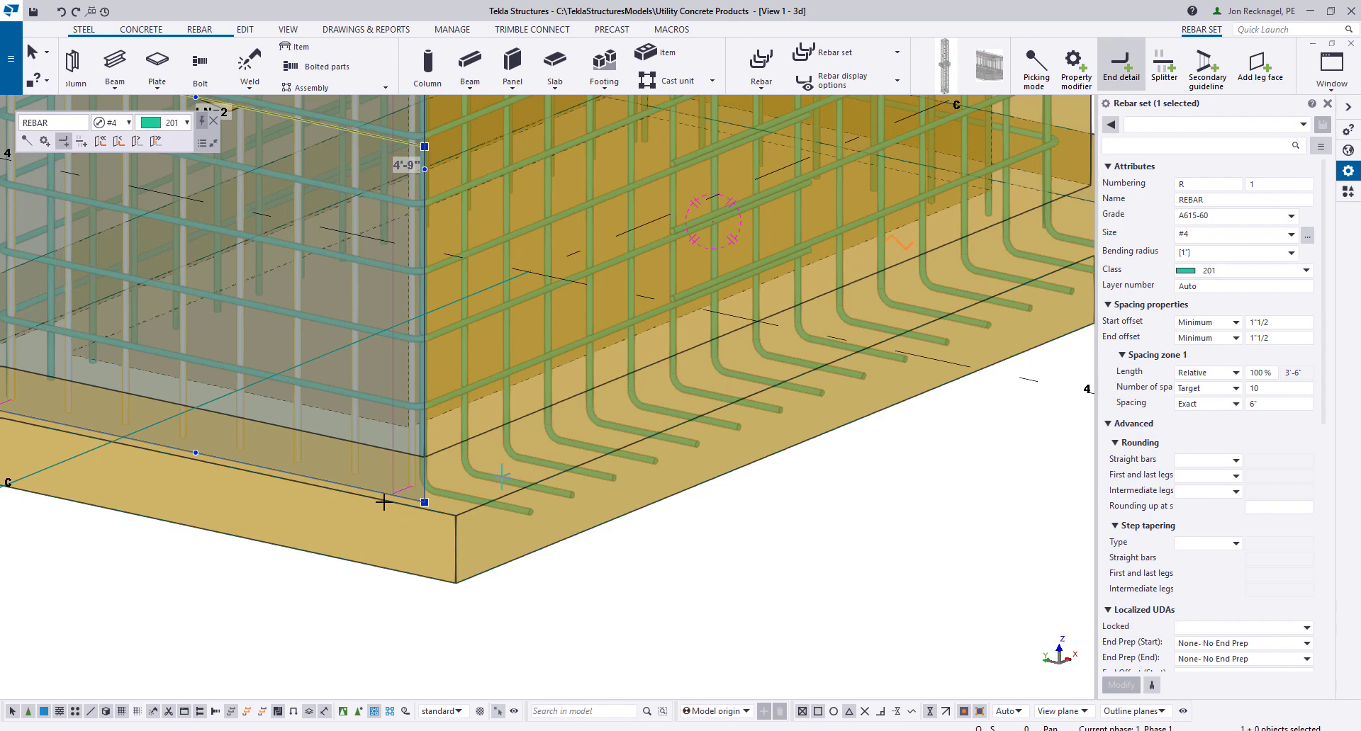
{"action": "left_click", "coordinate": [354, 458]}
{"action": "scroll", "coordinate": [353, 458], "scroll_direction": "down", "scroll_amount": 2}
{"action": "middle_click_drag", "start_coordinate": [354, 458], "coordinate": [536, 439], "text": "ctrl"}
{"action": "right_click", "coordinate": [537, 438]}
{"action": "left_click", "coordinate": [575, 449]}
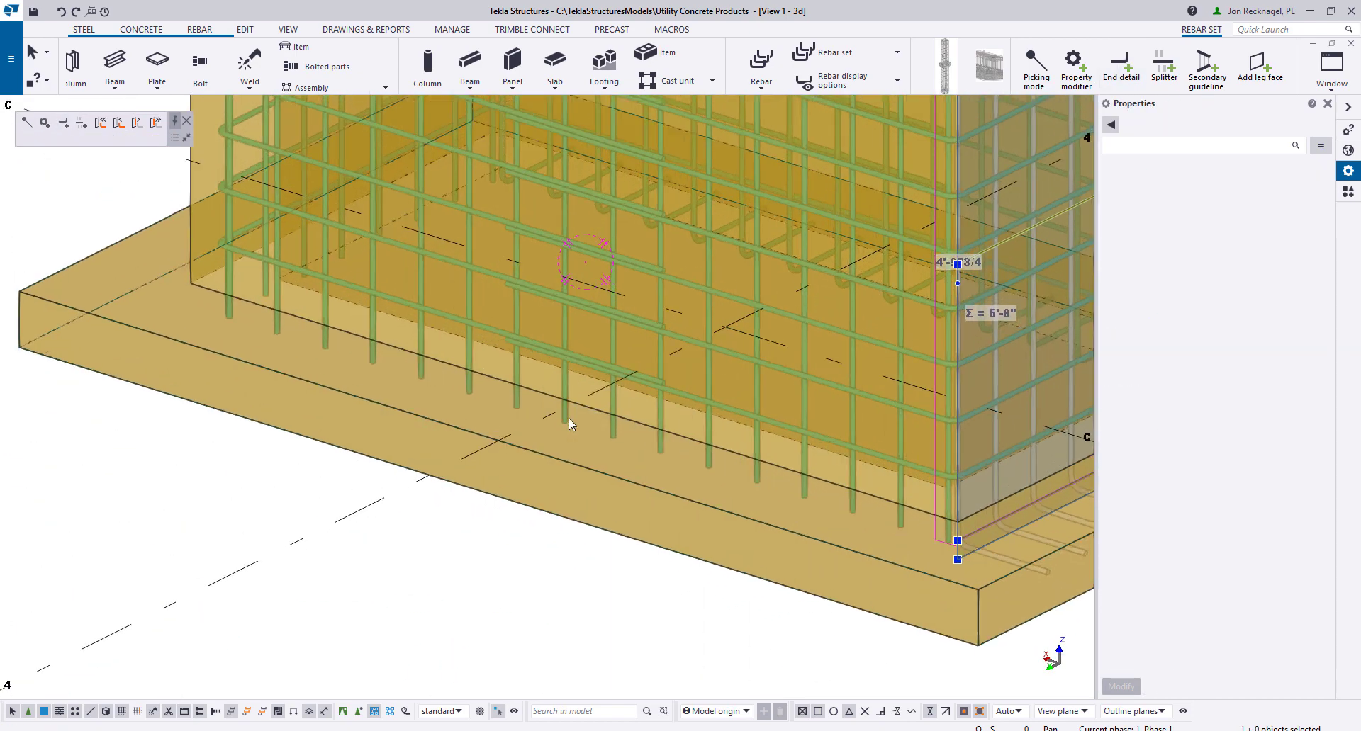
Add the -90° custom hook end detail with 10" length to the bottom of the opposite long wall's vertical bars
{"action": "left_click", "coordinate": [563, 415]}
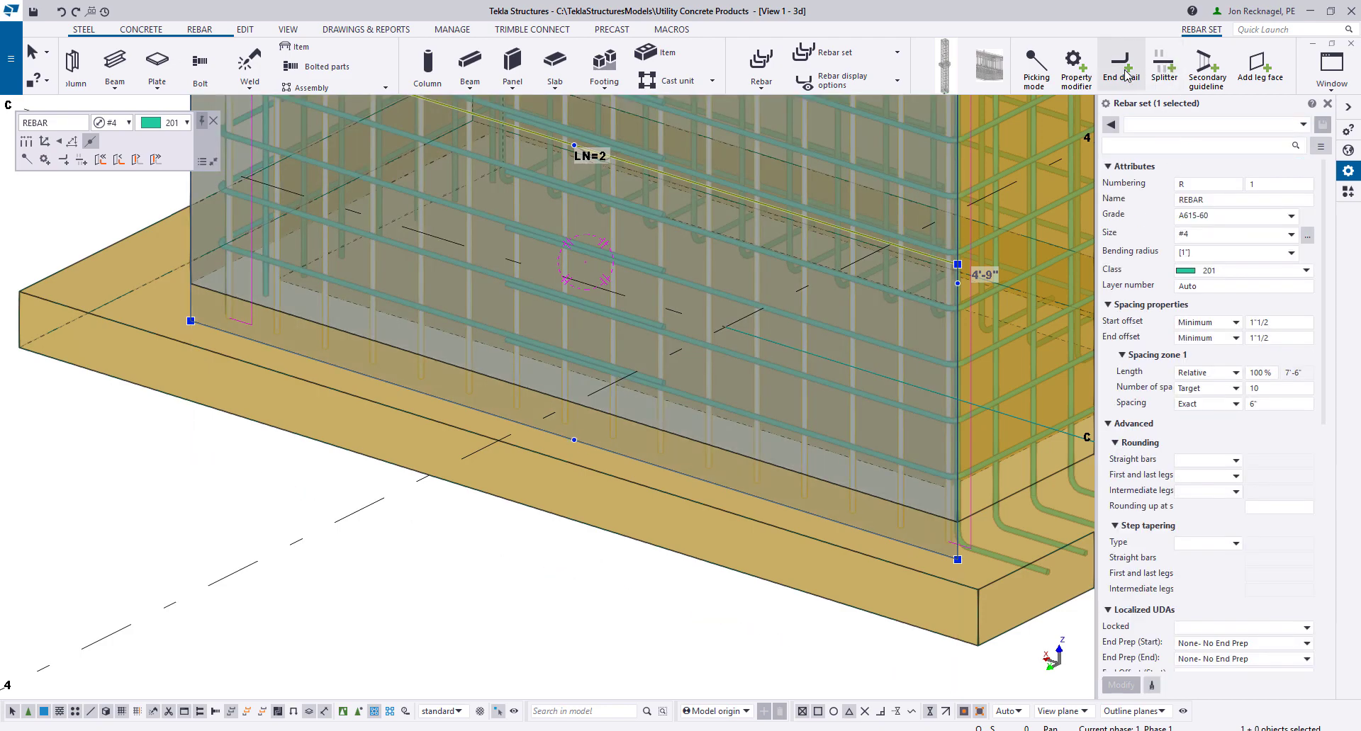
{"action": "left_click", "coordinate": [1121, 68]}
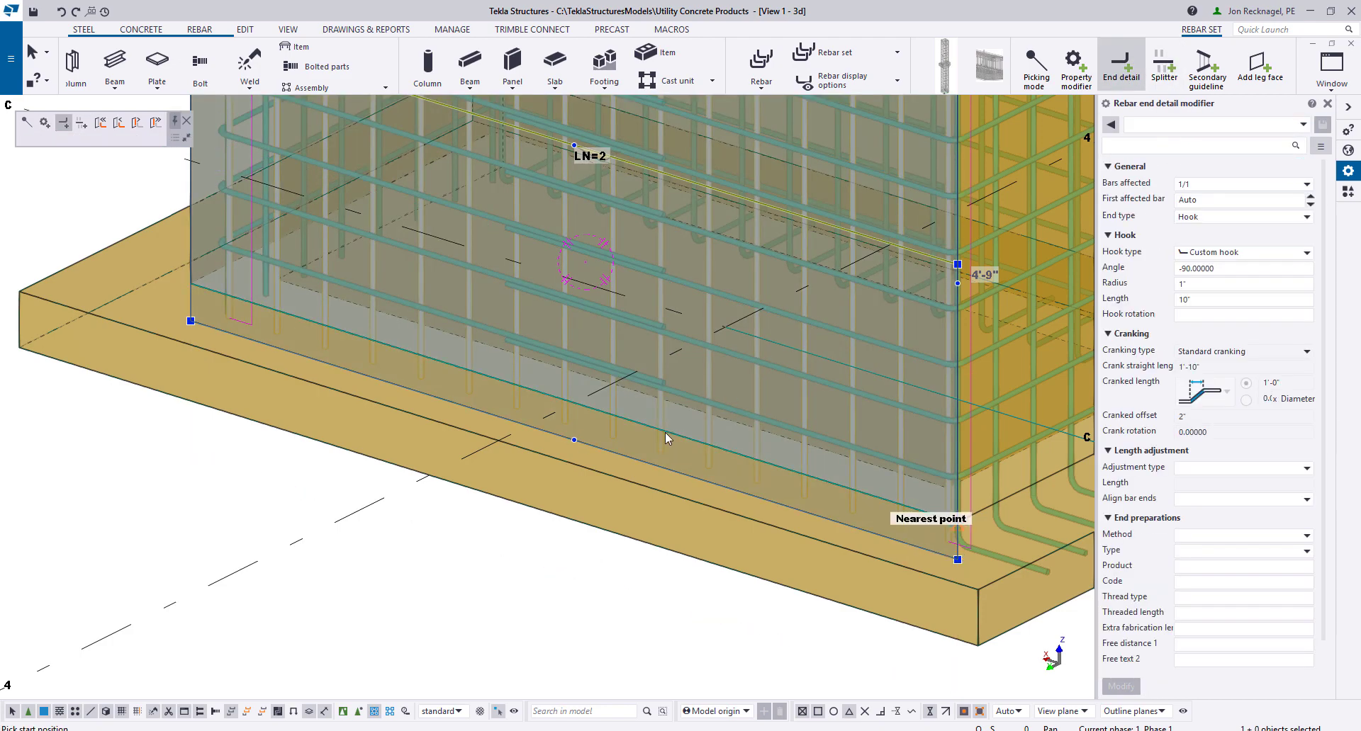
{"action": "left_click", "coordinate": [665, 433]}
{"action": "scroll", "coordinate": [663, 434], "scroll_direction": "down", "scroll_amount": 1}
{"action": "middle_click_drag", "start_coordinate": [662, 431], "coordinate": [737, 387], "text": "ctrl"}
{"action": "right_click", "coordinate": [737, 387]}
{"action": "left_click", "coordinate": [761, 398]}
Add the -90° custom hook end detail with 10" length to the bottom of the remaining short wall's vertical bars and clear the selection
{"action": "scroll", "coordinate": [580, 421], "scroll_direction": "up", "scroll_amount": 2}
{"action": "left_click", "coordinate": [577, 415]}
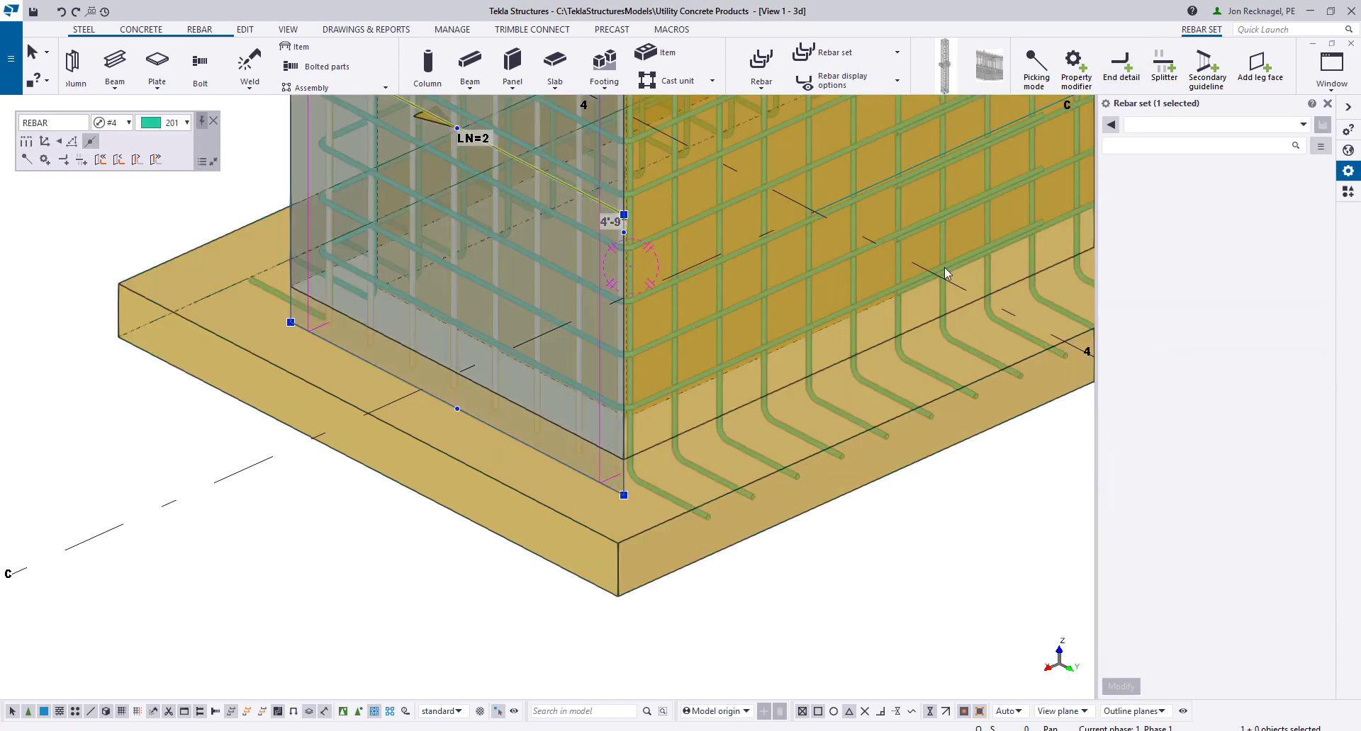
{"action": "left_click", "coordinate": [1121, 71]}
{"action": "scroll", "coordinate": [572, 422], "scroll_direction": "down", "scroll_amount": 2}
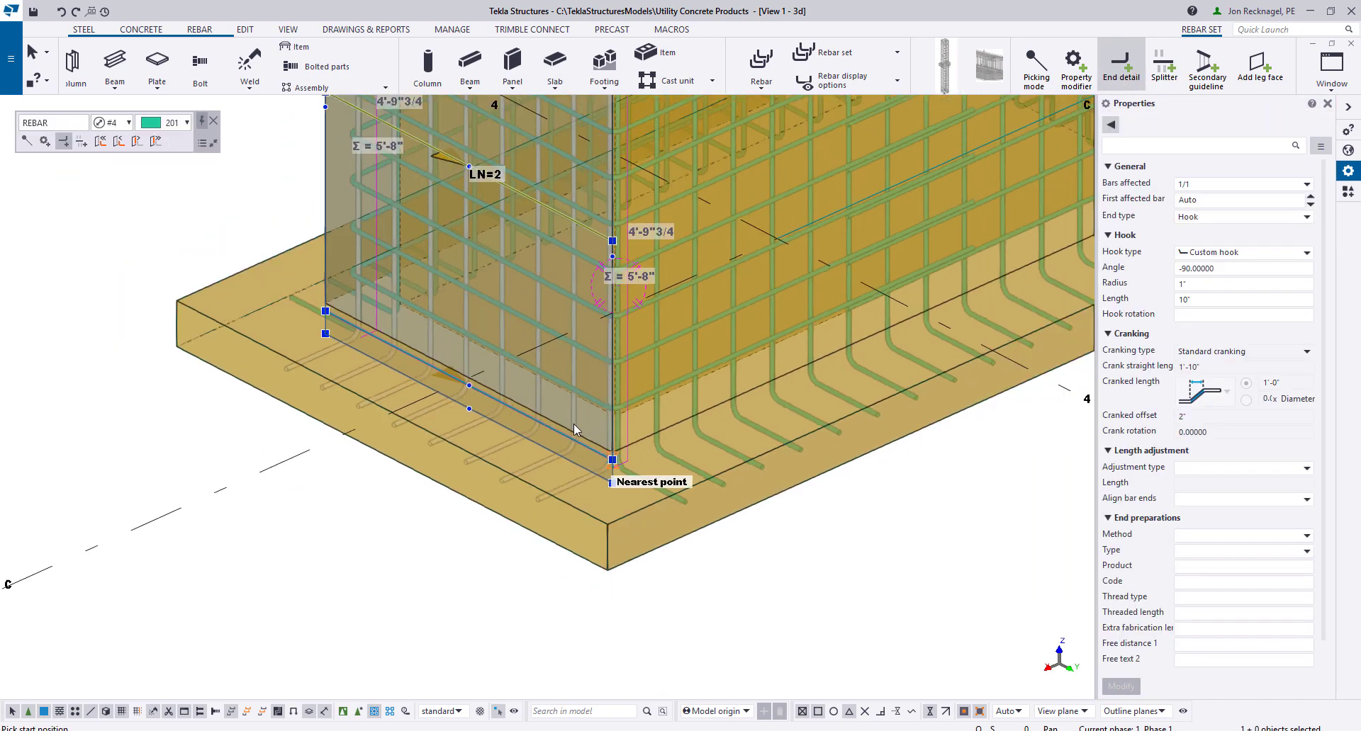
{"action": "scroll", "coordinate": [573, 424], "scroll_direction": "down", "scroll_amount": 1}
{"action": "right_click", "coordinate": [541, 410]}
{"action": "left_click", "coordinate": [571, 420]}
{"action": "scroll", "coordinate": [567, 415], "scroll_direction": "down", "scroll_amount": 2}
{"action": "middle_click_drag", "start_coordinate": [513, 412], "coordinate": [926, 262], "text": "ctrl"}
{"action": "left_click", "coordinate": [927, 262]}
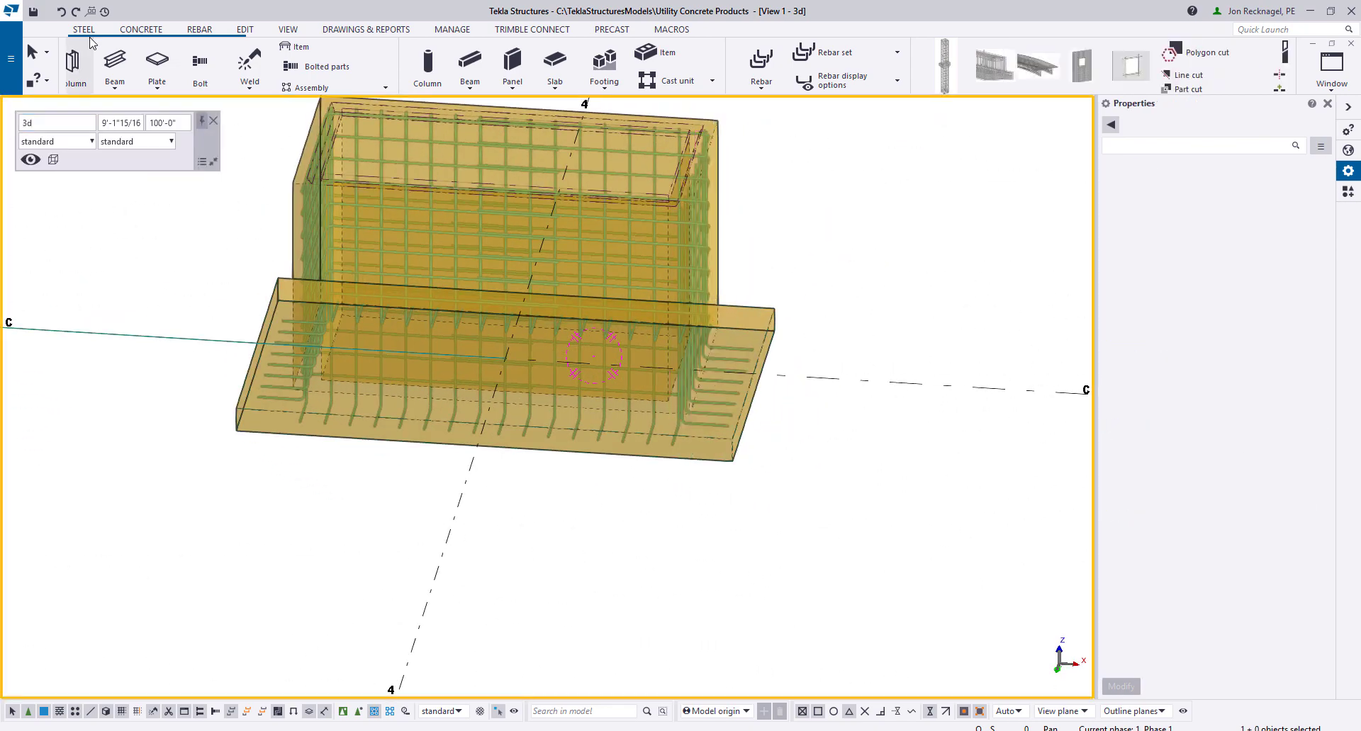
Create #4 rebars by face in both directions at 6" exact spacing on the underside of the base slab
{"action": "left_click", "coordinate": [197, 32]}
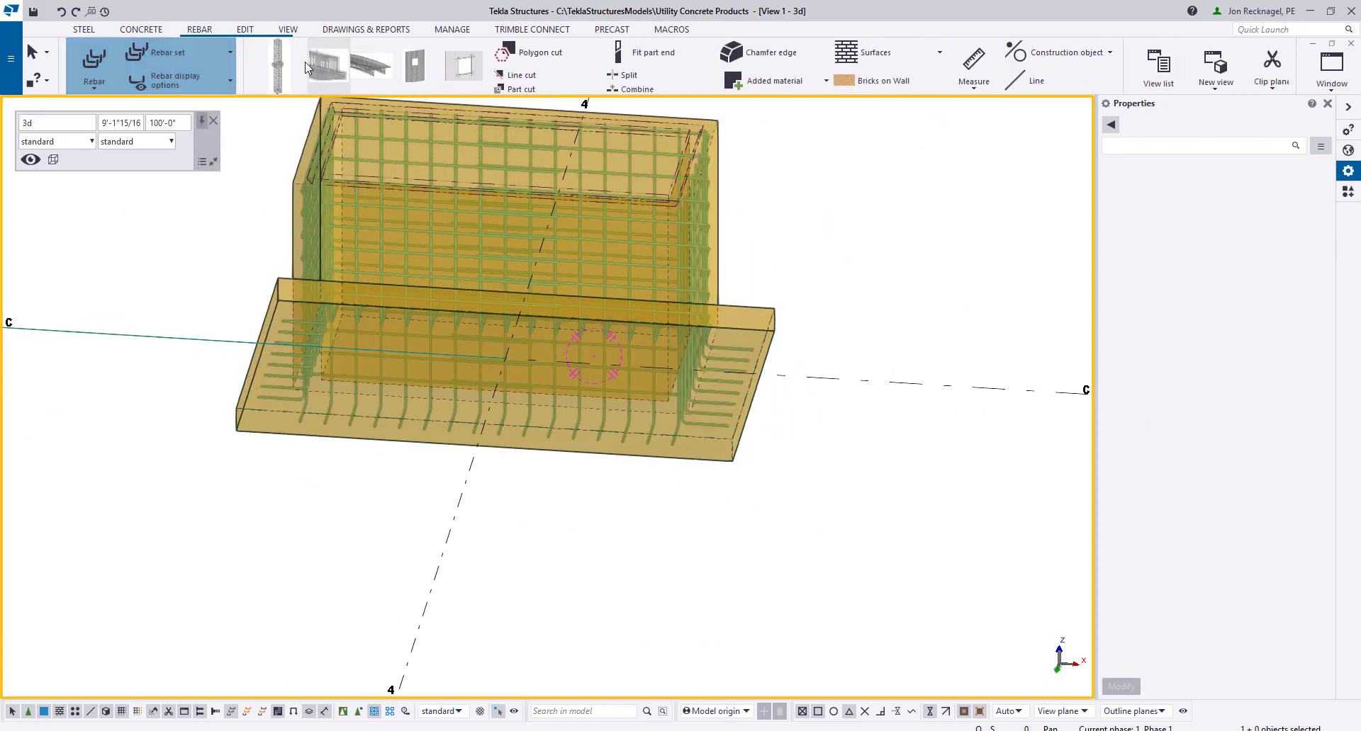
{"action": "left_click", "coordinate": [138, 52]}
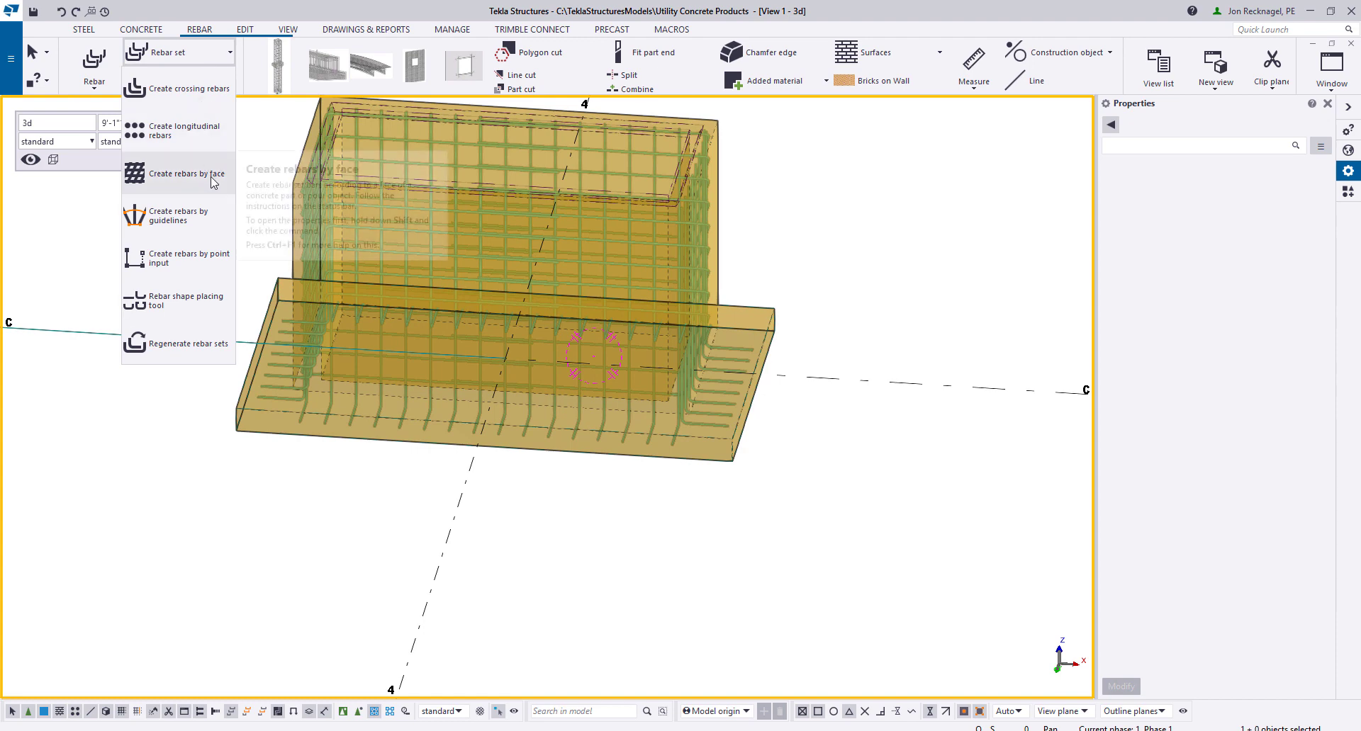
{"action": "left_click", "coordinate": [213, 181]}
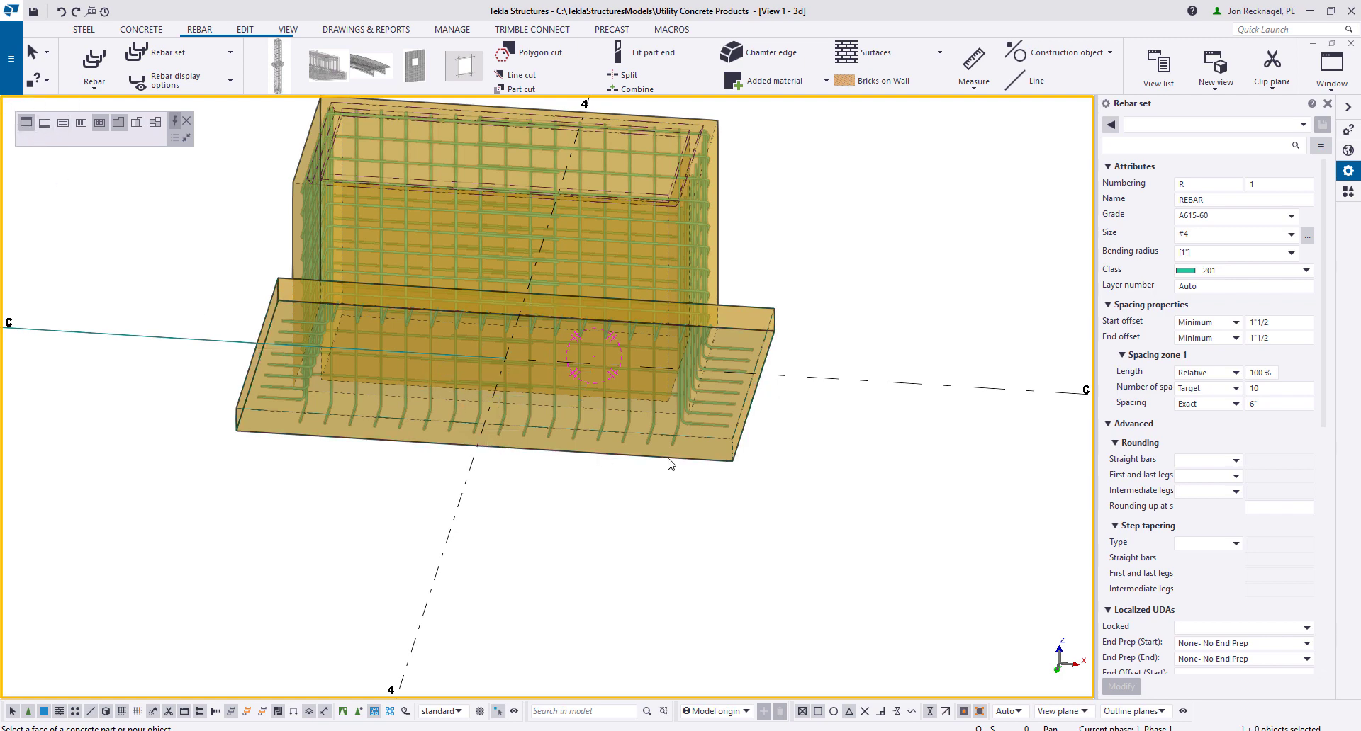
{"action": "middle_click_drag", "start_coordinate": [686, 459], "coordinate": [560, 382], "text": "ctrl"}
{"action": "scroll", "coordinate": [658, 424], "scroll_direction": "down", "scroll_amount": 3}
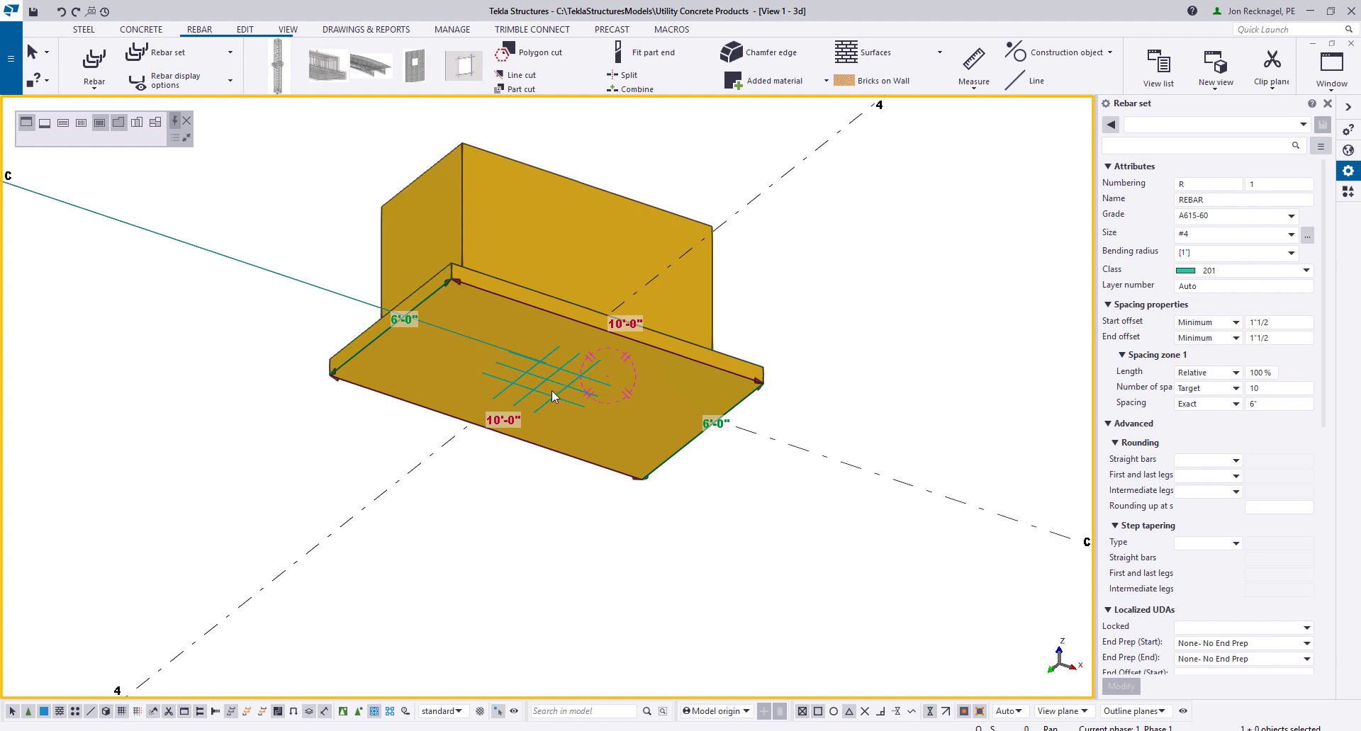
{"action": "left_click", "coordinate": [552, 391]}
{"action": "middle_click", "coordinate": [552, 390]}
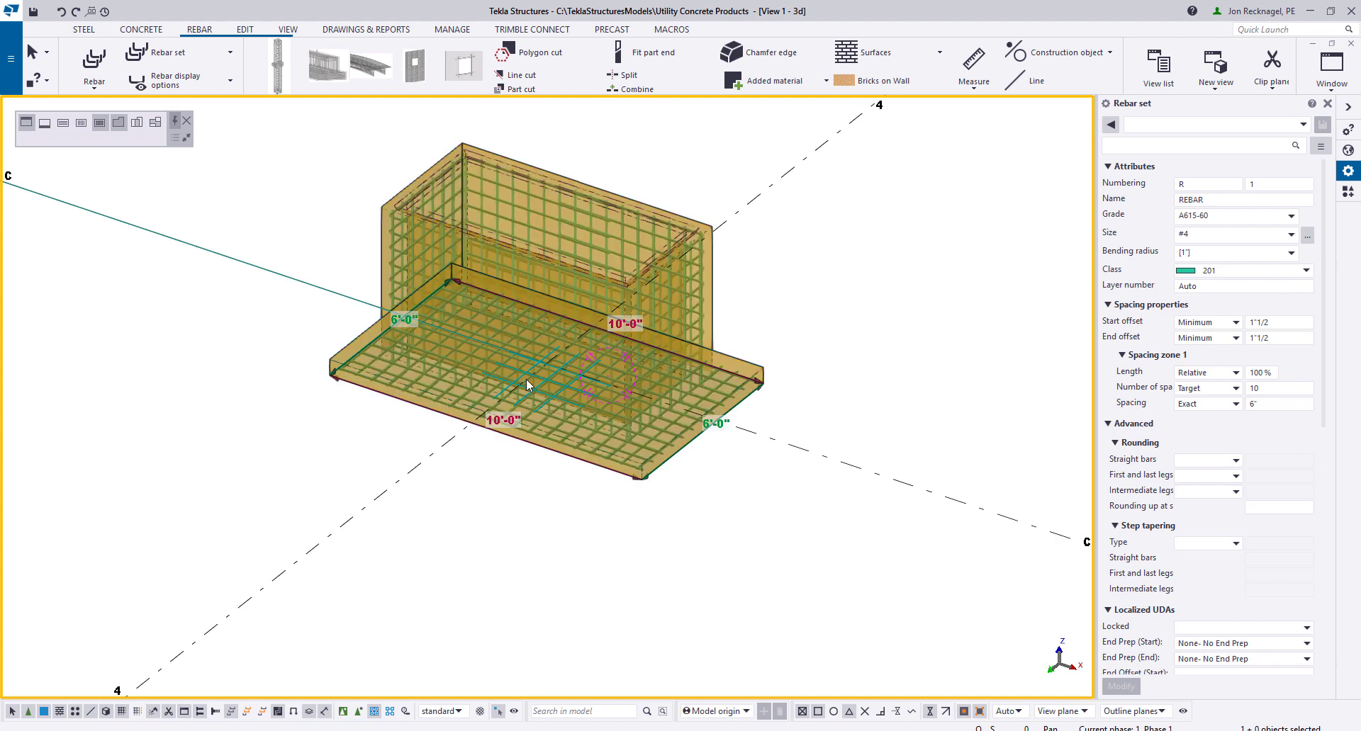
{"action": "middle_click_drag", "start_coordinate": [551, 390], "coordinate": [666, 404], "text": "ctrl"}
{"action": "right_click", "coordinate": [432, 437]}
{"action": "left_click", "coordinate": [474, 442]}
{"action": "scroll", "coordinate": [496, 390], "scroll_direction": "up", "scroll_amount": 3}
{"action": "scroll", "coordinate": [499, 381], "scroll_direction": "up", "scroll_amount": 2}
{"action": "middle_click_drag", "start_coordinate": [499, 381], "coordinate": [553, 399], "text": "ctrl"}
{"action": "scroll", "coordinate": [508, 401], "scroll_direction": "down", "scroll_amount": 4}
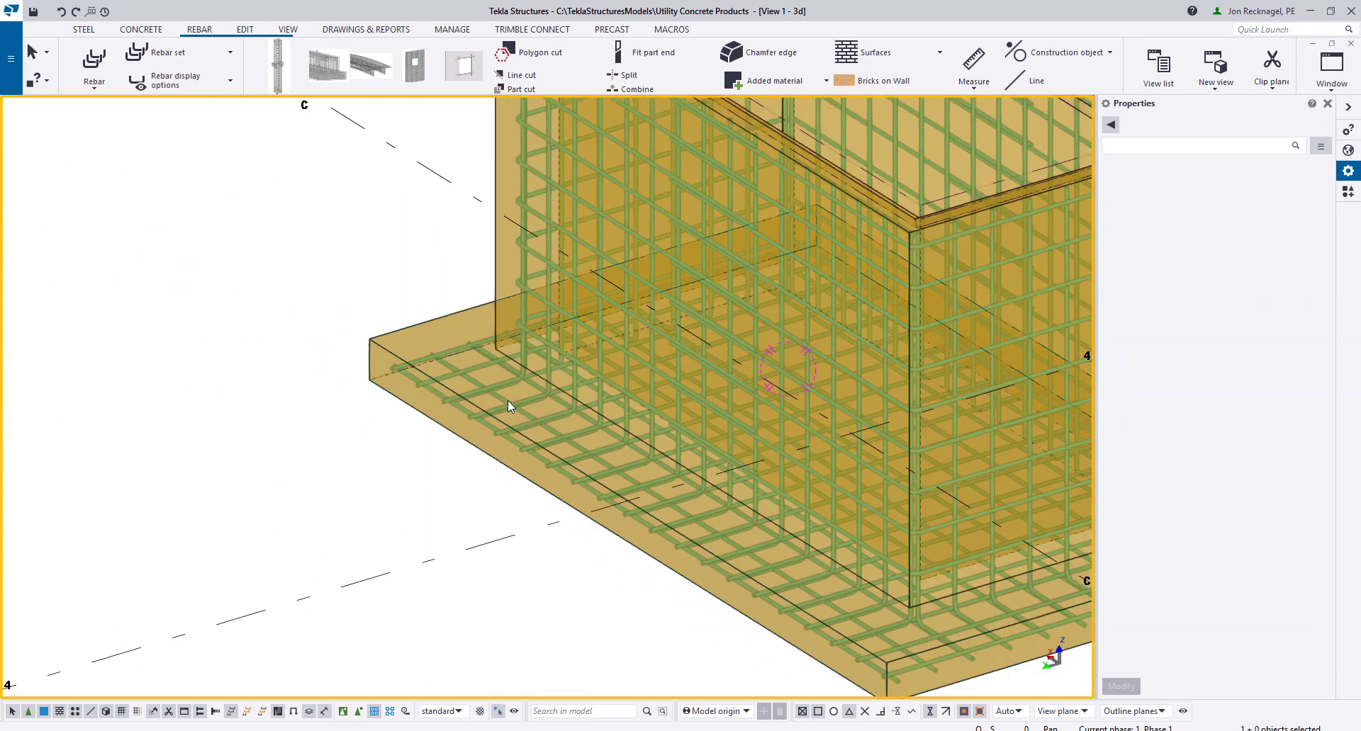
{"action": "scroll", "coordinate": [523, 410], "scroll_direction": "down", "scroll_amount": 2}
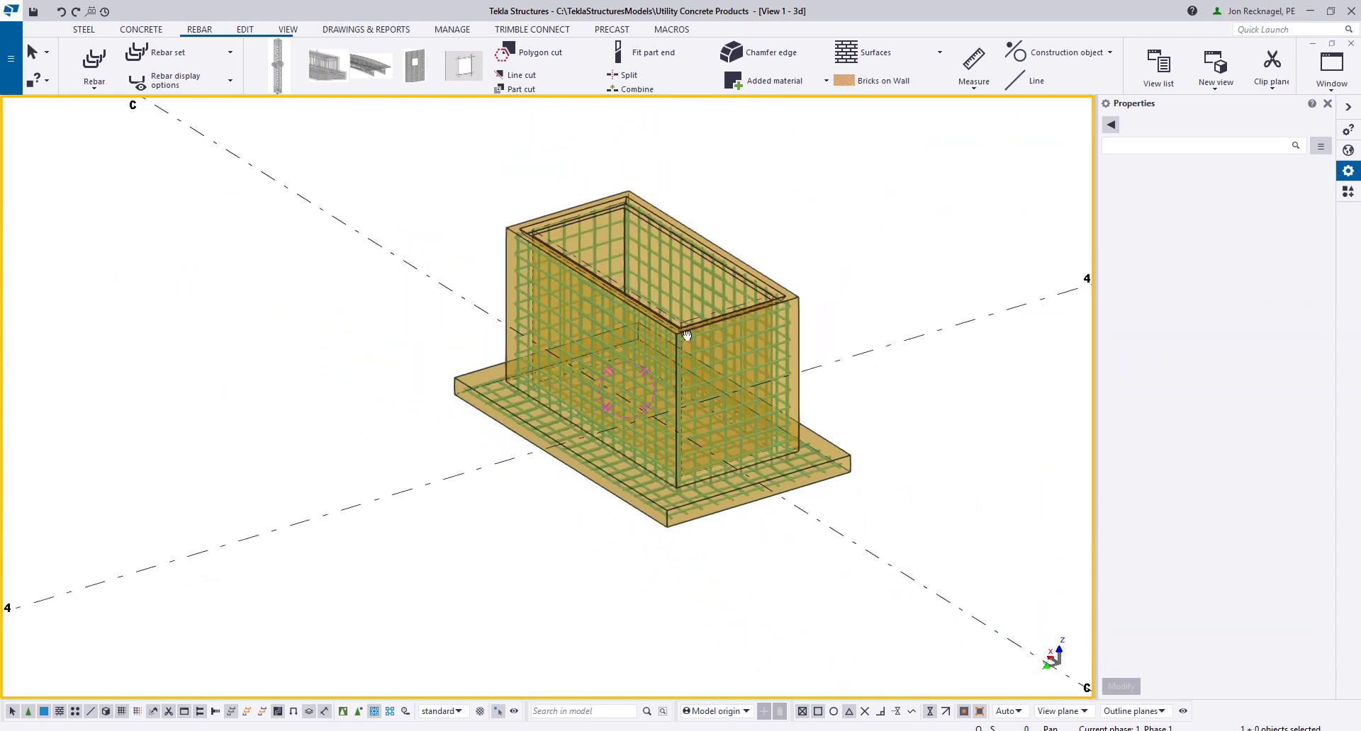
Redraw the view to bring the hidden upper box back above the reinforced lower box
{"action": "middle_click_drag", "start_coordinate": [671, 346], "coordinate": [522, 410]}
{"action": "scroll", "coordinate": [554, 365], "scroll_direction": "up", "scroll_amount": 2}
{"action": "scroll", "coordinate": [612, 409], "scroll_direction": "down", "scroll_amount": 3}
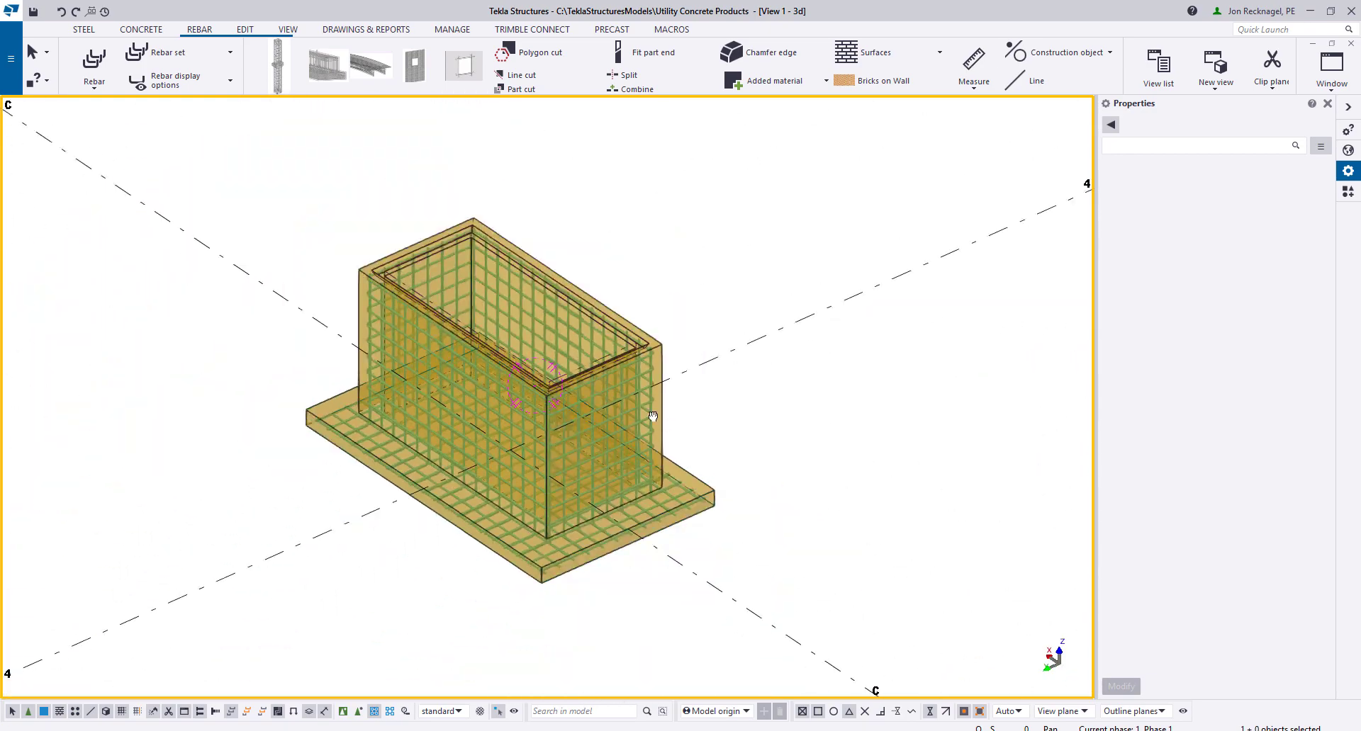
{"action": "middle_click_drag", "start_coordinate": [612, 410], "coordinate": [481, 380]}
{"action": "right_click", "coordinate": [576, 242]}
{"action": "left_click", "coordinate": [656, 324]}
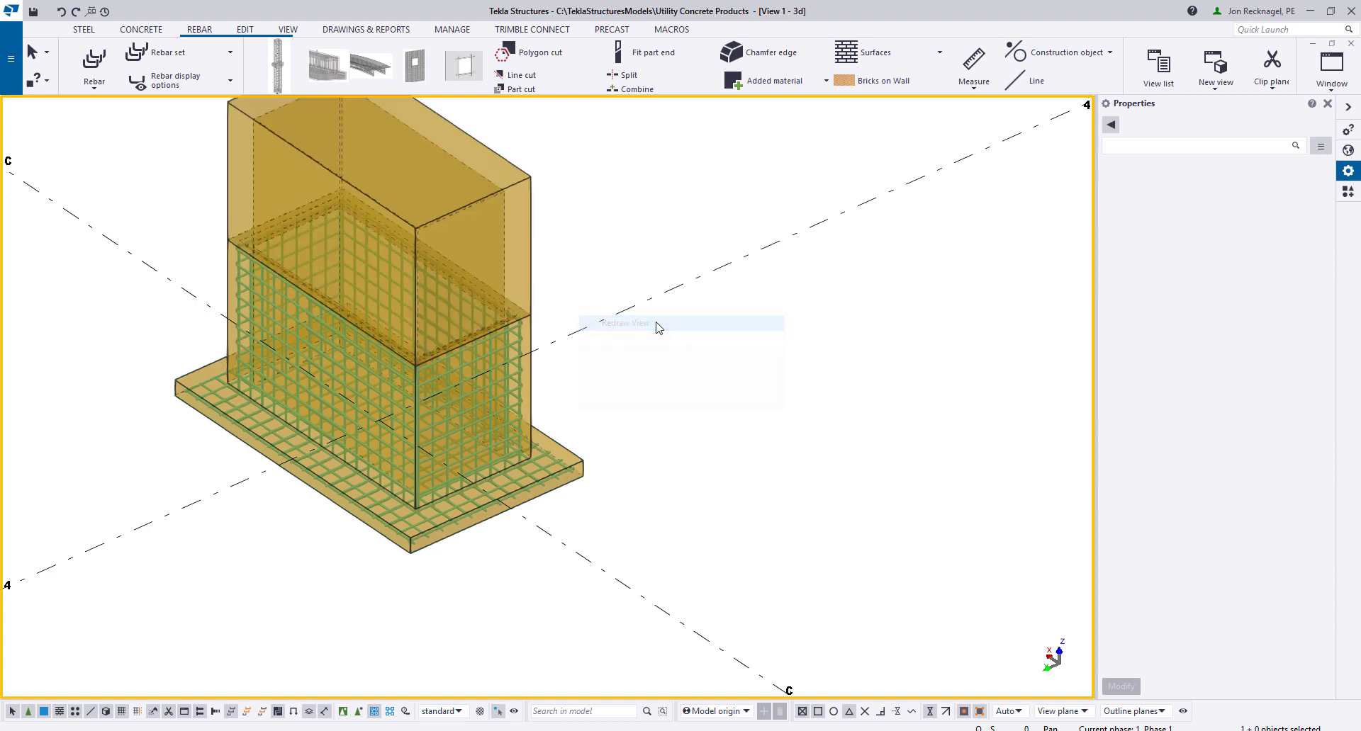
Hide the lower box's precast cast unit, leaving only the upper box displayed
{"action": "left_click", "coordinate": [581, 466]}
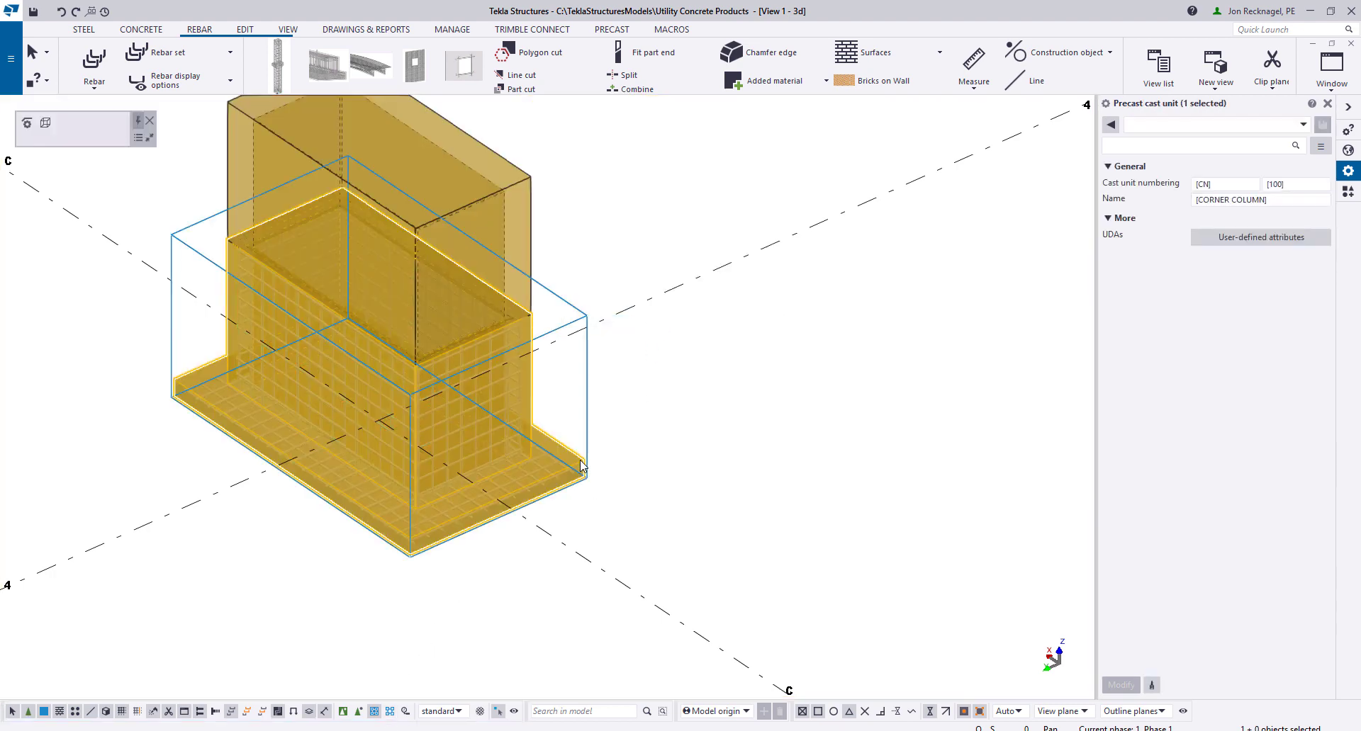
{"action": "right_click", "coordinate": [581, 466]}
{"action": "left_click", "coordinate": [674, 290]}
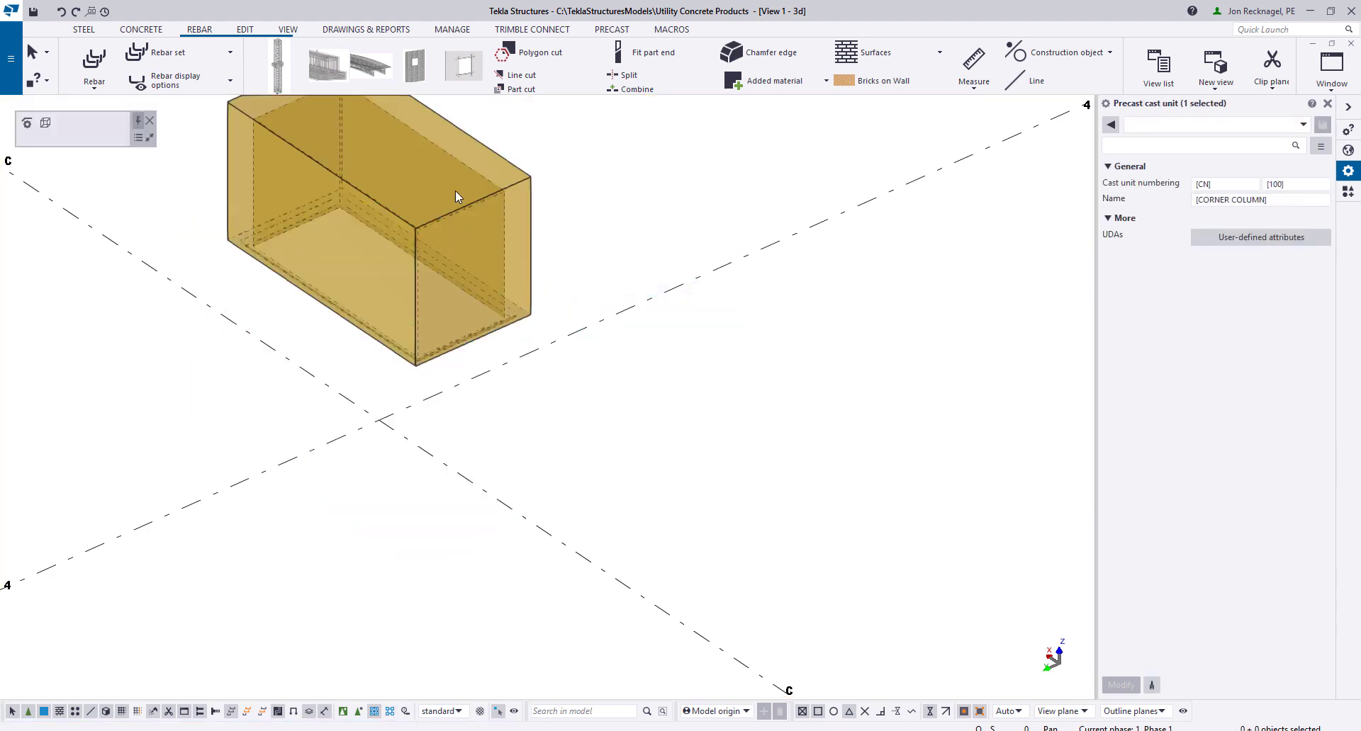
{"action": "middle_click_drag", "start_coordinate": [453, 201], "coordinate": [532, 331]}
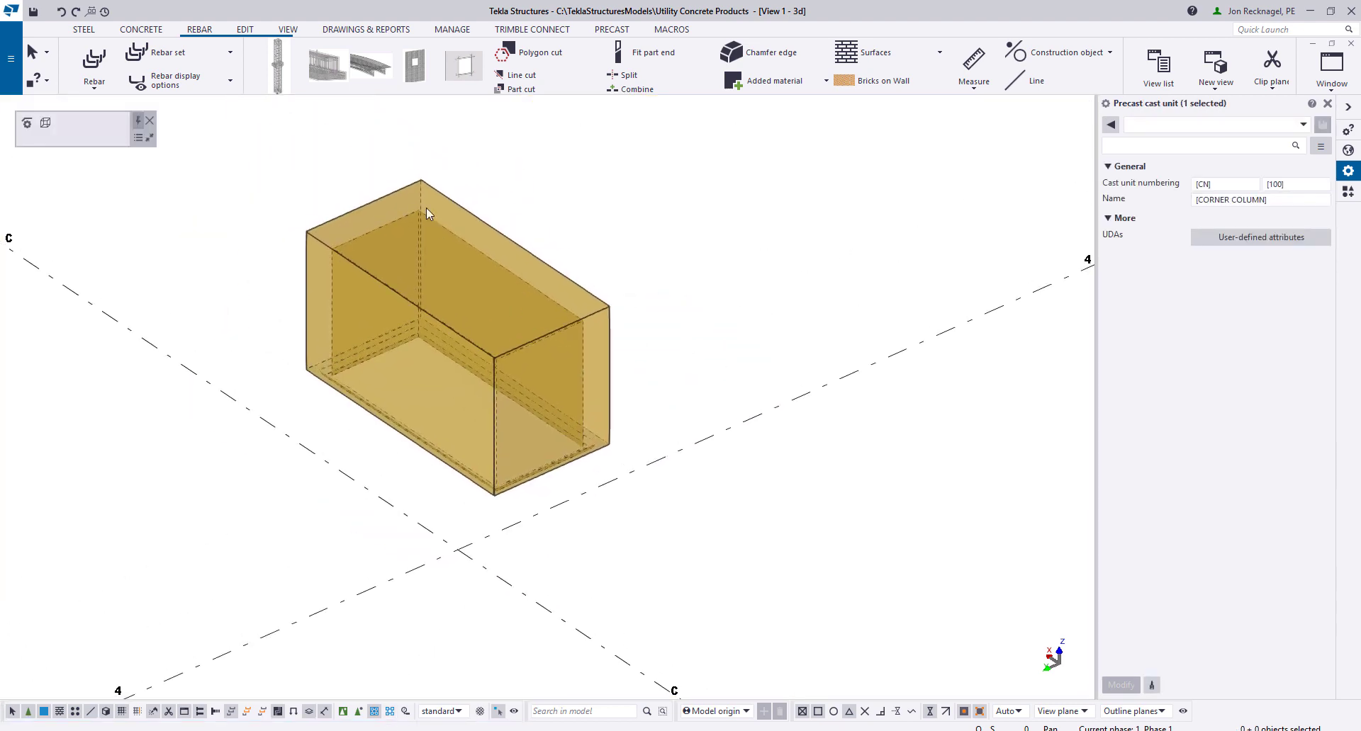
Create a crossing rebar set of horizontal #4 hoops around the upper box walls at 6" exact spacing
{"action": "left_click", "coordinate": [204, 53]}
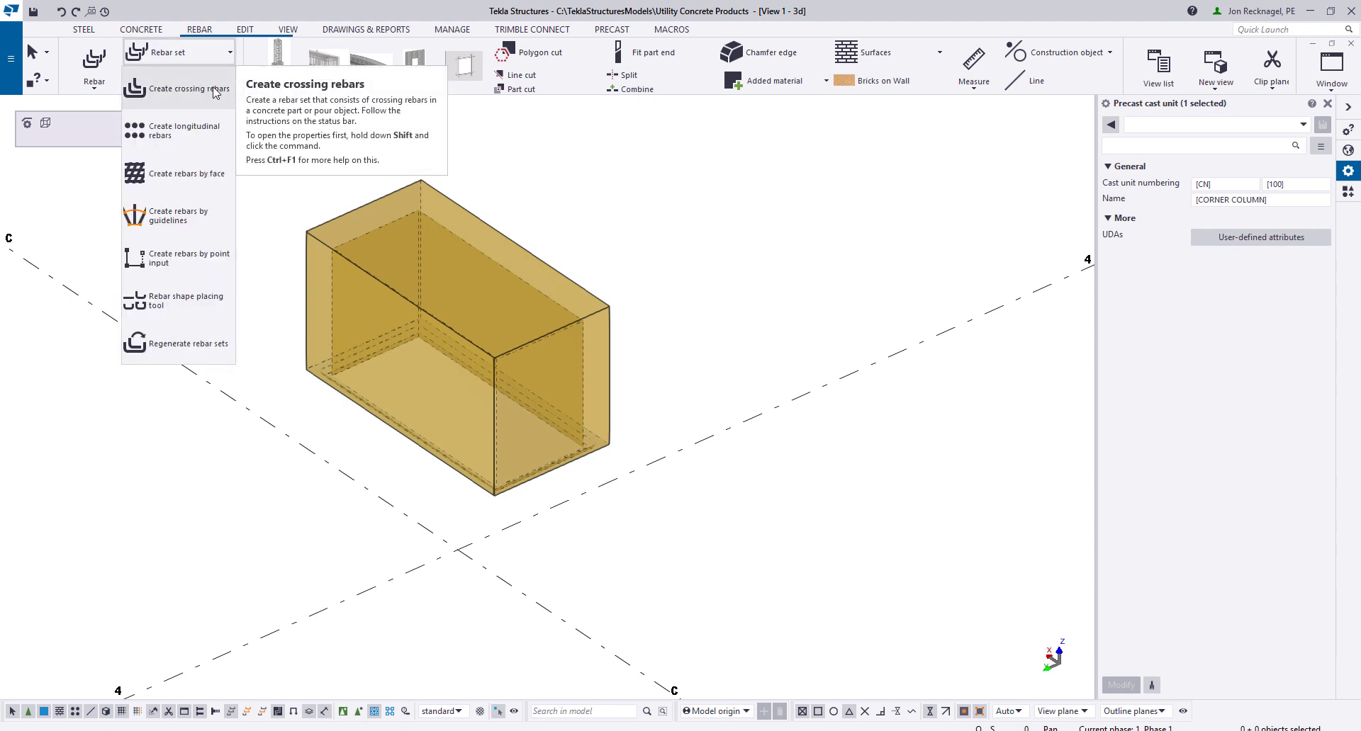
{"action": "left_click", "coordinate": [216, 91]}
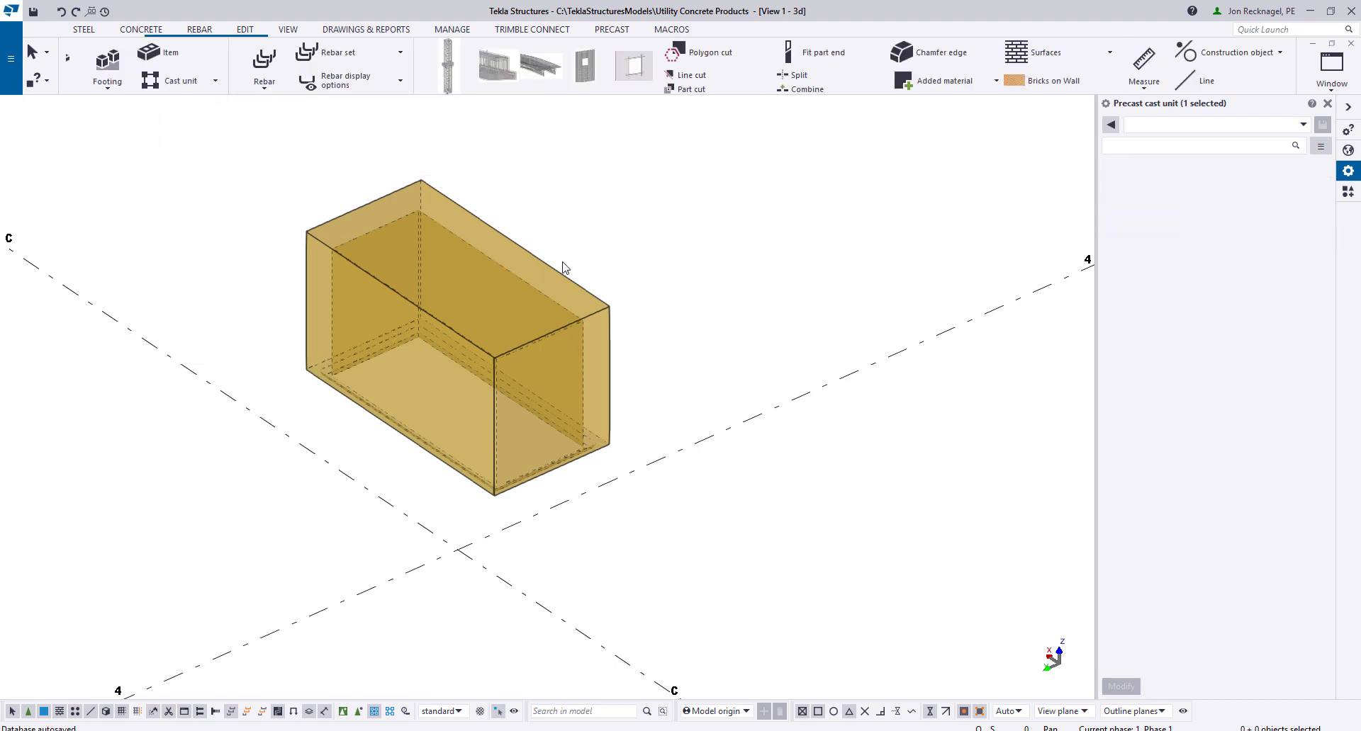
{"action": "scroll", "coordinate": [342, 278], "scroll_direction": "up", "scroll_amount": 2}
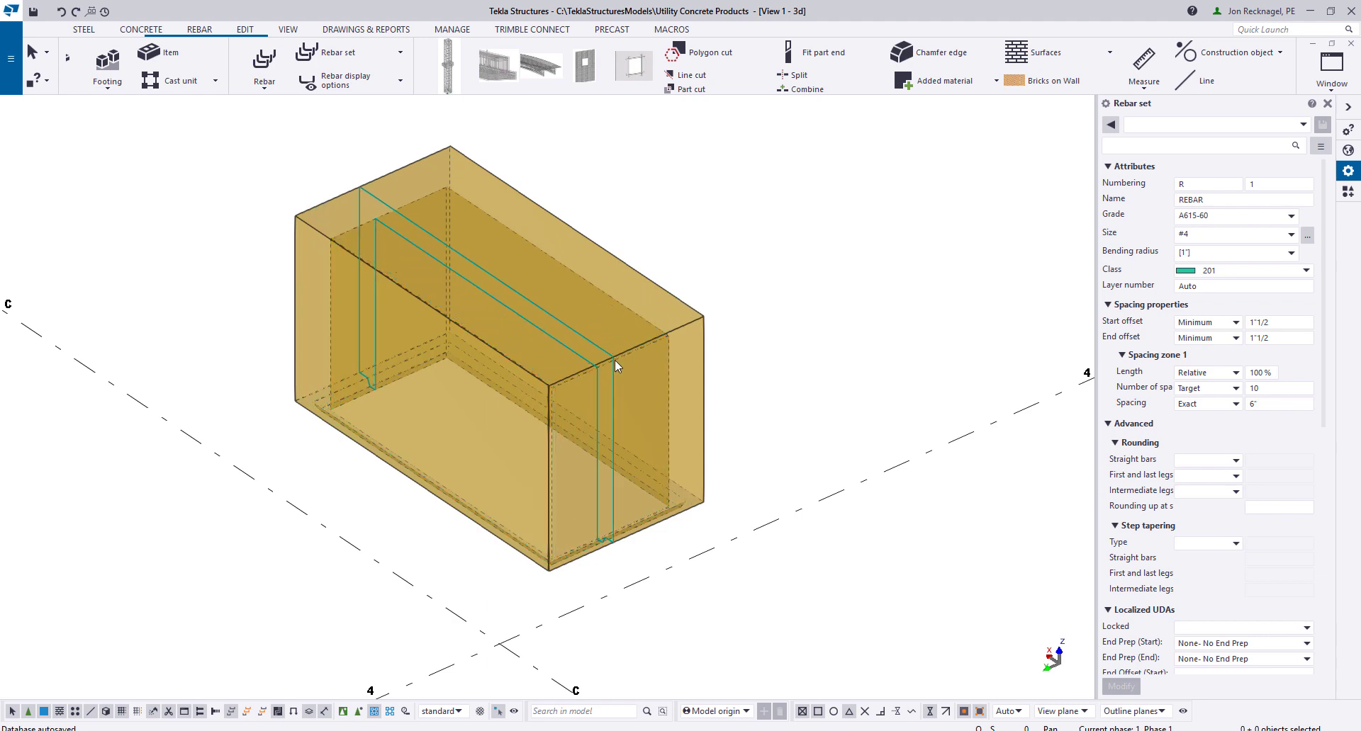
{"action": "left_click", "coordinate": [545, 434]}
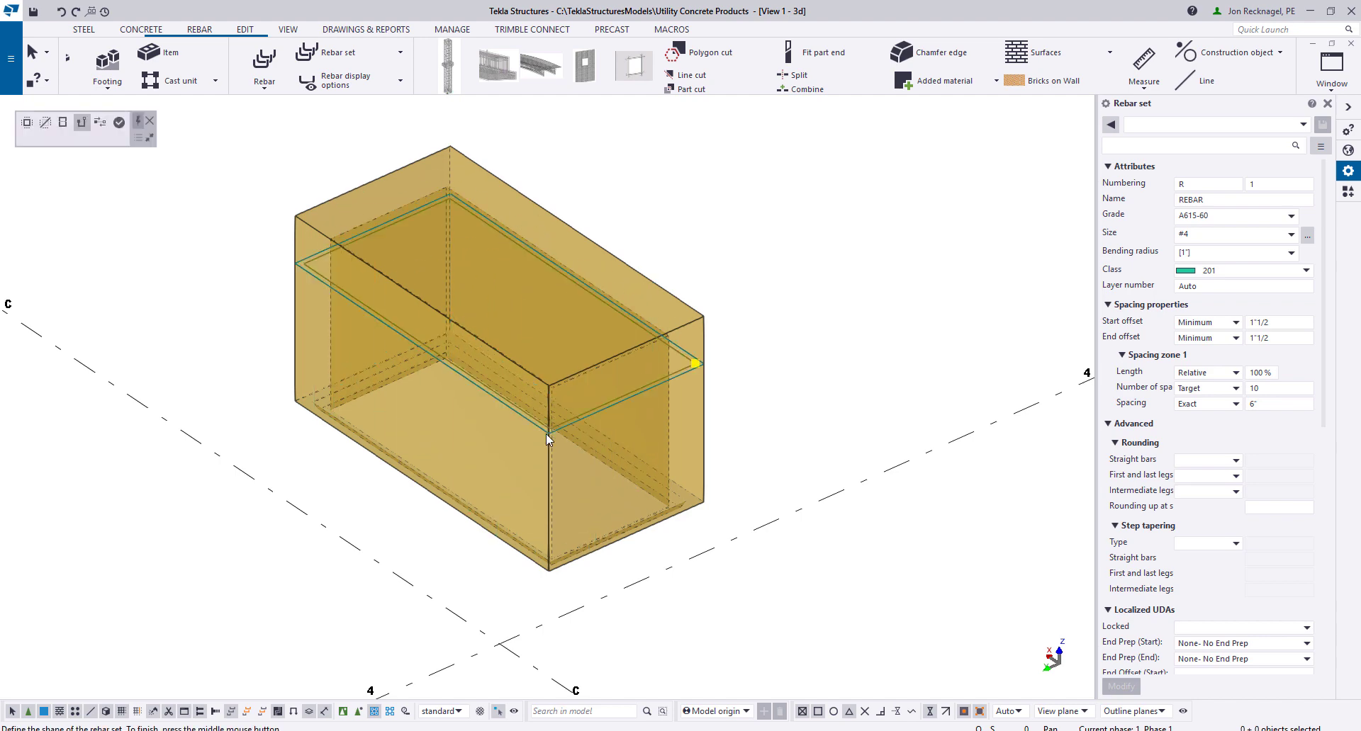
{"action": "middle_click", "coordinate": [444, 374]}
{"action": "right_click", "coordinate": [693, 161]}
{"action": "left_click", "coordinate": [695, 162]}
Split the upper box's horizontal hoops with lapping splitters at the midpoints of both long walls, and clear the selection
{"action": "left_click", "coordinate": [429, 354]}
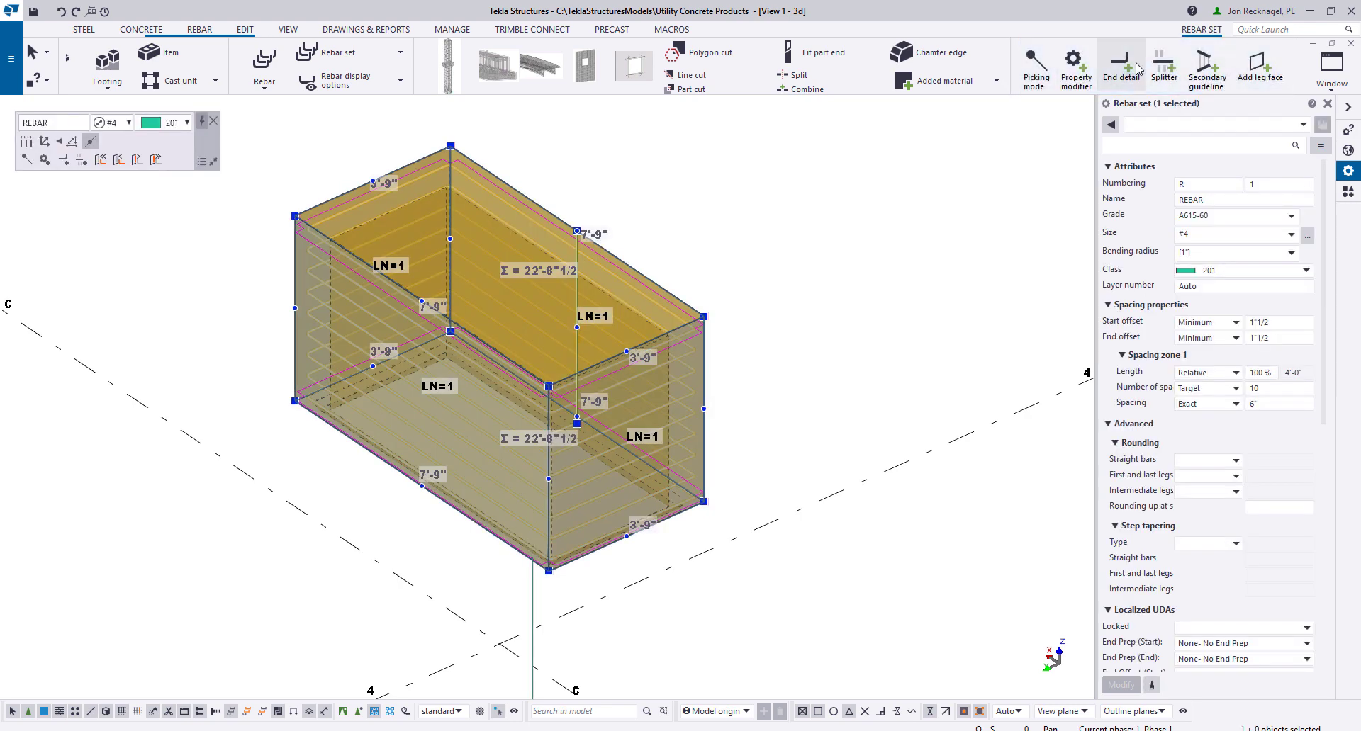
{"action": "left_click", "coordinate": [1164, 68]}
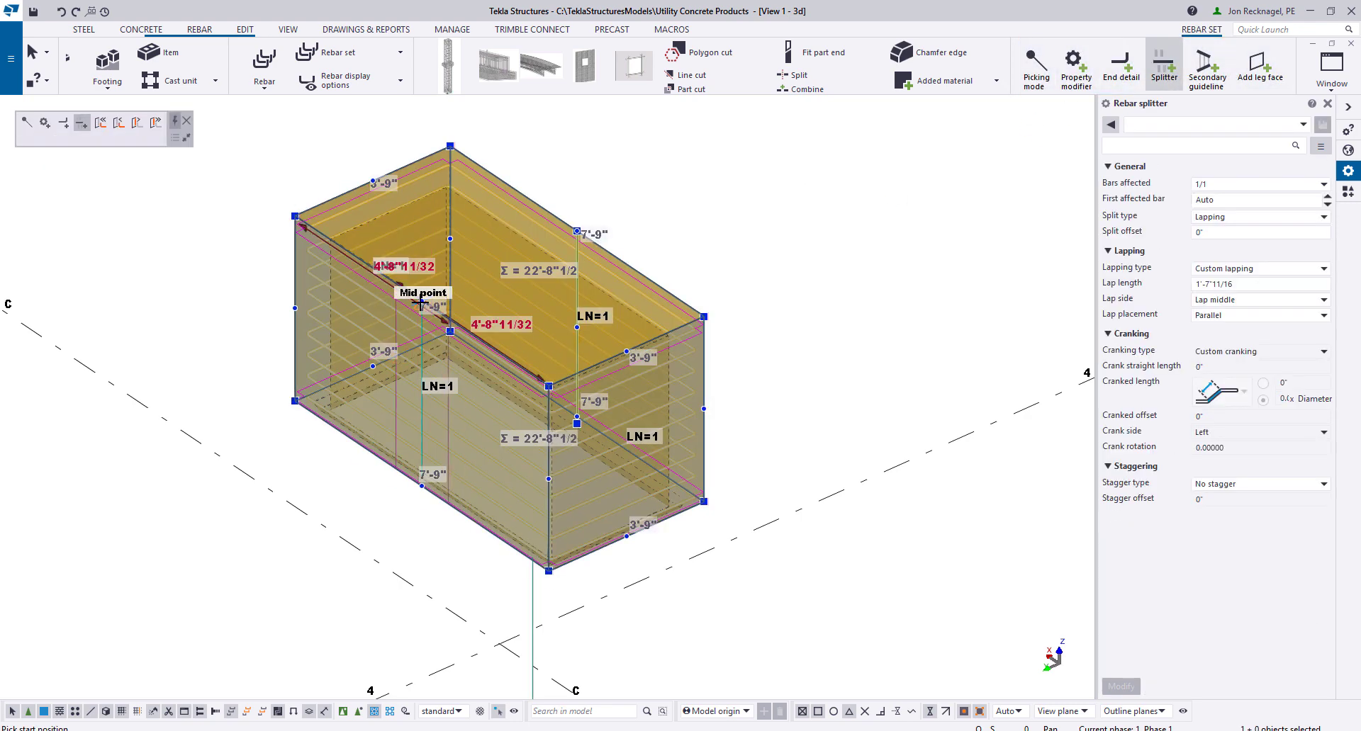
{"action": "left_click", "coordinate": [427, 307]}
{"action": "left_click", "coordinate": [577, 231]}
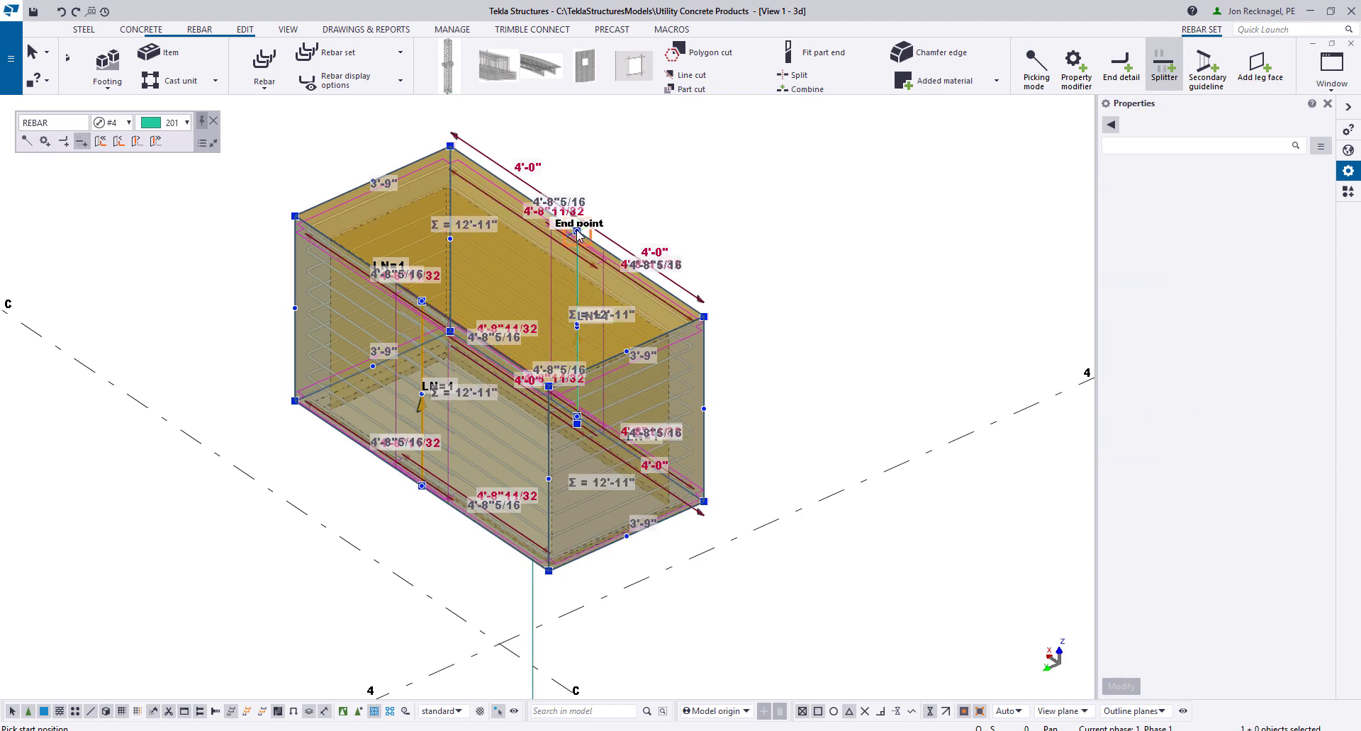
{"action": "right_click", "coordinate": [620, 193]}
{"action": "left_click", "coordinate": [652, 202]}
{"action": "left_click", "coordinate": [427, 416]}
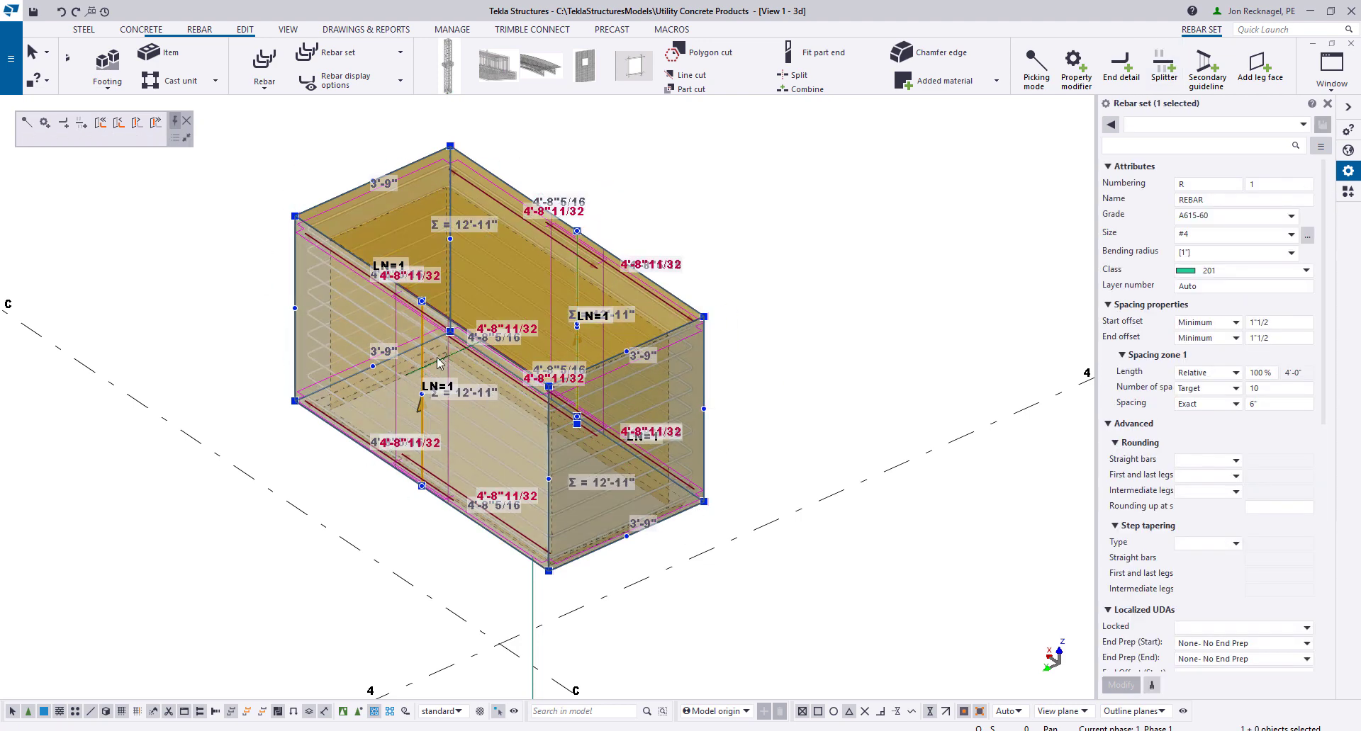
{"action": "left_click", "coordinate": [704, 203]}
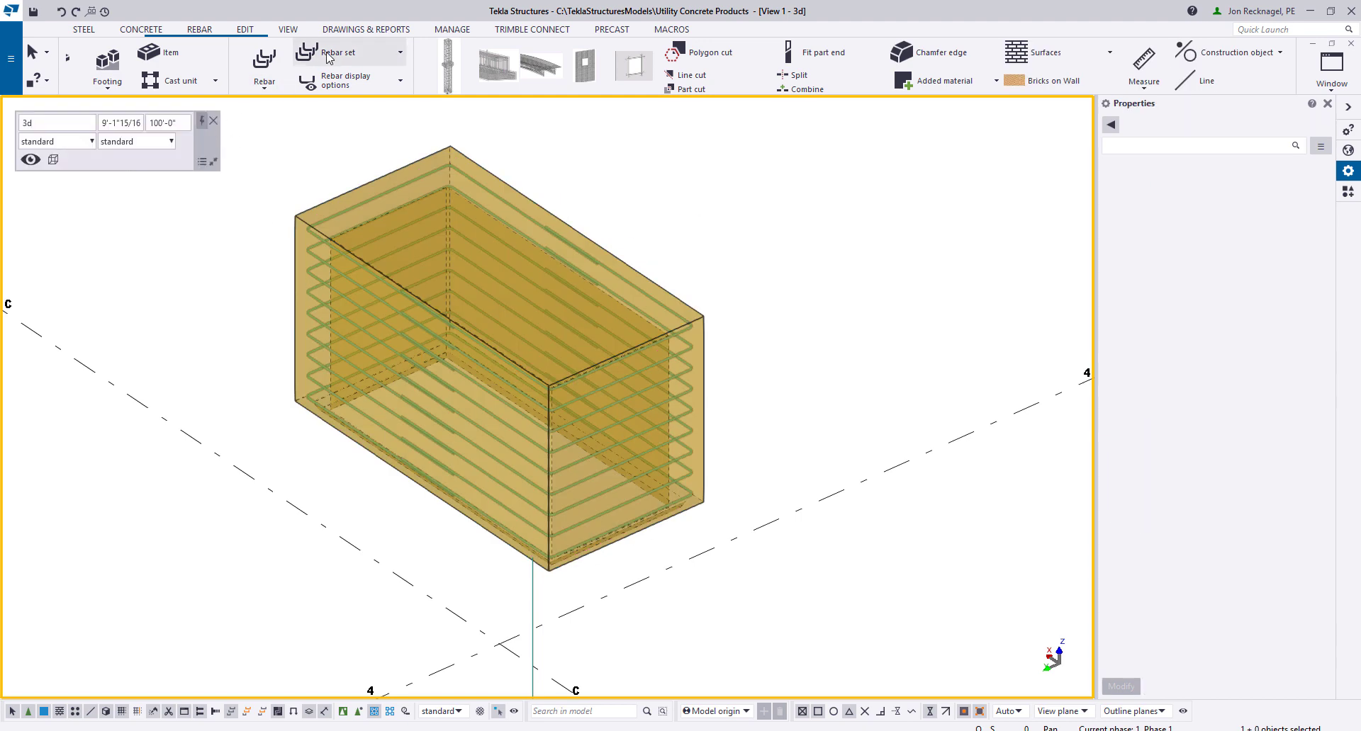
Create a crossing rebar set of #4 bars at 6" running across the upper box's top slab and down both long walls
{"action": "left_click", "coordinate": [350, 55]}
{"action": "left_click", "coordinate": [358, 88]}
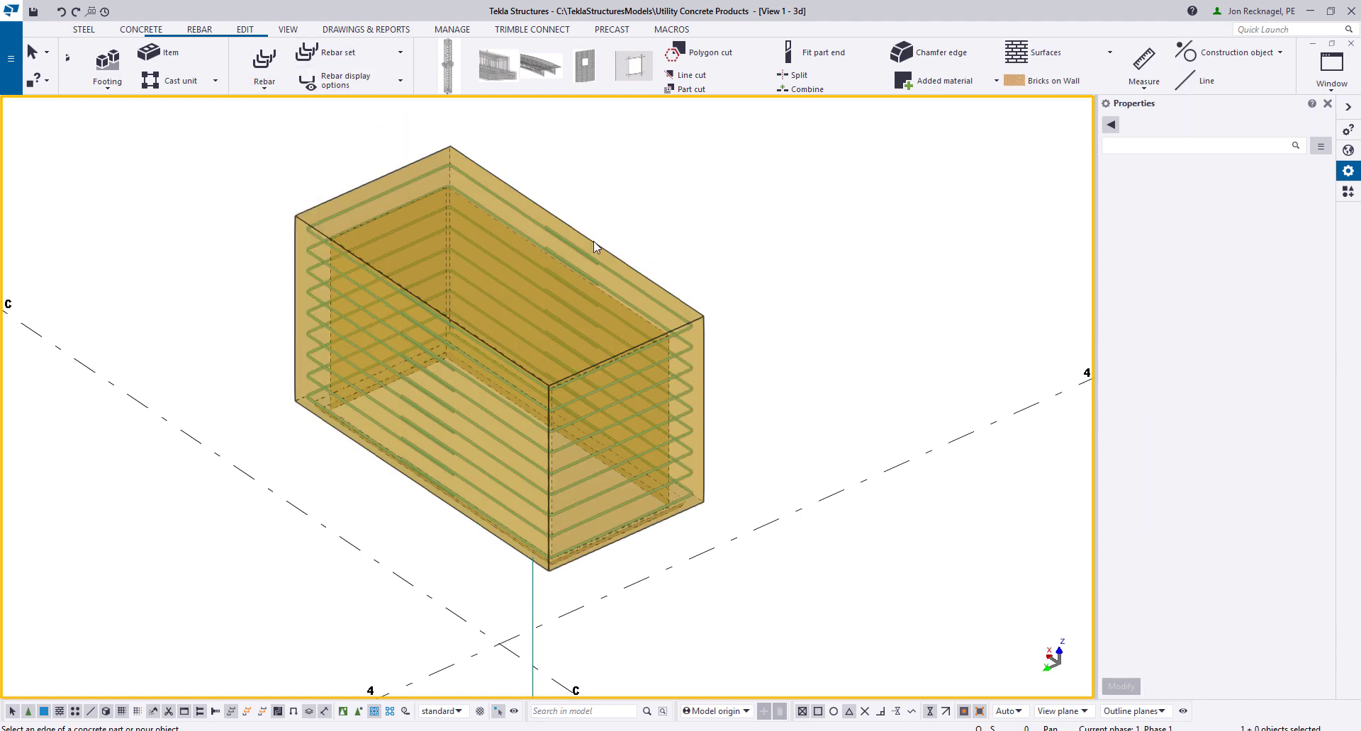
{"action": "left_click", "coordinate": [594, 246]}
{"action": "scroll", "coordinate": [587, 263], "scroll_direction": "up", "scroll_amount": 2}
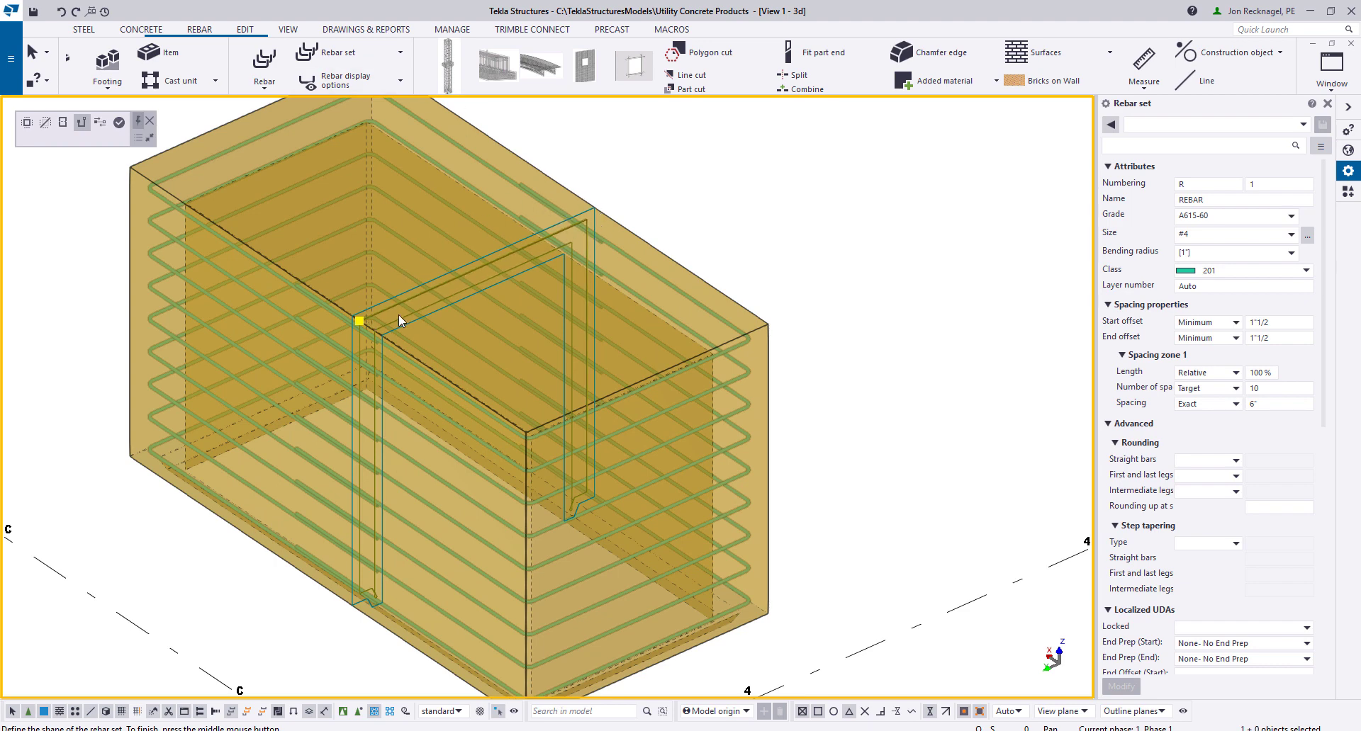
{"action": "left_click", "coordinate": [45, 126]}
{"action": "scroll", "coordinate": [349, 344], "scroll_direction": "up", "scroll_amount": 3}
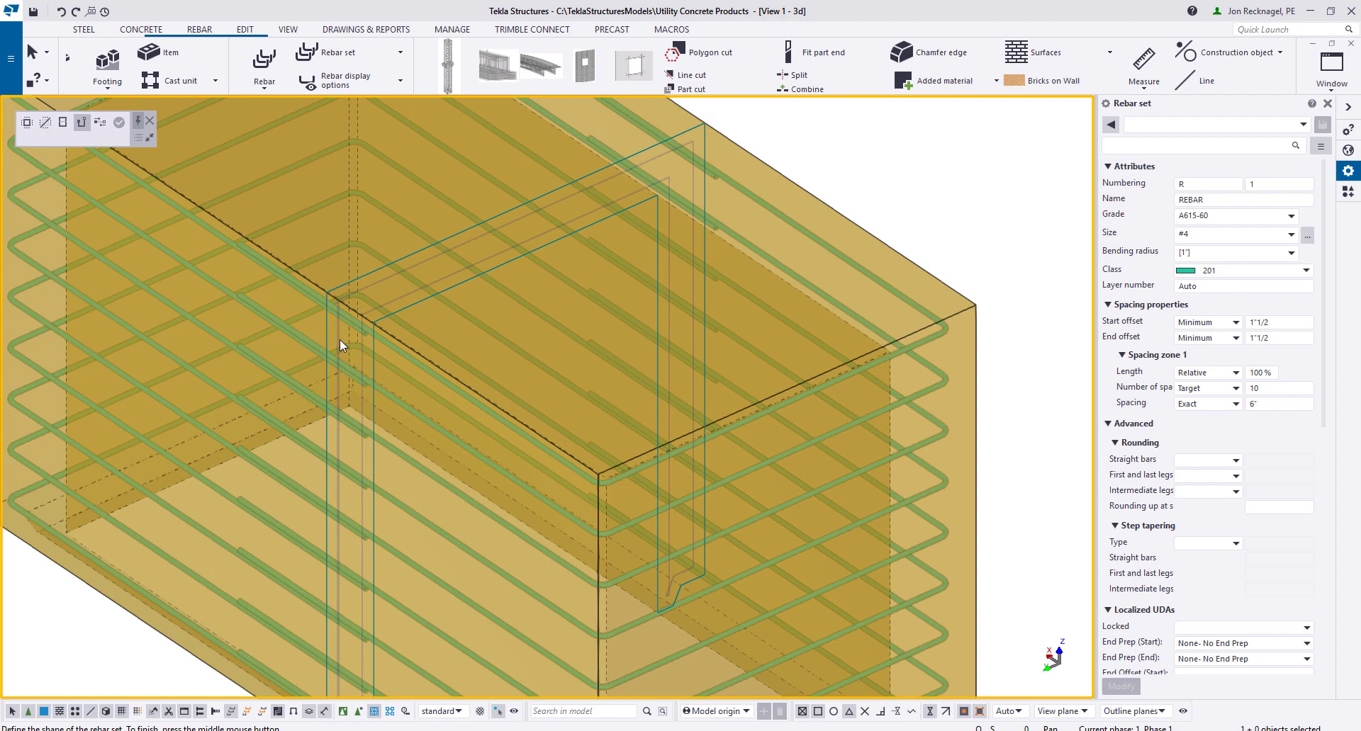
{"action": "left_click", "coordinate": [340, 342]}
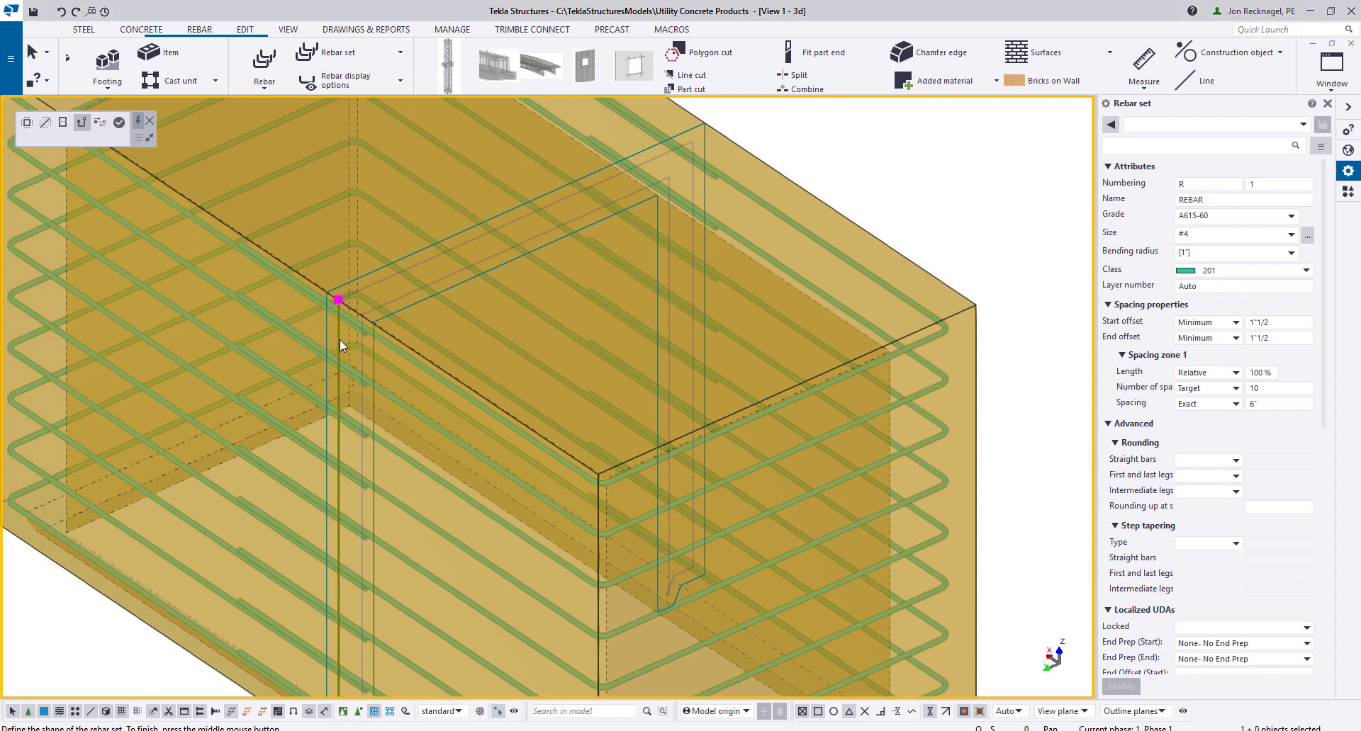
{"action": "left_click", "coordinate": [391, 279]}
{"action": "scroll", "coordinate": [385, 278], "scroll_direction": "down", "scroll_amount": 1}
{"action": "middle_click_drag", "start_coordinate": [632, 199], "coordinate": [455, 245]}
{"action": "scroll", "coordinate": [455, 245], "scroll_direction": "up", "scroll_amount": 4}
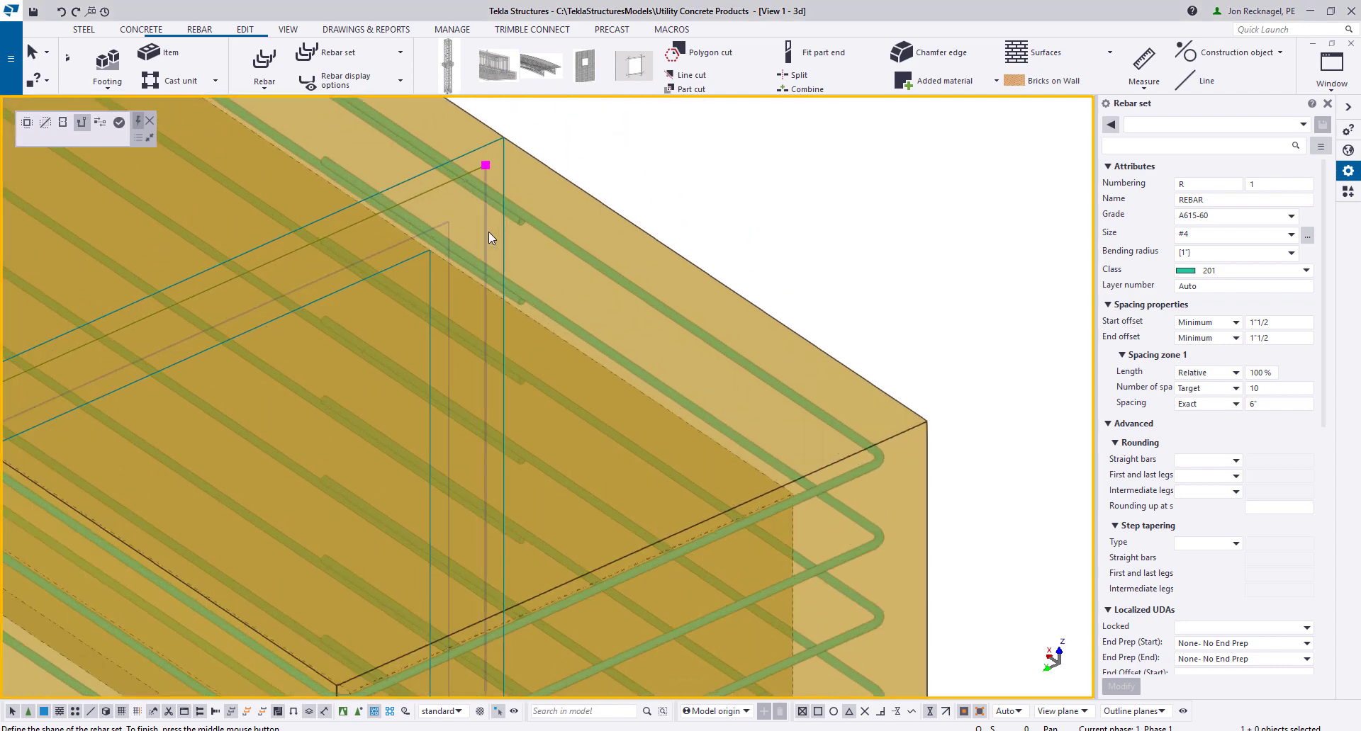
{"action": "middle_click", "coordinate": [488, 232]}
{"action": "scroll", "coordinate": [487, 232], "scroll_direction": "down", "scroll_amount": 3}
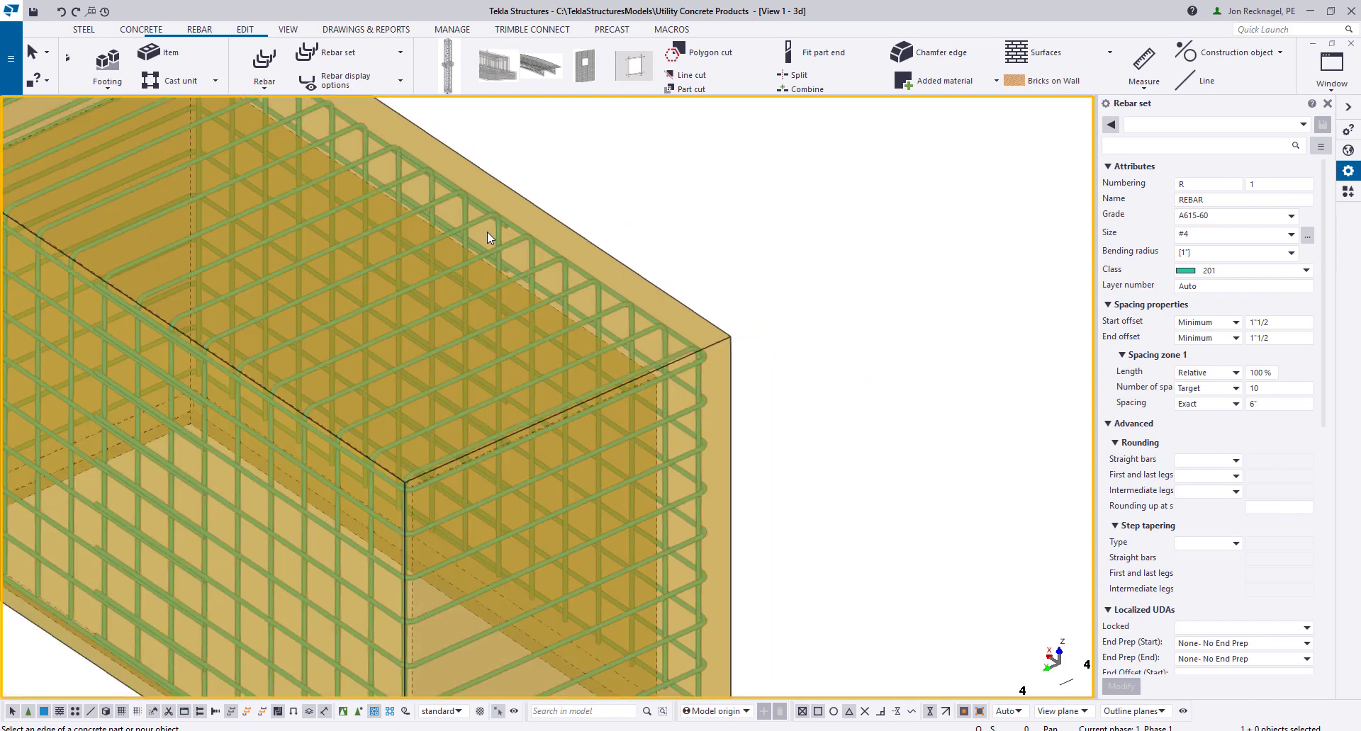
Create a crossing rebar set of #4 bars at 6" running lengthwise through the upper box's top slab and down both short walls
{"action": "scroll", "coordinate": [486, 236], "scroll_direction": "down", "scroll_amount": 3}
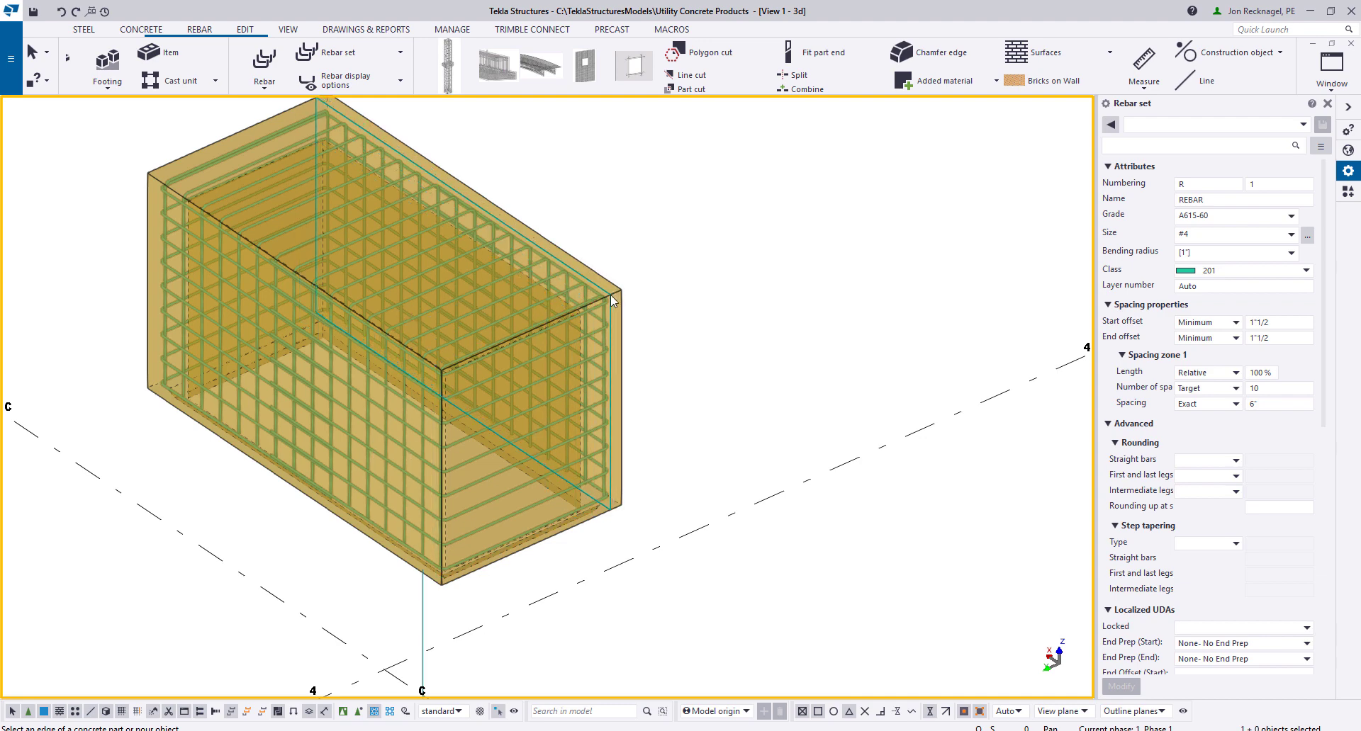
{"action": "left_click", "coordinate": [530, 332]}
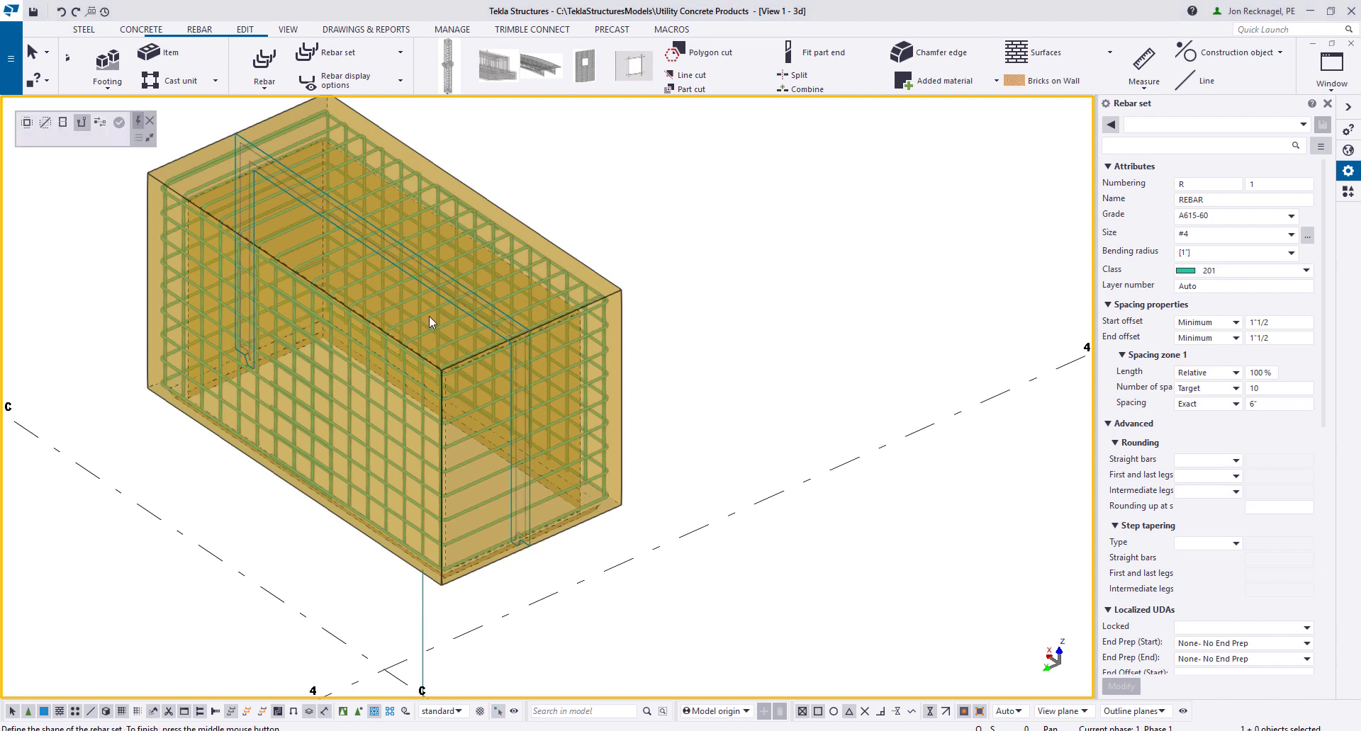
{"action": "scroll", "coordinate": [510, 348], "scroll_direction": "up", "scroll_amount": 3}
{"action": "left_click", "coordinate": [543, 353]}
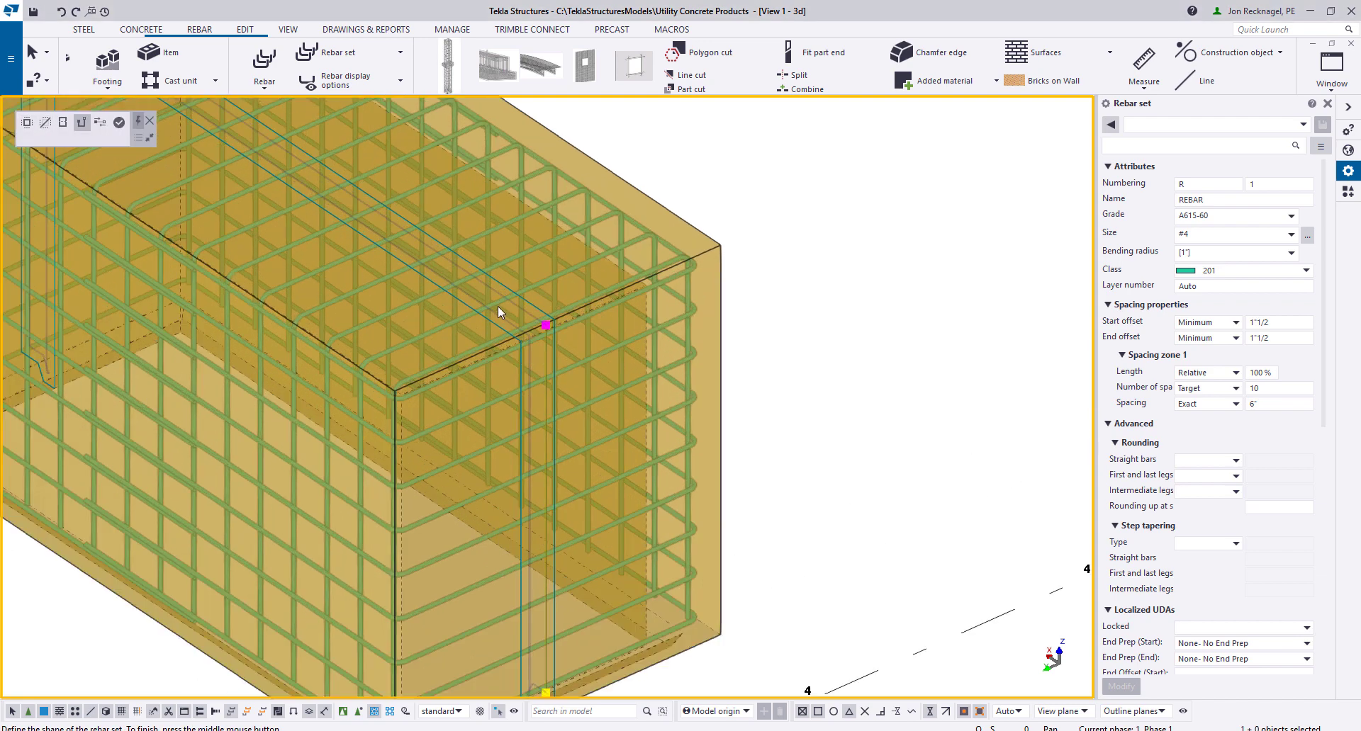
{"action": "scroll", "coordinate": [389, 249], "scroll_direction": "down", "scroll_amount": 4}
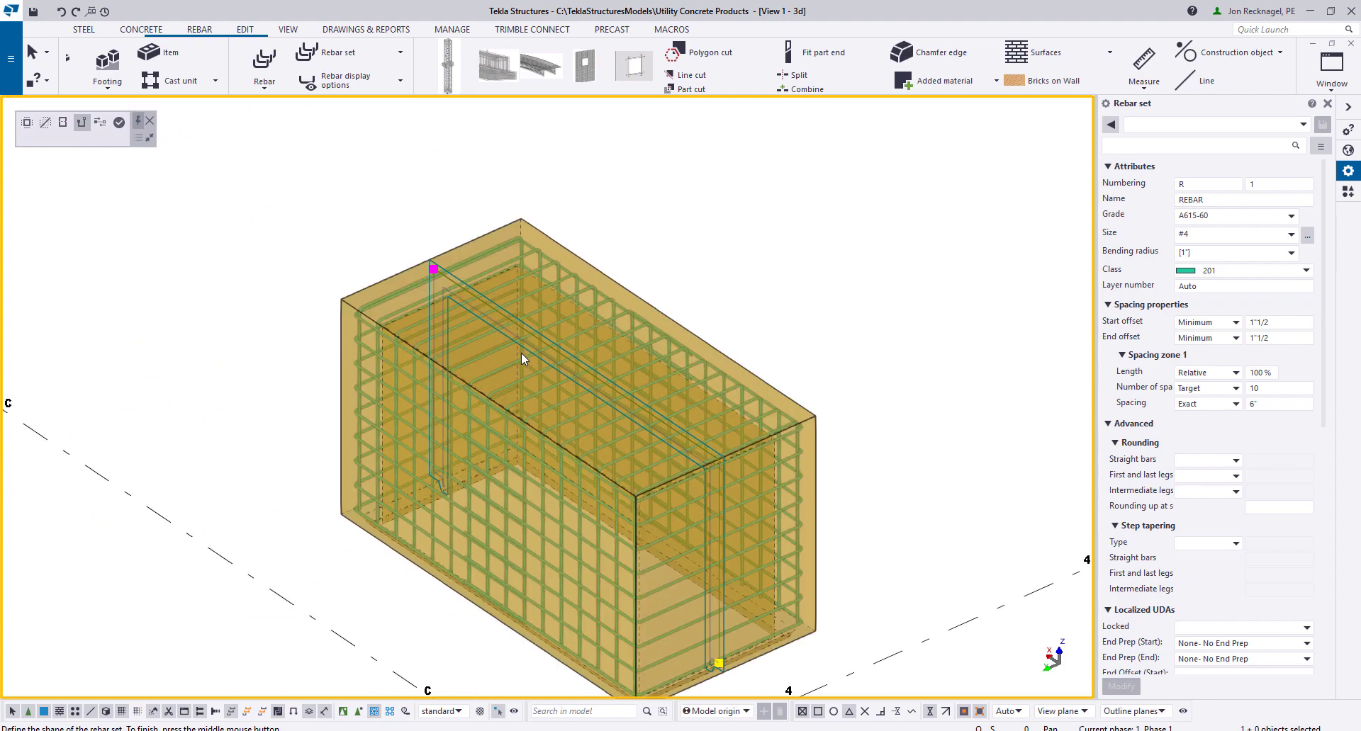
{"action": "scroll", "coordinate": [432, 284], "scroll_direction": "up", "scroll_amount": 5}
{"action": "scroll", "coordinate": [438, 273], "scroll_direction": "down", "scroll_amount": 5}
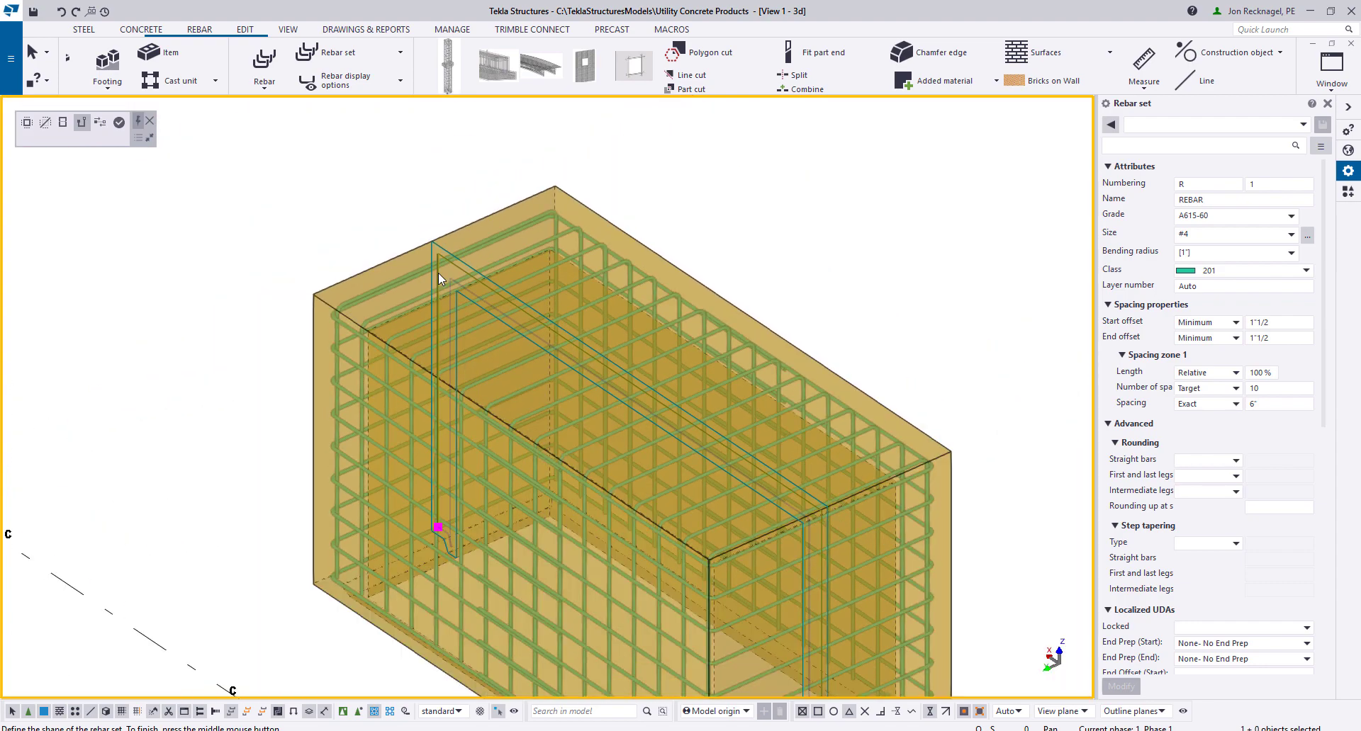
{"action": "middle_click", "coordinate": [438, 273]}
{"action": "scroll", "coordinate": [438, 273], "scroll_direction": "down", "scroll_amount": 4}
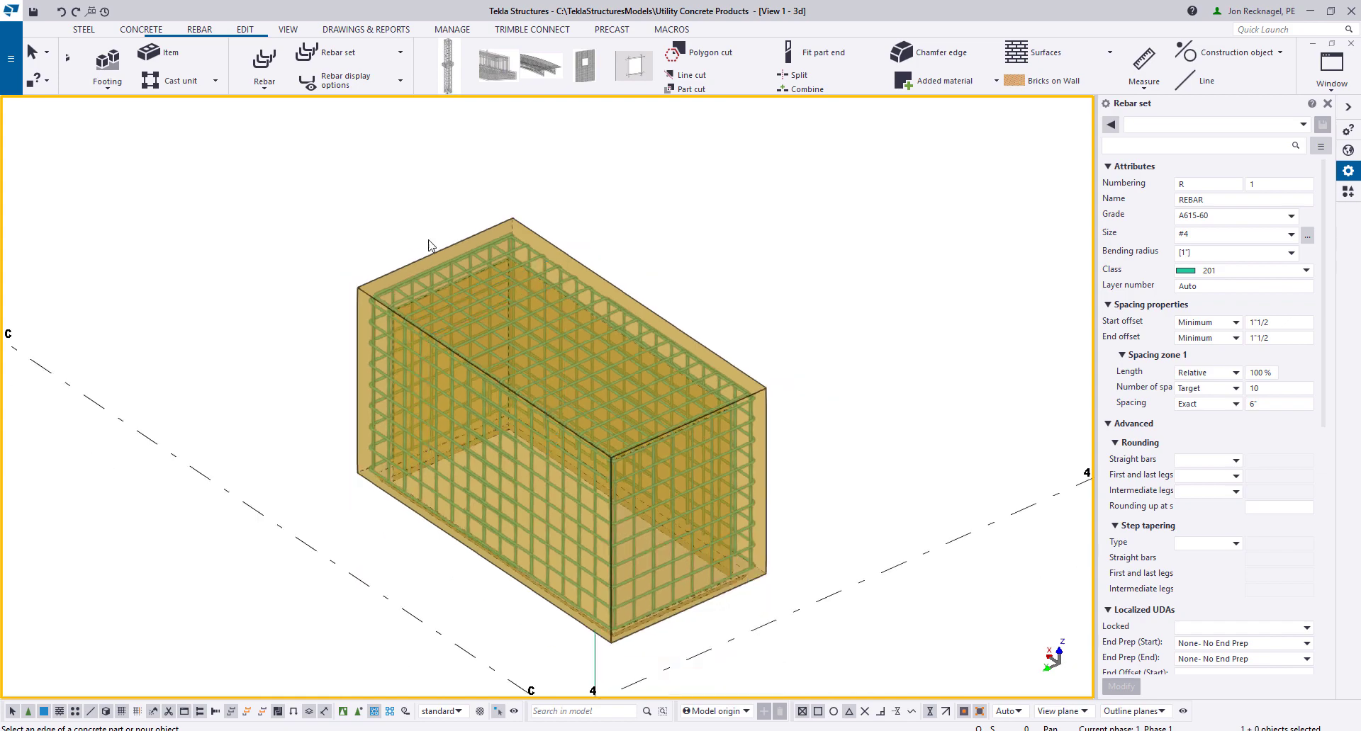
{"action": "right_click", "coordinate": [718, 258]}
{"action": "left_click", "coordinate": [744, 268]}
Redraw the view to show the reinforced lower and upper boxes together from another angle
{"action": "scroll", "coordinate": [632, 432], "scroll_direction": "up", "scroll_amount": 2}
{"action": "key", "text": "v"}
{"action": "left_click", "coordinate": [662, 404]}
{"action": "middle_click_drag", "start_coordinate": [700, 406], "coordinate": [439, 397], "text": "ctrl"}
{"action": "scroll", "coordinate": [615, 409], "scroll_direction": "down", "scroll_amount": 3}
{"action": "middle_click_drag", "start_coordinate": [901, 554], "coordinate": [708, 525]}
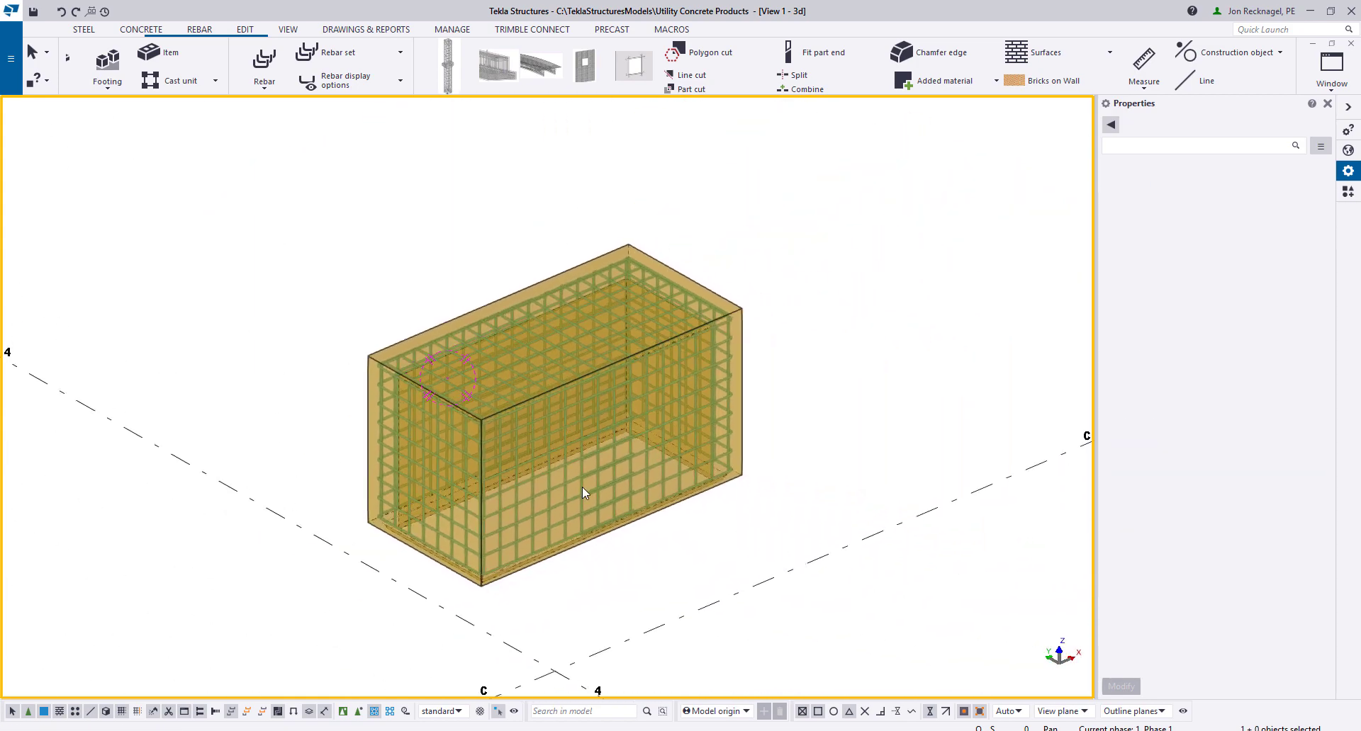
{"action": "right_click", "coordinate": [318, 242]}
{"action": "left_click", "coordinate": [437, 325]}
{"action": "scroll", "coordinate": [524, 338], "scroll_direction": "down", "scroll_amount": 3}
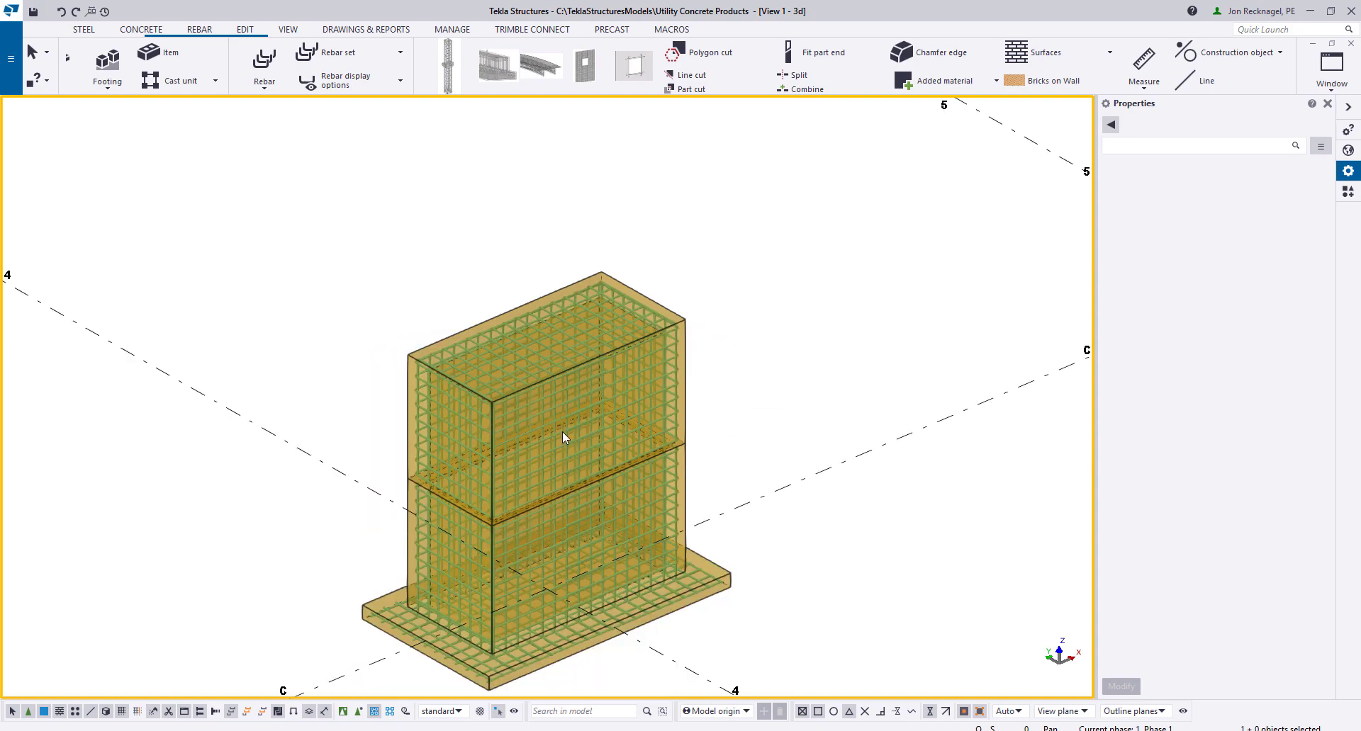
{"action": "middle_click_drag", "start_coordinate": [484, 341], "coordinate": [462, 227]}
{"action": "middle_click_drag", "start_coordinate": [477, 313], "coordinate": [886, 316], "text": "ctrl"}
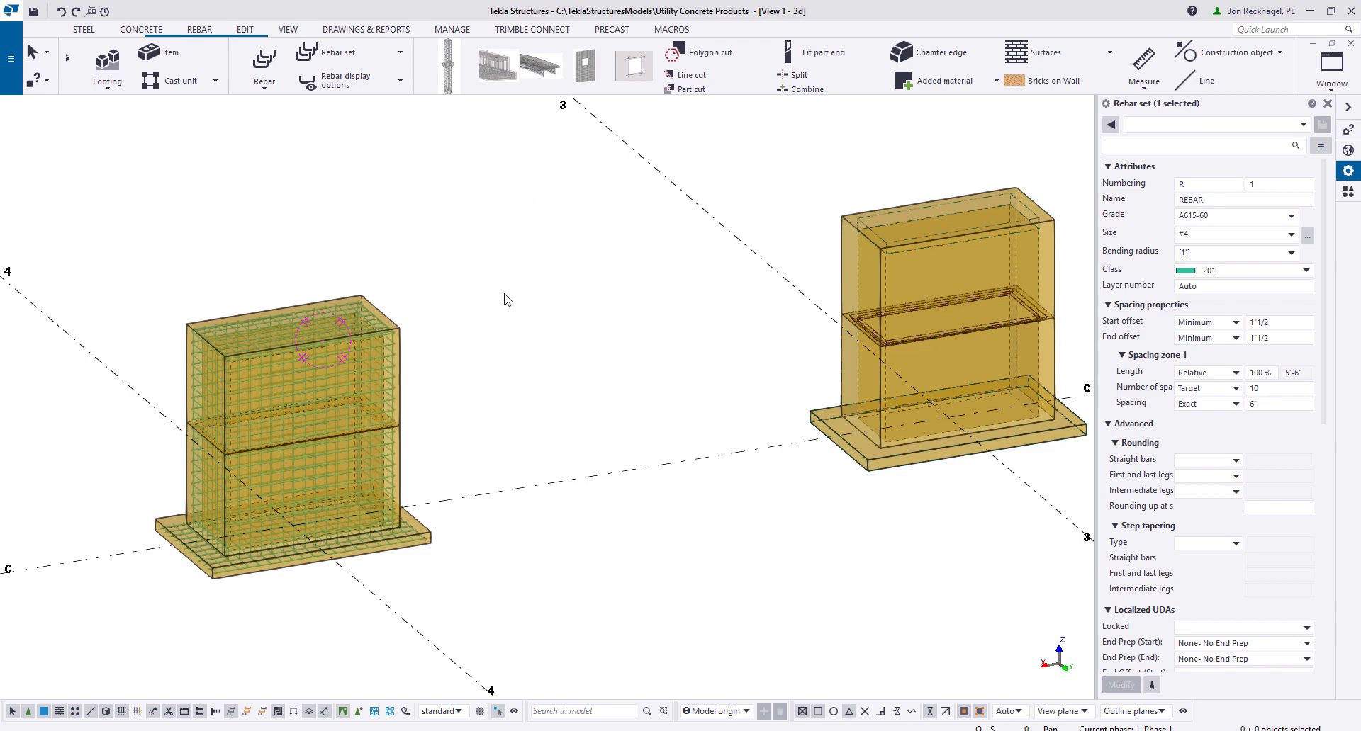
Place a concrete beam between the midpoints of the short top edges of the unreinforced upper box at grid 3
{"action": "middle_click_drag", "start_coordinate": [525, 287], "coordinate": [334, 316]}
{"action": "scroll", "coordinate": [747, 262], "scroll_direction": "up", "scroll_amount": 3}
{"action": "middle_click_drag", "start_coordinate": [747, 261], "coordinate": [561, 270]}
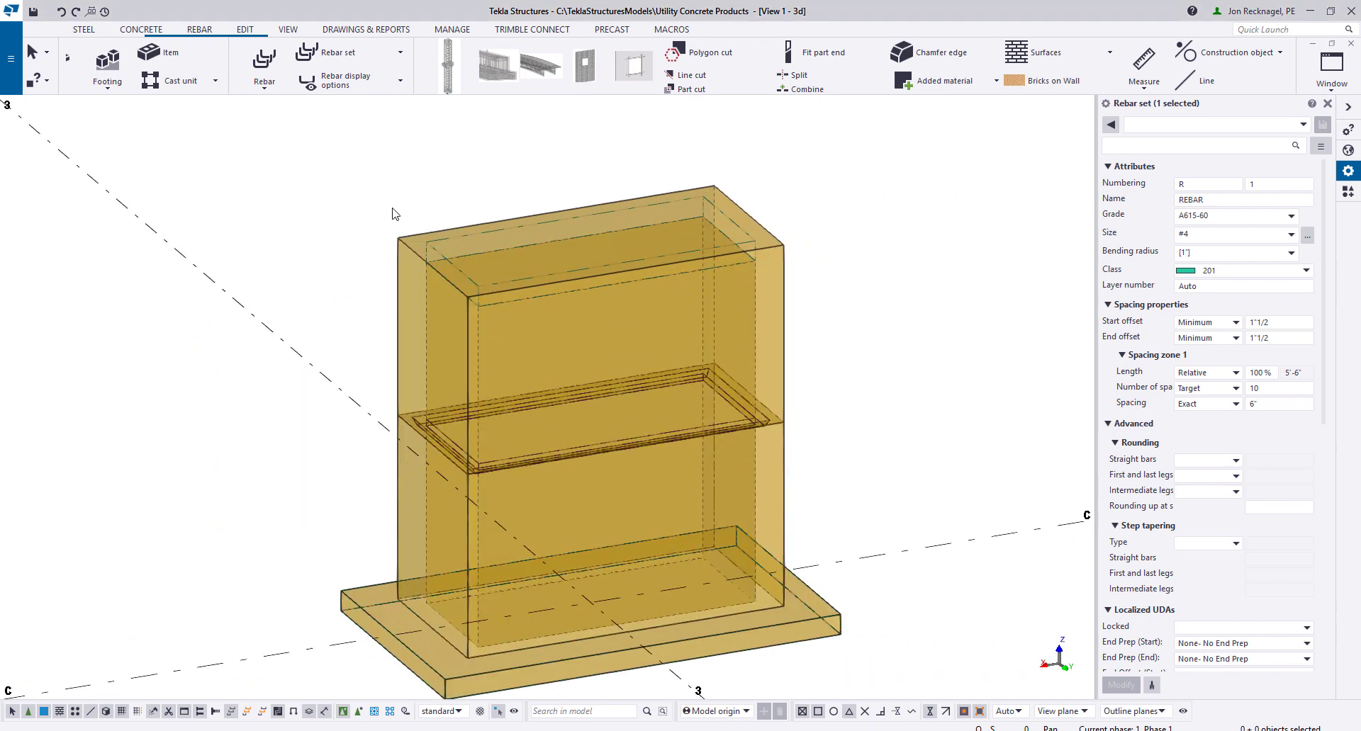
{"action": "left_click", "coordinate": [136, 33]}
{"action": "left_click", "coordinate": [130, 62]}
{"action": "scroll", "coordinate": [578, 220], "scroll_direction": "up", "scroll_amount": 2}
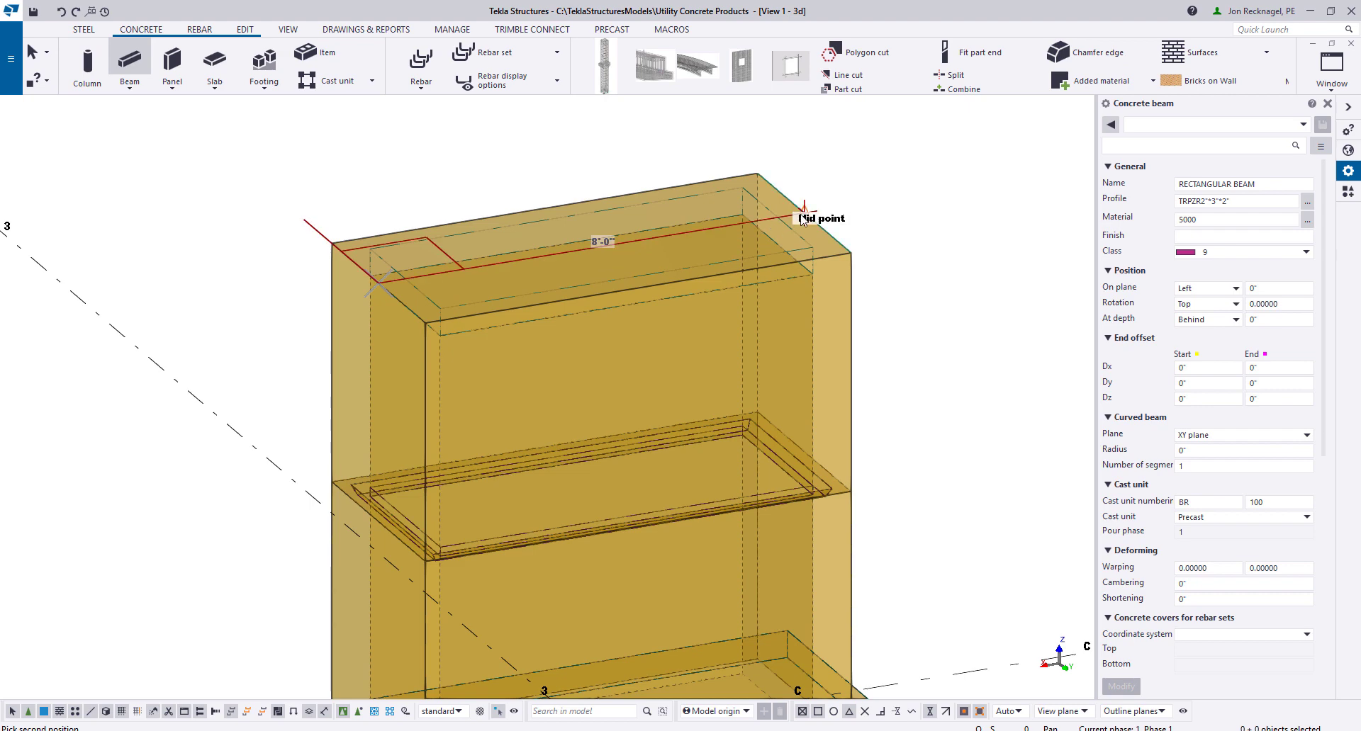
{"action": "right_click", "coordinate": [874, 186]}
{"action": "left_click", "coordinate": [904, 198]}
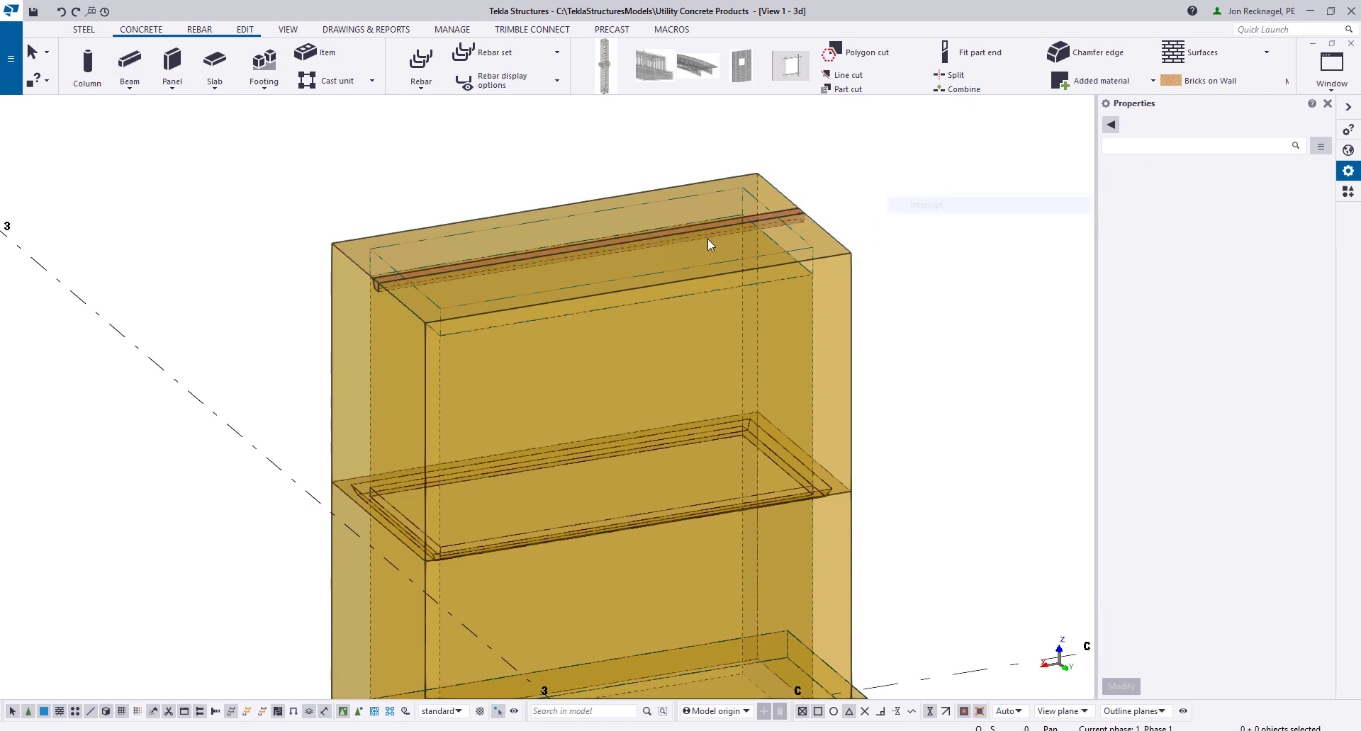
Change the profile of the beam on the grid 3 upper box to D18"
{"action": "left_click", "coordinate": [697, 231]}
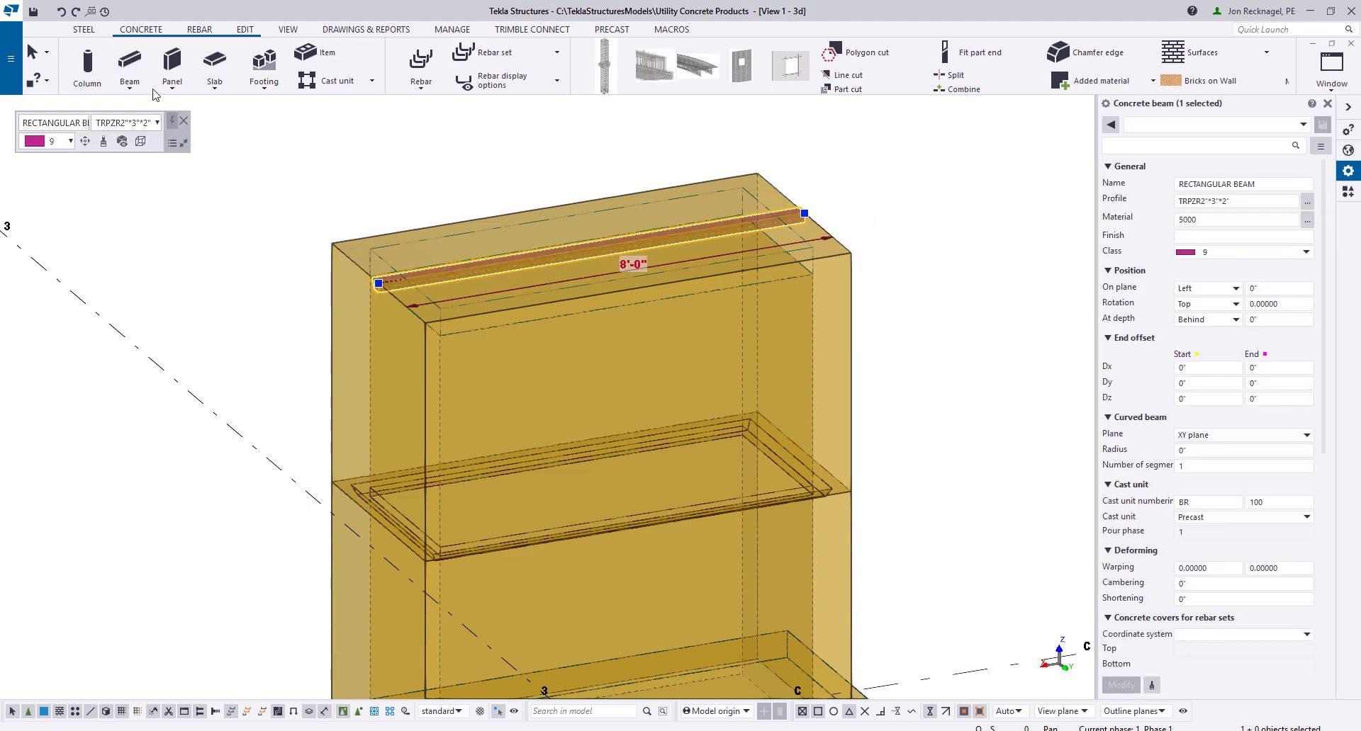
{"action": "double_click", "coordinate": [1205, 201]}
{"action": "type", "text": "D"}
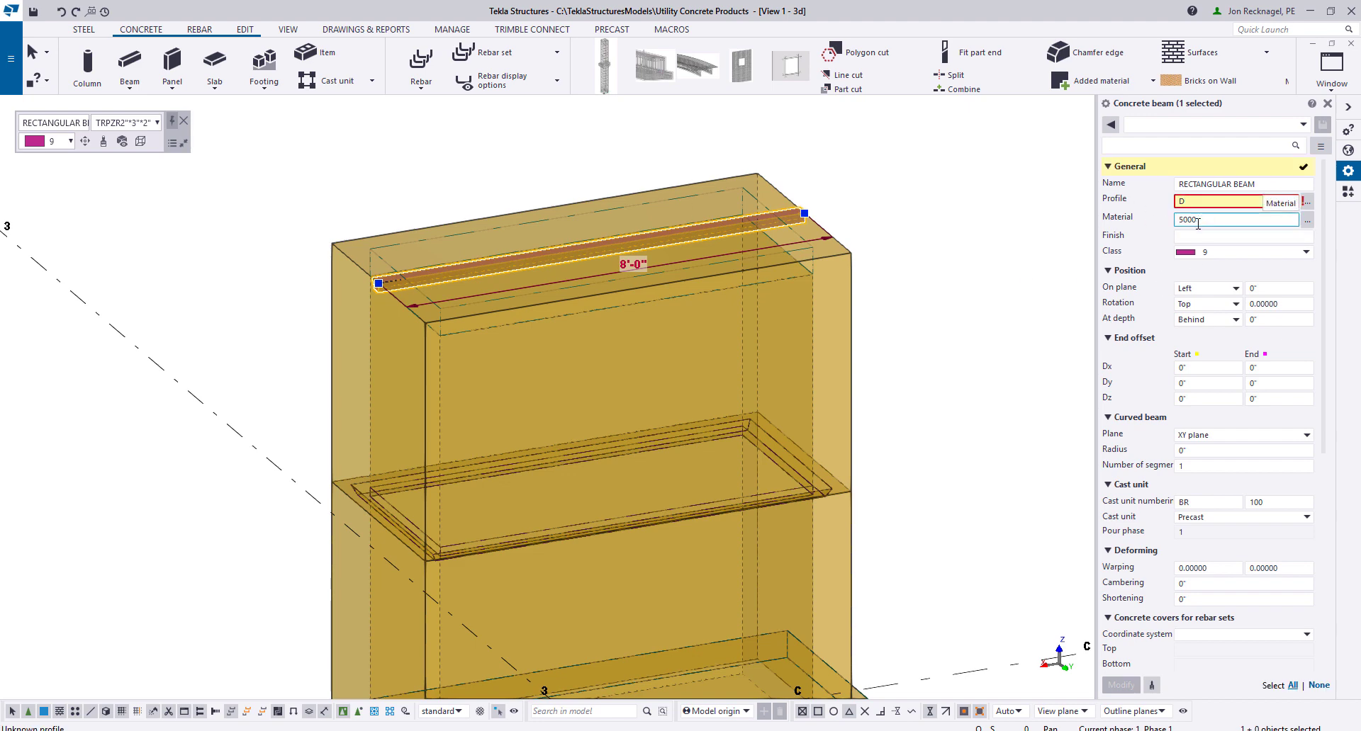
{"action": "type", "text": "18"}
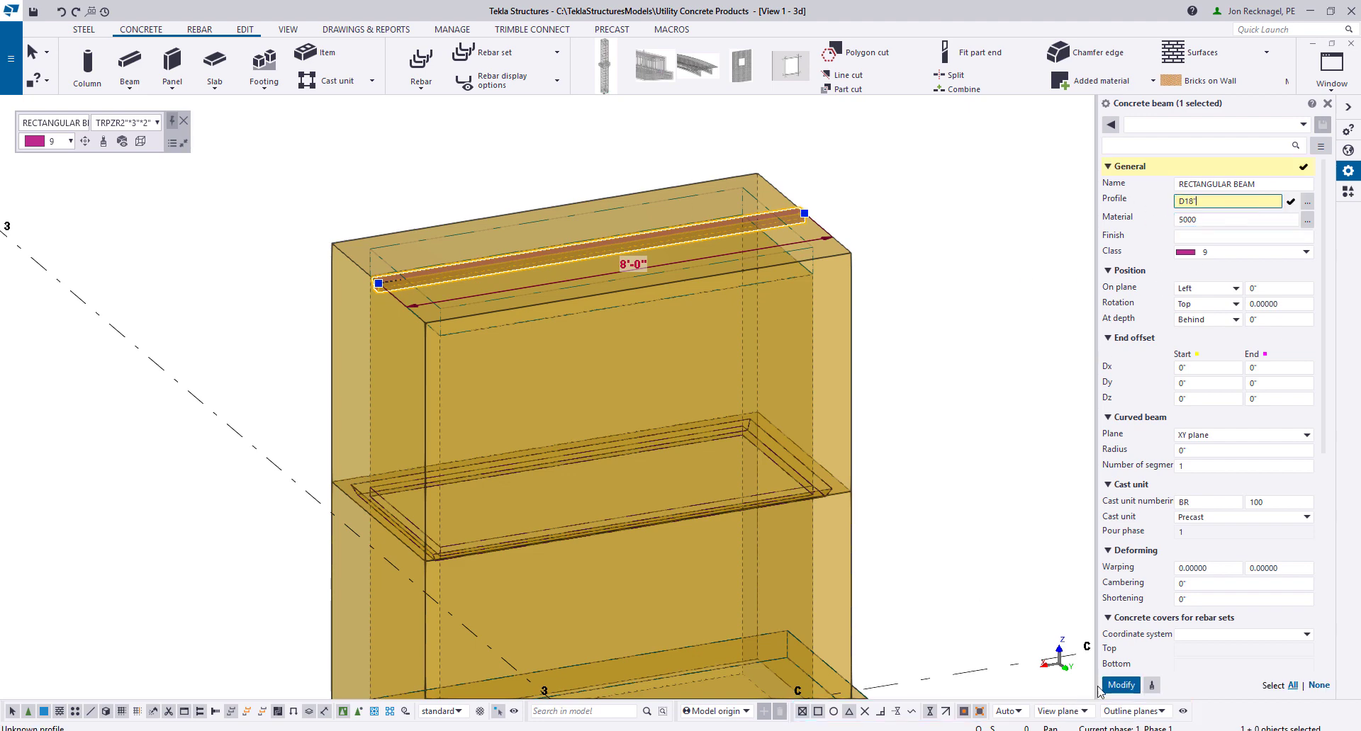
{"action": "left_click", "coordinate": [1121, 685]}
{"action": "middle_click_drag", "start_coordinate": [335, 323], "coordinate": [448, 286]}
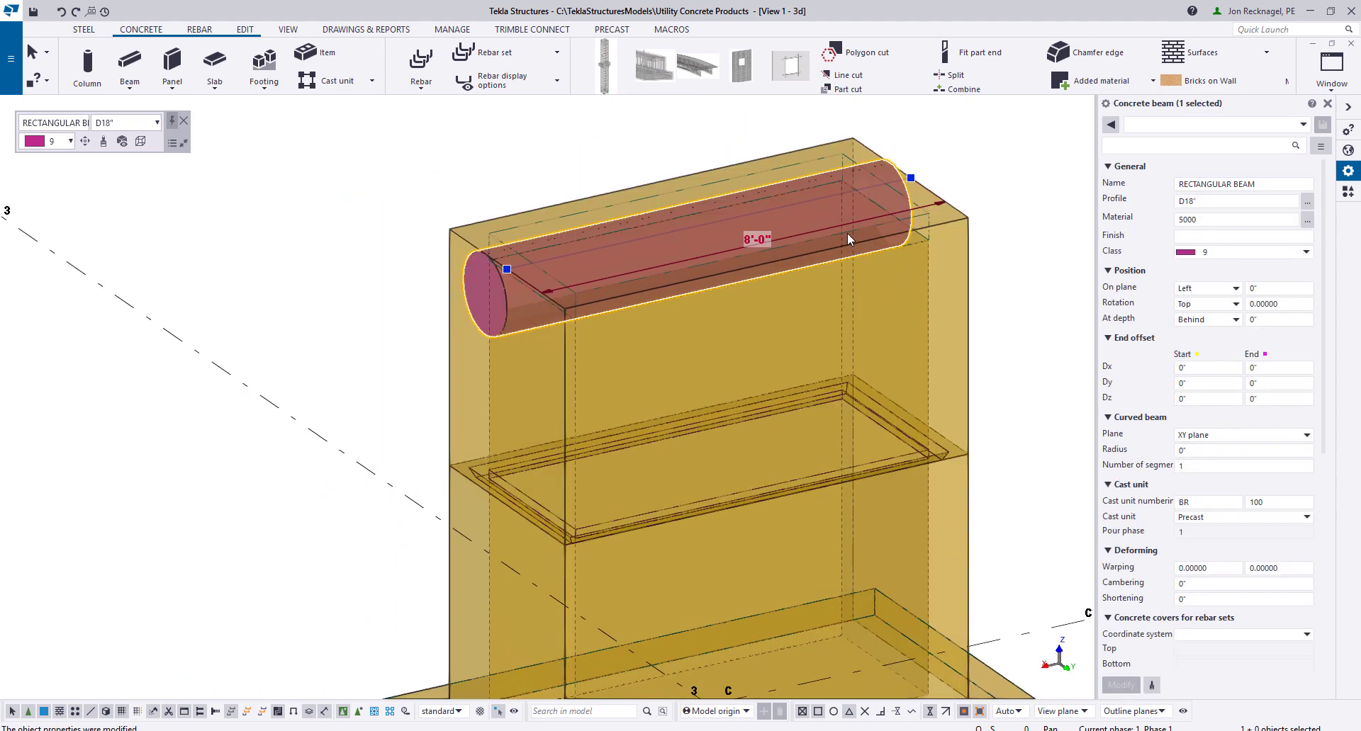
Move the D18" round beam linearly by dX 0", dY 0" and dZ -20"
{"action": "right_click", "coordinate": [434, 203]}
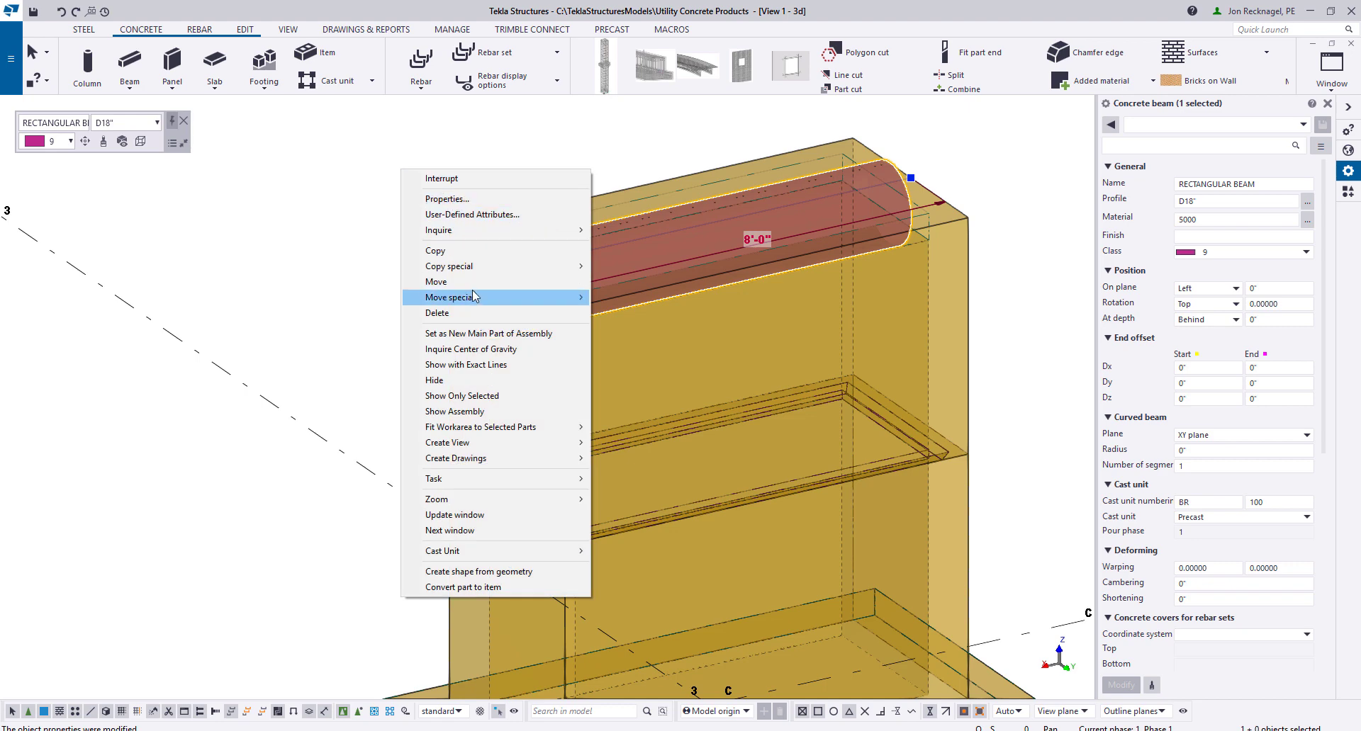
{"action": "mouse_move", "coordinate": [497, 295]}
{"action": "left_click", "coordinate": [620, 300]}
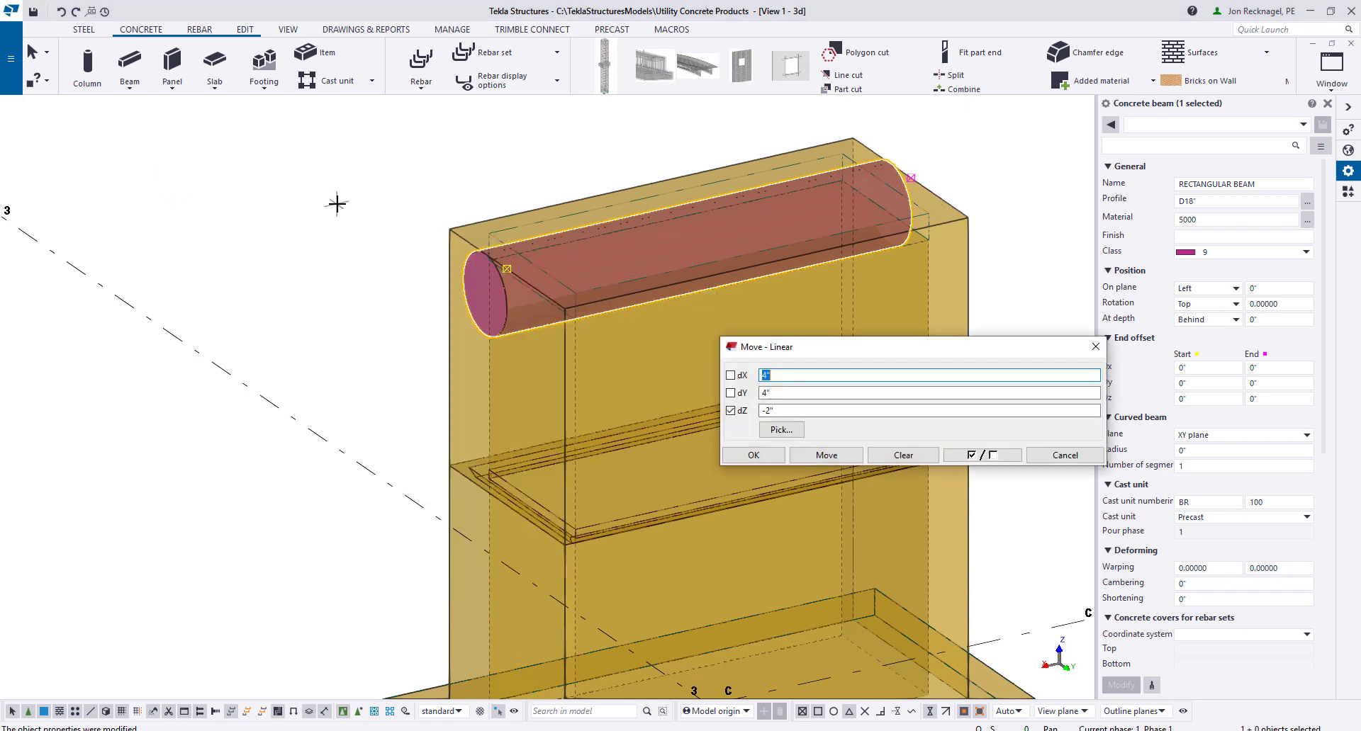
{"action": "double_click", "coordinate": [762, 412]}
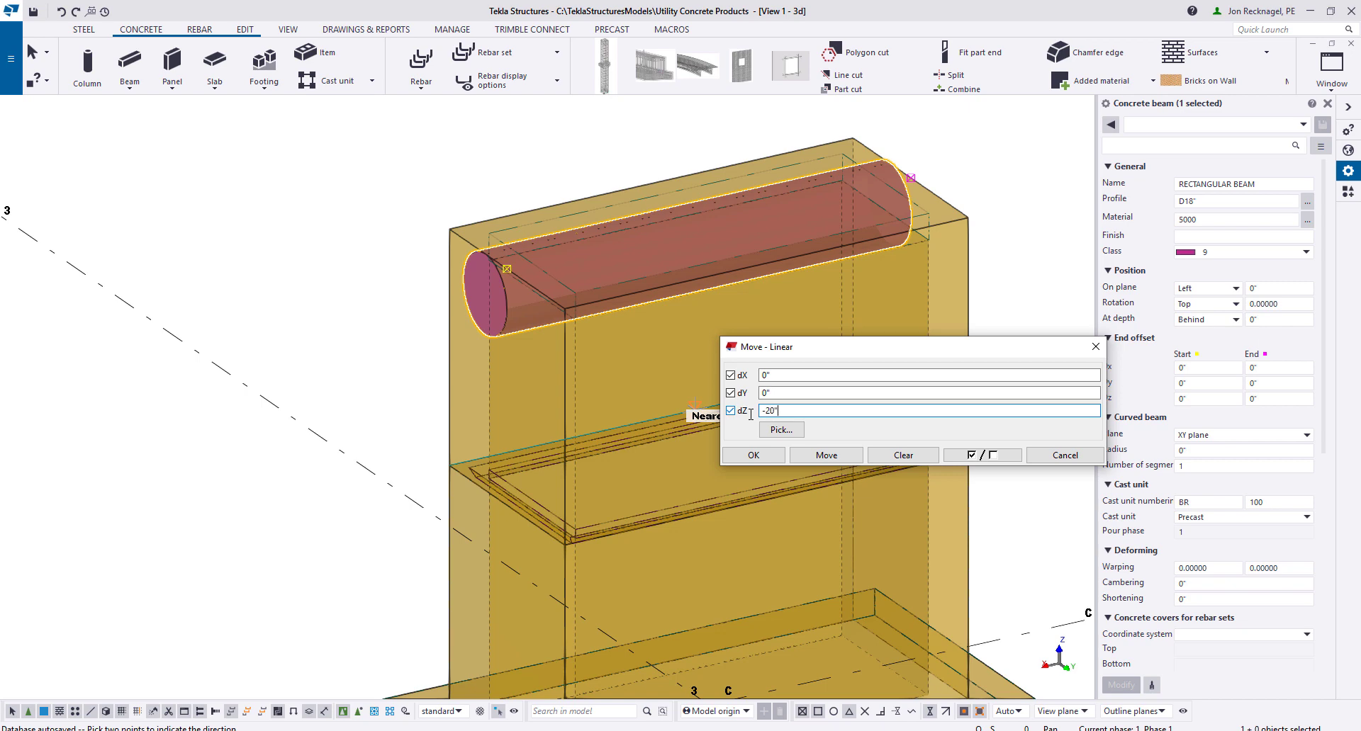
{"action": "left_click", "coordinate": [823, 457]}
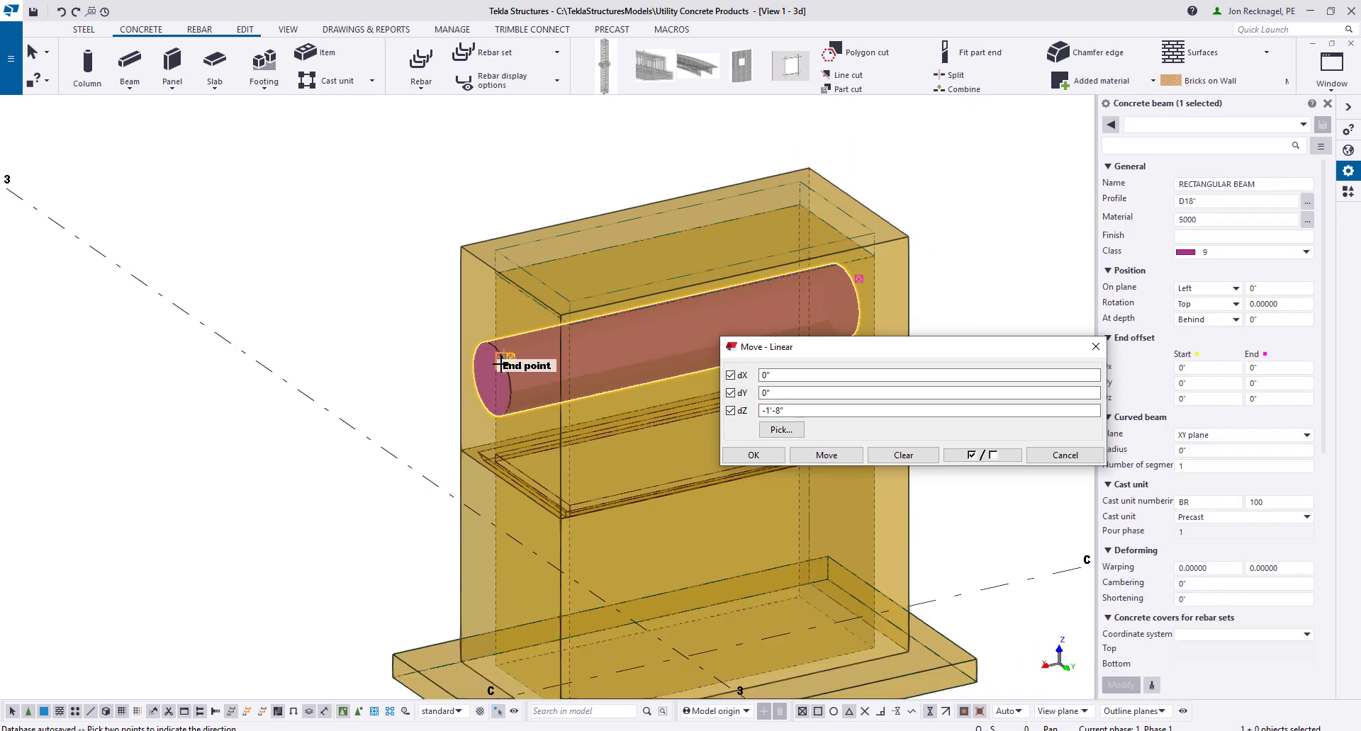
{"action": "middle_click_drag", "start_coordinate": [518, 365], "coordinate": [474, 354], "text": "ctrl"}
{"action": "right_click", "coordinate": [328, 288]}
{"action": "left_click", "coordinate": [354, 298]}
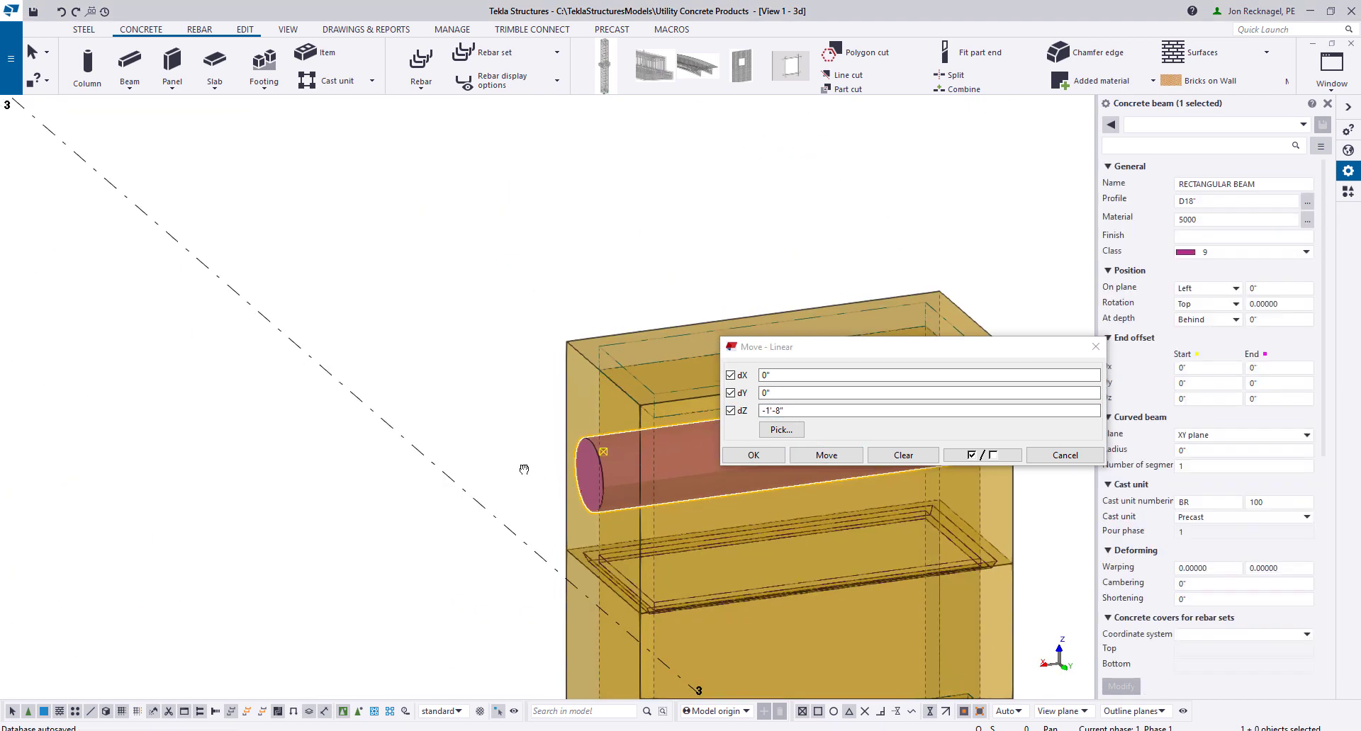
{"action": "left_click_drag", "start_coordinate": [492, 461], "coordinate": [359, 431]}
{"action": "left_click", "coordinate": [1063, 455]}
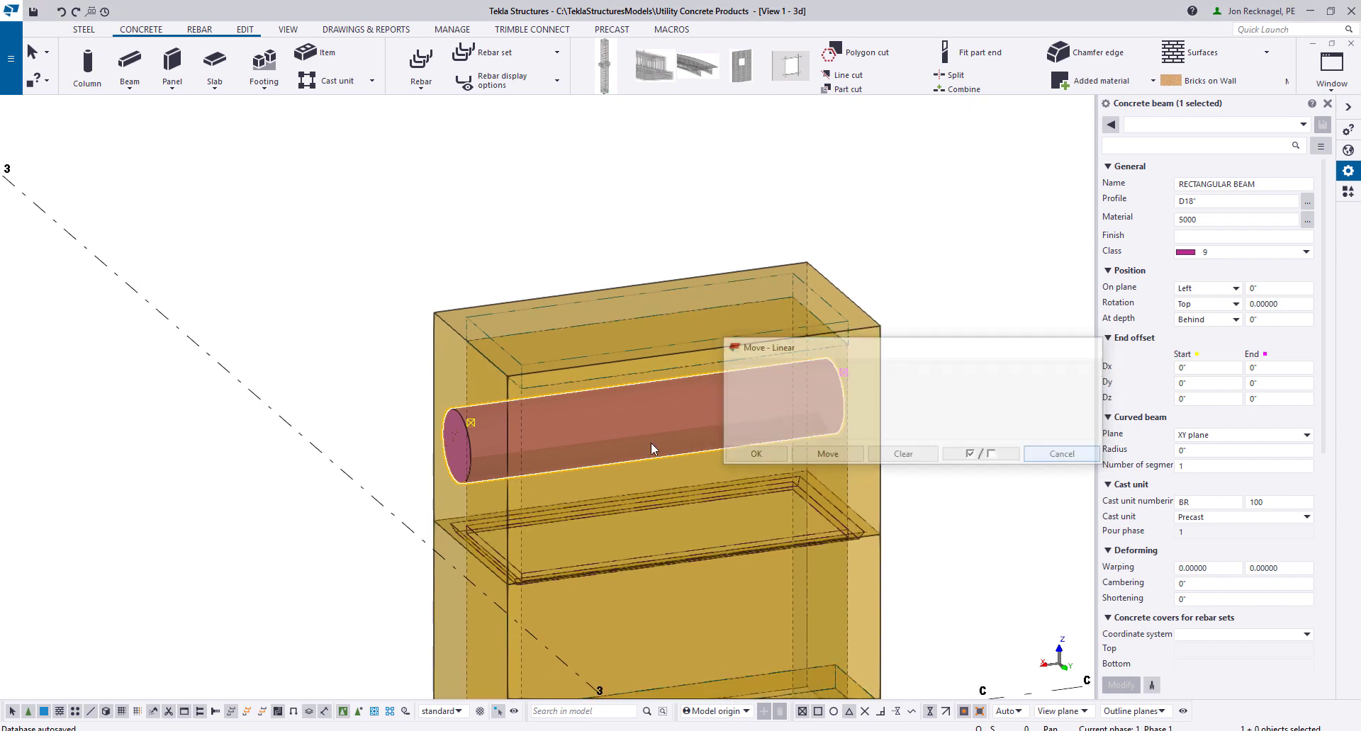
Set the D18" beam's length to 10'-0", extending it past both short walls of the upper box
{"action": "left_click", "coordinate": [456, 444]}
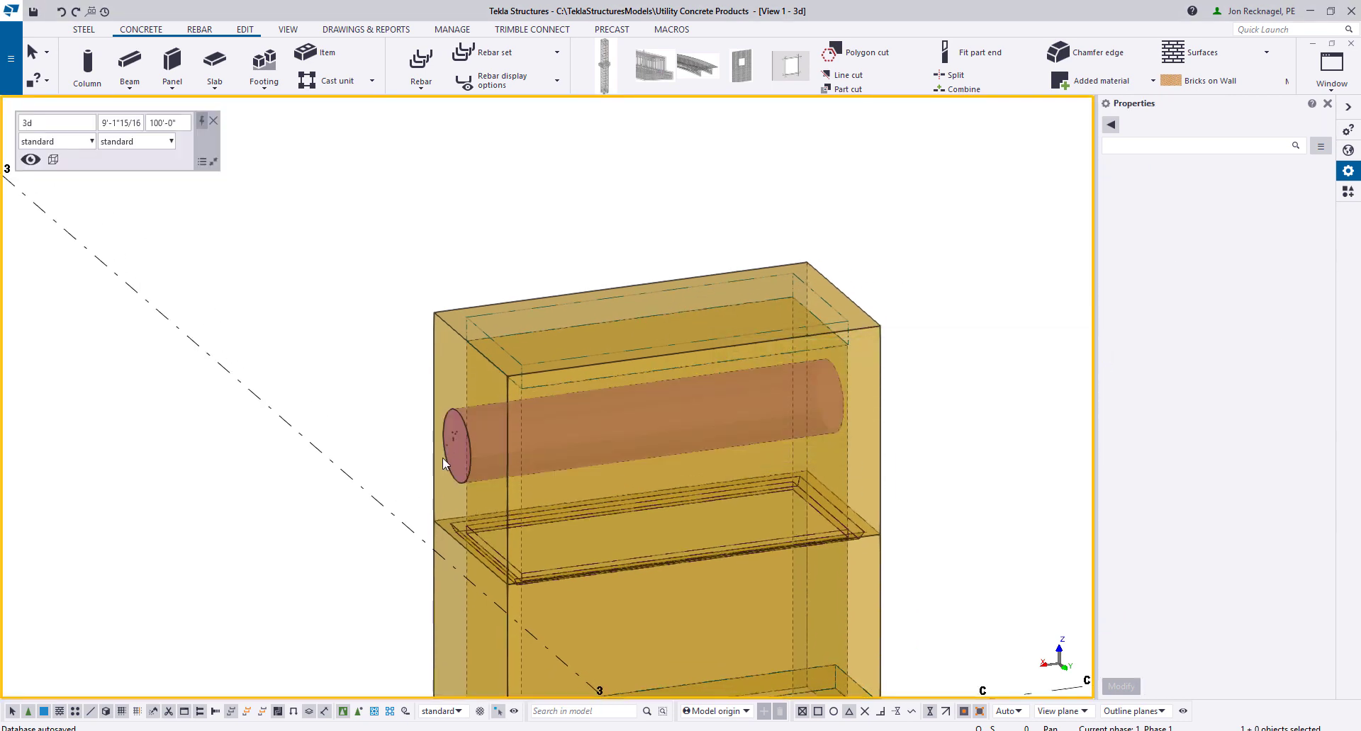
{"action": "left_click", "coordinate": [685, 411]}
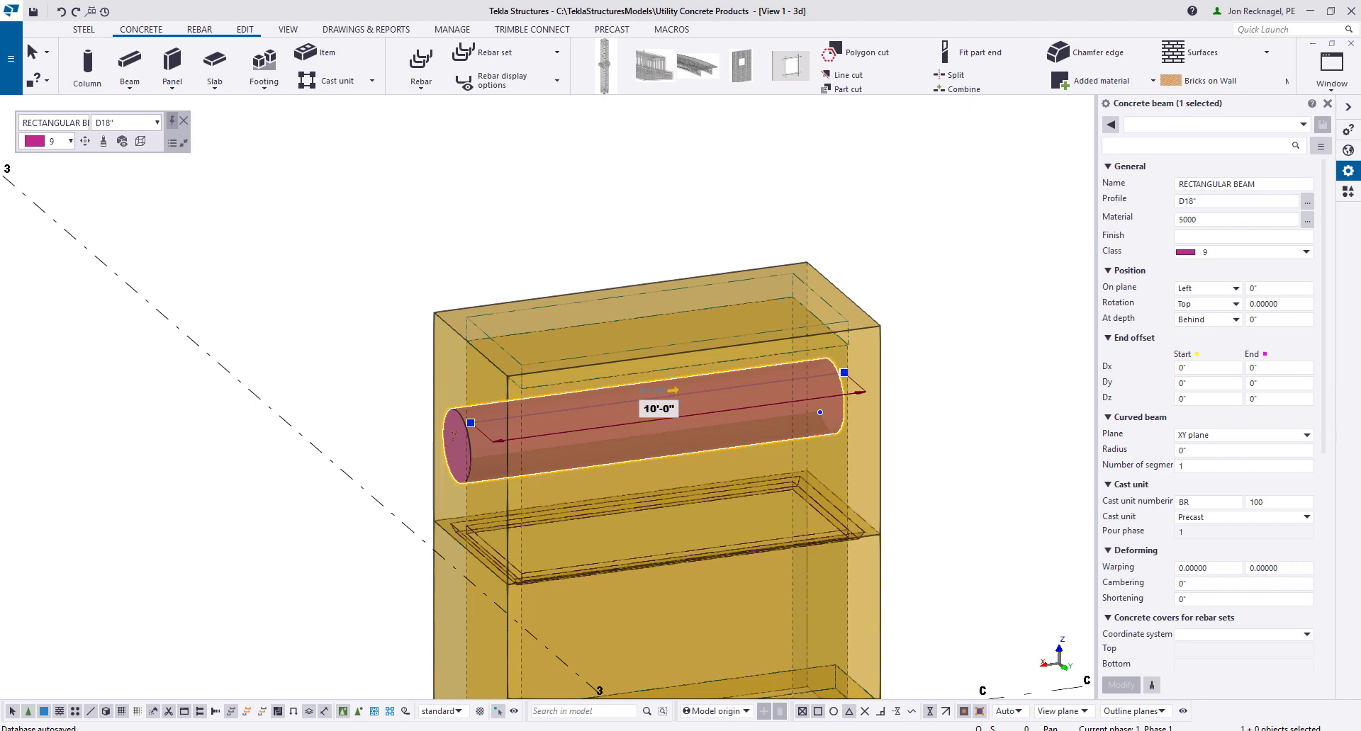
{"action": "key", "text": "Return"}
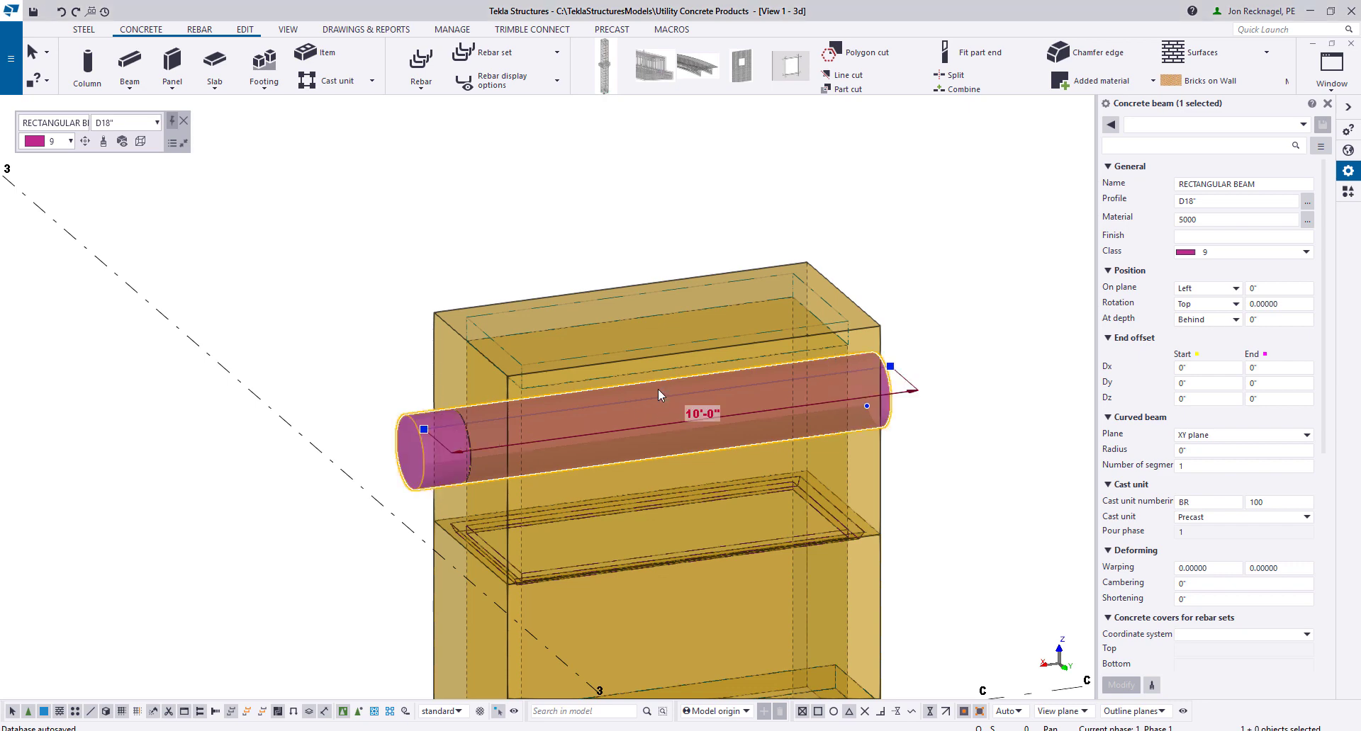
{"action": "middle_click_drag", "start_coordinate": [618, 370], "coordinate": [718, 431]}
{"action": "left_click", "coordinate": [595, 220]}
{"action": "scroll", "coordinate": [600, 217], "scroll_direction": "down", "scroll_amount": 2}
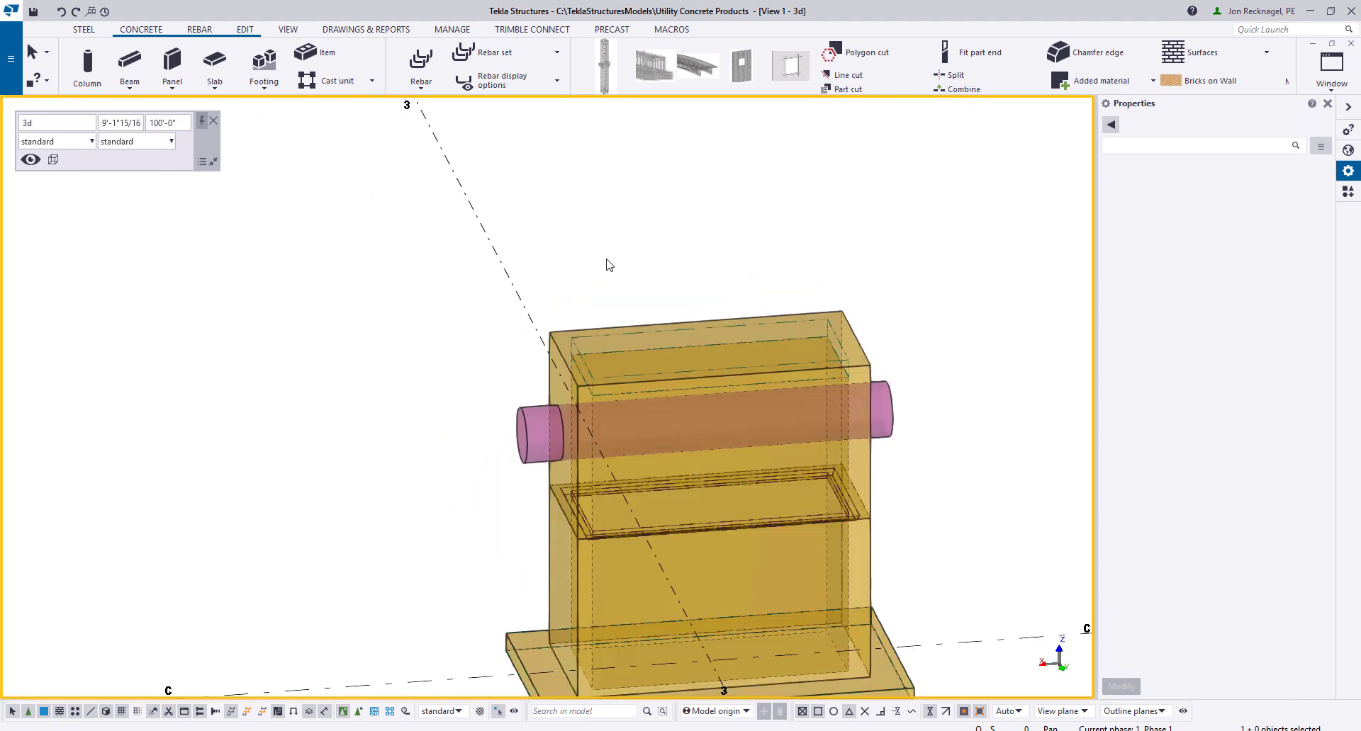
Make a part cut in the grid 3 upper box, using the D18" round beam as the cutting part
{"action": "key", "text": "ctrl+4"}
{"action": "middle_click_drag", "start_coordinate": [640, 274], "coordinate": [503, 230]}
{"action": "left_click", "coordinate": [244, 29]}
{"action": "left_click", "coordinate": [347, 90]}
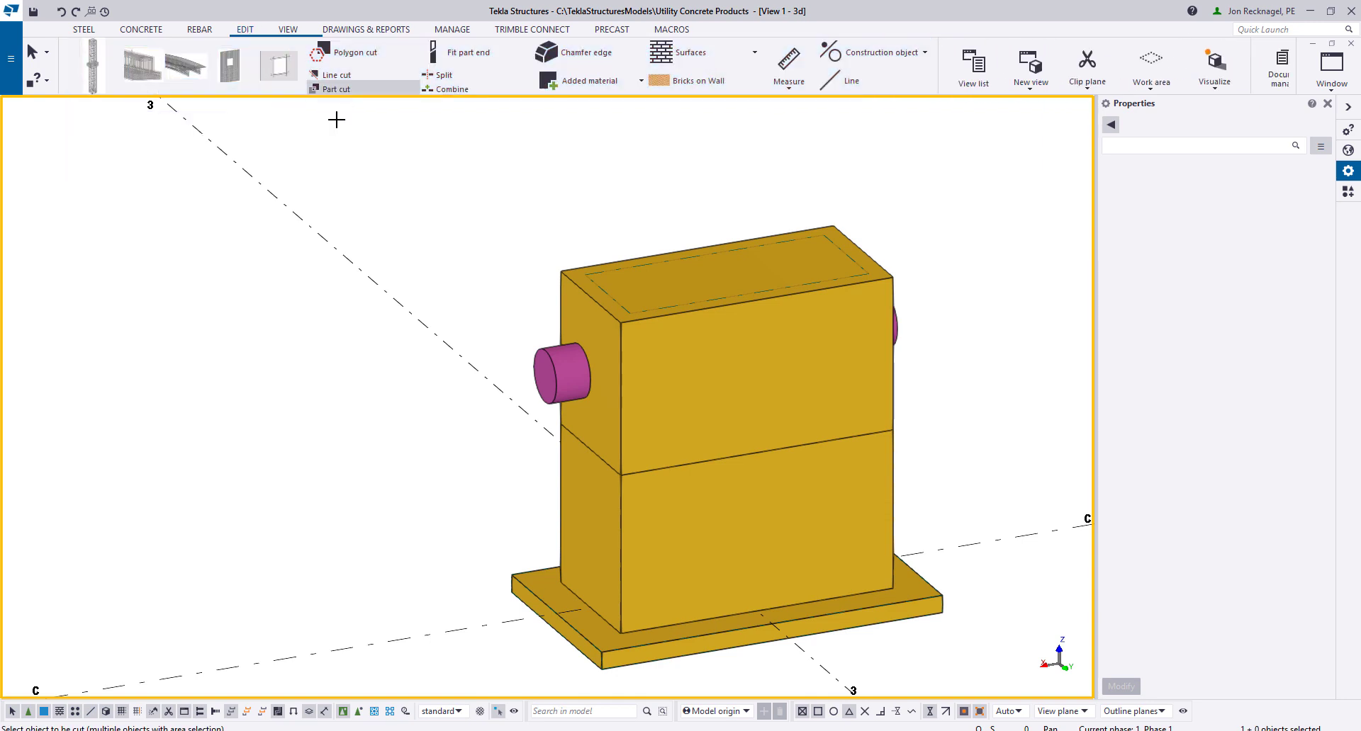
{"action": "left_click", "coordinate": [618, 361]}
{"action": "left_click", "coordinate": [542, 361]}
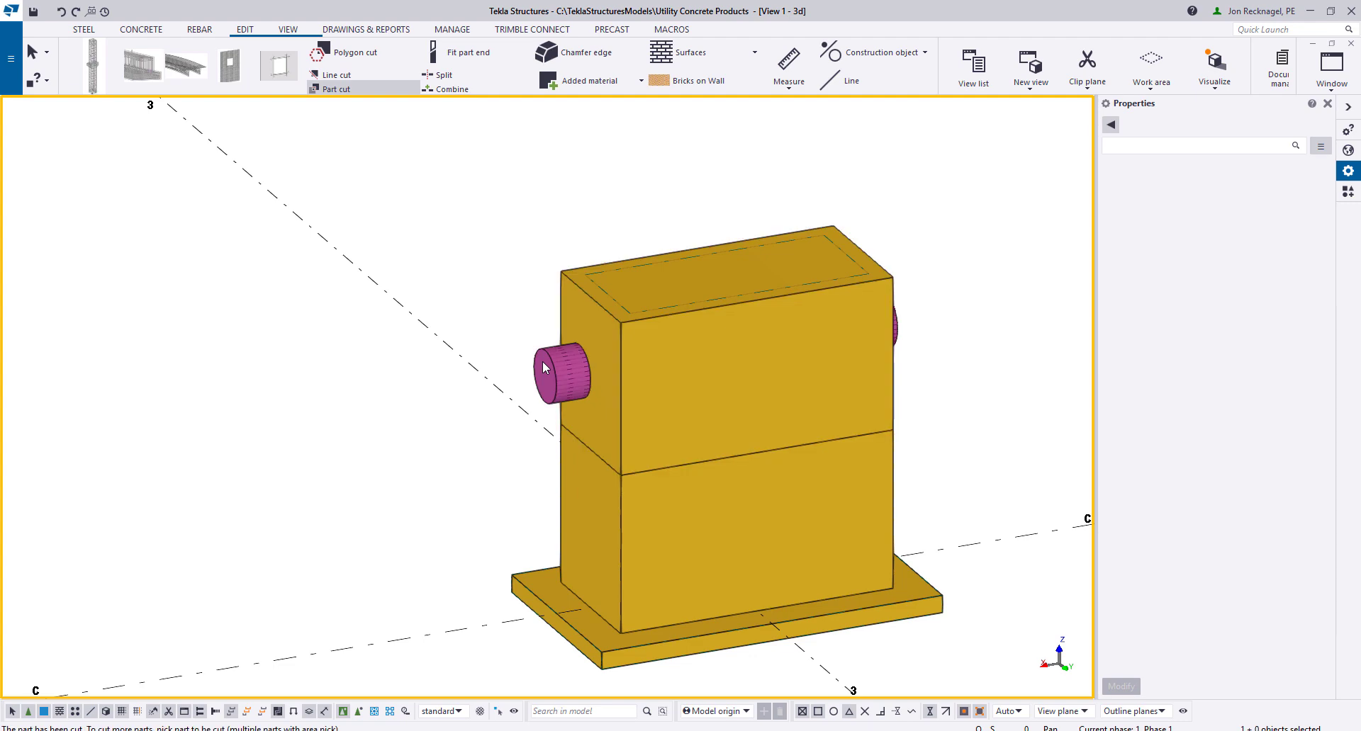
{"action": "right_click", "coordinate": [471, 273]}
{"action": "left_click", "coordinate": [504, 282]}
Delete the D18" round beam that served as the cutting part
{"action": "scroll", "coordinate": [511, 409], "scroll_direction": "up", "scroll_amount": 3}
{"action": "left_click", "coordinate": [568, 325]}
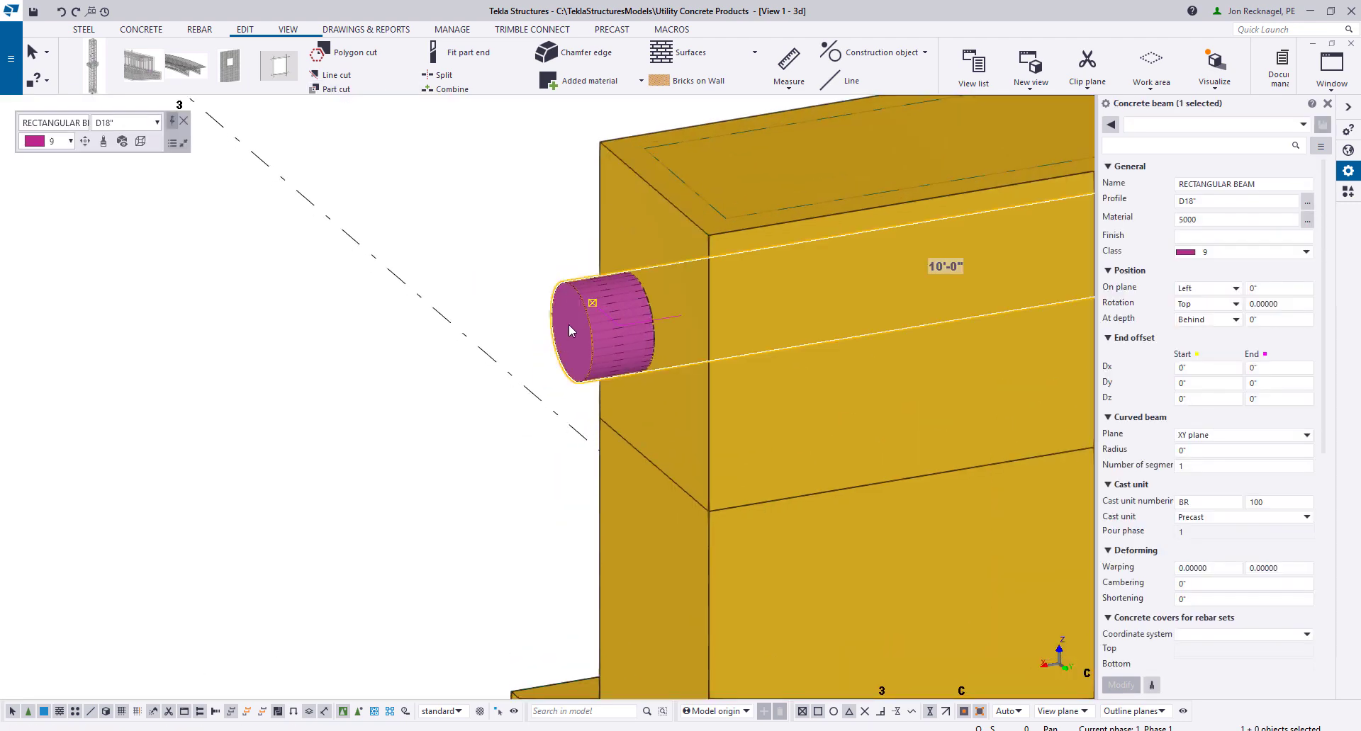
{"action": "key", "text": "Delete"}
{"action": "scroll", "coordinate": [569, 326], "scroll_direction": "down", "scroll_amount": 2}
{"action": "middle_click_drag", "start_coordinate": [654, 314], "coordinate": [524, 297], "text": "ctrl"}
{"action": "scroll", "coordinate": [524, 296], "scroll_direction": "down", "scroll_amount": 5}
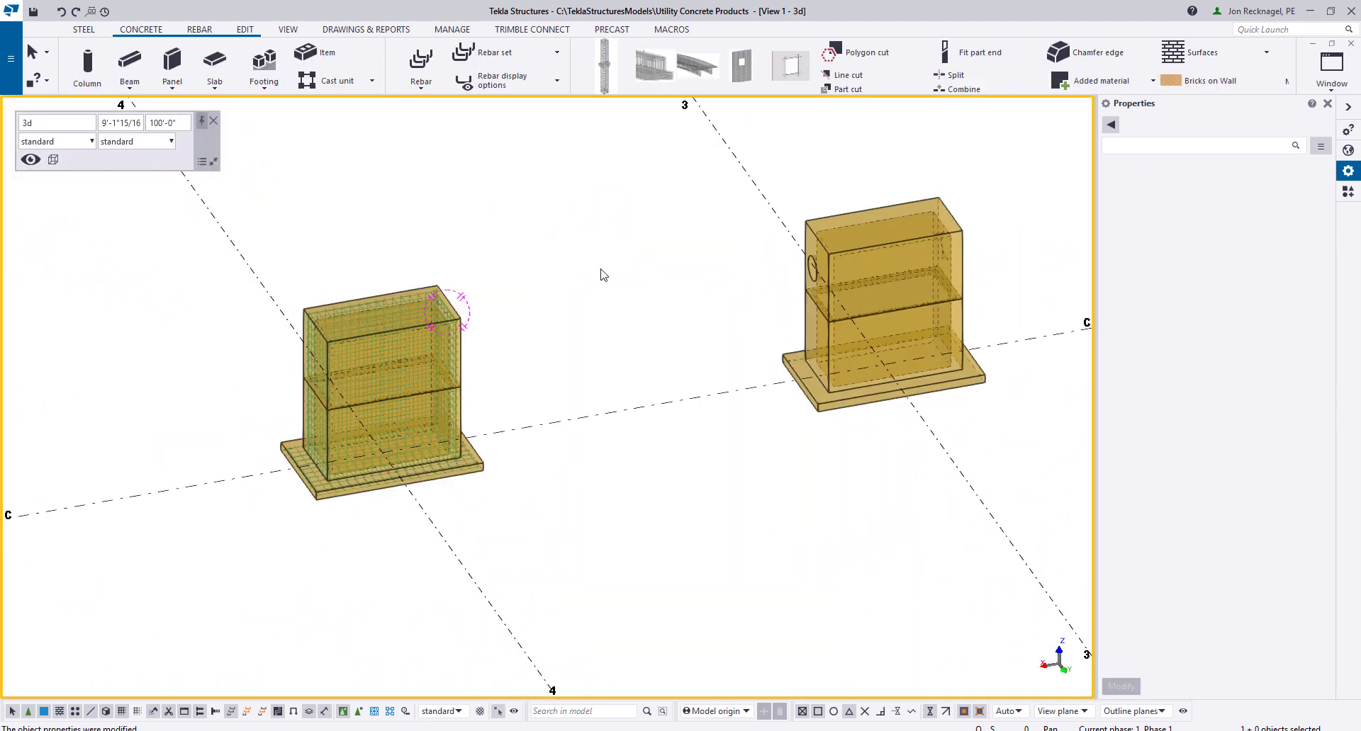
Place a D14" concrete beam between the midpoints of the short top edges of the reinforced upper box at grid 4
{"action": "middle_click_drag", "start_coordinate": [603, 274], "coordinate": [550, 305]}
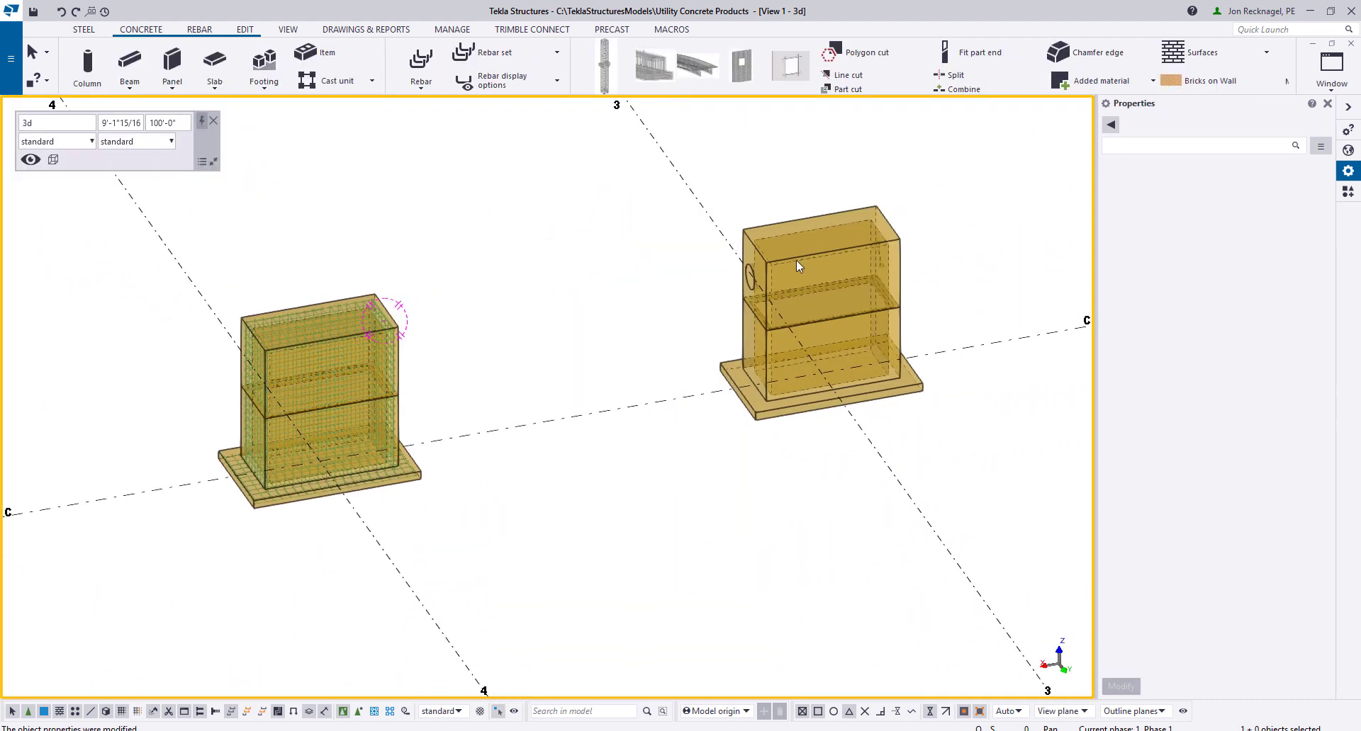
{"action": "scroll", "coordinate": [326, 329], "scroll_direction": "up", "scroll_amount": 3}
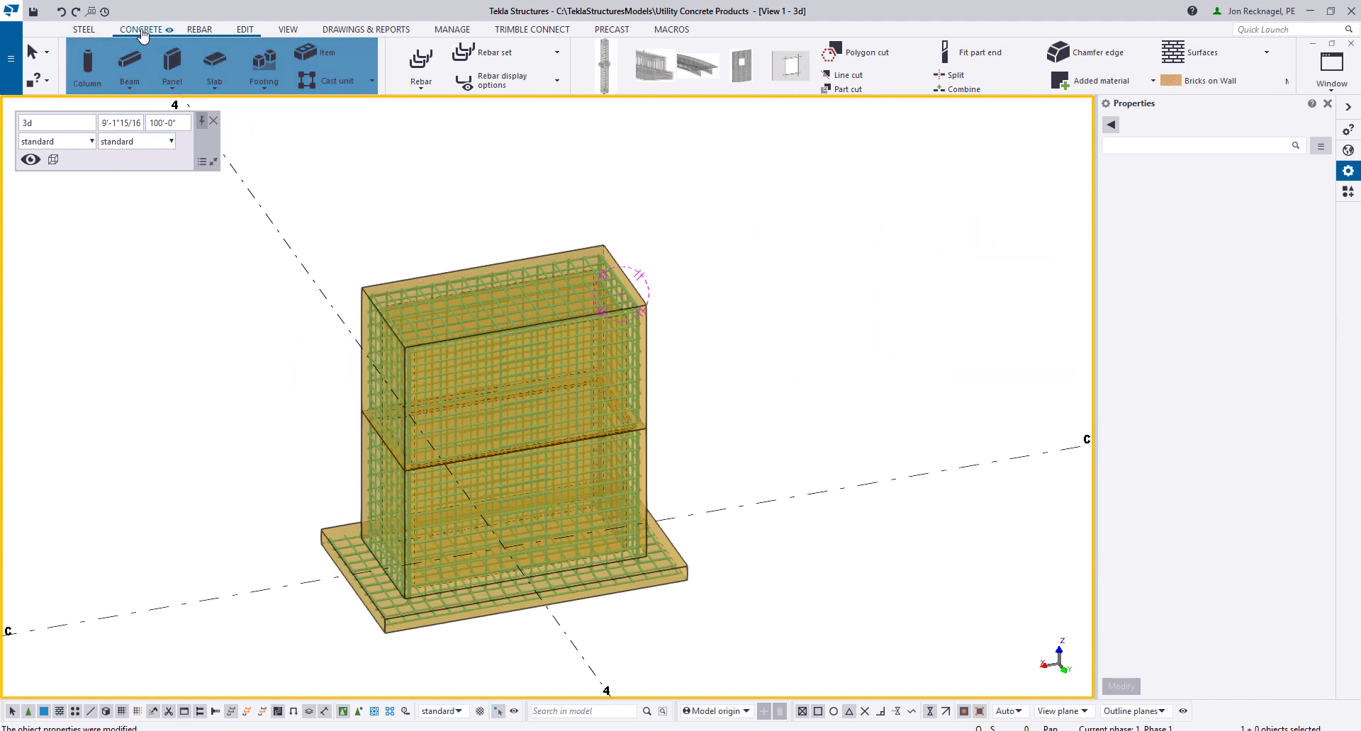
{"action": "left_click", "coordinate": [129, 62]}
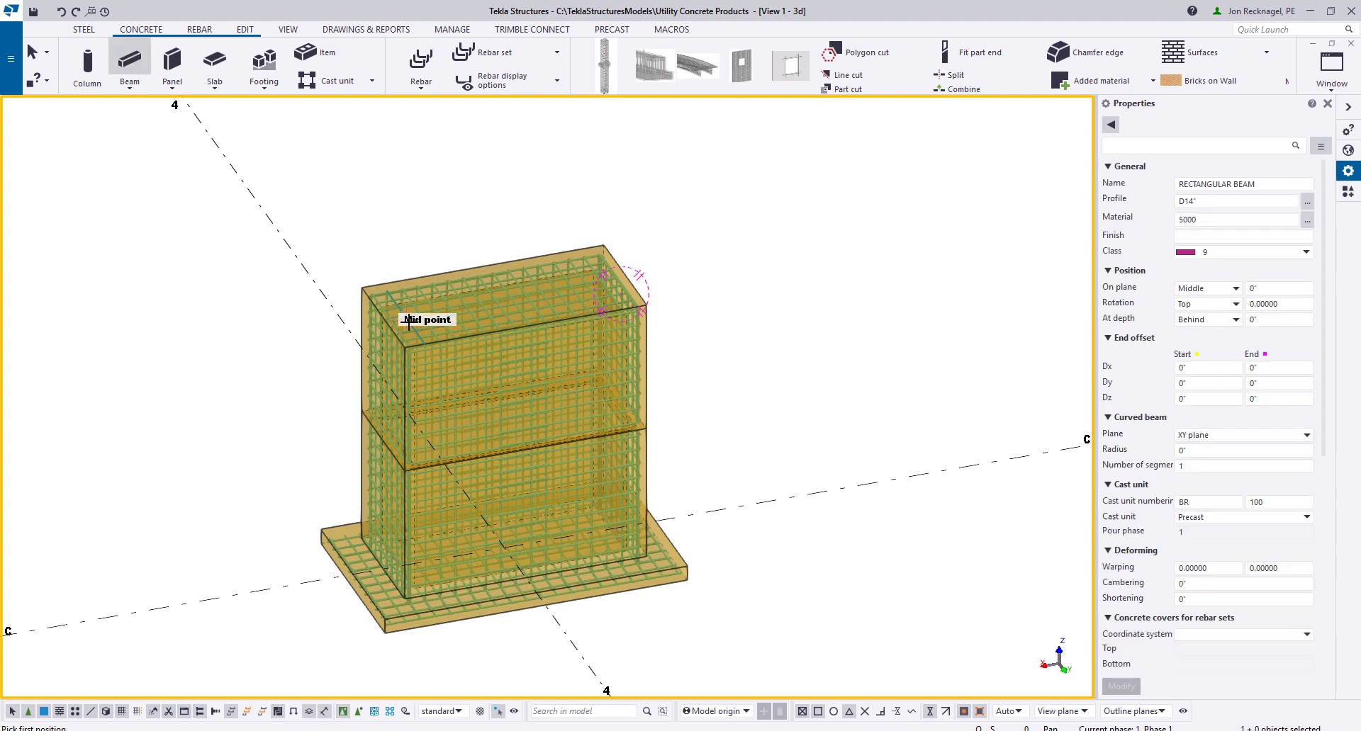
{"action": "scroll", "coordinate": [385, 320], "scroll_direction": "up", "scroll_amount": 3}
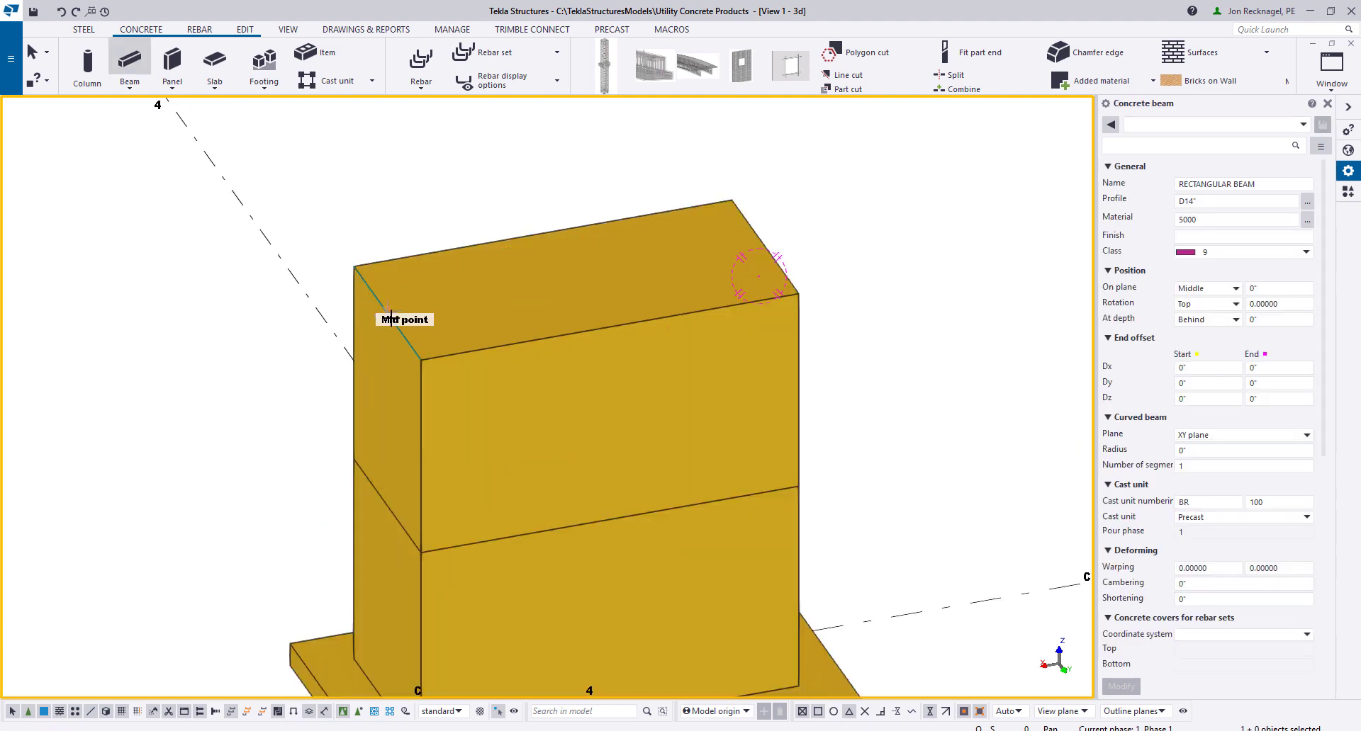
{"action": "left_click", "coordinate": [386, 314]}
{"action": "left_click", "coordinate": [764, 249]}
{"action": "right_click", "coordinate": [220, 177]}
{"action": "left_click", "coordinate": [255, 182]}
{"action": "scroll", "coordinate": [394, 325], "scroll_direction": "up", "scroll_amount": 2}
Move the D14" round beam linearly by dX 0", dY 0" and dZ -1'-8"
{"action": "left_click", "coordinate": [394, 325]}
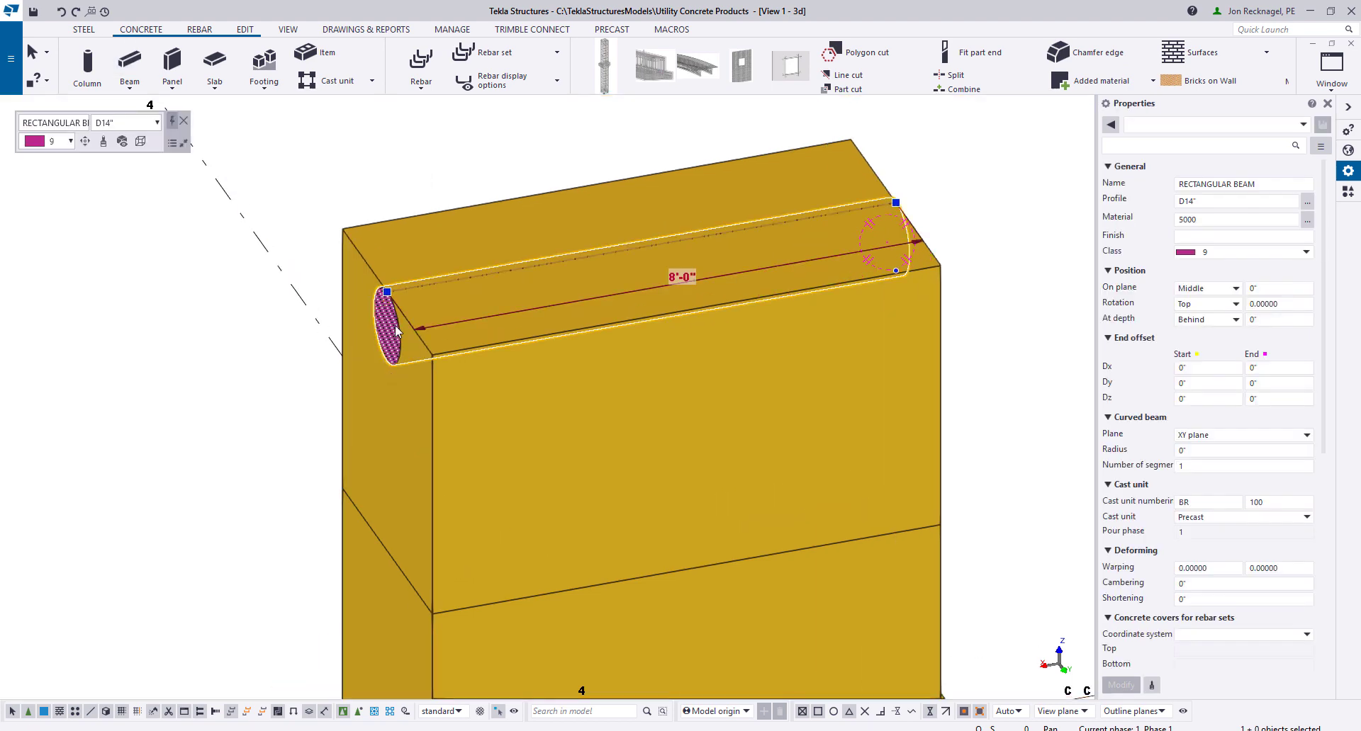
{"action": "right_click", "coordinate": [322, 195]}
{"action": "mouse_move", "coordinate": [497, 331]}
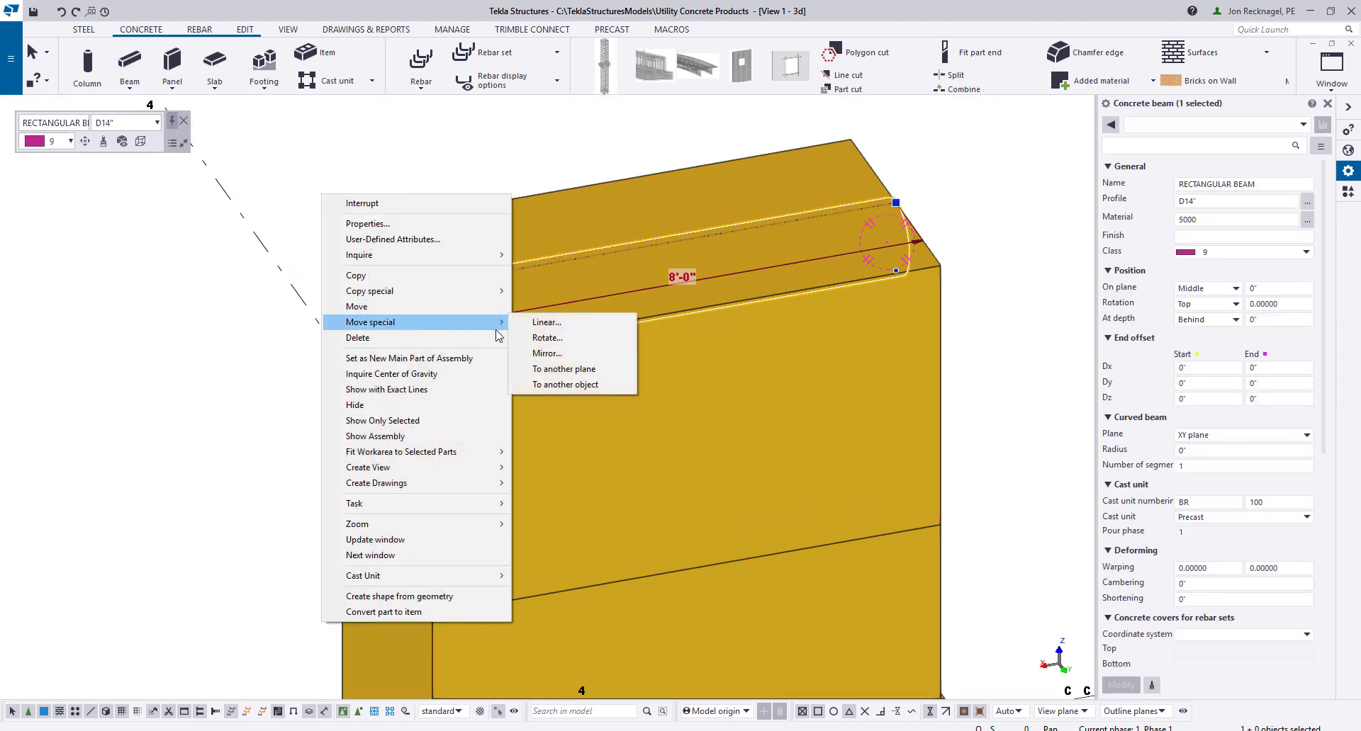
{"action": "left_click", "coordinate": [547, 322]}
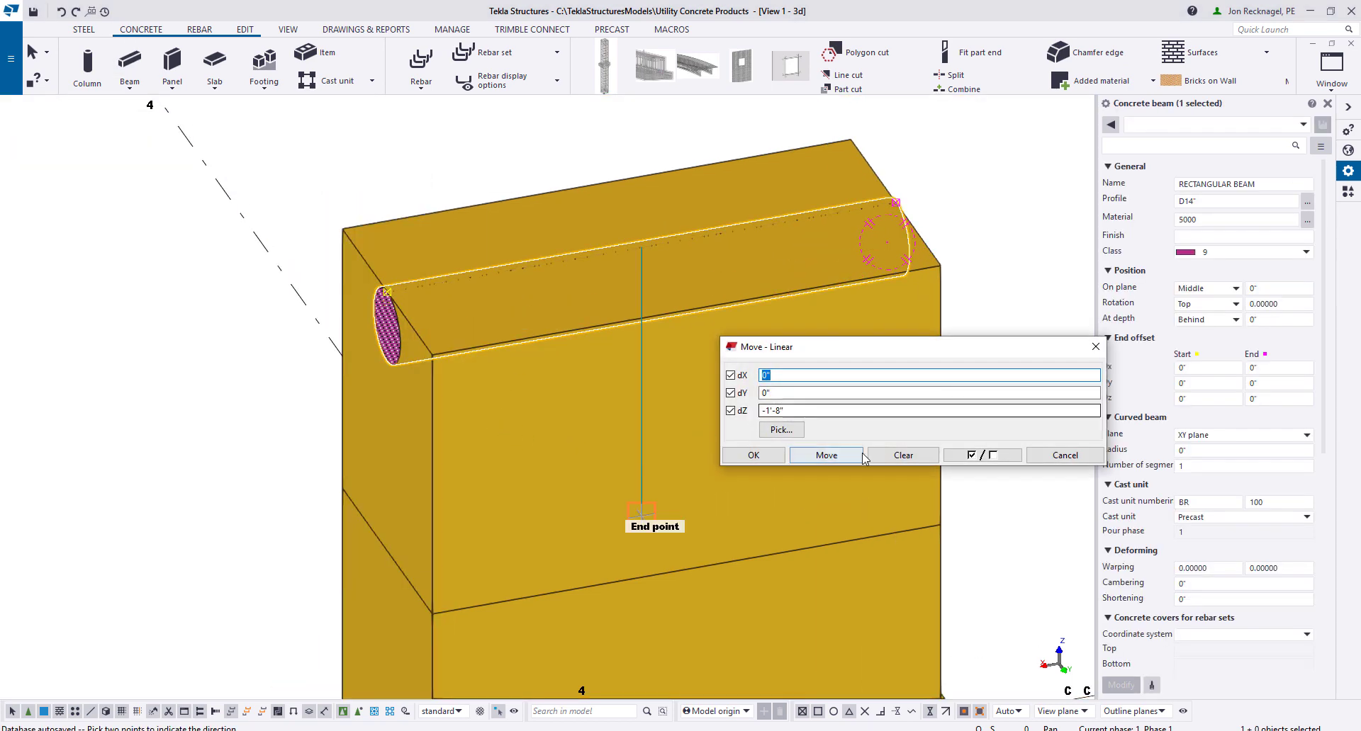
{"action": "left_click", "coordinate": [826, 455]}
{"action": "right_click", "coordinate": [367, 275]}
{"action": "left_click", "coordinate": [401, 284]}
{"action": "middle_click_drag", "start_coordinate": [356, 290], "coordinate": [295, 288]}
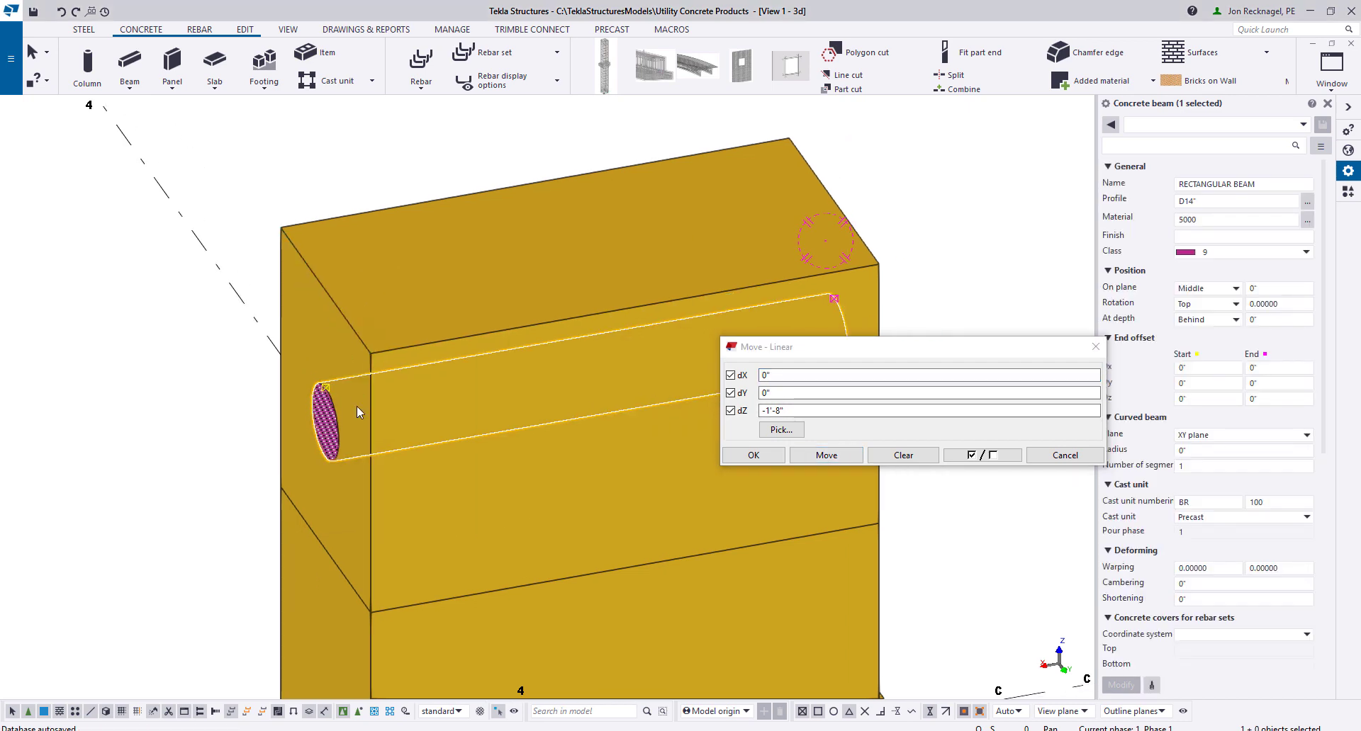
Set the D14" beam's length to 10'-0", extending it beyond both ends of the box, and close the linear move dialog
{"action": "key", "text": "d"}
{"action": "left_click", "coordinate": [625, 367]}
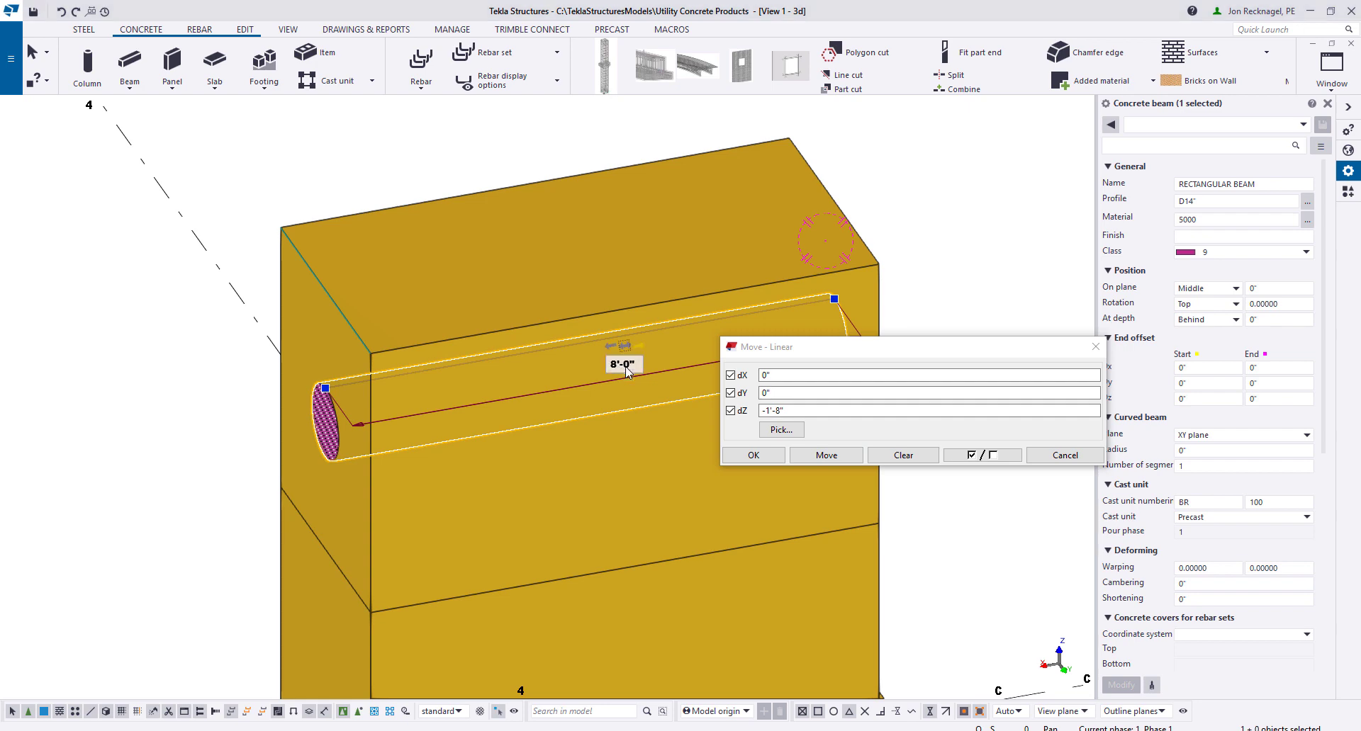
{"action": "left_click", "coordinate": [614, 366]}
{"action": "left_click", "coordinate": [627, 349]}
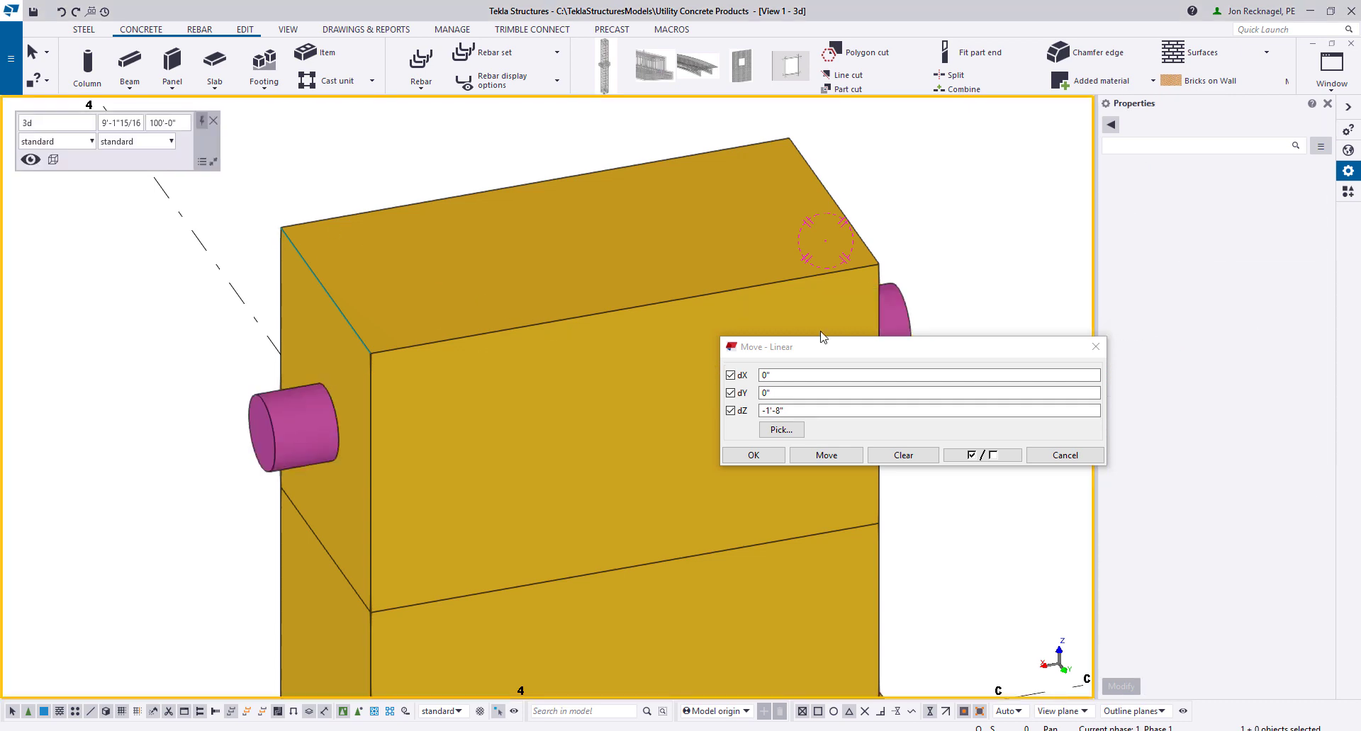
{"action": "left_click", "coordinate": [1093, 348]}
Part cut the grid 4 upper box together with its rebar sets, using the D14" round beam as the cutting part
{"action": "middle_click_drag", "start_coordinate": [712, 286], "coordinate": [609, 234], "text": "ctrl"}
{"action": "key", "text": "ctrl+2"}
{"action": "left_click", "coordinate": [244, 29]}
{"action": "left_click", "coordinate": [328, 89]}
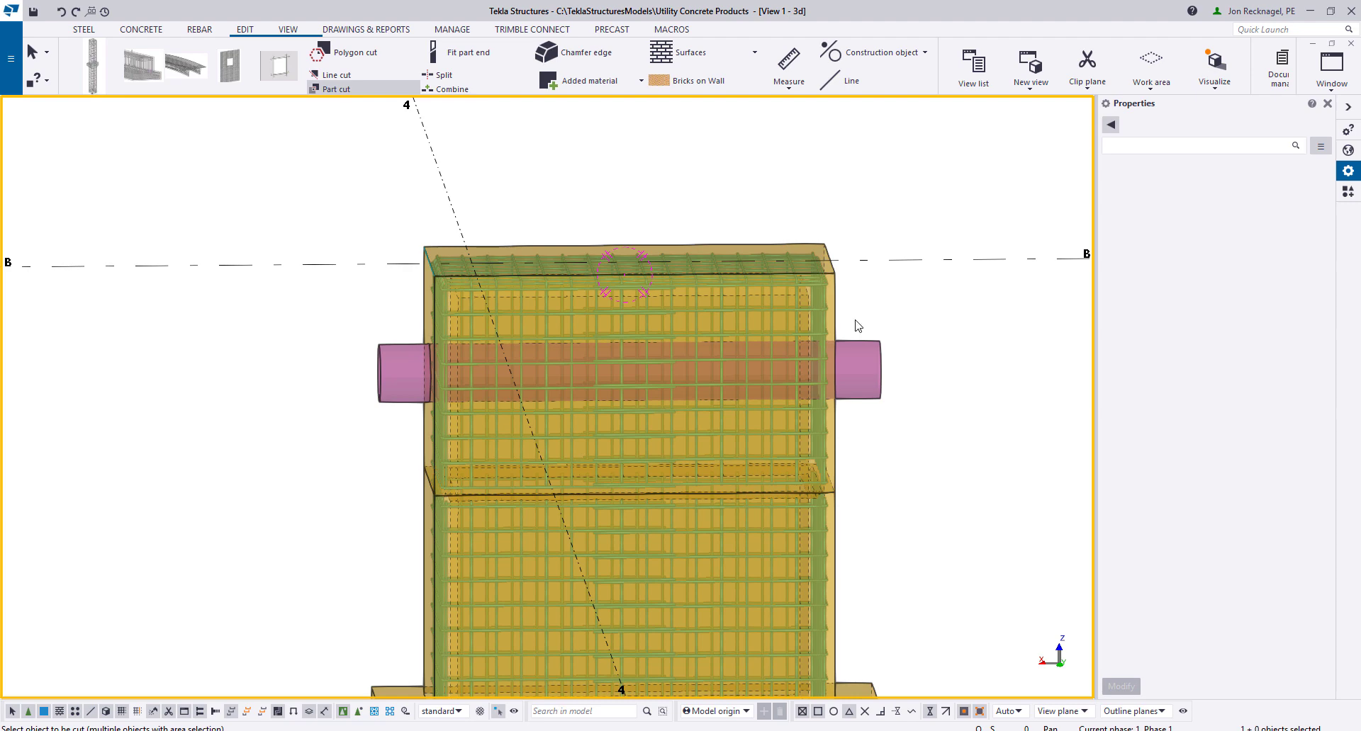
{"action": "left_click_drag", "start_coordinate": [852, 319], "coordinate": [381, 139]}
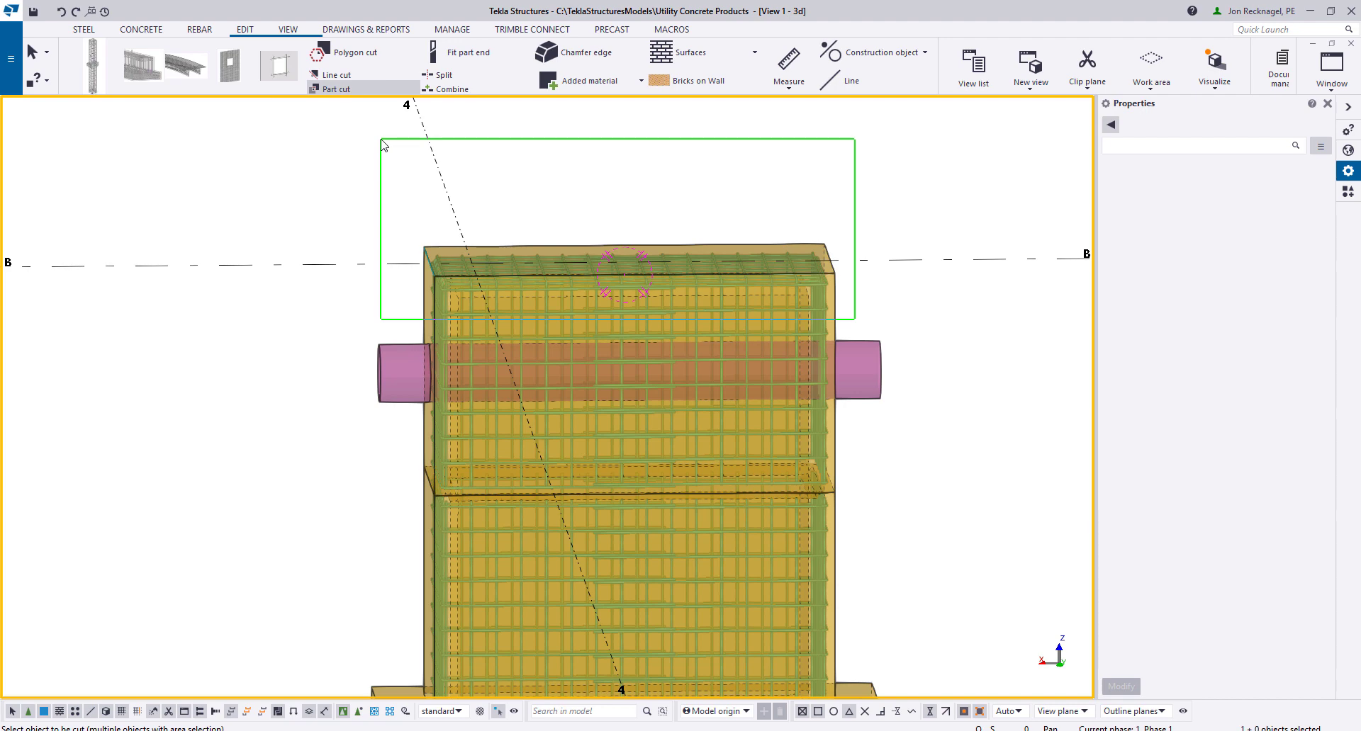
{"action": "left_click_drag", "start_coordinate": [382, 139], "coordinate": [380, 138]}
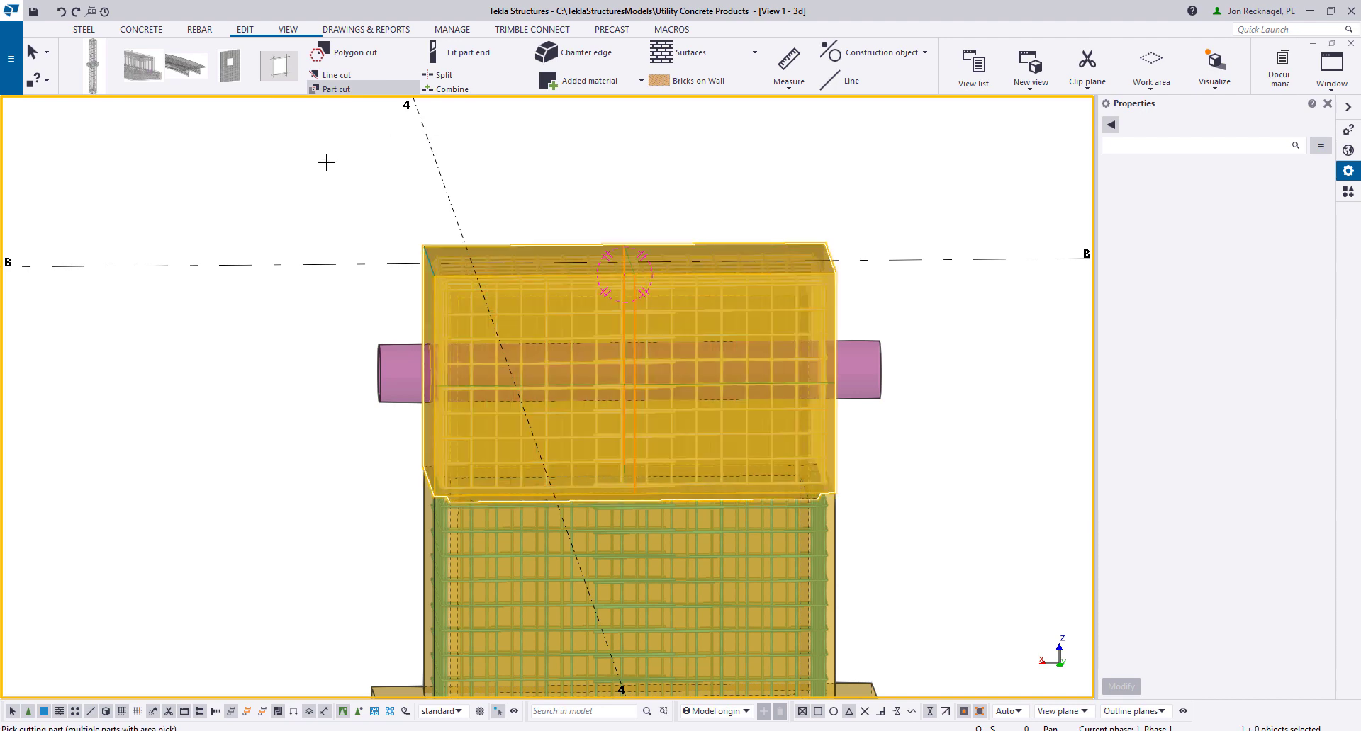
{"action": "left_click", "coordinate": [381, 358]}
{"action": "right_click", "coordinate": [291, 330]}
{"action": "left_click", "coordinate": [328, 340]}
Delete the D14" round beam that served as the cutting part in the grid 4 box
{"action": "scroll", "coordinate": [328, 357], "scroll_direction": "down", "scroll_amount": 2}
{"action": "middle_click_drag", "start_coordinate": [385, 377], "coordinate": [361, 379], "text": "ctrl"}
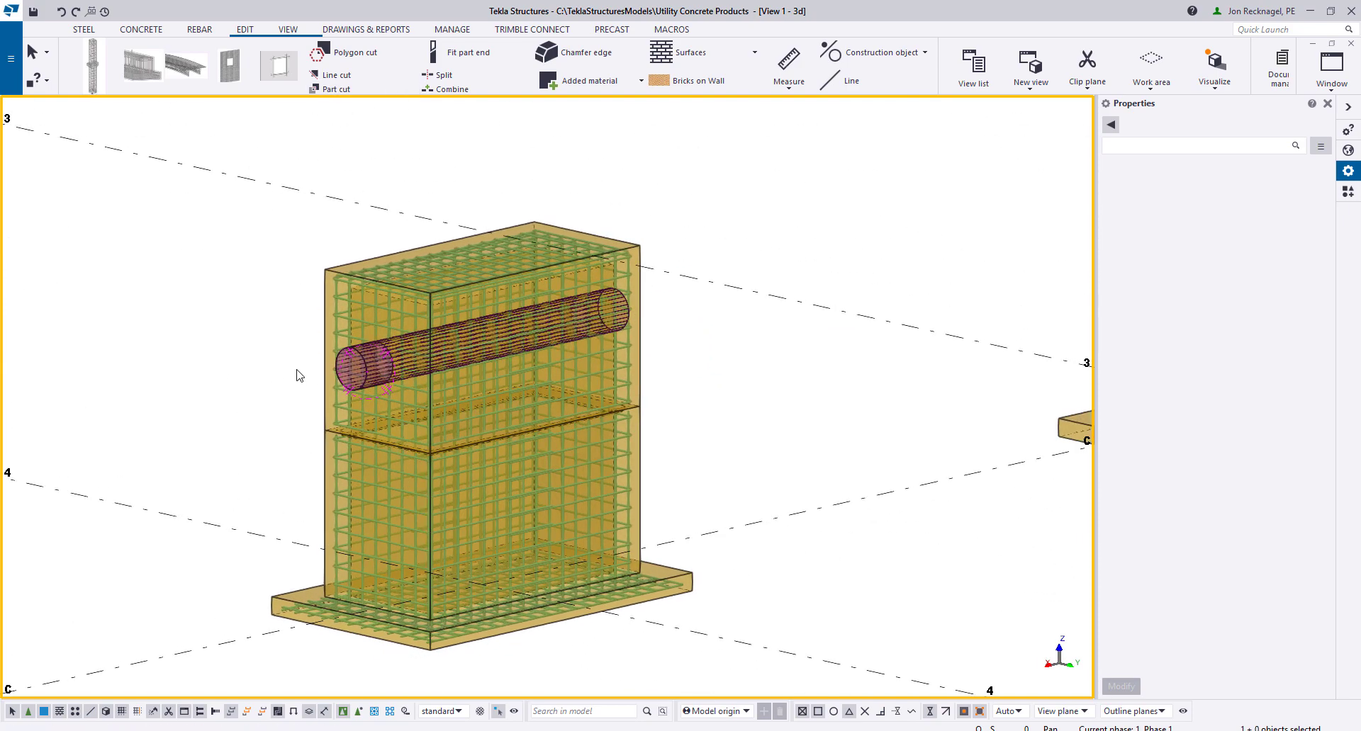
{"action": "scroll", "coordinate": [299, 376], "scroll_direction": "up", "scroll_amount": 2}
{"action": "scroll", "coordinate": [385, 343], "scroll_direction": "up", "scroll_amount": 3}
{"action": "left_click", "coordinate": [385, 343]}
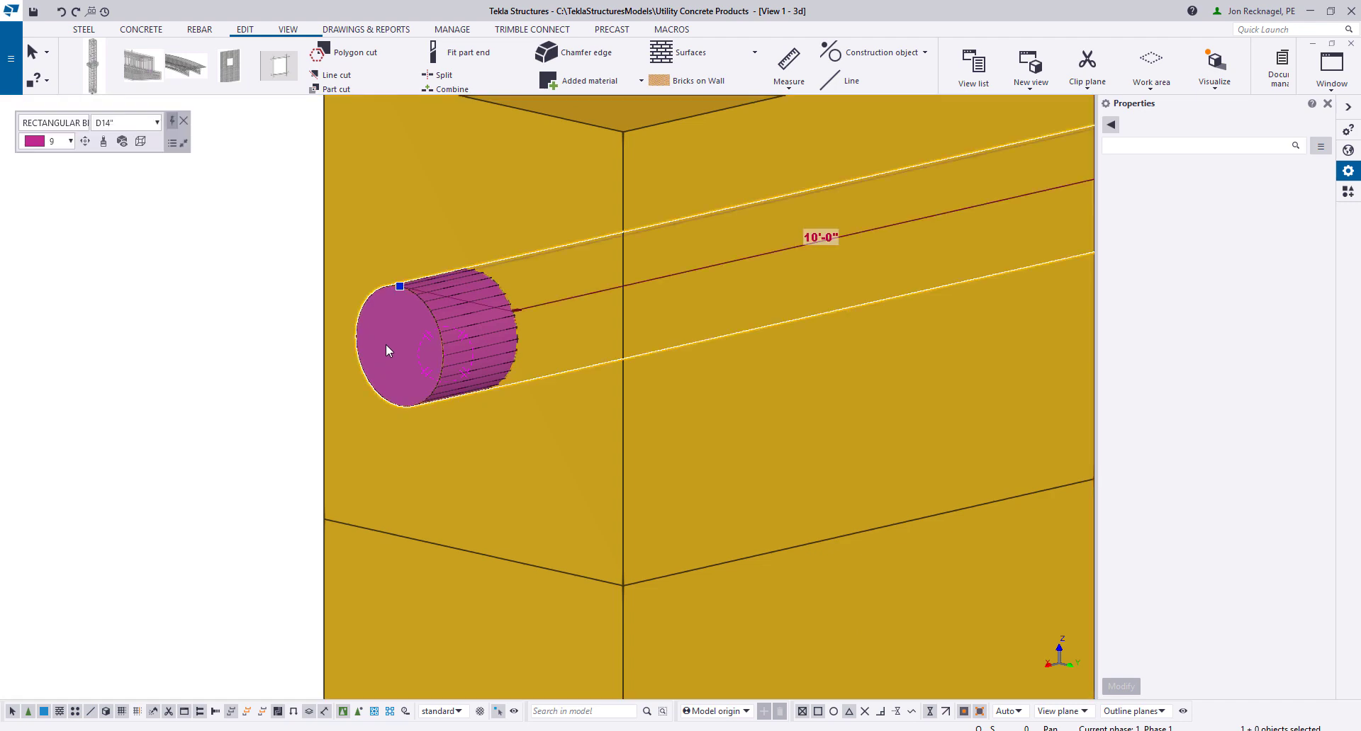
{"action": "scroll", "coordinate": [385, 345], "scroll_direction": "down", "scroll_amount": 2}
Examine the round opening through the reinforced upper box and how the rebar is cut around it
{"action": "mouse_move", "coordinate": [382, 305]}
{"action": "middle_mouse_down", "text": "ctrl"}
{"action": "mouse_move", "coordinate": [514, 292]}
{"action": "mouse_move", "coordinate": [241, 304]}
{"action": "middle_mouse_up", "text": "ctrl"}
{"action": "key", "text": "ctrl+2"}
{"action": "scroll", "coordinate": [942, 308], "scroll_direction": "up", "scroll_amount": 2}
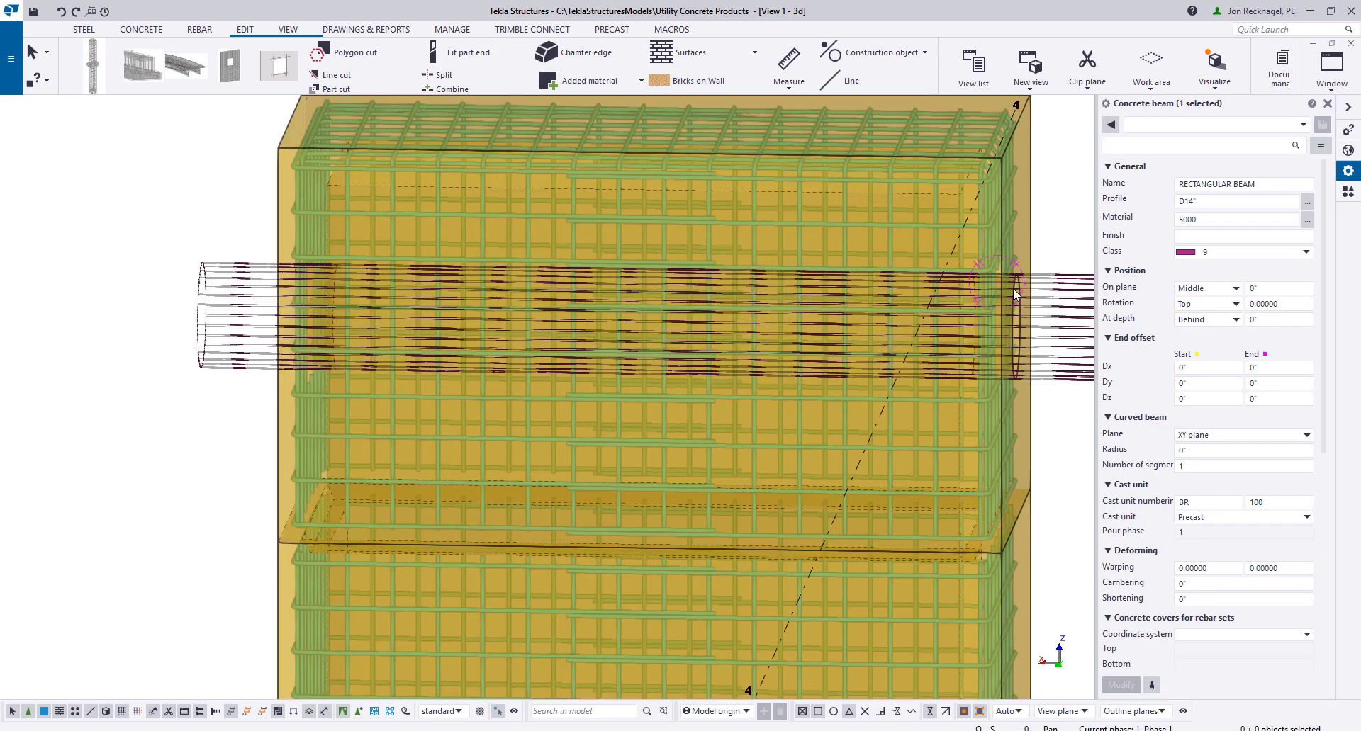
{"action": "middle_click_drag", "start_coordinate": [1013, 289], "coordinate": [784, 298], "text": "ctrl"}
{"action": "scroll", "coordinate": [956, 277], "scroll_direction": "up", "scroll_amount": 1}
{"action": "middle_click_drag", "start_coordinate": [958, 278], "coordinate": [1054, 282], "text": "ctrl"}
{"action": "middle_click_drag", "start_coordinate": [825, 316], "coordinate": [655, 347]}
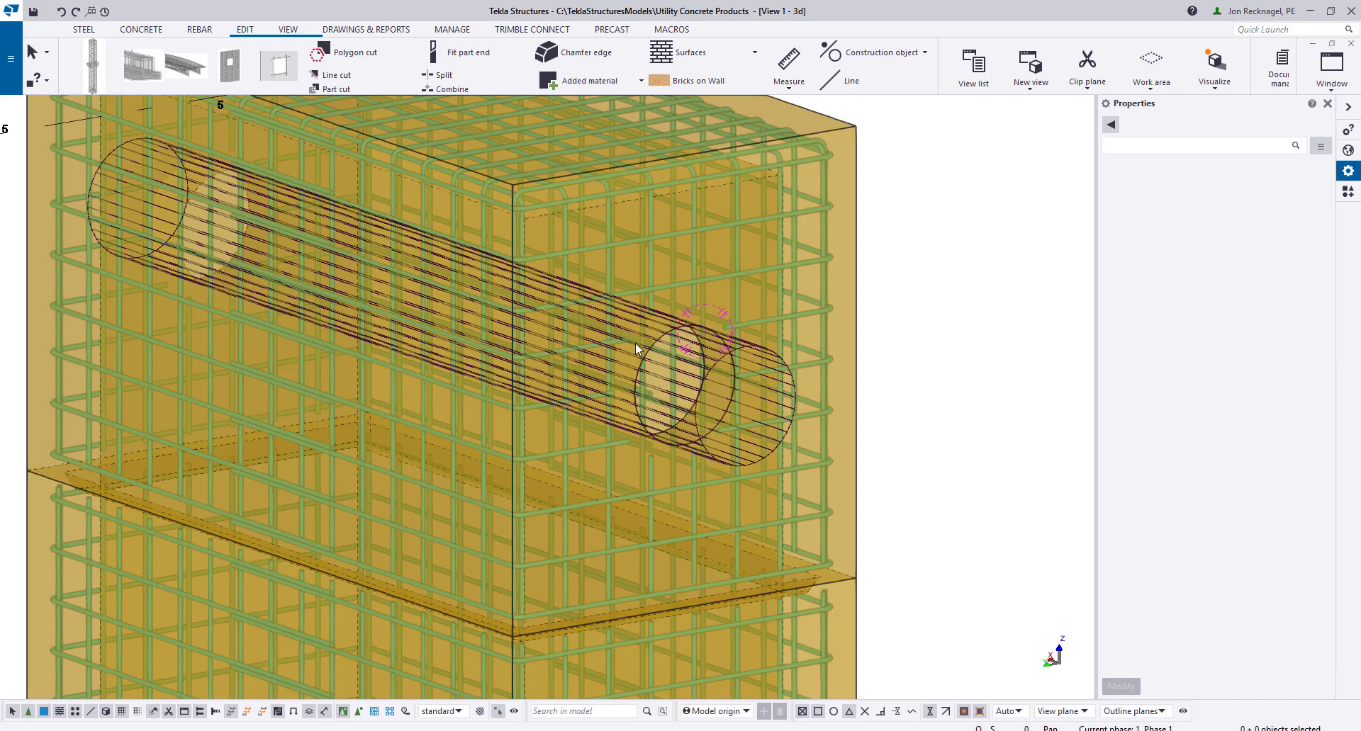
Examine both ends of the round D14" cut in the upper box and the trimmed bars in the end walls
{"action": "scroll", "coordinate": [635, 342], "scroll_direction": "up", "scroll_amount": 2}
{"action": "middle_click_drag", "start_coordinate": [773, 333], "coordinate": [644, 296], "text": "ctrl"}
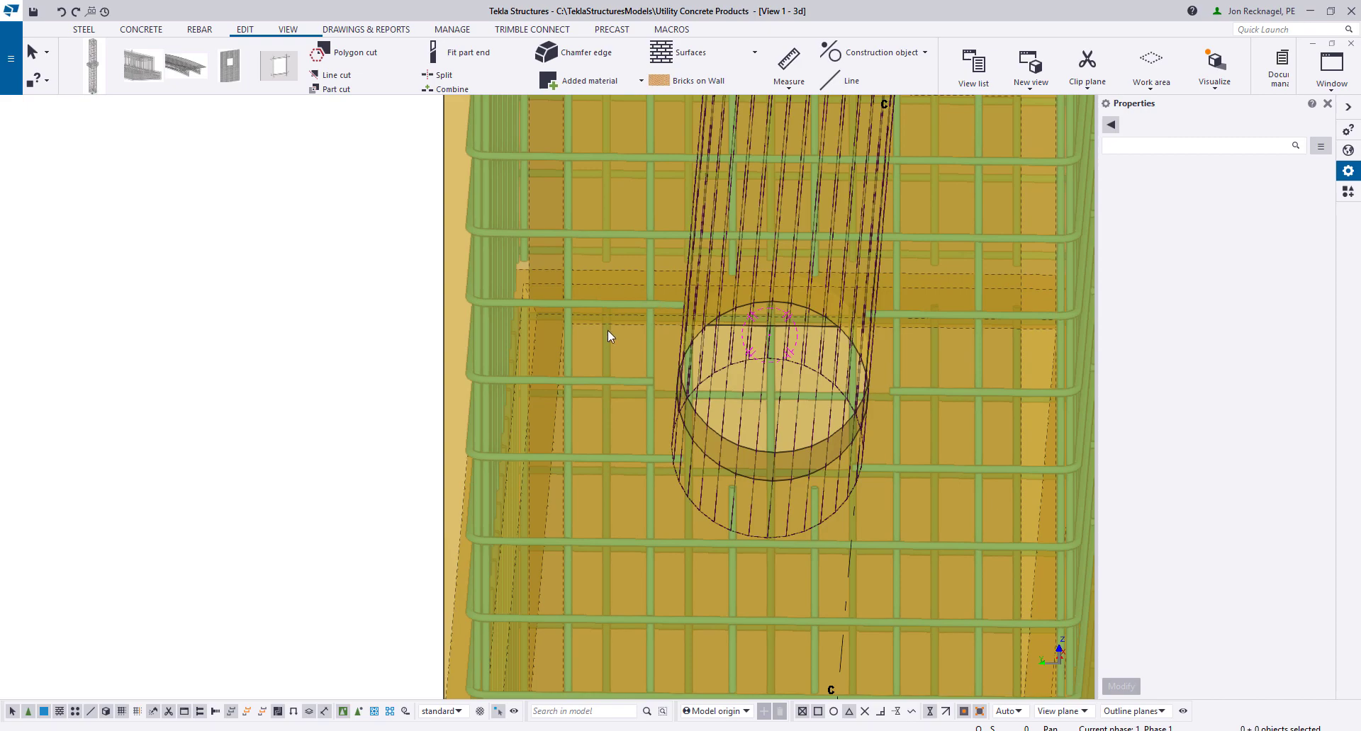
{"action": "middle_click_drag", "start_coordinate": [801, 356], "coordinate": [963, 345], "text": "ctrl"}
{"action": "scroll", "coordinate": [732, 357], "scroll_direction": "down", "scroll_amount": 3}
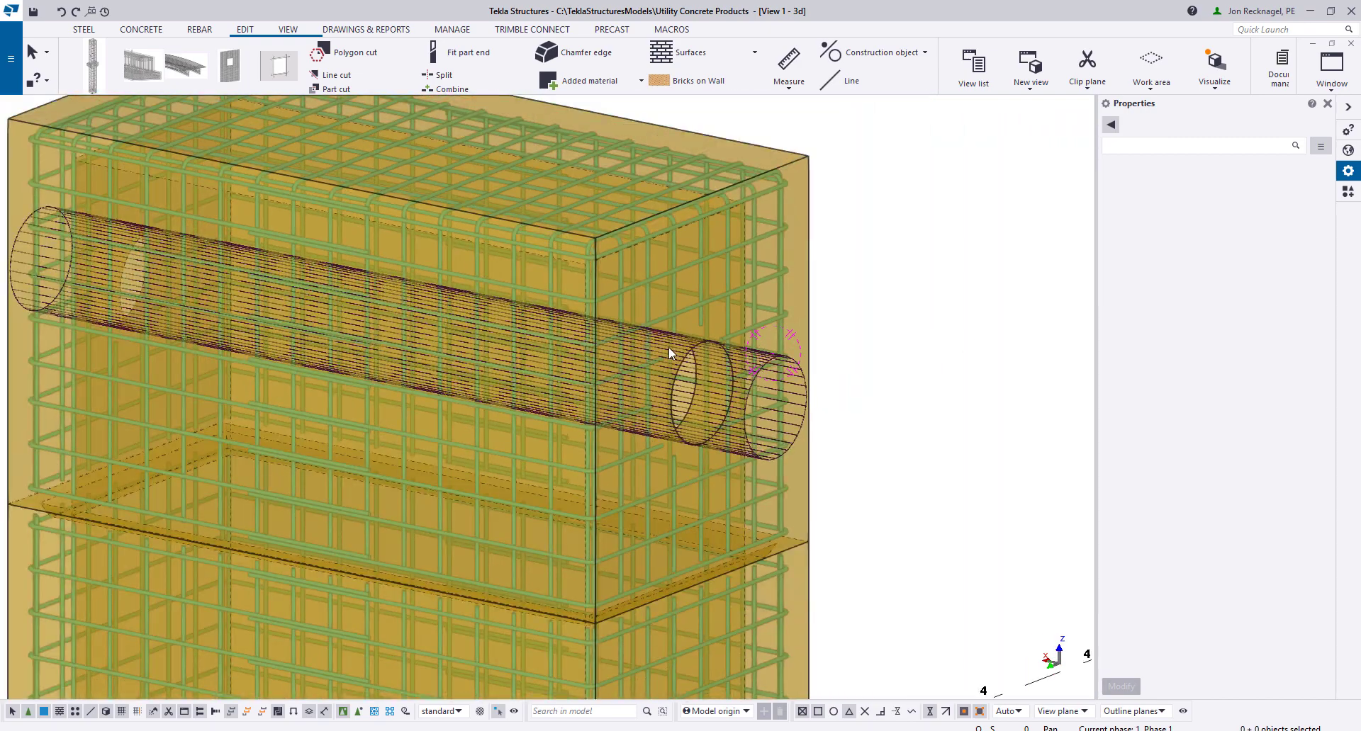
{"action": "scroll", "coordinate": [388, 367], "scroll_direction": "down", "scroll_amount": 3}
{"action": "middle_click_drag", "start_coordinate": [546, 388], "coordinate": [609, 400], "text": "ctrl"}
{"action": "scroll", "coordinate": [606, 400], "scroll_direction": "up", "scroll_amount": 3}
{"action": "middle_click_drag", "start_coordinate": [560, 362], "coordinate": [592, 426], "text": "ctrl"}
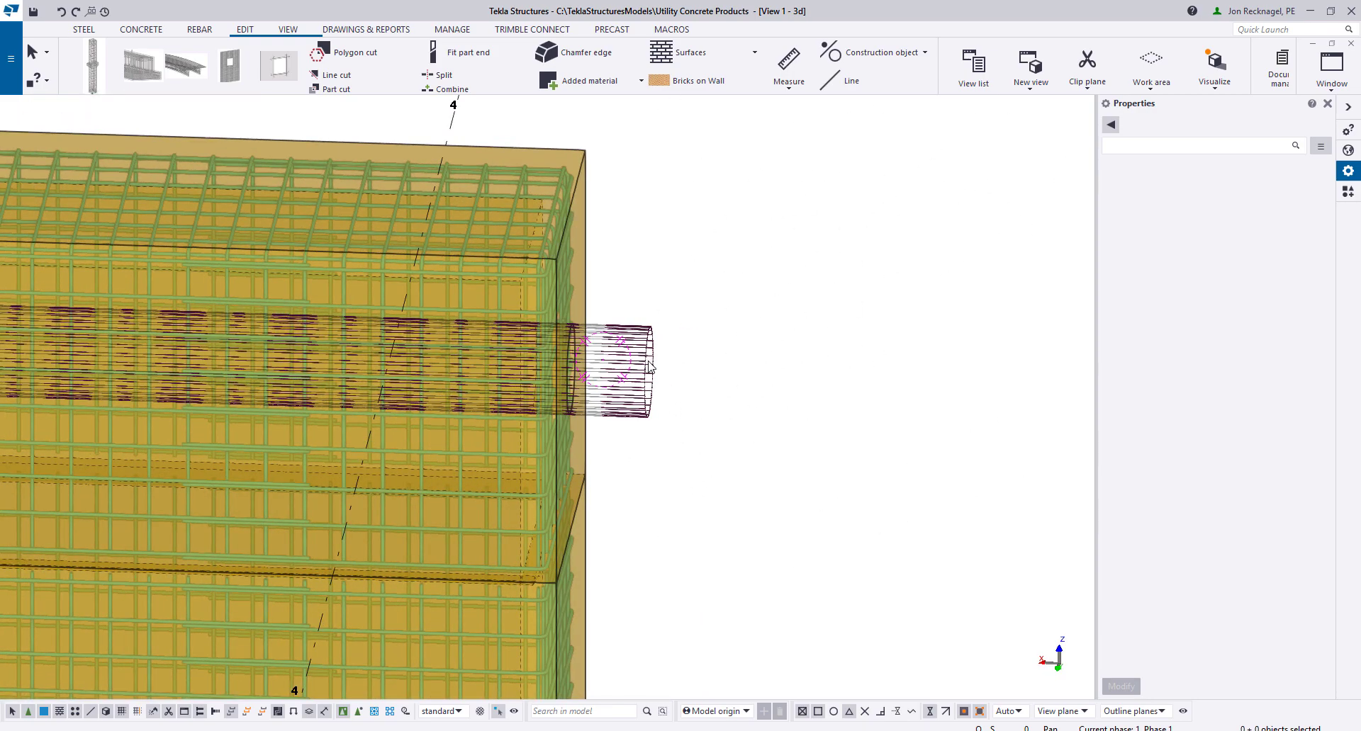
Change the profile of all four D14" beam cuts in the upper box and rebar to 24"*24"
{"action": "left_click_drag", "start_coordinate": [683, 439], "coordinate": [629, 310]}
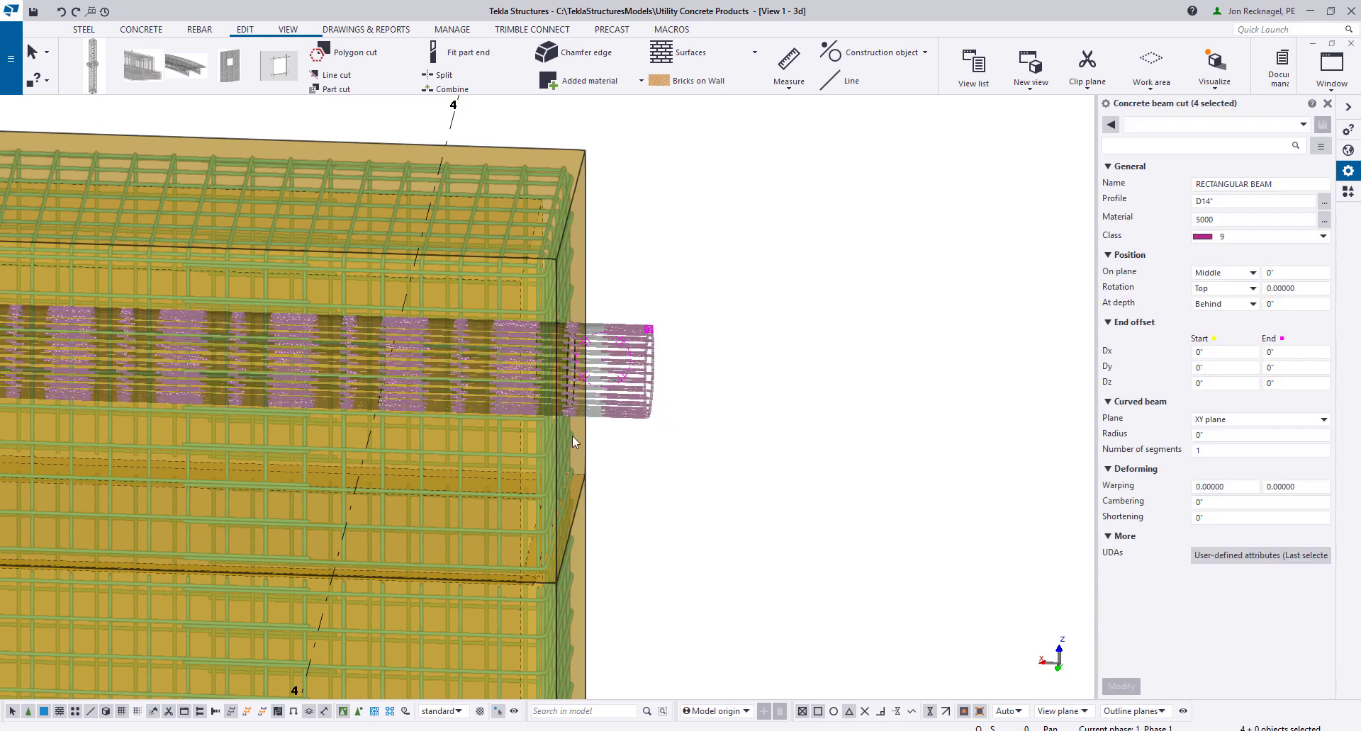
{"action": "scroll", "coordinate": [633, 330], "scroll_direction": "down", "scroll_amount": 2}
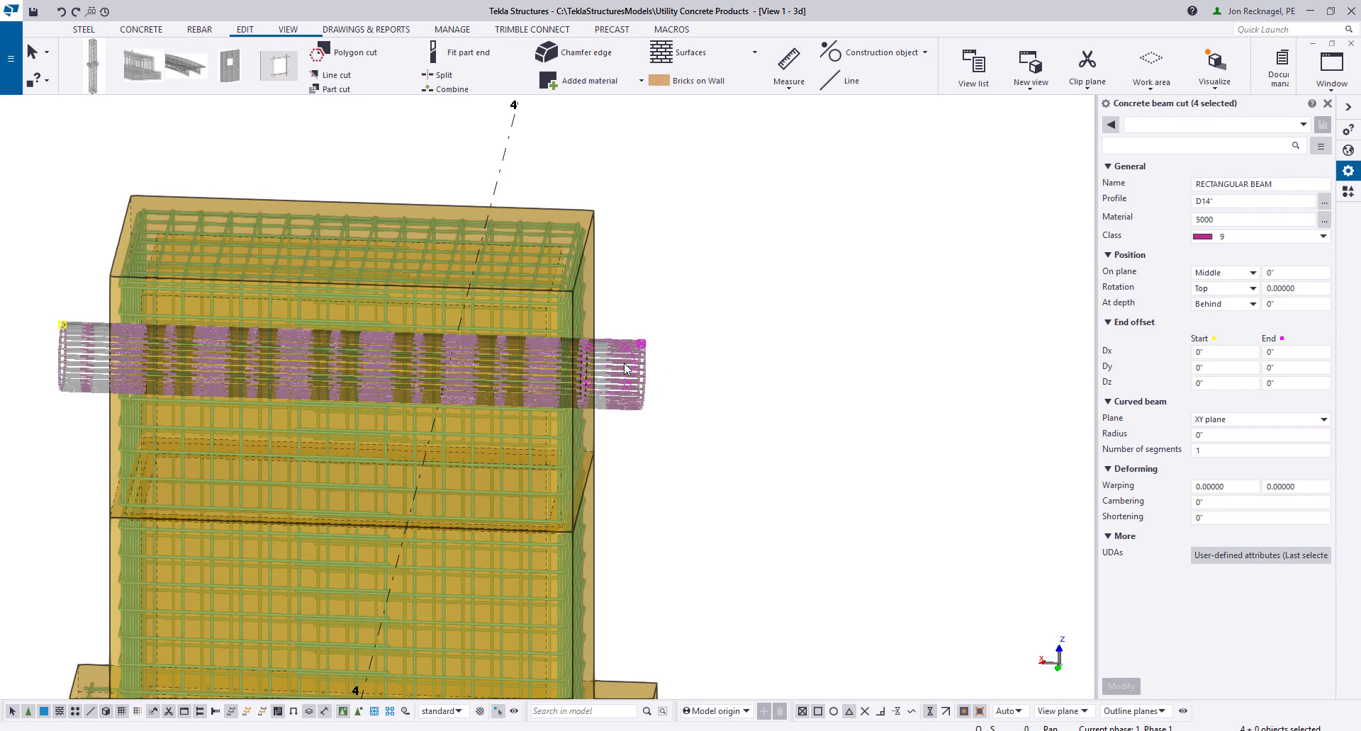
{"action": "middle_click_drag", "start_coordinate": [641, 367], "coordinate": [500, 350], "text": "ctrl"}
{"action": "scroll", "coordinate": [634, 347], "scroll_direction": "up", "scroll_amount": 2}
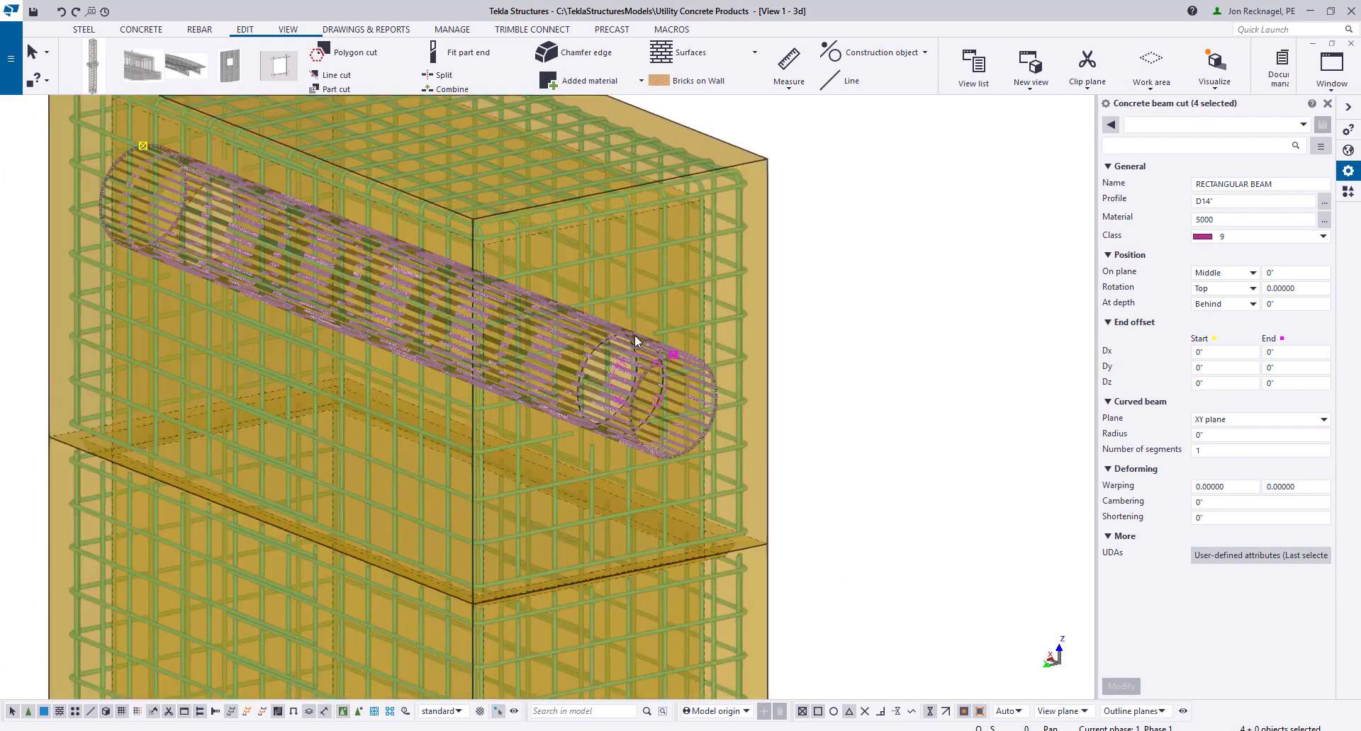
{"action": "scroll", "coordinate": [681, 356], "scroll_direction": "up", "scroll_amount": 2}
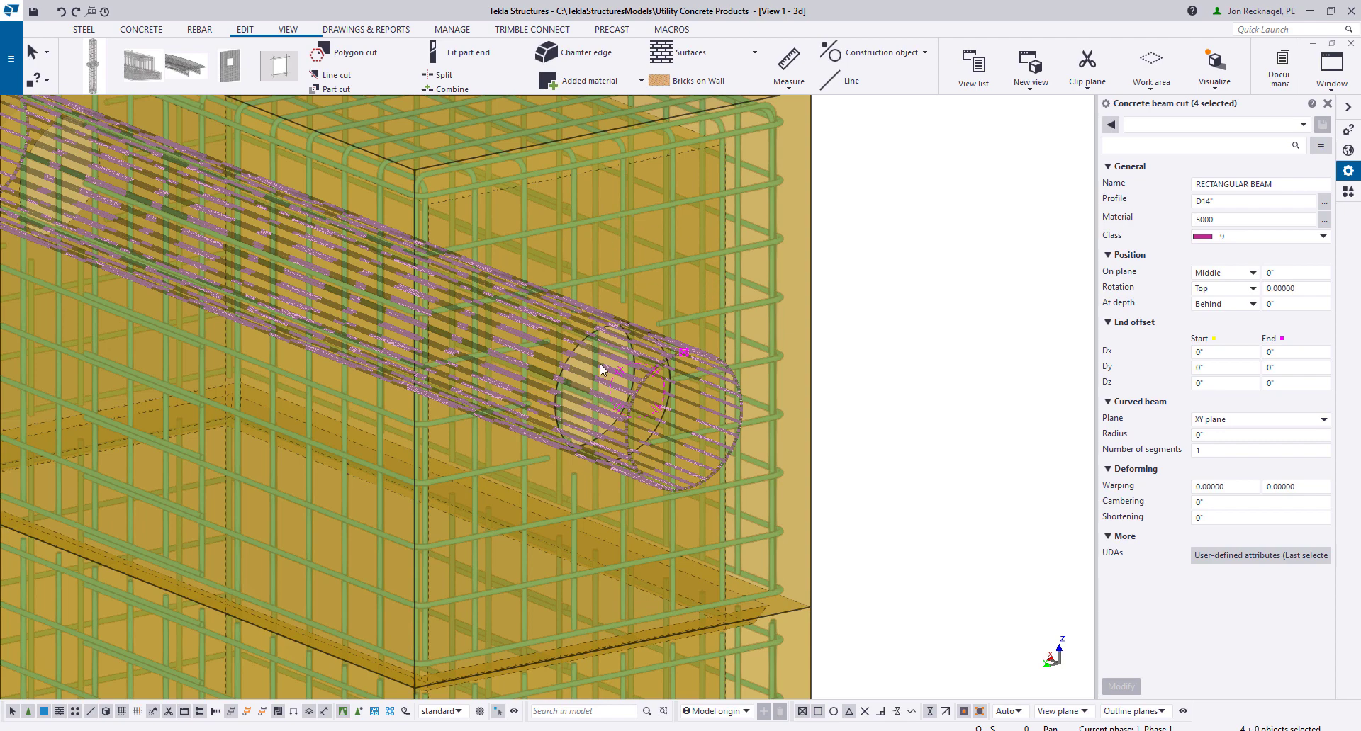
{"action": "scroll", "coordinate": [615, 247], "scroll_direction": "down", "scroll_amount": 2}
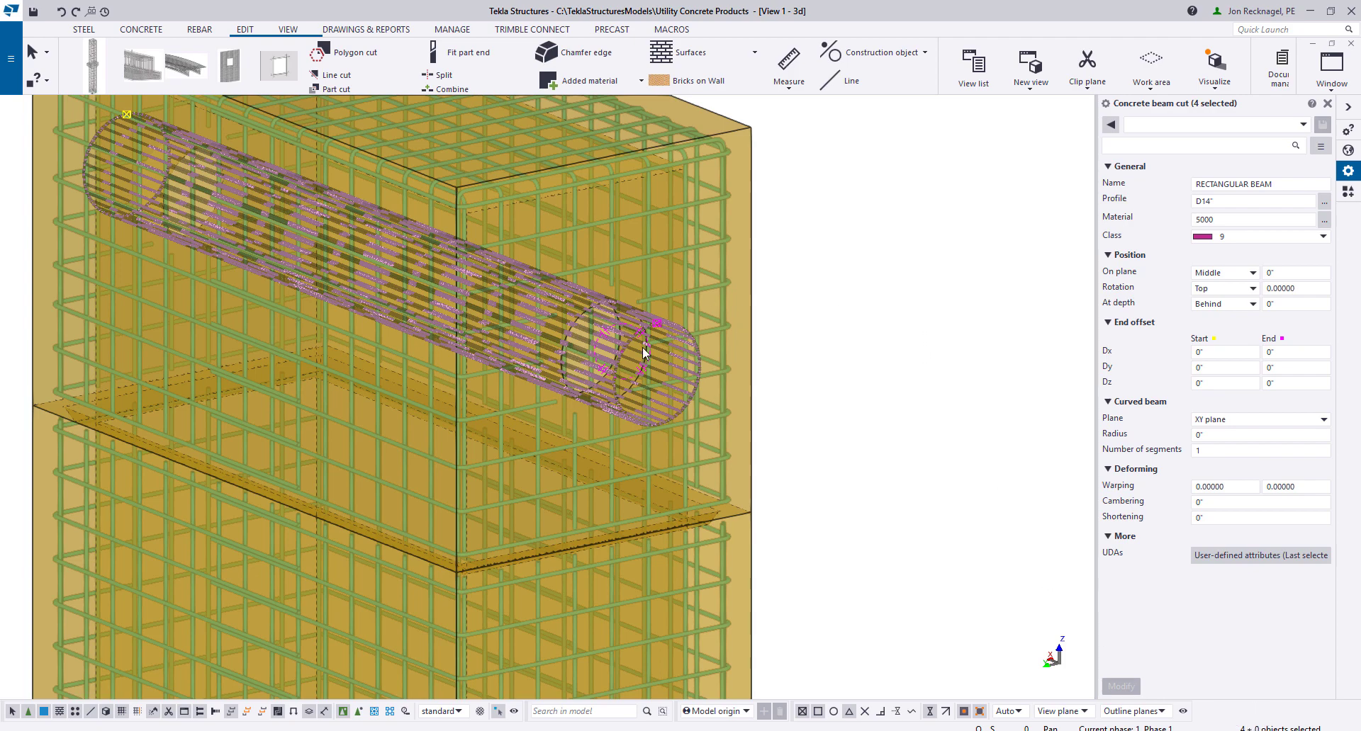
{"action": "left_click", "coordinate": [1205, 200]}
{"action": "type", "text": "24\""}
{"action": "type", "text": "*2"}
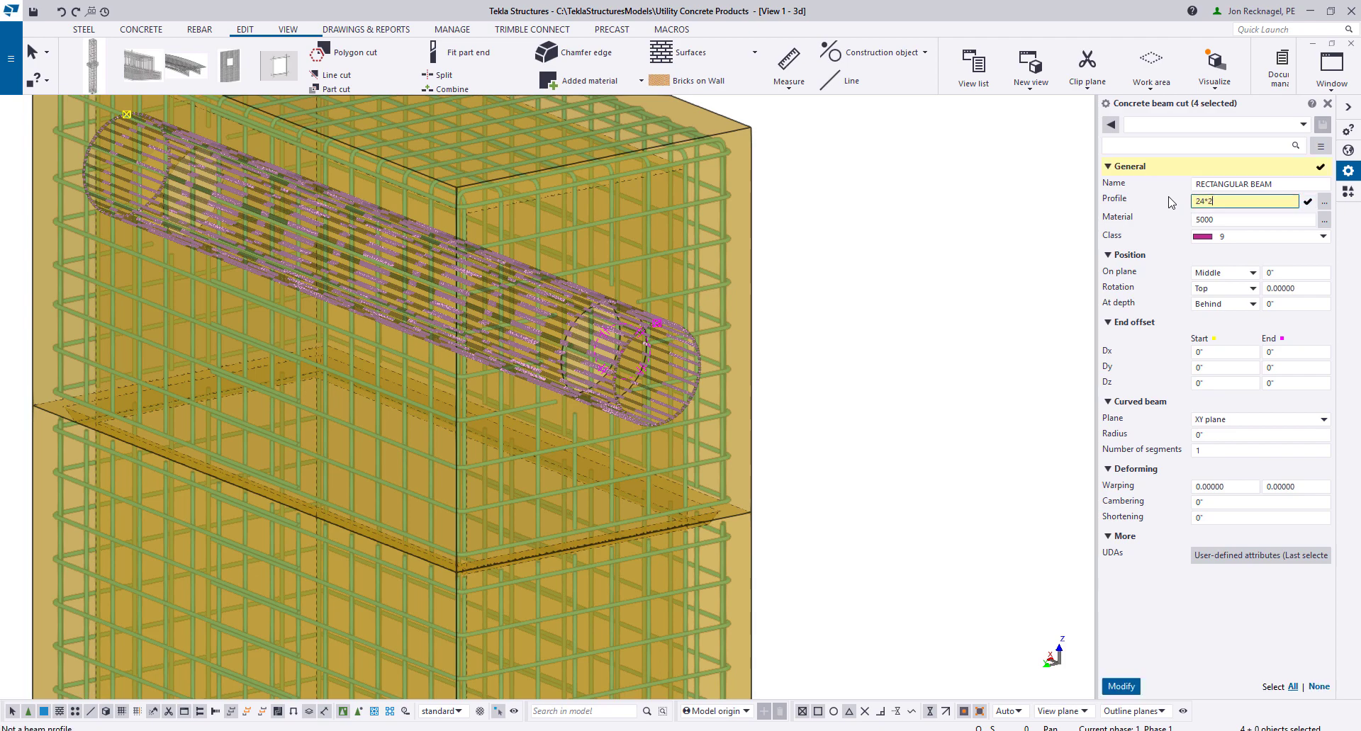
{"action": "type", "text": "4"}
{"action": "key", "text": "Return"}
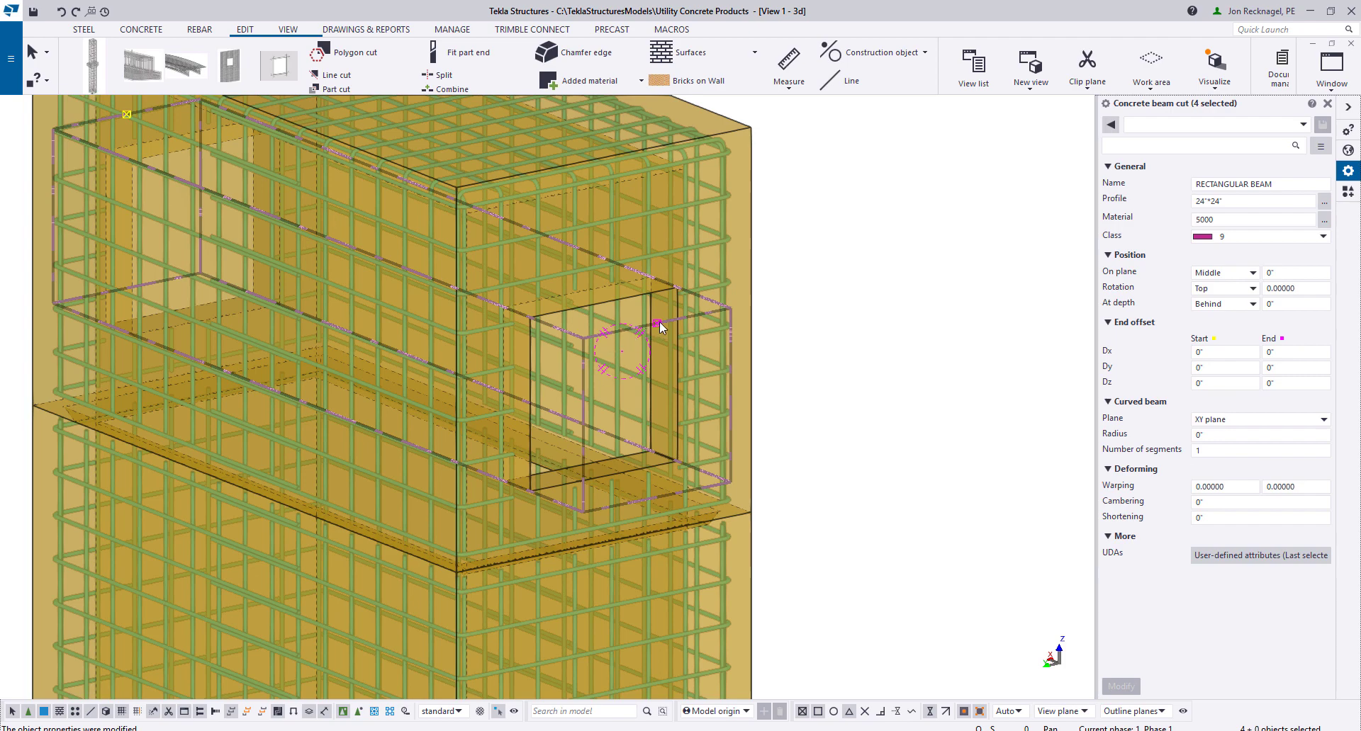
Examine the square opening and trimmed rebar under different part rendering modes, and compare the box with the round-opening box
{"action": "middle_click_drag", "start_coordinate": [657, 326], "coordinate": [554, 260], "text": "ctrl"}
{"action": "key", "text": "ctrl+4"}
{"action": "scroll", "coordinate": [623, 328], "scroll_direction": "up", "scroll_amount": 2}
{"action": "key", "text": "ctrl+2"}
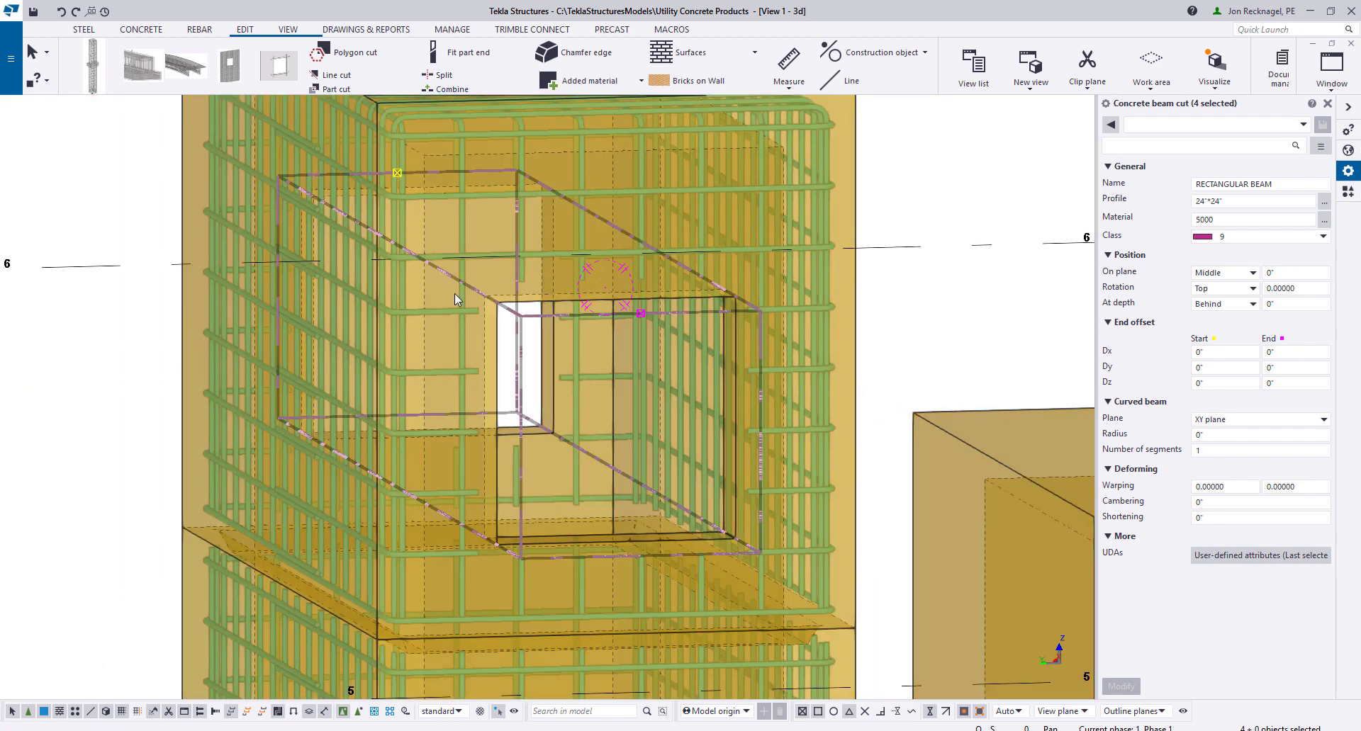
{"action": "middle_click_drag", "start_coordinate": [507, 308], "coordinate": [582, 330], "text": "ctrl"}
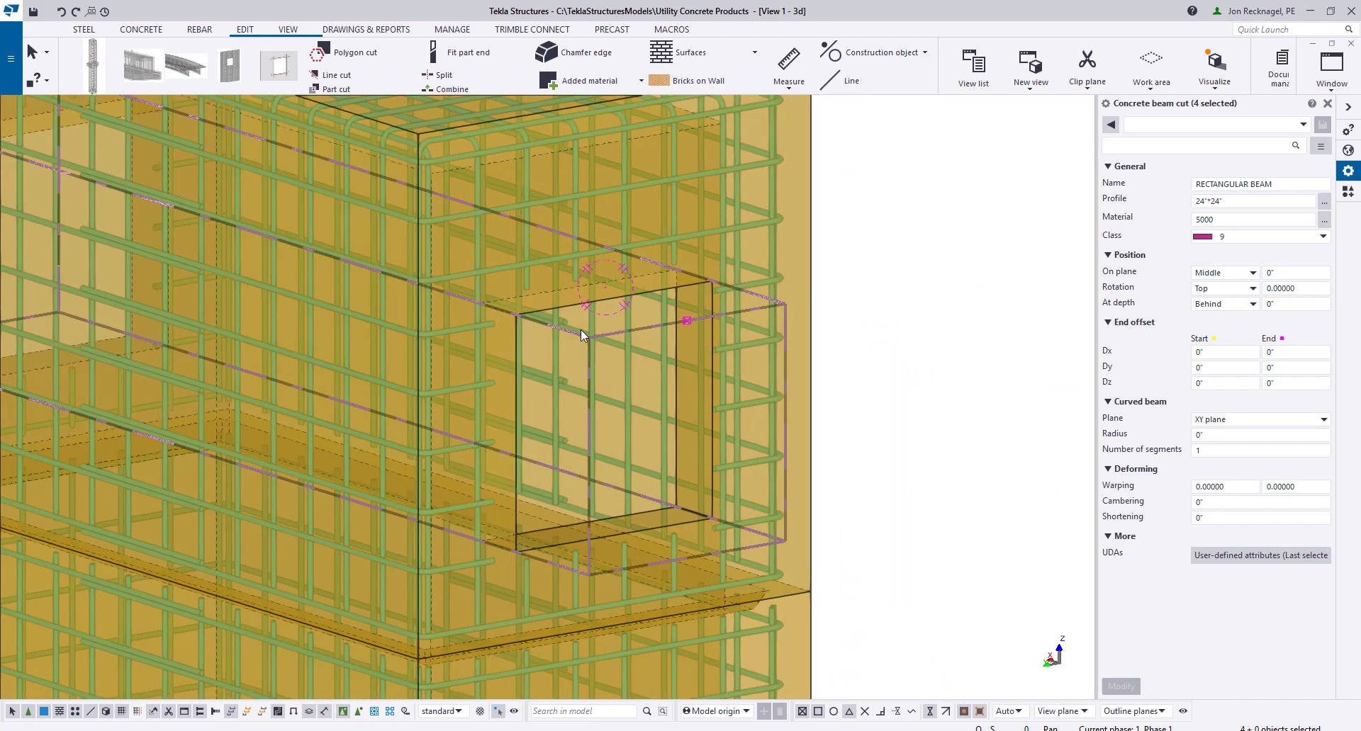
{"action": "key", "text": "ctrl+1"}
{"action": "scroll", "coordinate": [606, 298], "scroll_direction": "up", "scroll_amount": 2}
{"action": "middle_click_drag", "start_coordinate": [641, 292], "coordinate": [664, 317], "text": "ctrl"}
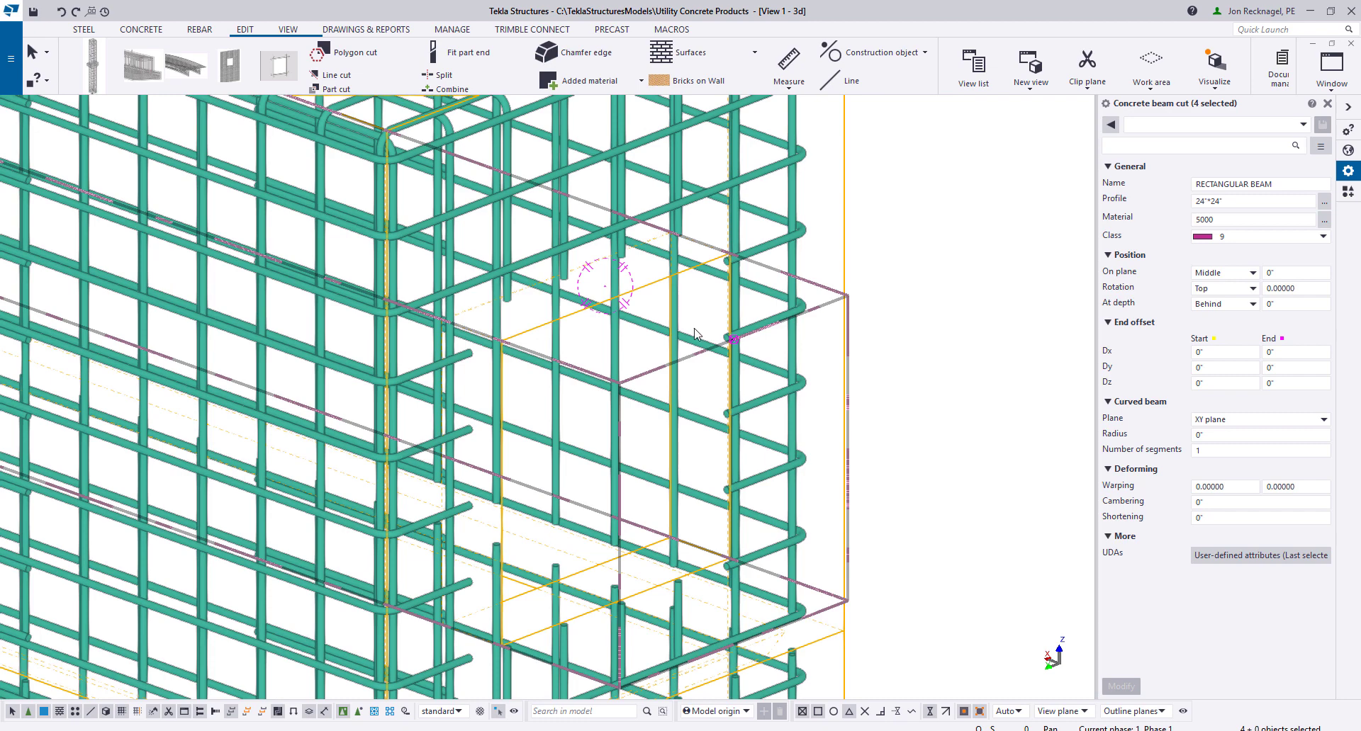
{"action": "scroll", "coordinate": [695, 333], "scroll_direction": "down", "scroll_amount": 6}
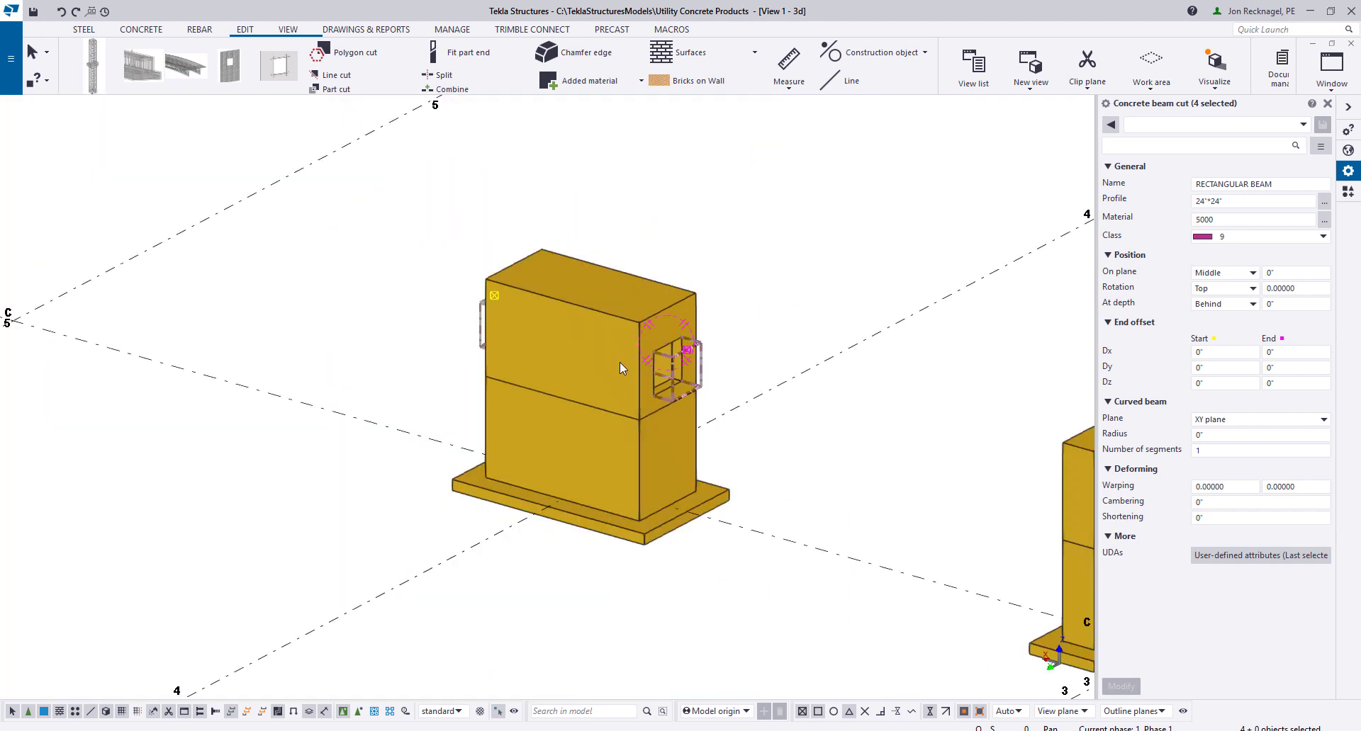
{"action": "middle_click_drag", "start_coordinate": [571, 368], "coordinate": [489, 365]}
{"action": "scroll", "coordinate": [496, 382], "scroll_direction": "down", "scroll_amount": 2}
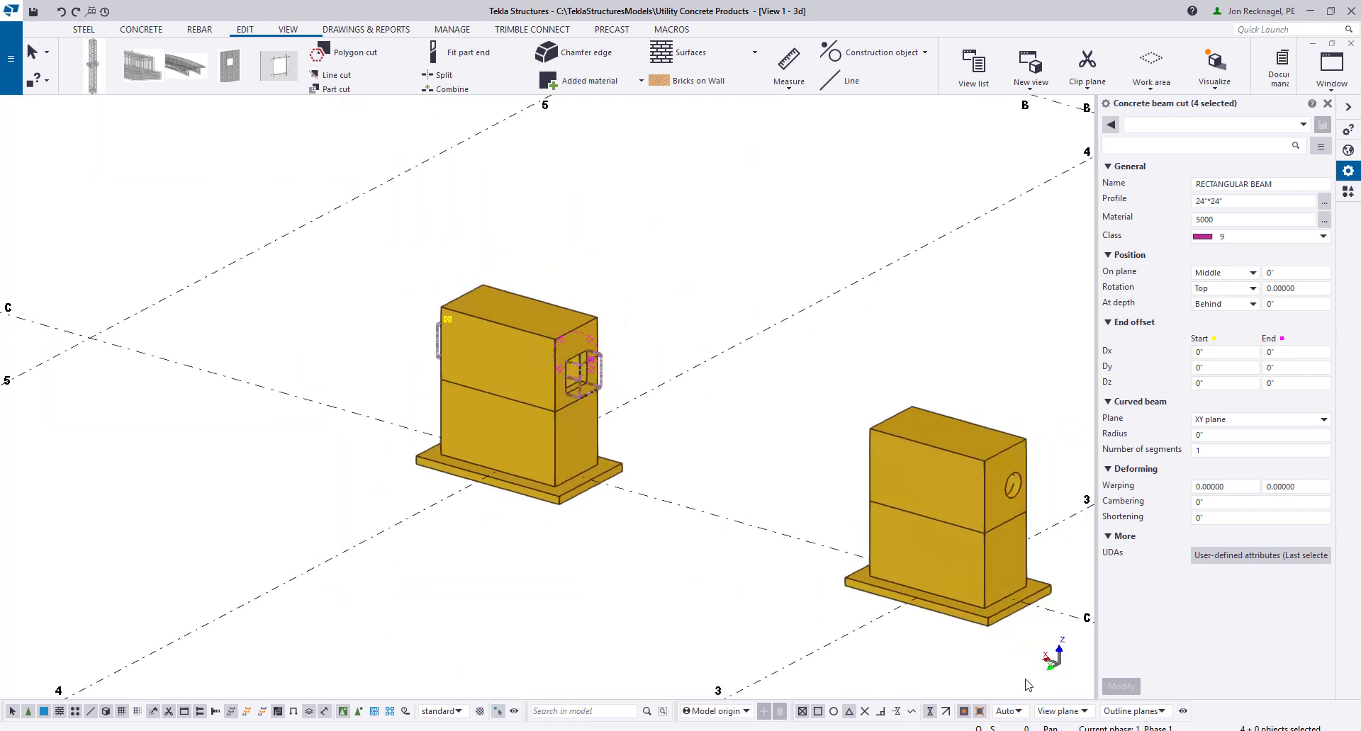
{"action": "scroll", "coordinate": [498, 294], "scroll_direction": "up", "scroll_amount": 3}
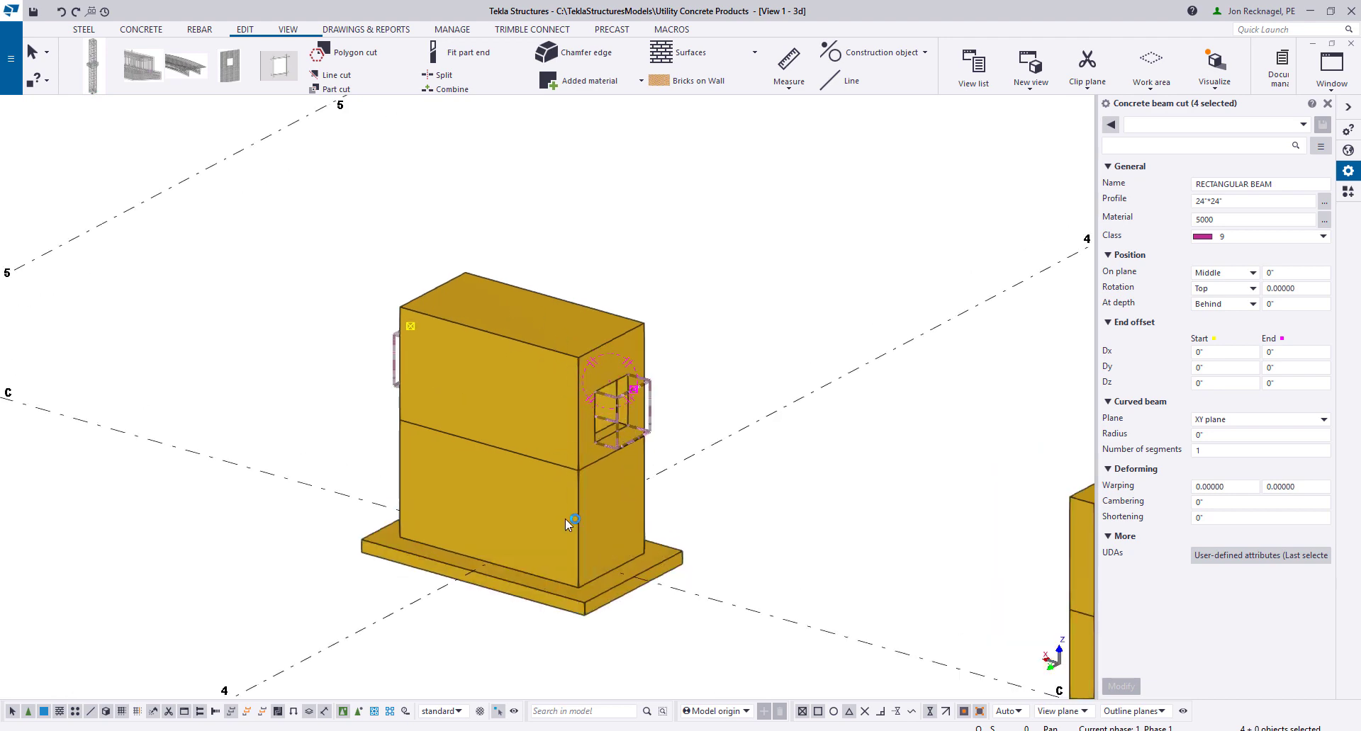
{"action": "scroll", "coordinate": [641, 474], "scroll_direction": "down", "scroll_amount": 1}
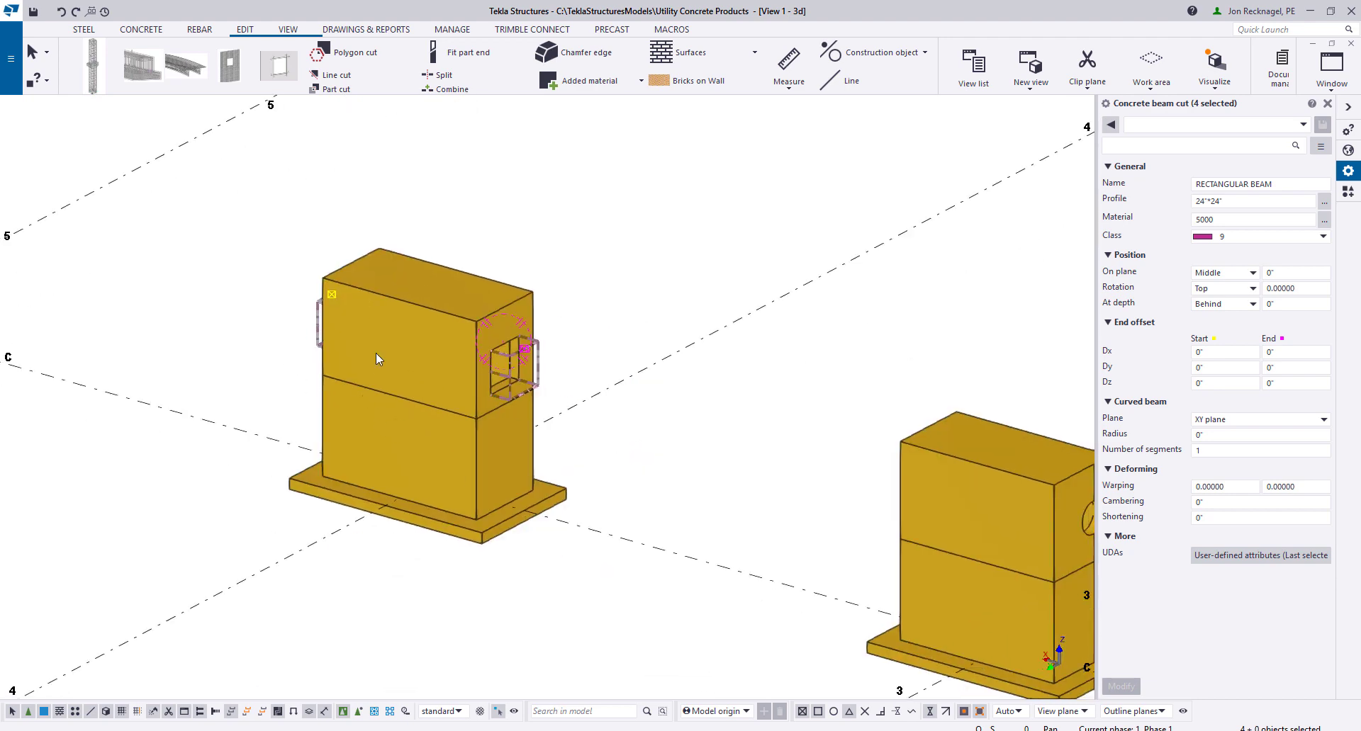
{"action": "middle_click_drag", "start_coordinate": [889, 586], "coordinate": [622, 489]}
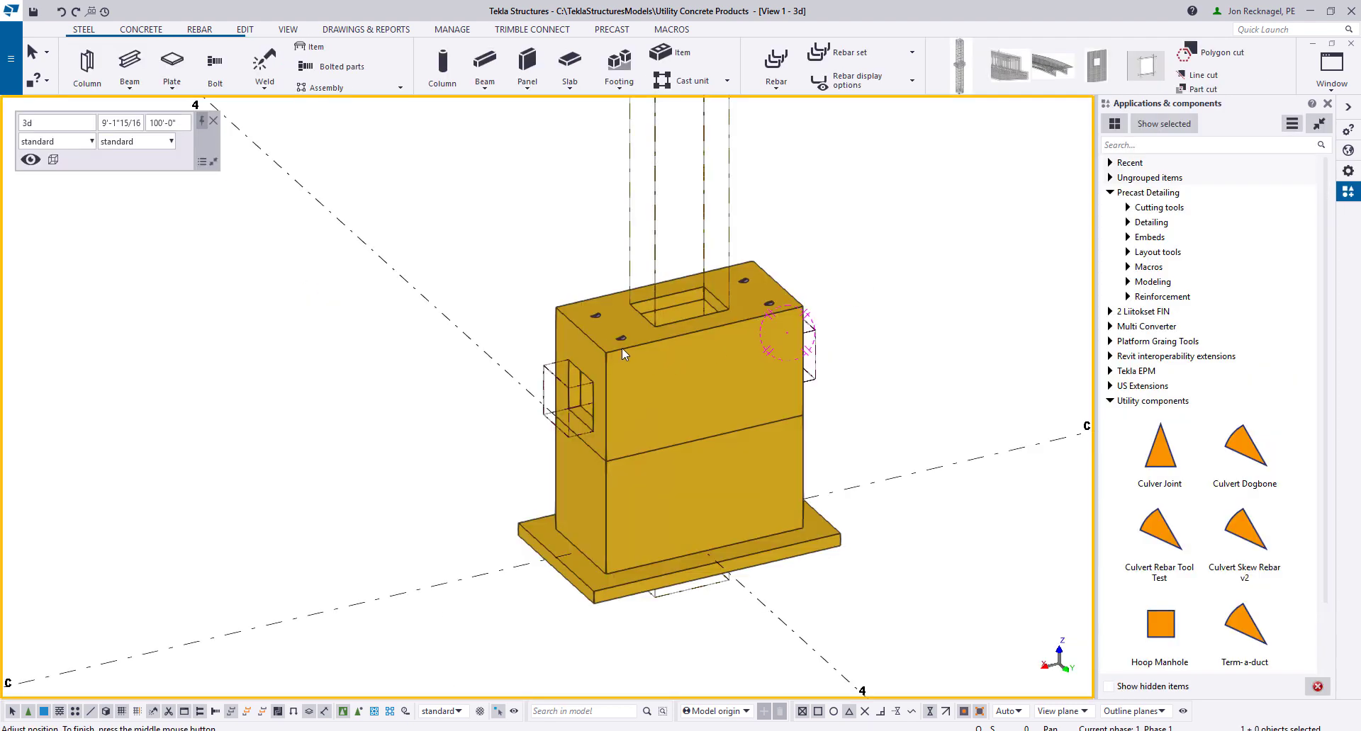
Add the four dogbone lifting anchors on top of the grid 4 box to the upper box's assembly
{"action": "scroll", "coordinate": [622, 353], "scroll_direction": "up", "scroll_amount": 3}
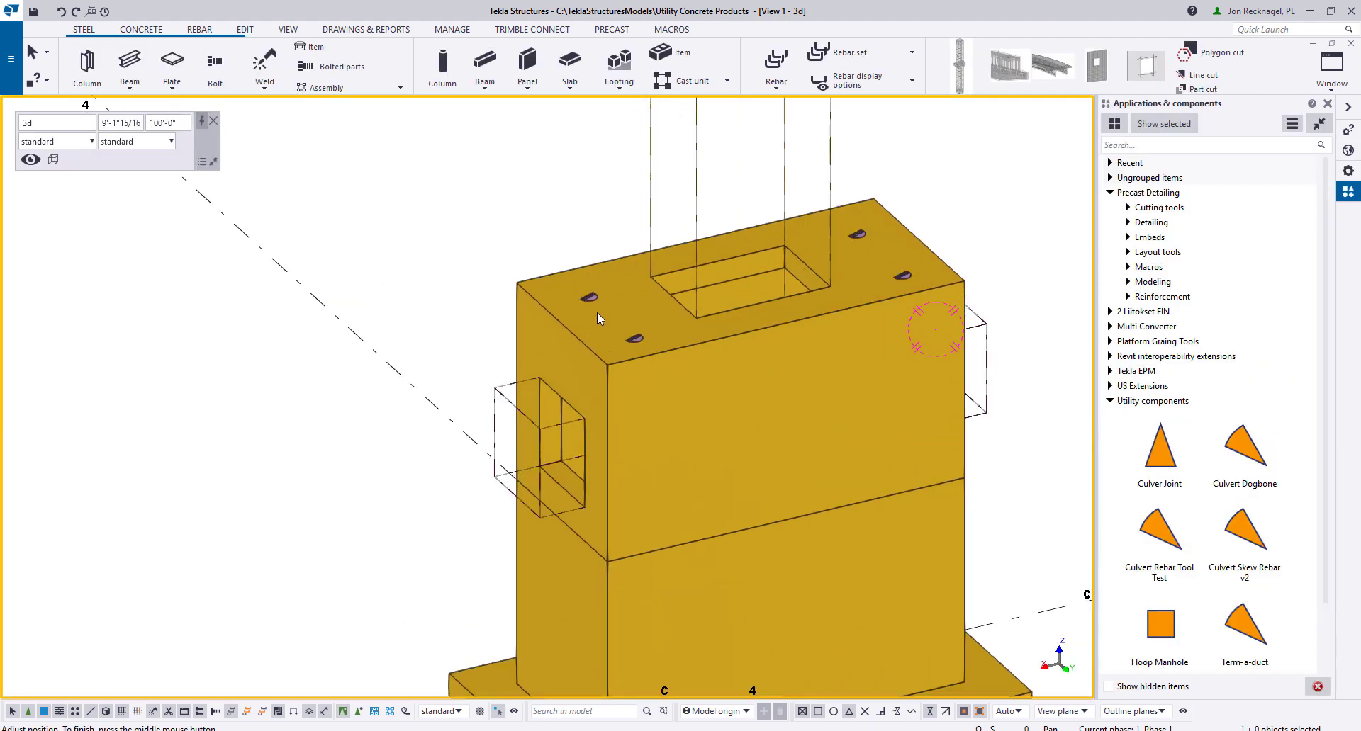
{"action": "left_click", "coordinate": [593, 299]}
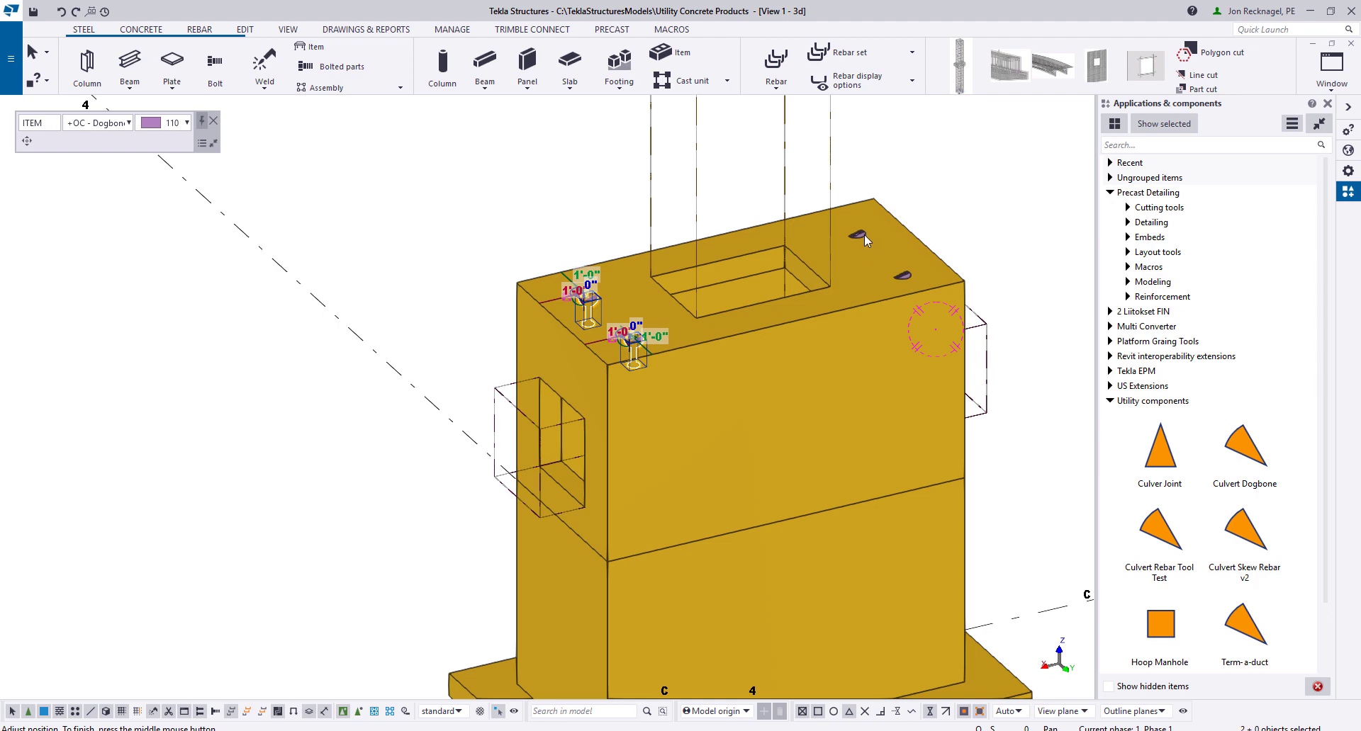
{"action": "right_click", "coordinate": [909, 280]}
{"action": "left_click", "coordinate": [1006, 607]}
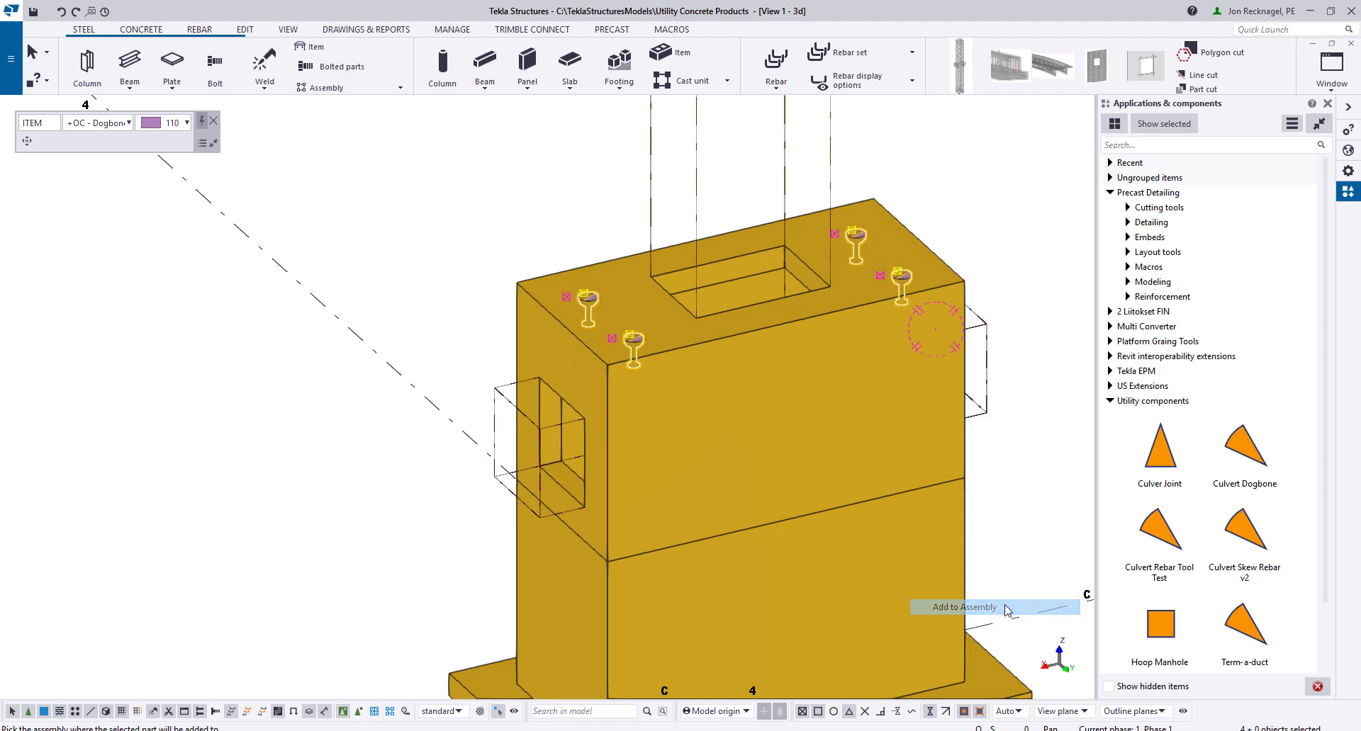
{"action": "left_click", "coordinate": [815, 428]}
{"action": "scroll", "coordinate": [814, 428], "scroll_direction": "down", "scroll_amount": 2}
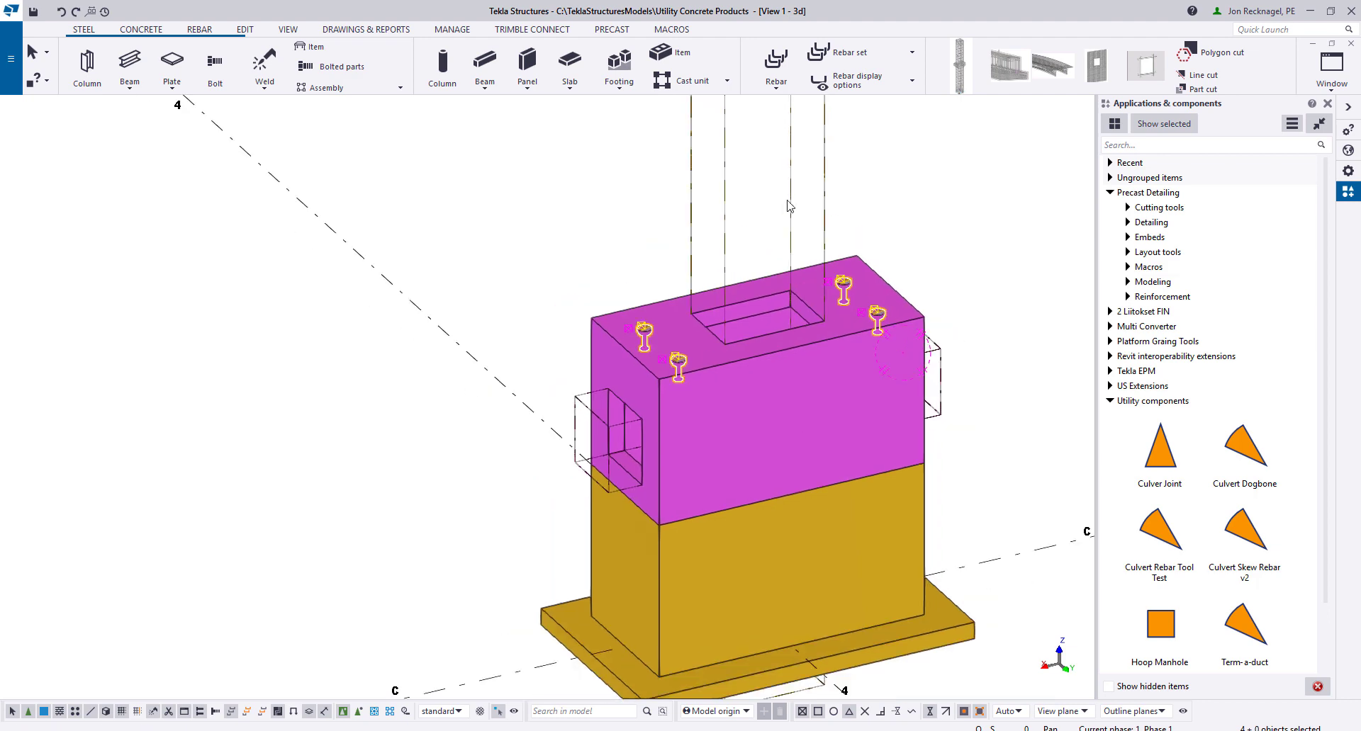
{"action": "left_click", "coordinate": [893, 197]}
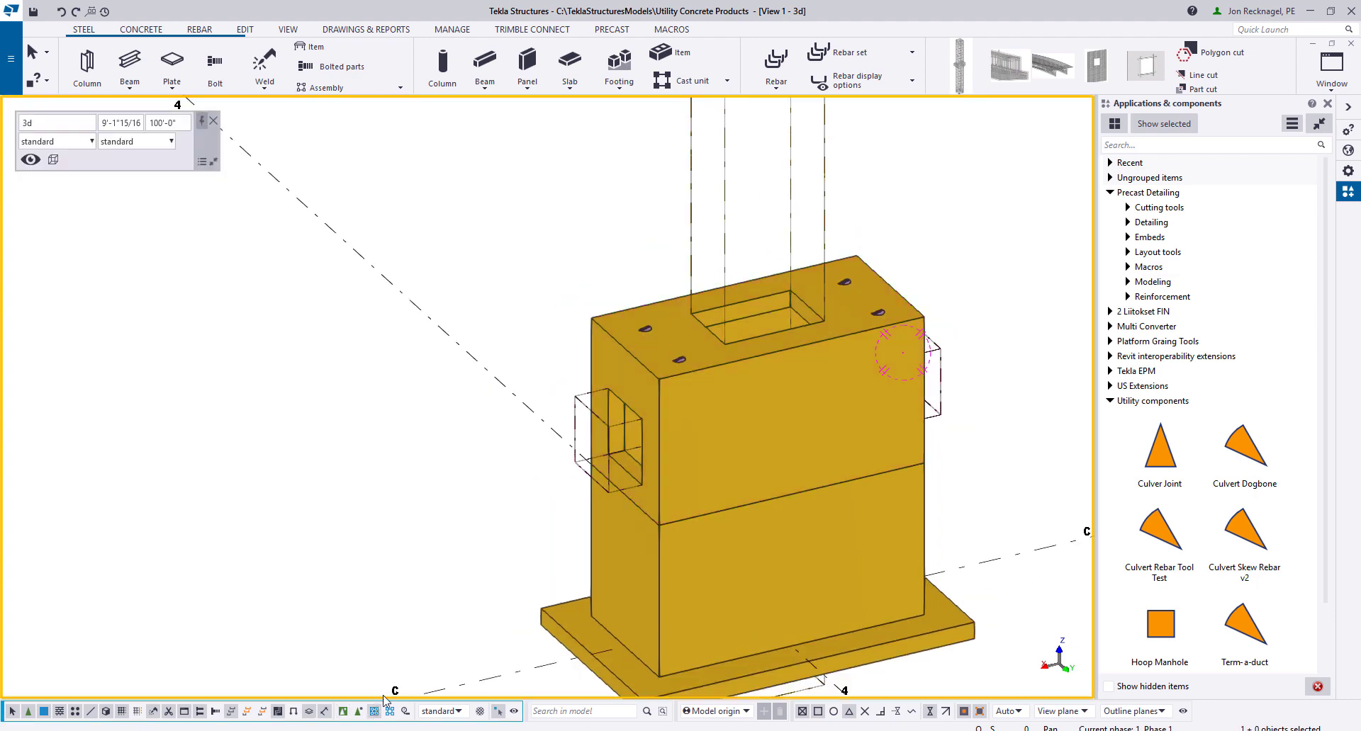
Add the upper box assembly to the lower box as a sub-assembly, and check the combined assembly's extent
{"action": "left_click", "coordinate": [665, 405]}
{"action": "right_click", "coordinate": [665, 405]}
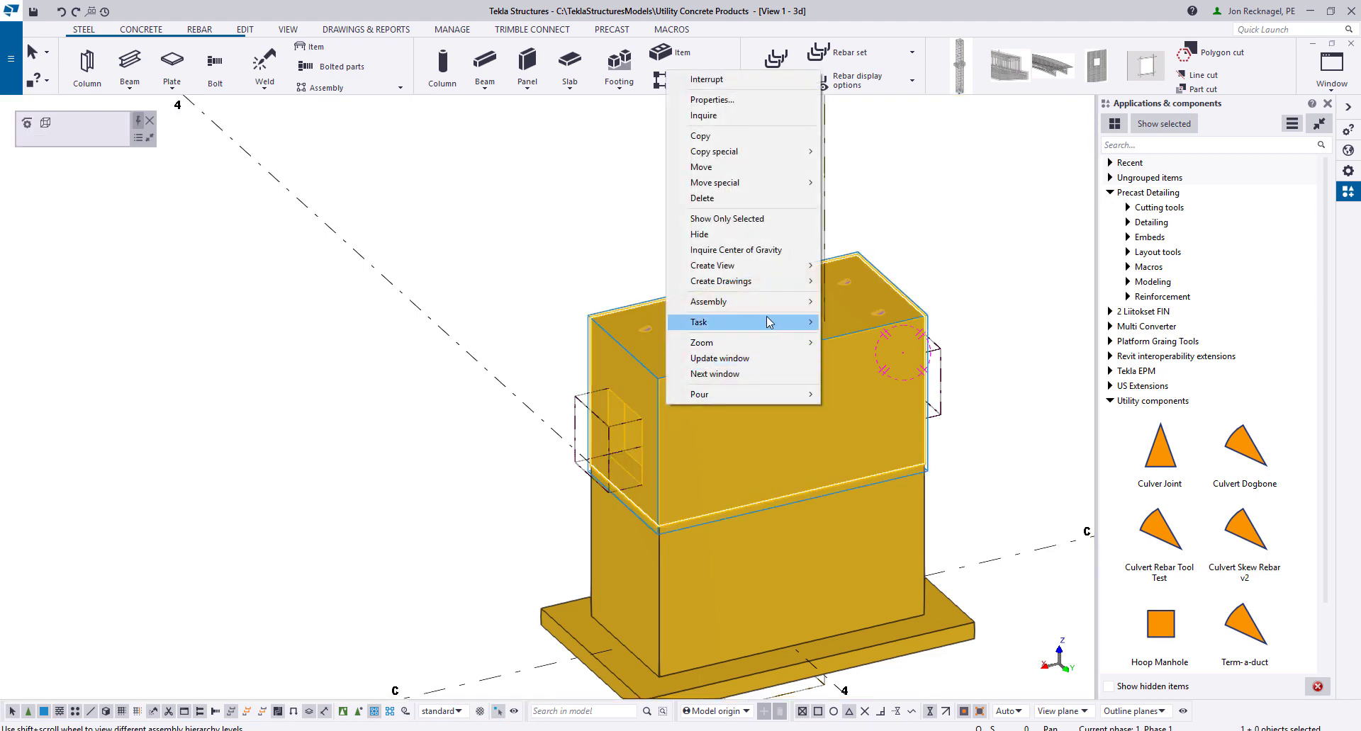
{"action": "mouse_move", "coordinate": [779, 309]}
{"action": "left_click", "coordinate": [882, 302]}
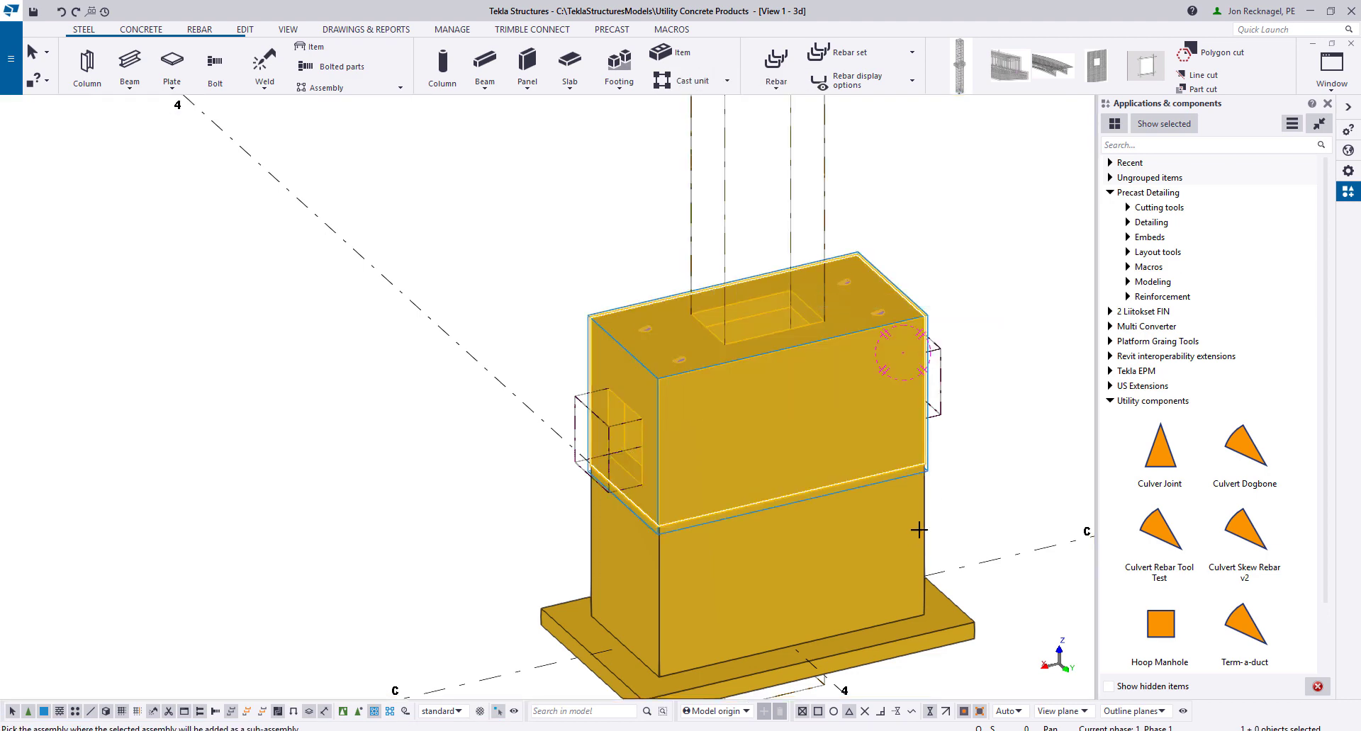
{"action": "left_click", "coordinate": [921, 533]}
{"action": "right_click", "coordinate": [1002, 316]}
{"action": "left_click", "coordinate": [1025, 323]}
{"action": "left_click", "coordinate": [916, 466]}
{"action": "scroll", "coordinate": [798, 406], "scroll_direction": "down", "scroll_amount": 2}
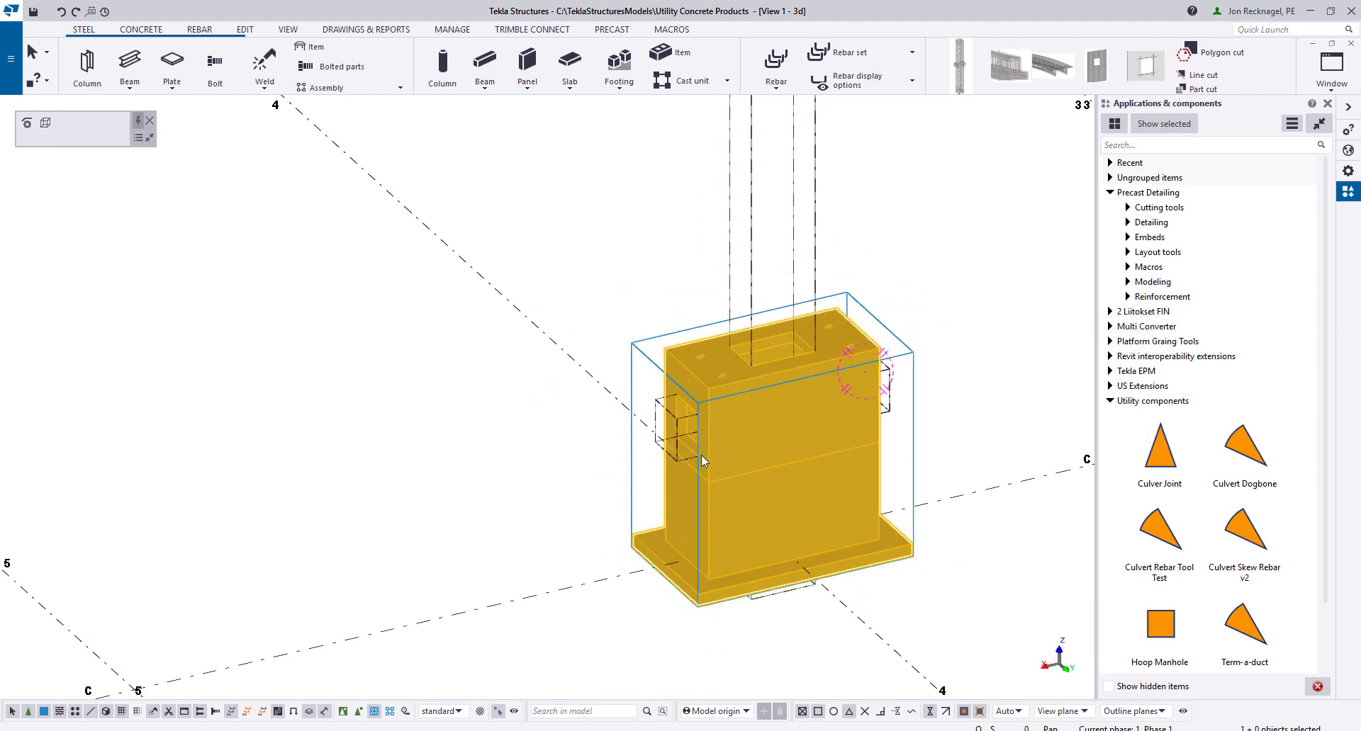
{"action": "left_click", "coordinate": [99, 243]}
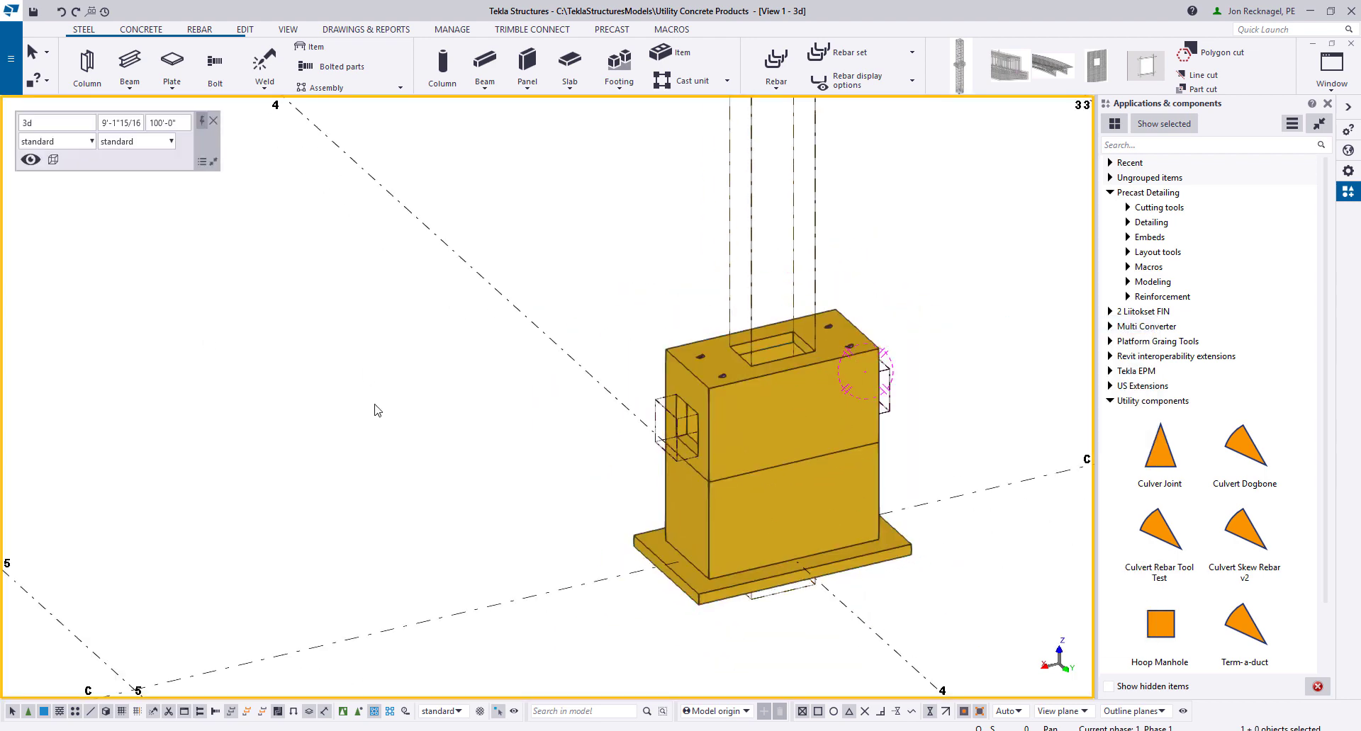
Try to turn off the display of component cuts and added material in the 3D view
{"action": "left_click", "coordinate": [32, 161]}
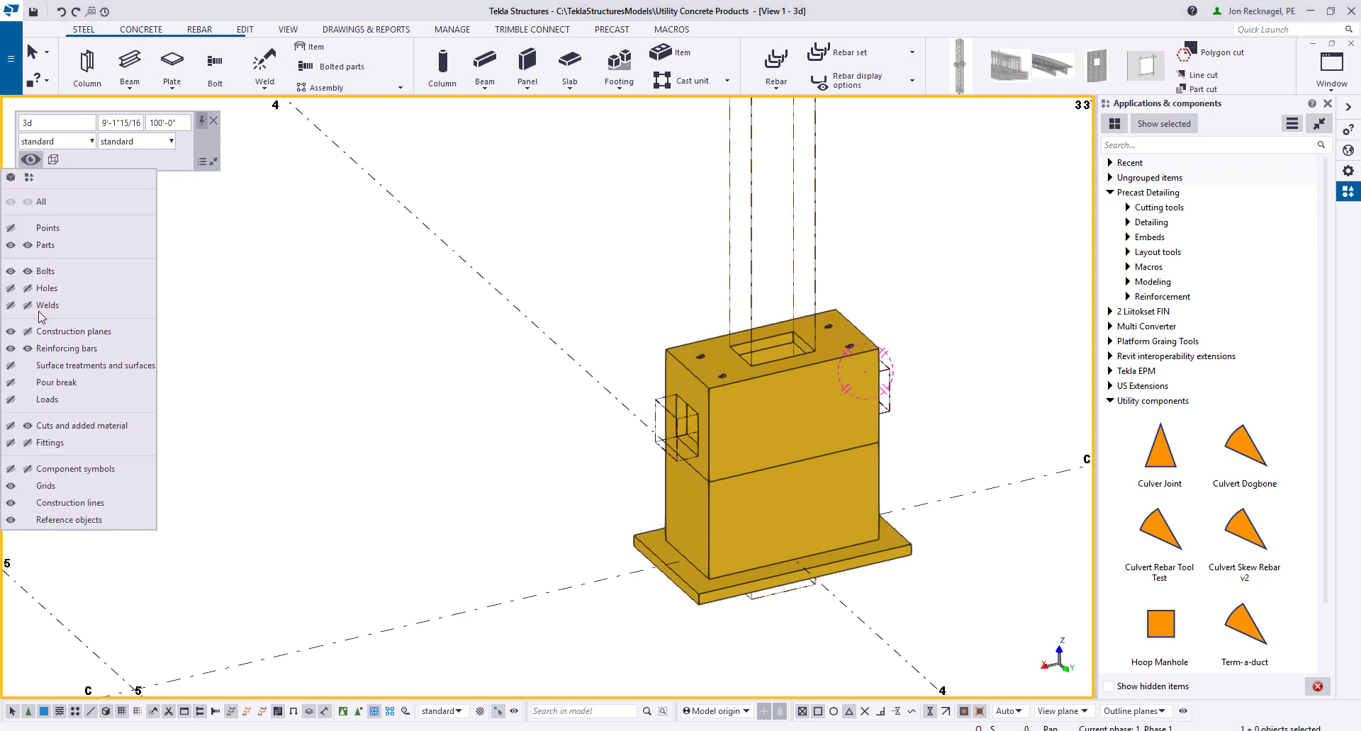
{"action": "left_click", "coordinate": [27, 425]}
{"action": "scroll", "coordinate": [433, 382], "scroll_direction": "down", "scroll_amount": 2}
{"action": "middle_click_drag", "start_coordinate": [645, 367], "coordinate": [680, 373], "text": "ctrl"}
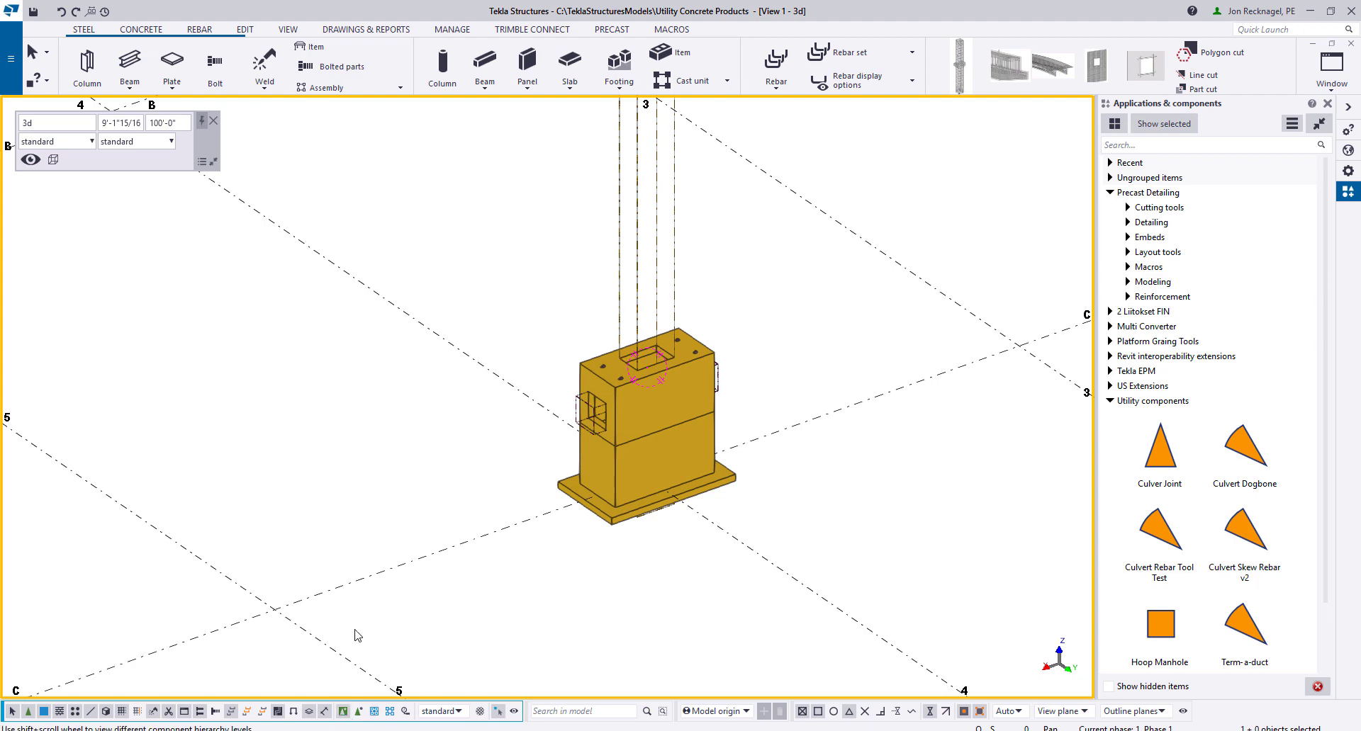
Select the lower box and open the Document manager on the cast unit drawings
{"action": "left_click", "coordinate": [345, 31]}
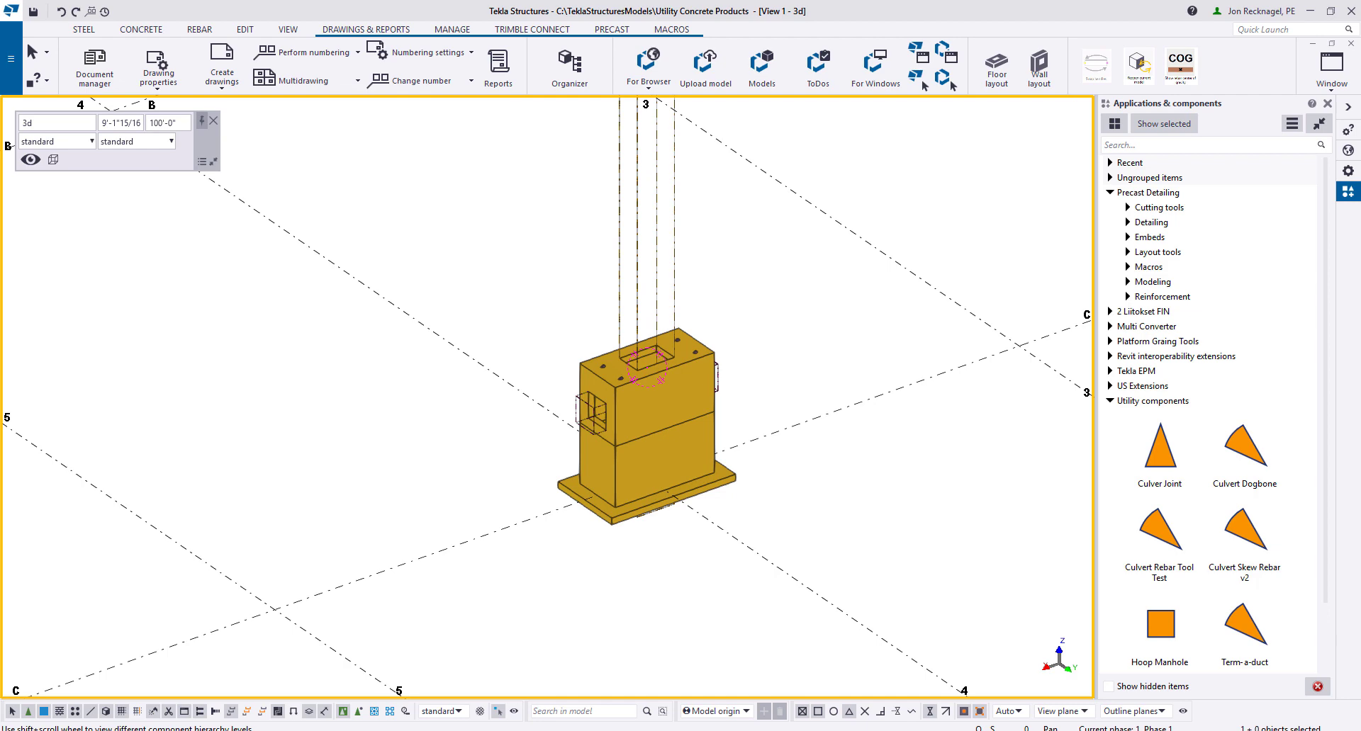
{"action": "left_click", "coordinate": [653, 462]}
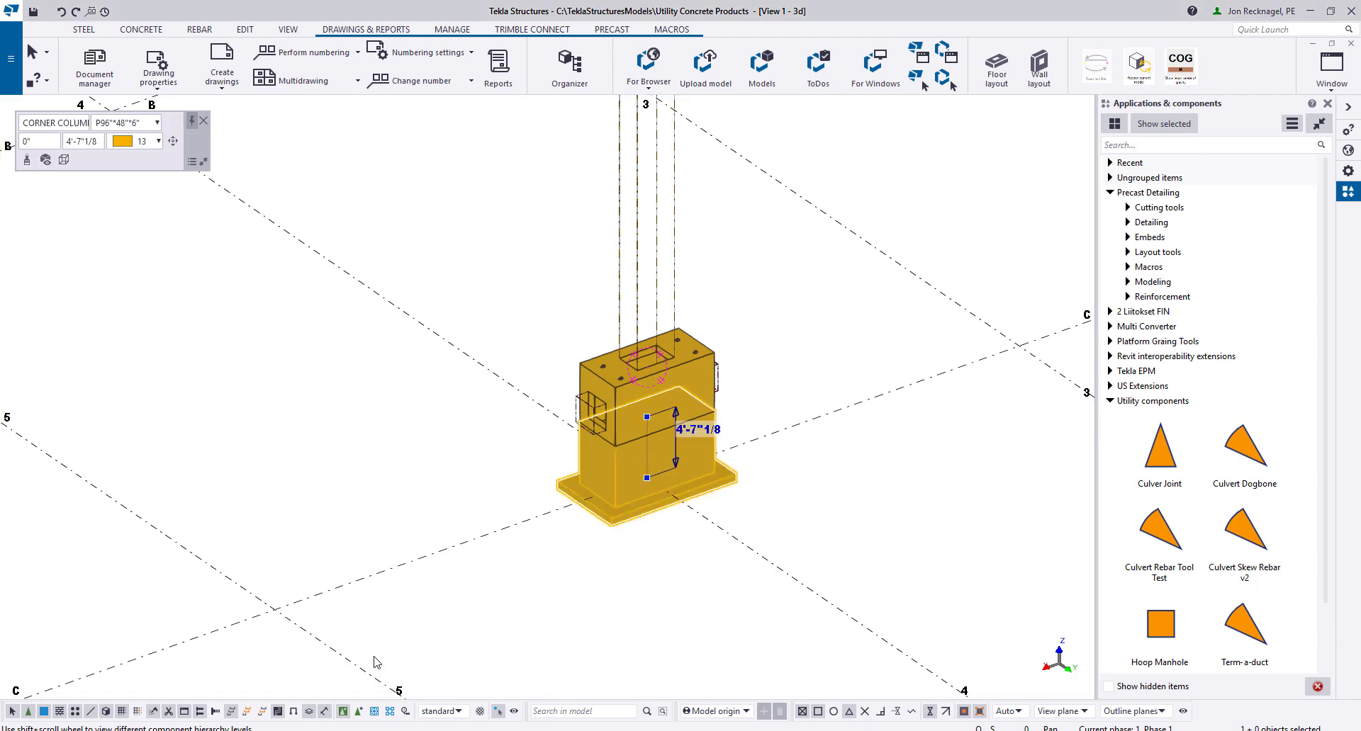
{"action": "left_click", "coordinate": [422, 666]}
{"action": "left_click", "coordinate": [618, 460]}
{"action": "mouse_move", "coordinate": [0, 262]}
{"action": "left_mouse_down"}
{"action": "mouse_move", "coordinate": [592, 206]}
{"action": "mouse_move", "coordinate": [659, 170]}
{"action": "left_mouse_up"}
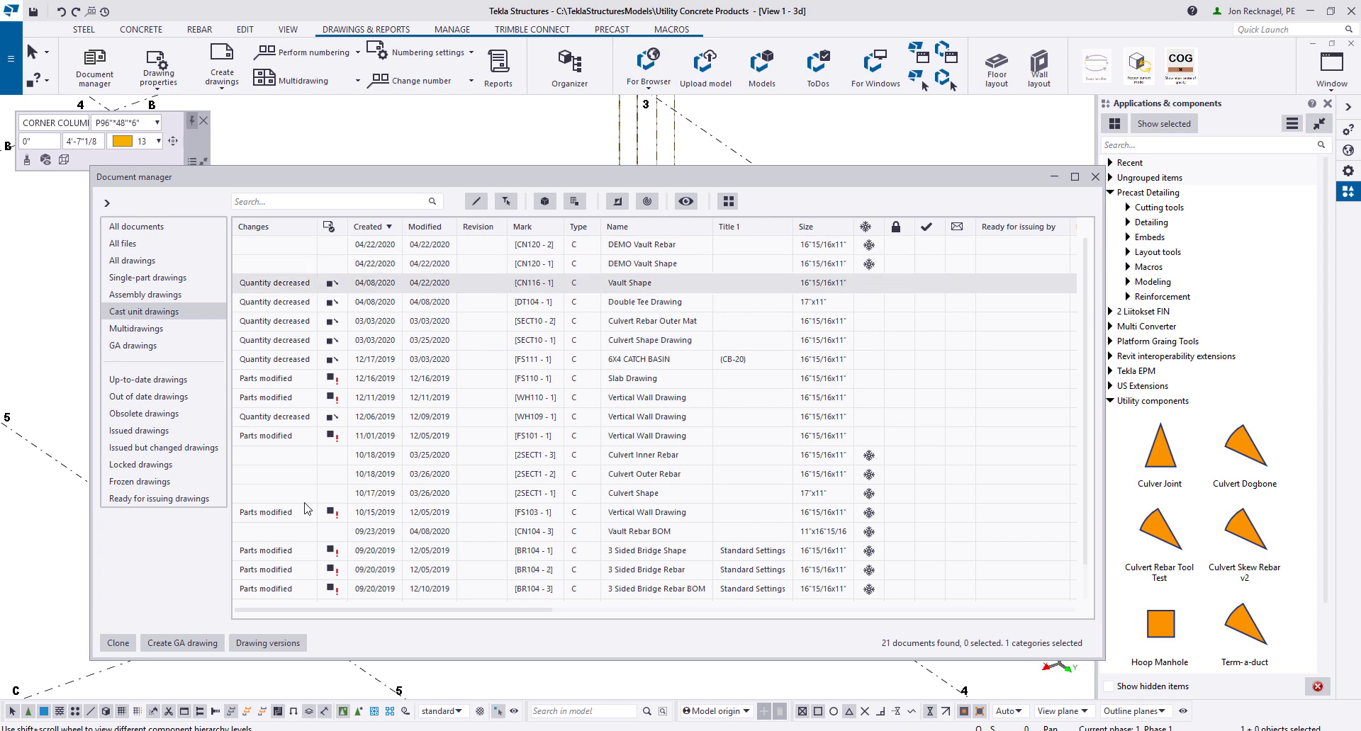
Clone the DEMO Vault Shape cast unit drawing for the selected box, with every object action left at Clone
{"action": "left_click", "coordinate": [119, 644]}
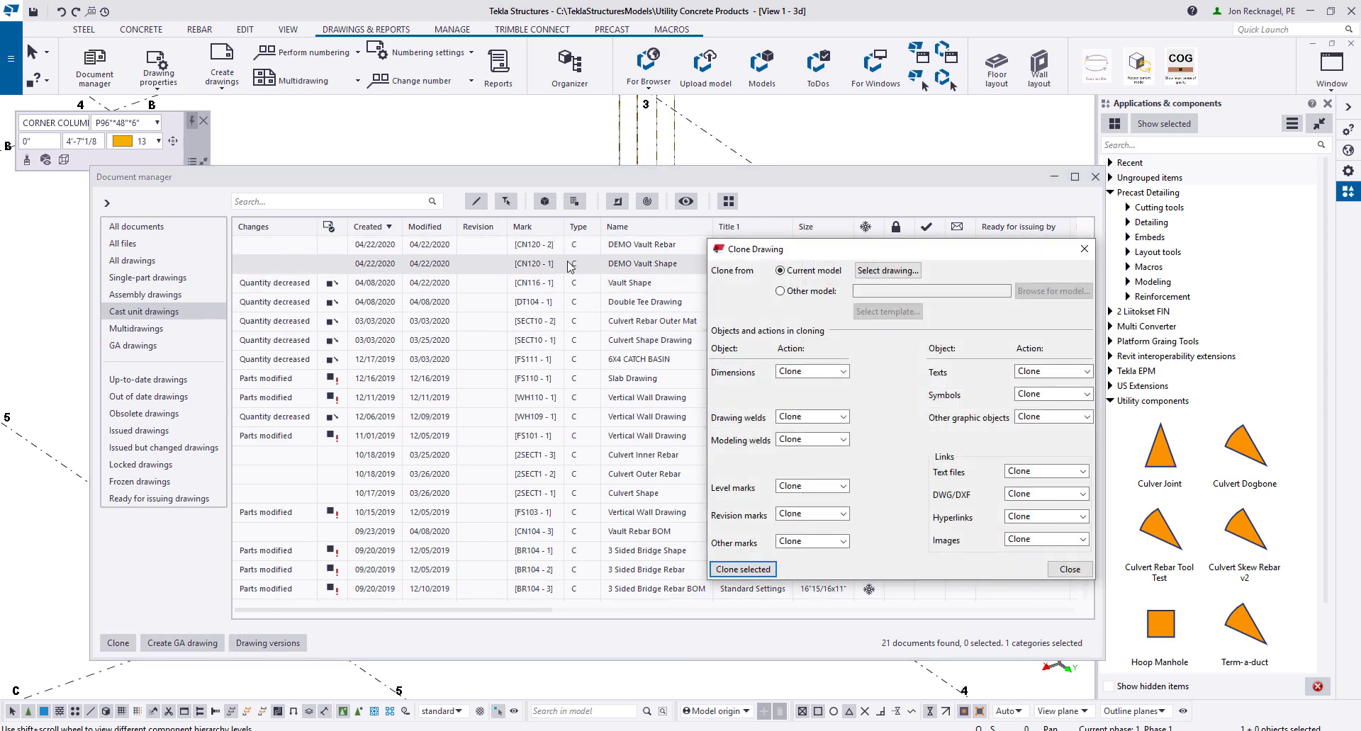
{"action": "left_click", "coordinate": [624, 268]}
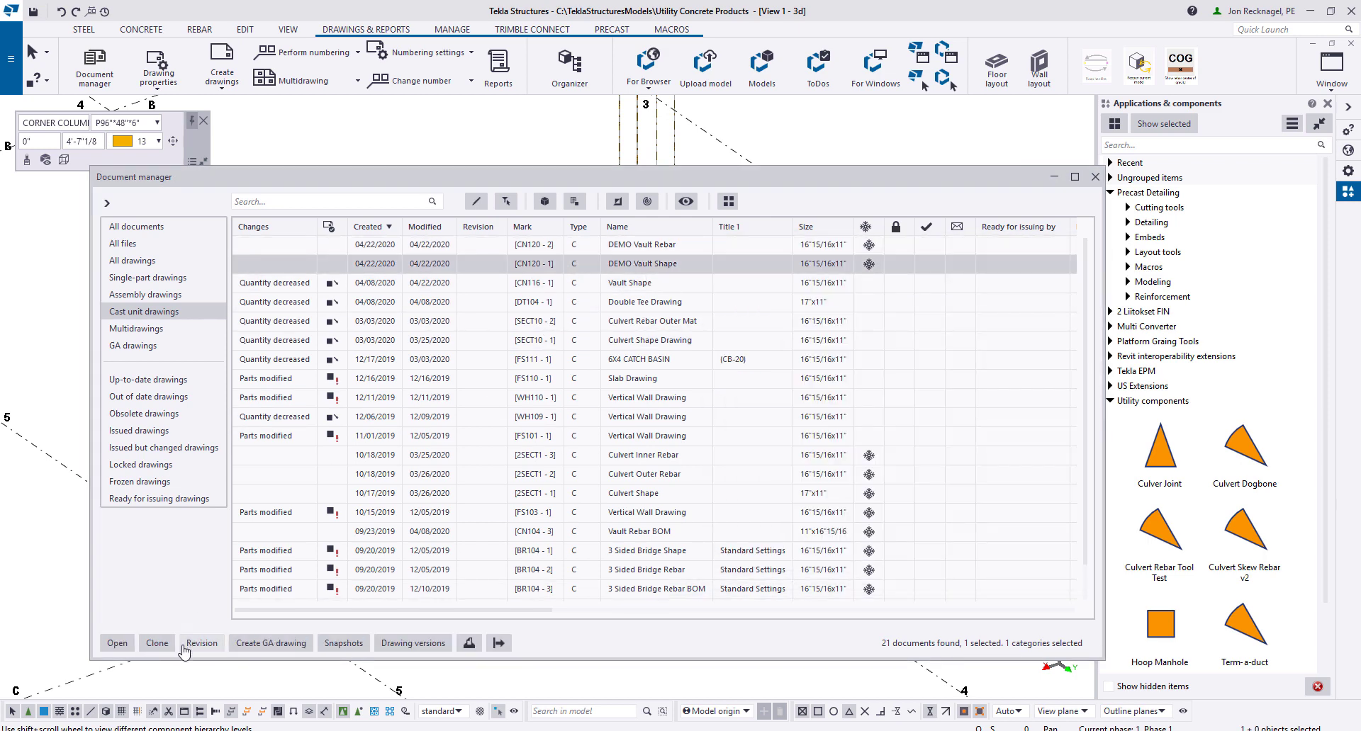
{"action": "left_click_drag", "start_coordinate": [721, 177], "coordinate": [660, 323]}
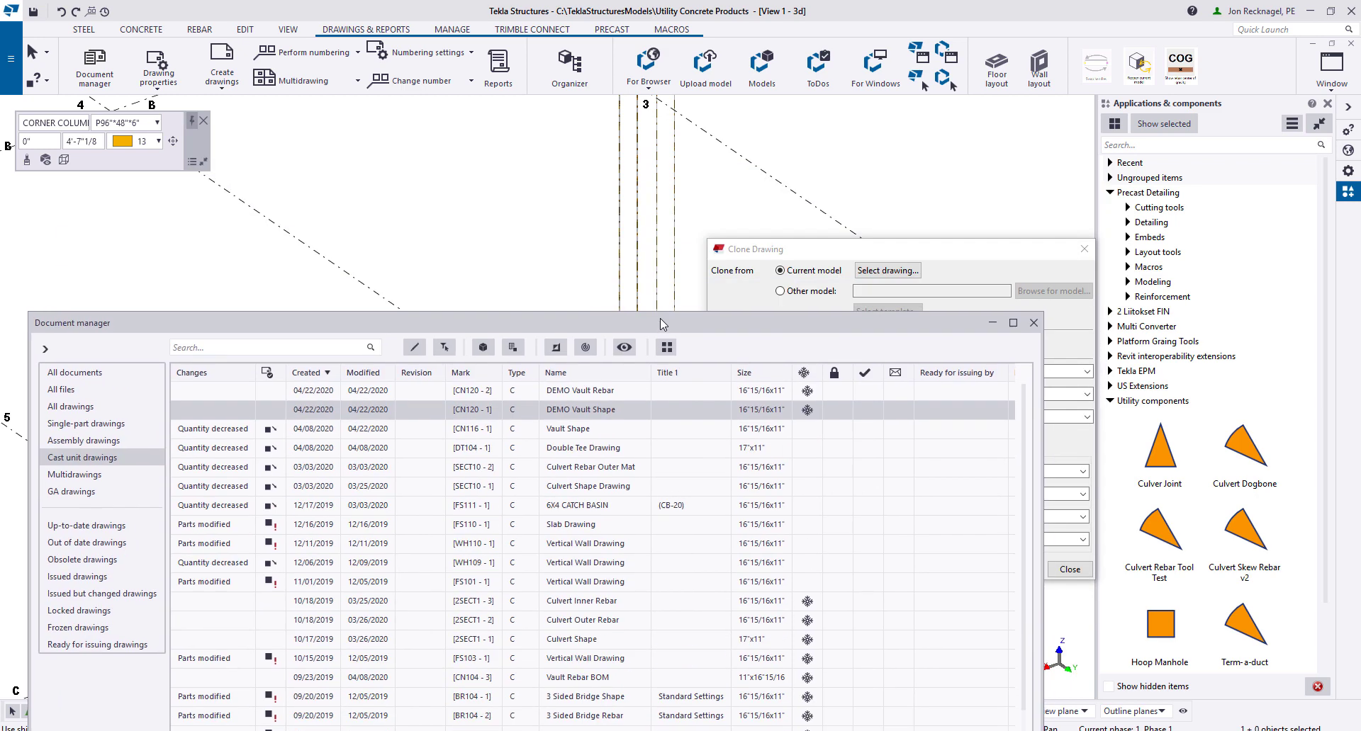
{"action": "left_click", "coordinate": [874, 272]}
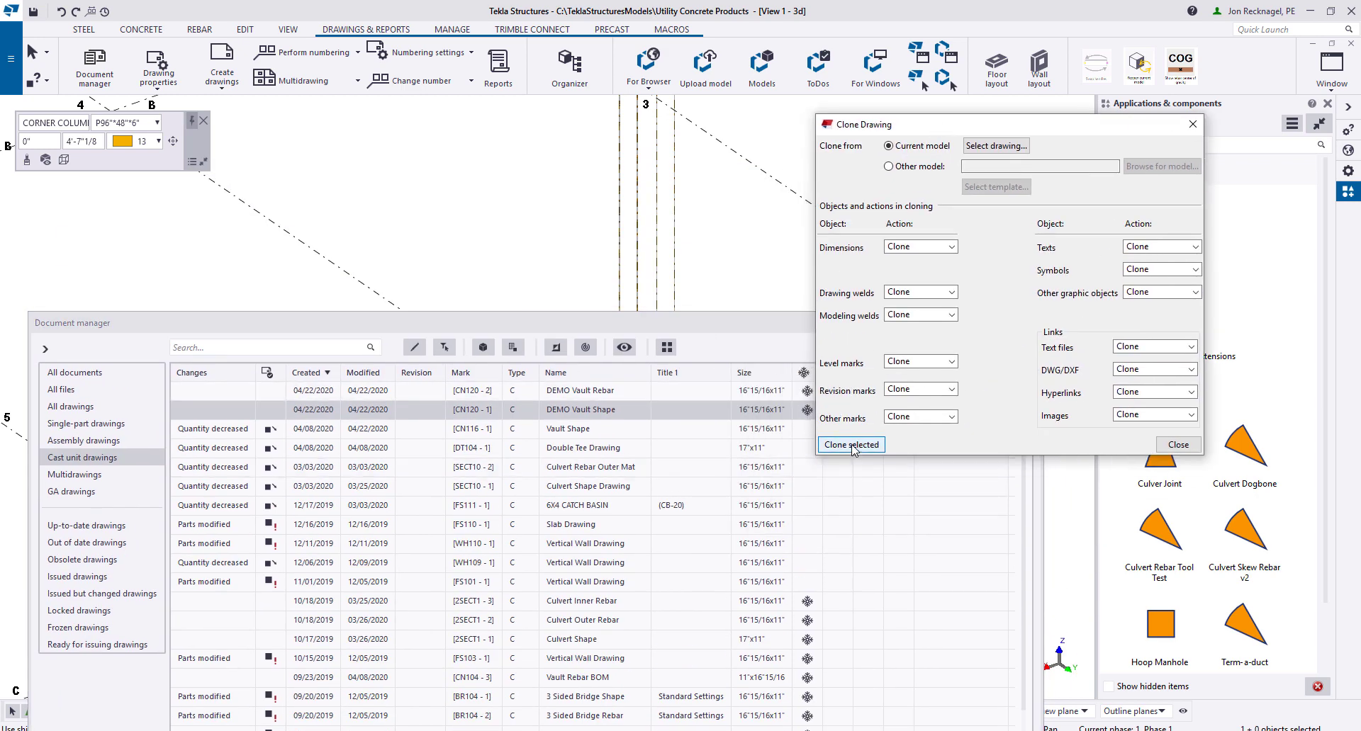
{"action": "left_click", "coordinate": [850, 444]}
{"action": "left_click", "coordinate": [486, 469]}
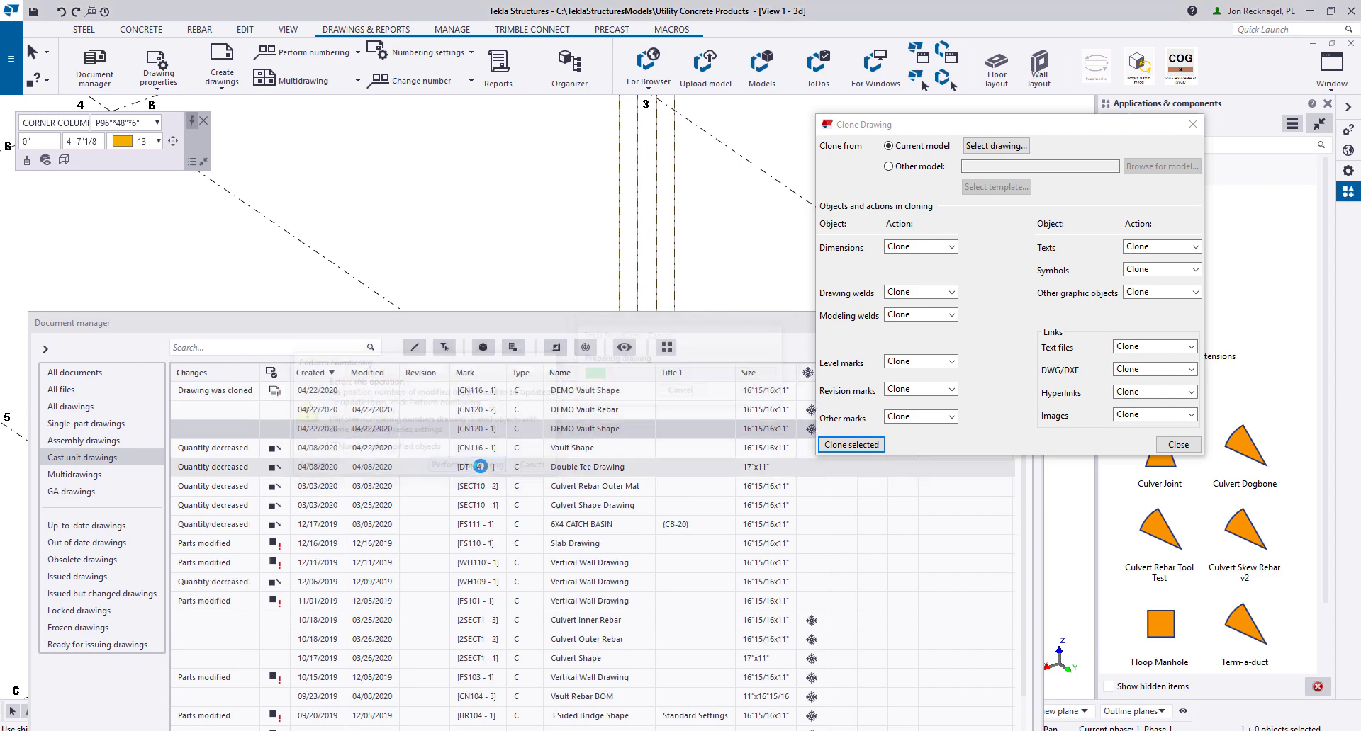
Clone the DEMO Vault Rebar cast unit drawing for the same box
{"action": "left_click", "coordinate": [594, 417]}
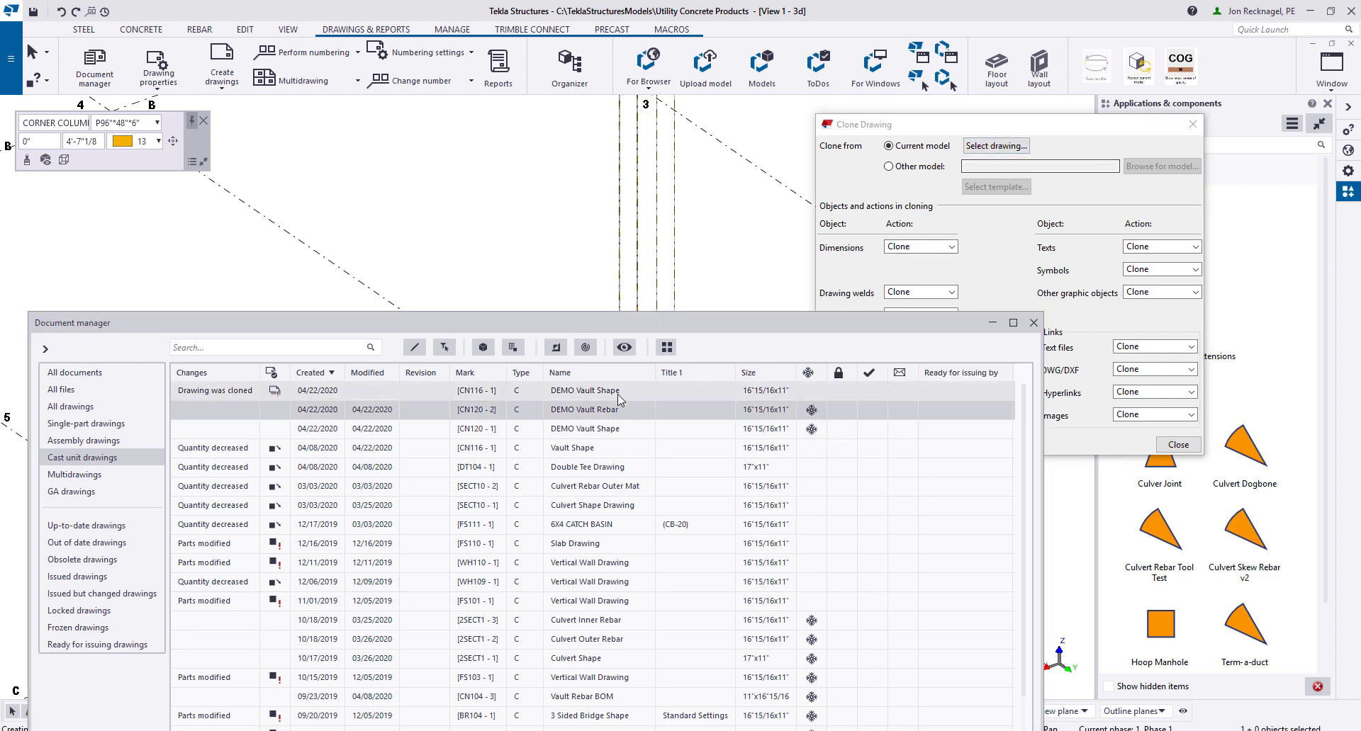
{"action": "left_click", "coordinate": [845, 253]}
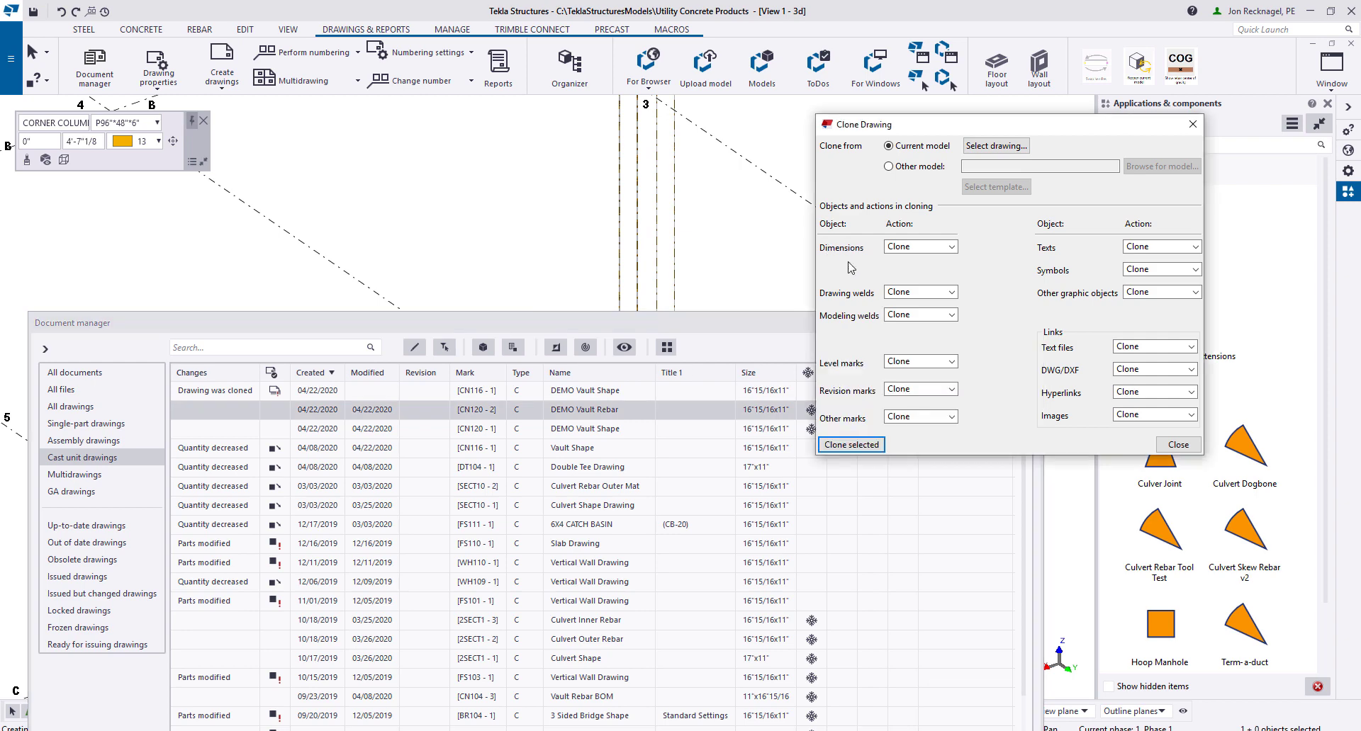
{"action": "left_click", "coordinate": [845, 445]}
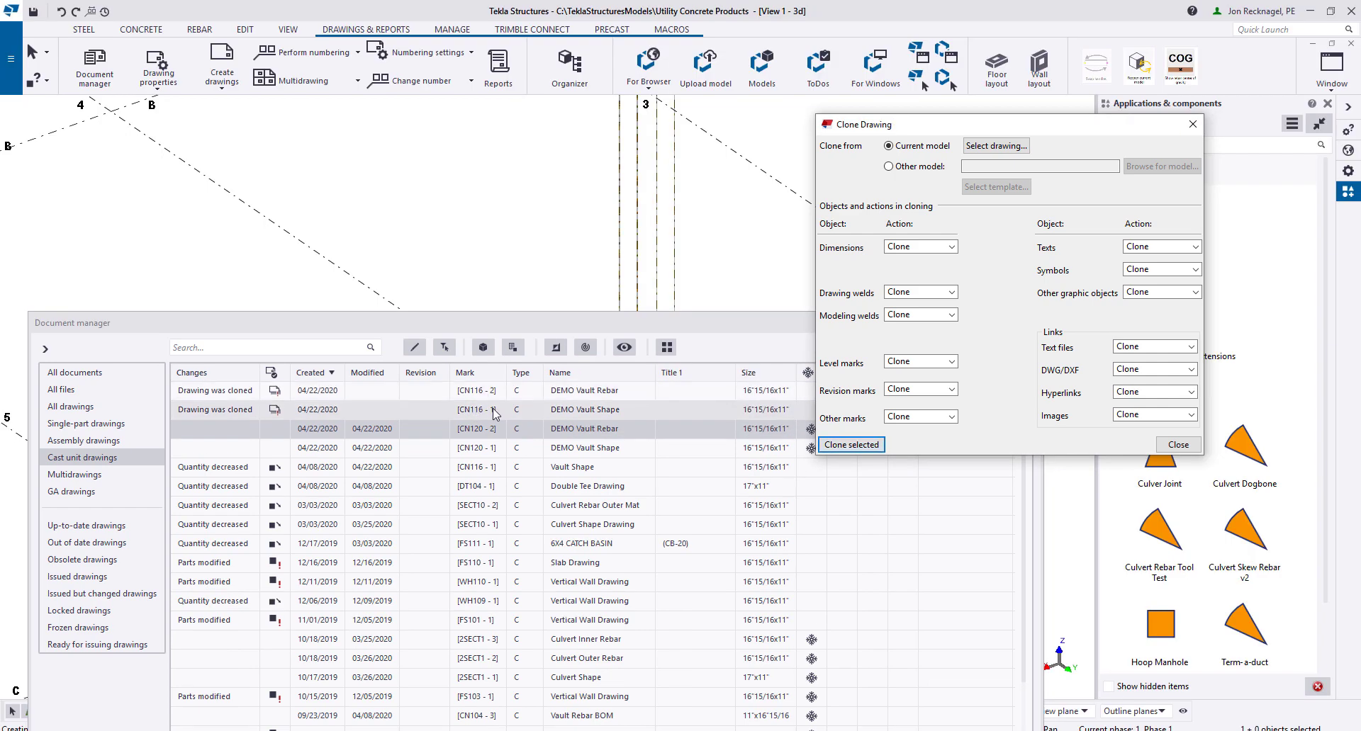
Open the cloned DEMO Vault Shape drawing with mark [CN116 - 1]
{"action": "left_click", "coordinate": [491, 413]}
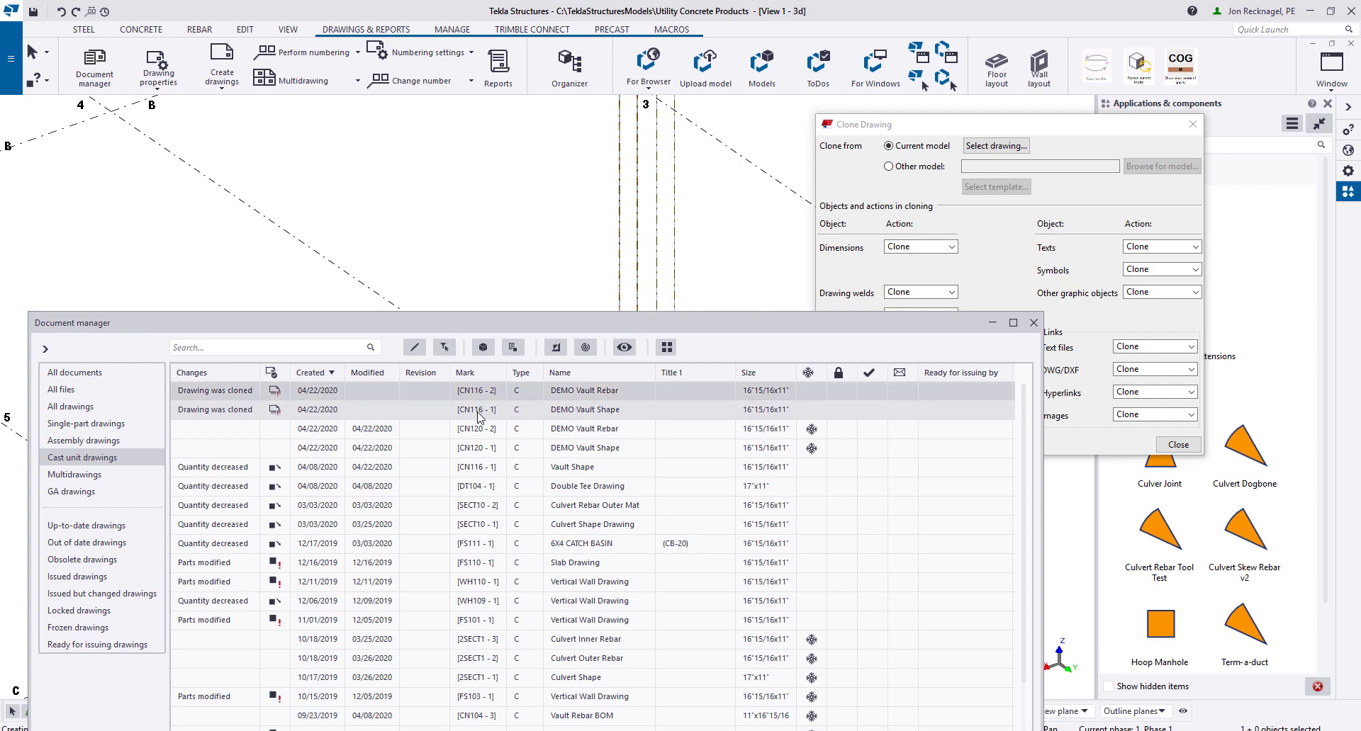
{"action": "double_click", "coordinate": [475, 413]}
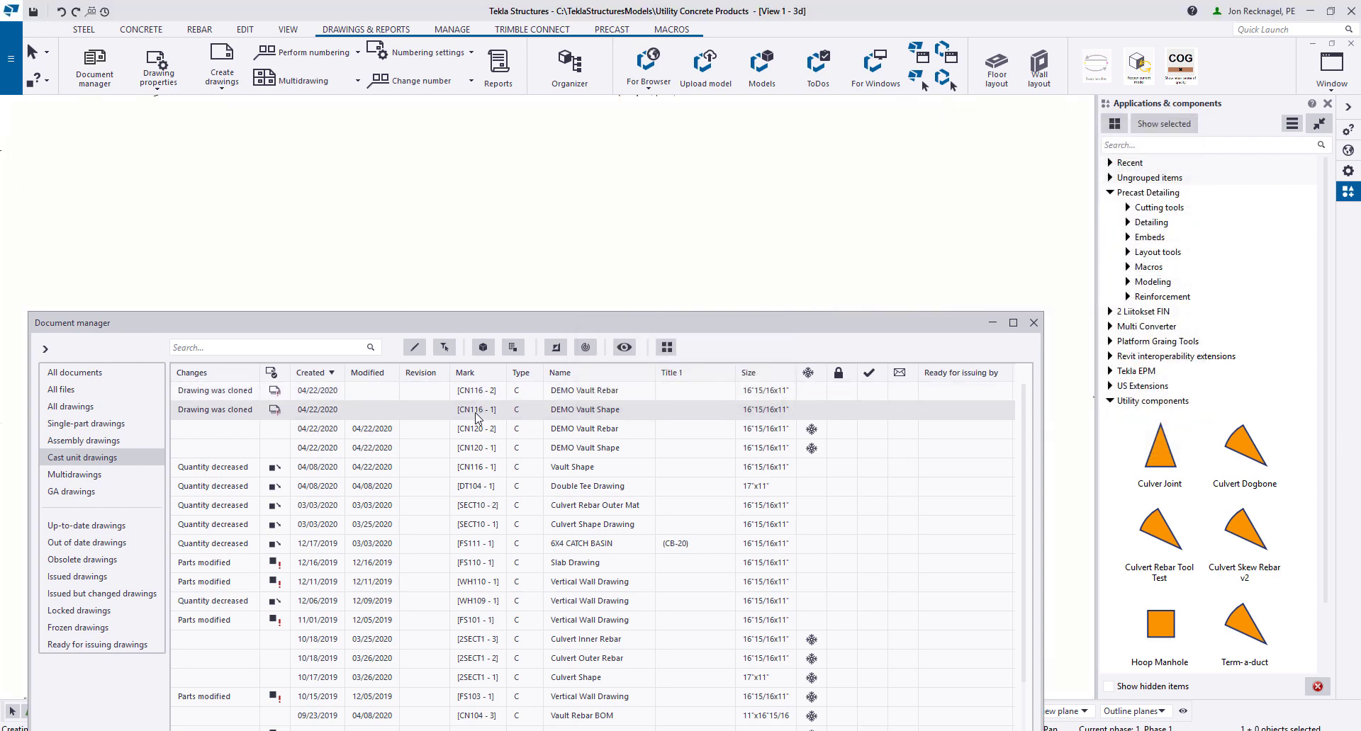
{"action": "double_click", "coordinate": [476, 418]}
Examine the cloned shape drawing's plan, isometric and side views, notes, bill of materials and title block
{"action": "middle_click_drag", "start_coordinate": [546, 326], "coordinate": [568, 326]}
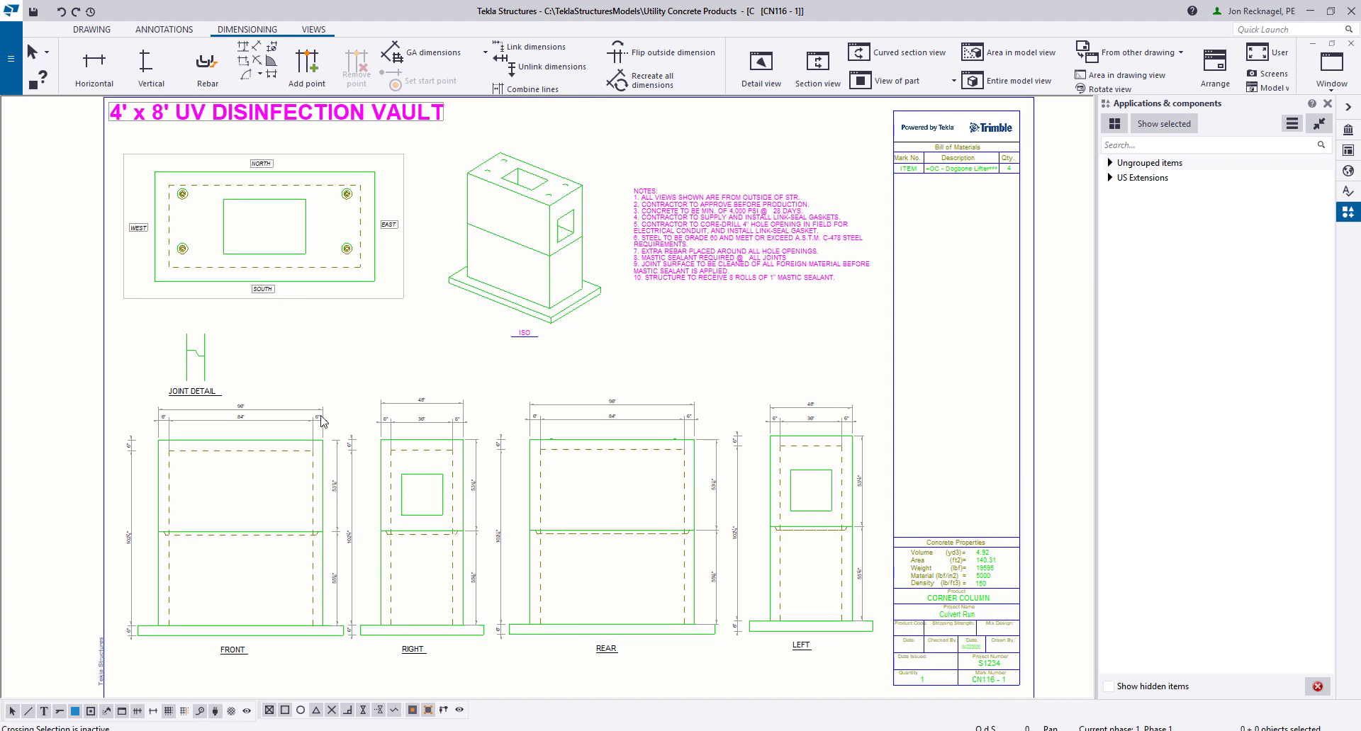
{"action": "middle_click_drag", "start_coordinate": [302, 300], "coordinate": [338, 307]}
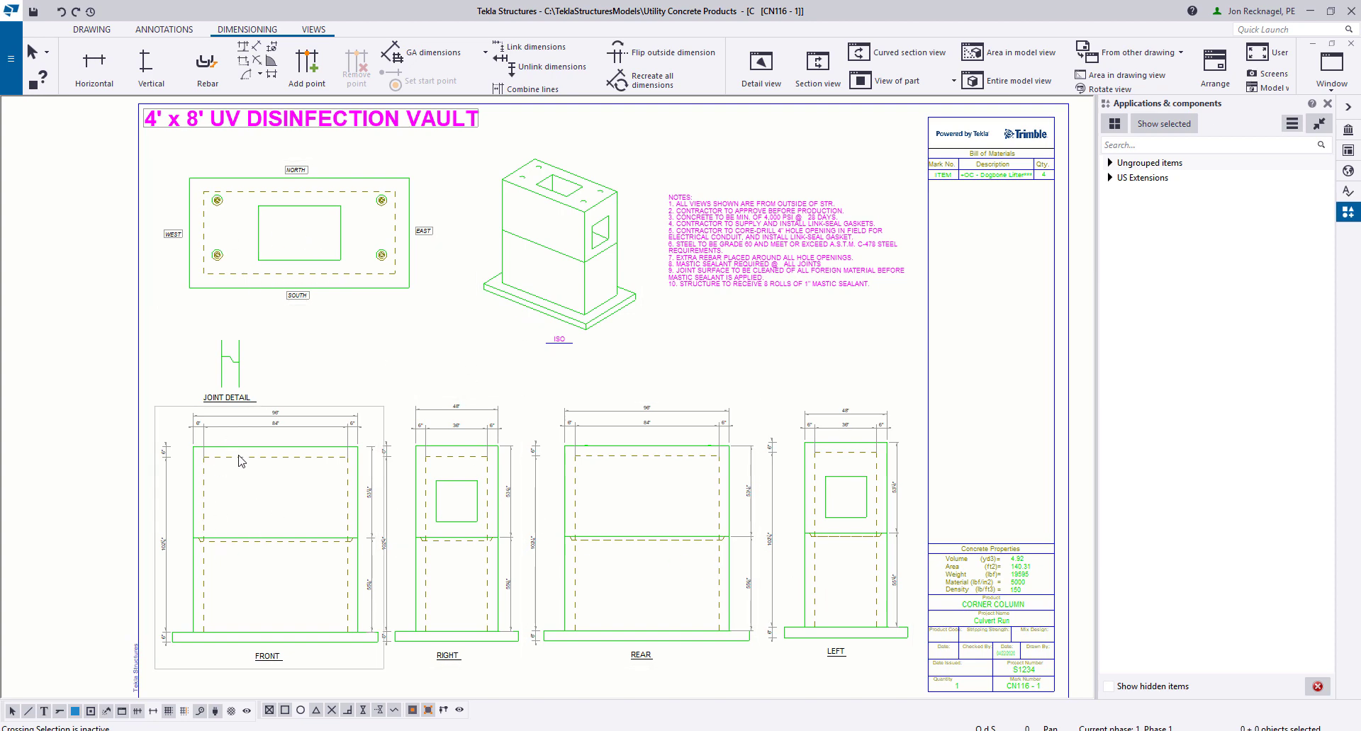
{"action": "scroll", "coordinate": [240, 457], "scroll_direction": "up", "scroll_amount": 2}
{"action": "middle_click_drag", "start_coordinate": [306, 462], "coordinate": [288, 402]}
{"action": "scroll", "coordinate": [287, 400], "scroll_direction": "down", "scroll_amount": 2}
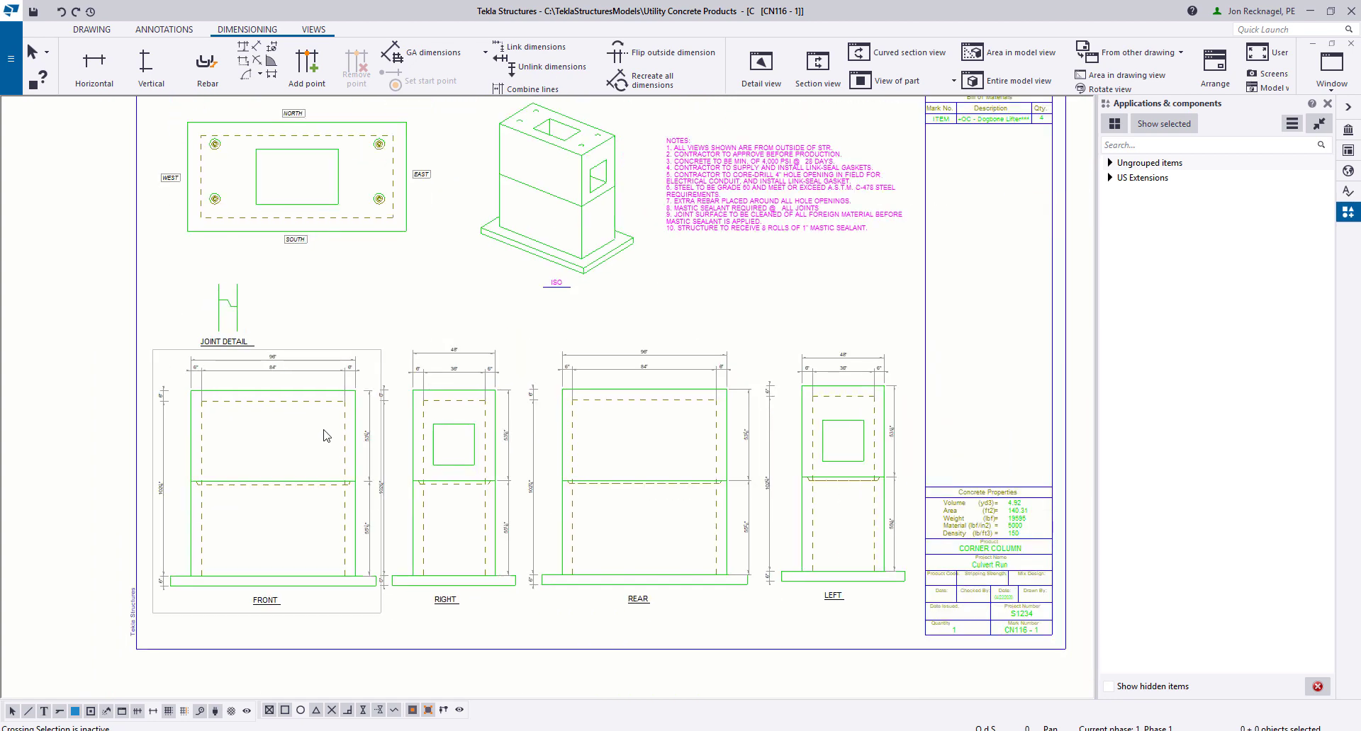
{"action": "middle_click_drag", "start_coordinate": [468, 415], "coordinate": [466, 463]}
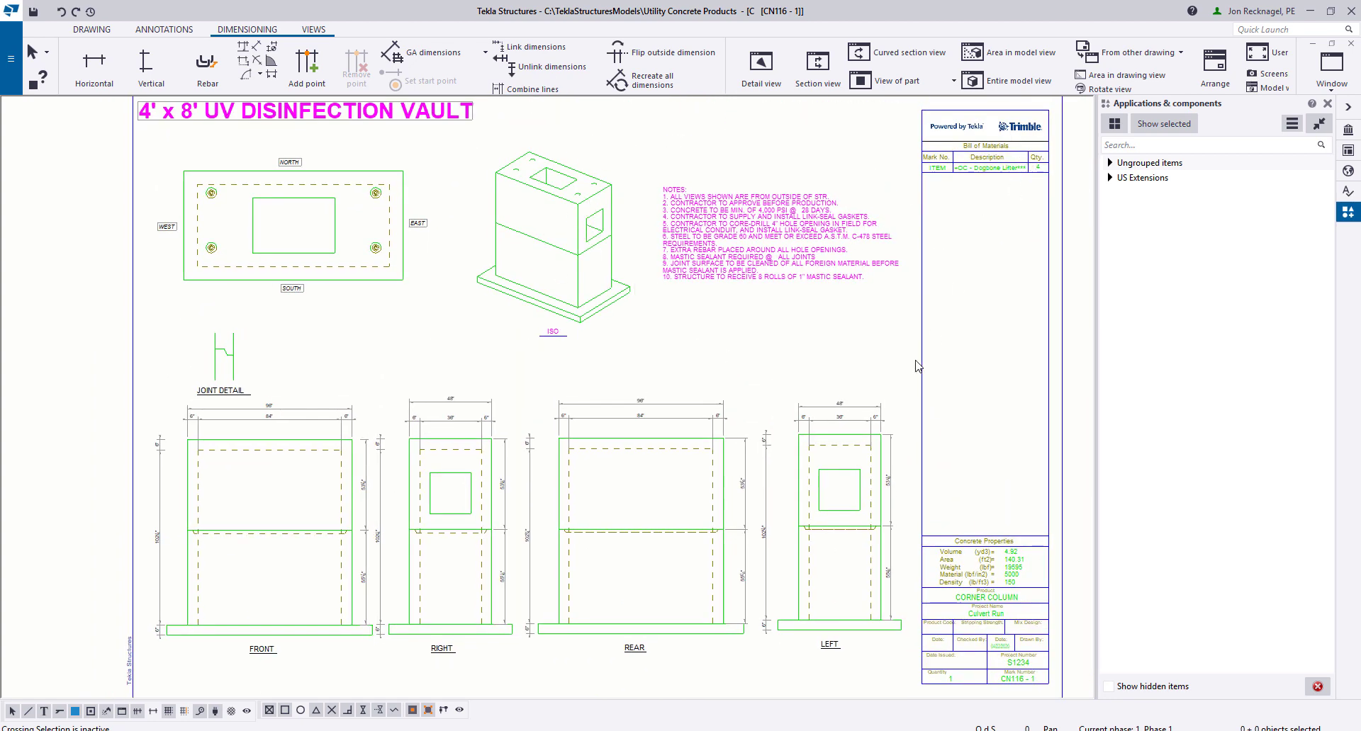
{"action": "middle_click_drag", "start_coordinate": [919, 596], "coordinate": [882, 543]}
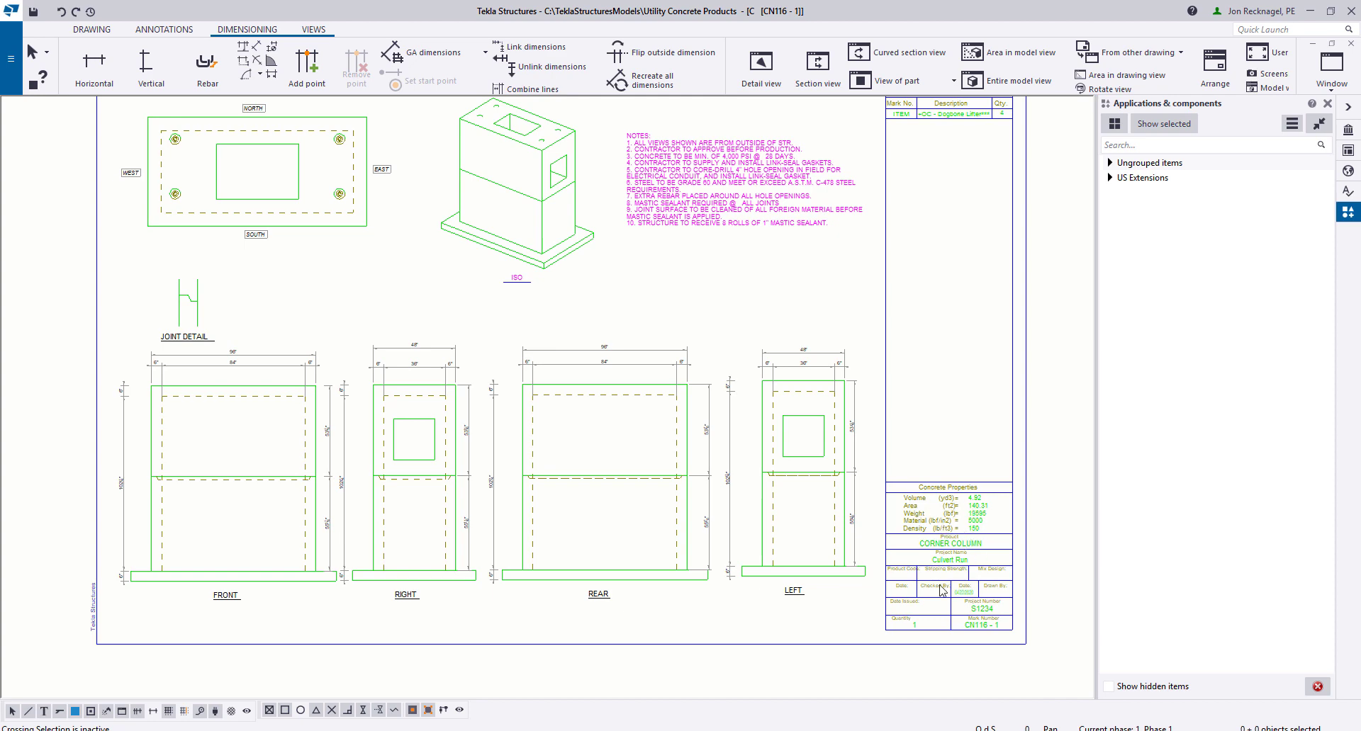
{"action": "middle_click_drag", "start_coordinate": [451, 567], "coordinate": [494, 569]}
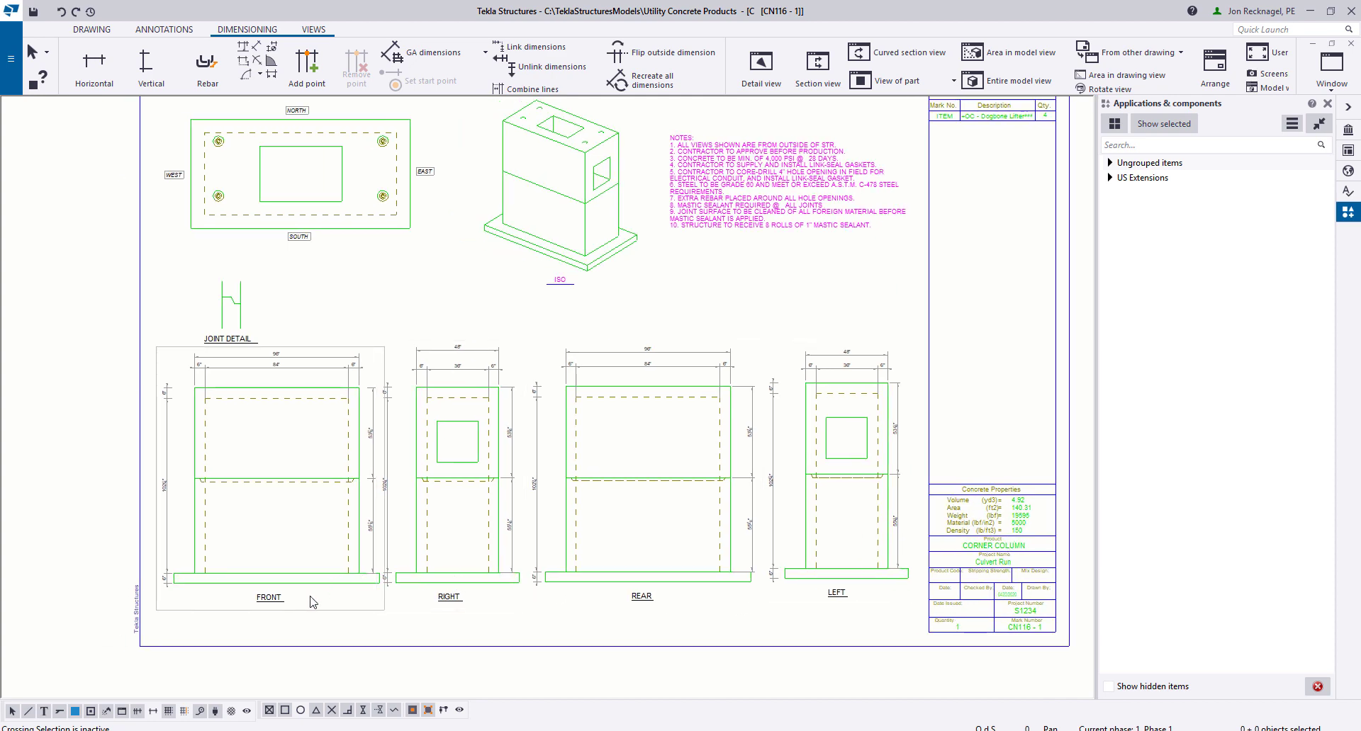
Add a vertical dimension chain to the RIGHT view from the box top through the opening's upper and lower edges to the joint
{"action": "scroll", "coordinate": [449, 463], "scroll_direction": "up", "scroll_amount": 3}
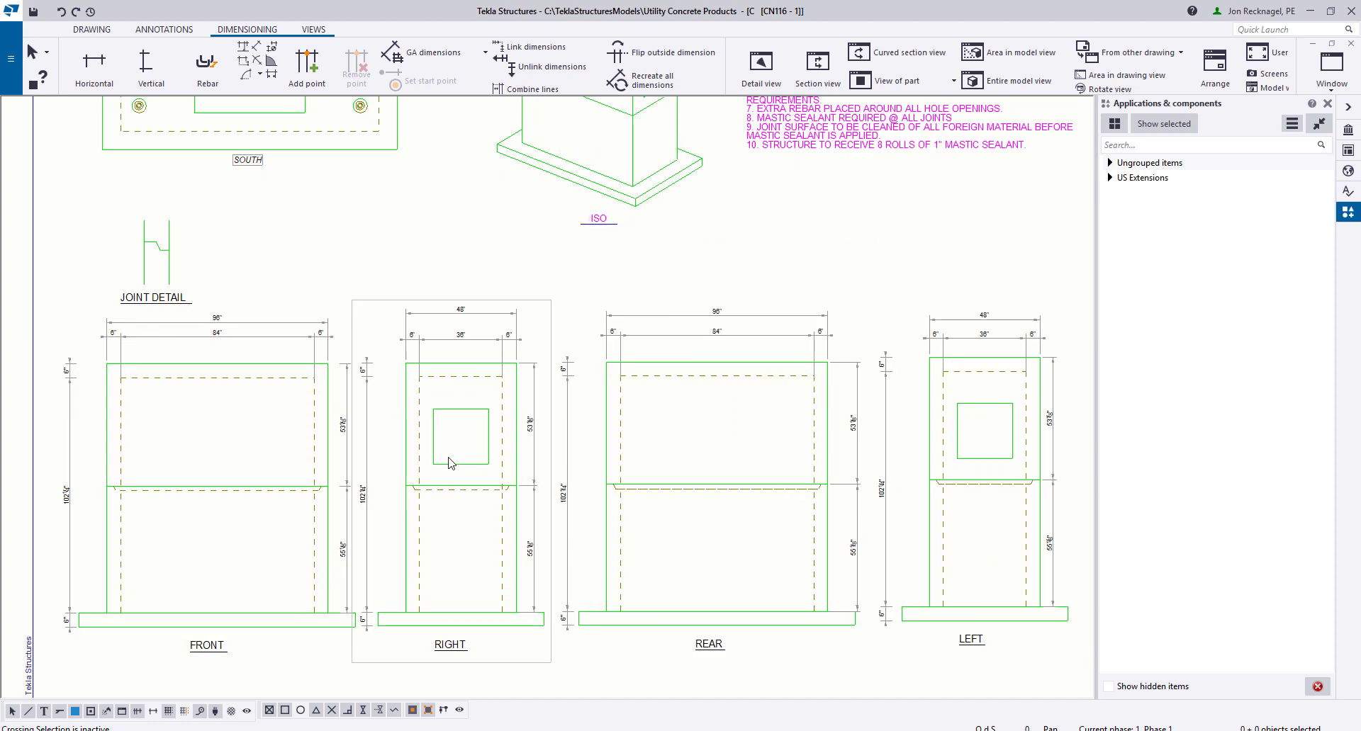
{"action": "scroll", "coordinate": [425, 457], "scroll_direction": "up", "scroll_amount": 1}
{"action": "left_click", "coordinate": [146, 66]}
{"action": "scroll", "coordinate": [401, 519], "scroll_direction": "up", "scroll_amount": 2}
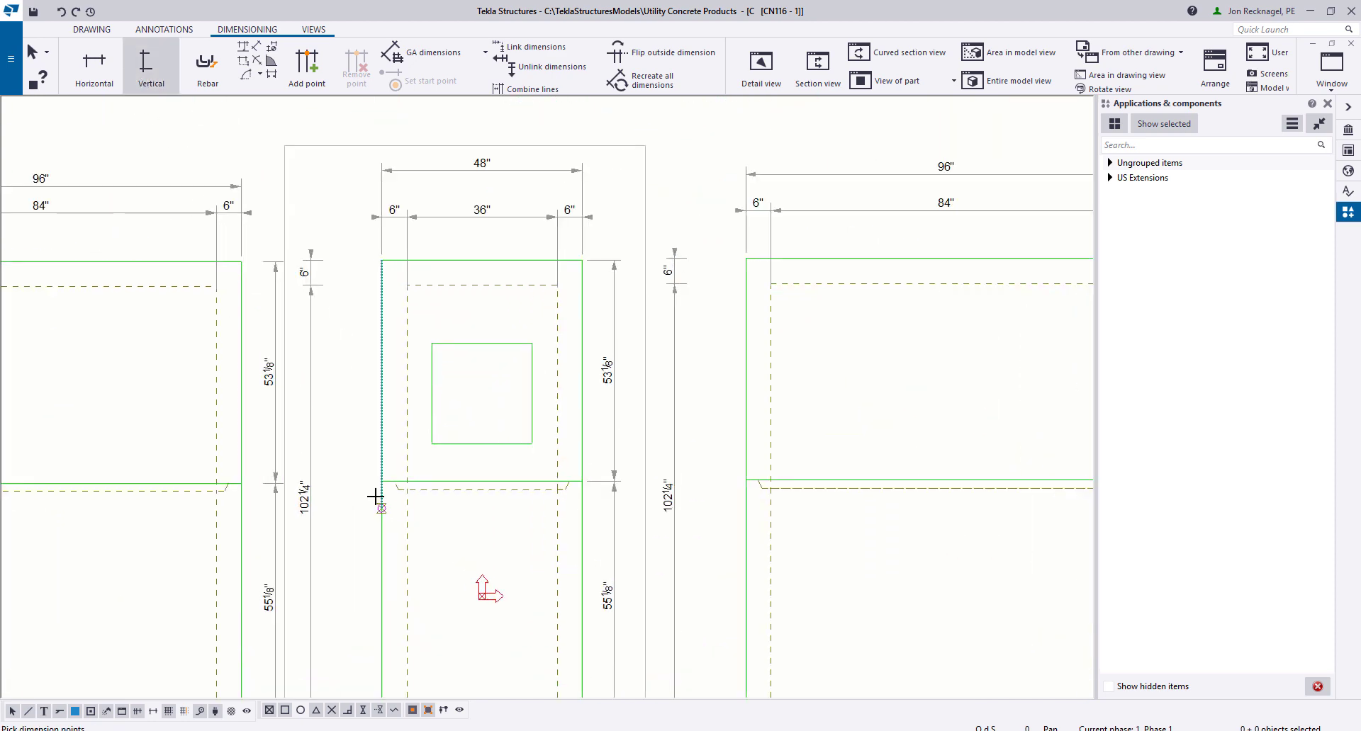
{"action": "left_click", "coordinate": [381, 261]}
{"action": "left_click", "coordinate": [431, 344]}
{"action": "left_click", "coordinate": [431, 443]}
{"action": "left_click", "coordinate": [381, 482]}
{"action": "middle_click", "coordinate": [363, 481]}
{"action": "left_click", "coordinate": [356, 480]}
{"action": "right_click", "coordinate": [325, 420]}
{"action": "left_click", "coordinate": [347, 434]}
Add a horizontal dimension chain to the RIGHT view across the box's outer faces and both sides of the opening
{"action": "left_click", "coordinate": [91, 71]}
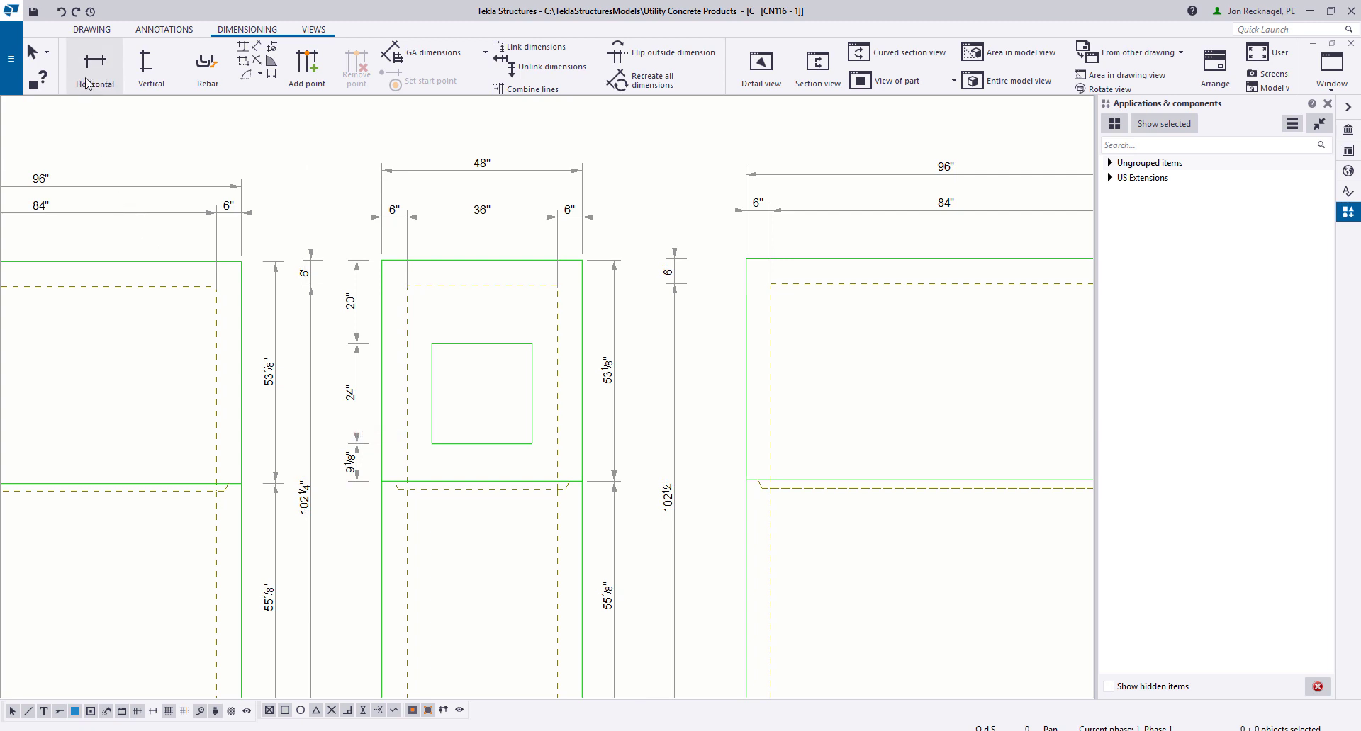
{"action": "left_click", "coordinate": [382, 401]}
{"action": "left_click", "coordinate": [431, 402]}
{"action": "left_click", "coordinate": [532, 401]}
{"action": "left_click", "coordinate": [581, 401]}
{"action": "middle_click", "coordinate": [578, 404]}
{"action": "left_click", "coordinate": [532, 444]}
{"action": "right_click", "coordinate": [471, 394]}
{"action": "left_click", "coordinate": [482, 404]}
Move the opening's horizontal dimension chain in the RIGHT view down to just below the joint line
{"action": "left_click", "coordinate": [412, 442]}
{"action": "scroll", "coordinate": [411, 444], "scroll_direction": "up", "scroll_amount": 1}
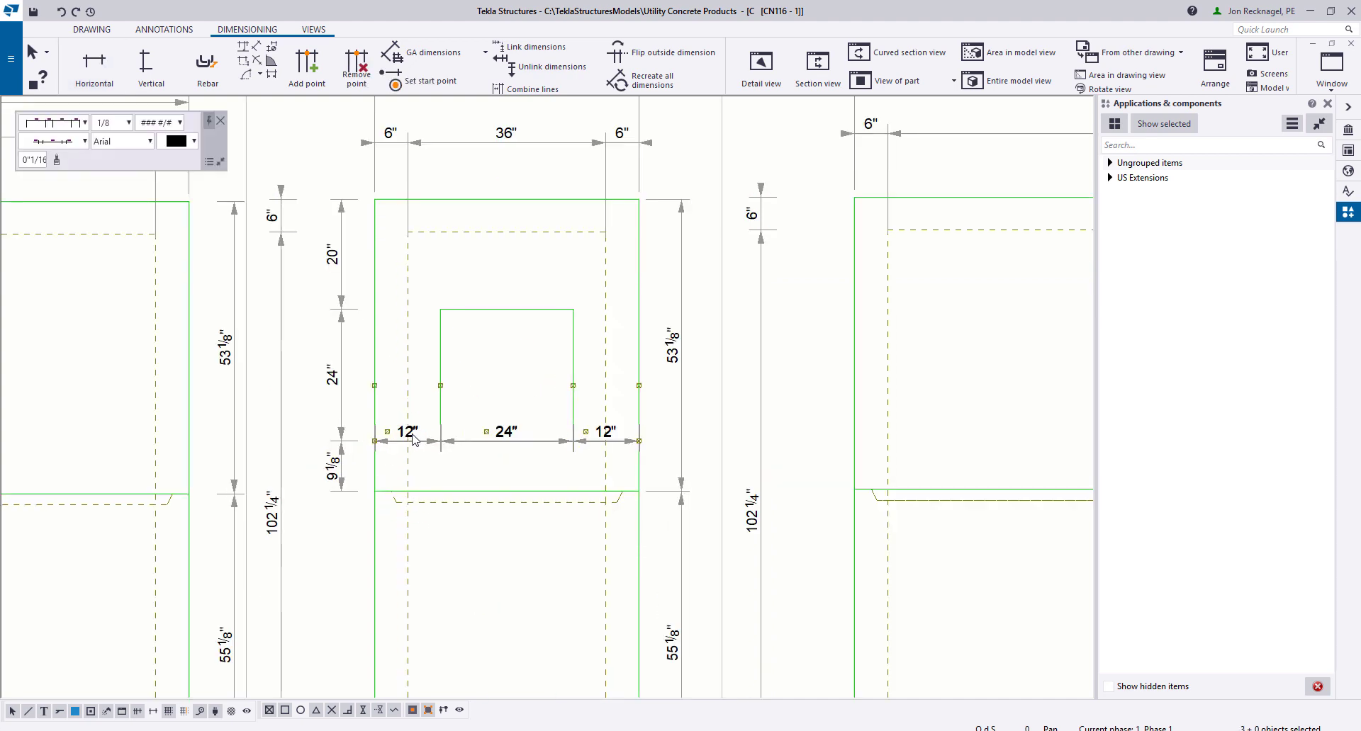
{"action": "left_click_drag", "start_coordinate": [413, 442], "coordinate": [425, 542]}
{"action": "left_click", "coordinate": [487, 412]}
Close the shape drawing and open the cloned DEMO Vault Rebar drawing with mark [CN116 - 2]
{"action": "scroll", "coordinate": [489, 410], "scroll_direction": "down", "scroll_amount": 5}
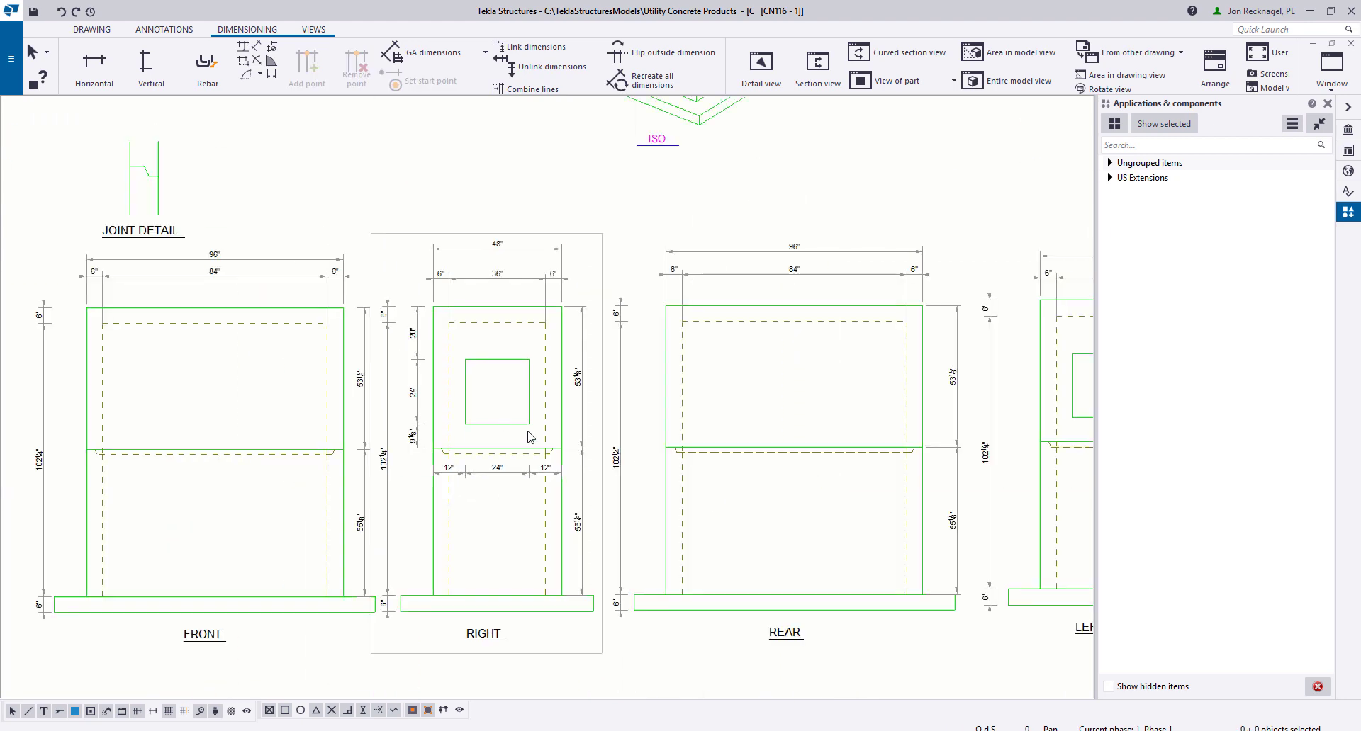
{"action": "middle_click_drag", "start_coordinate": [516, 414], "coordinate": [508, 418]}
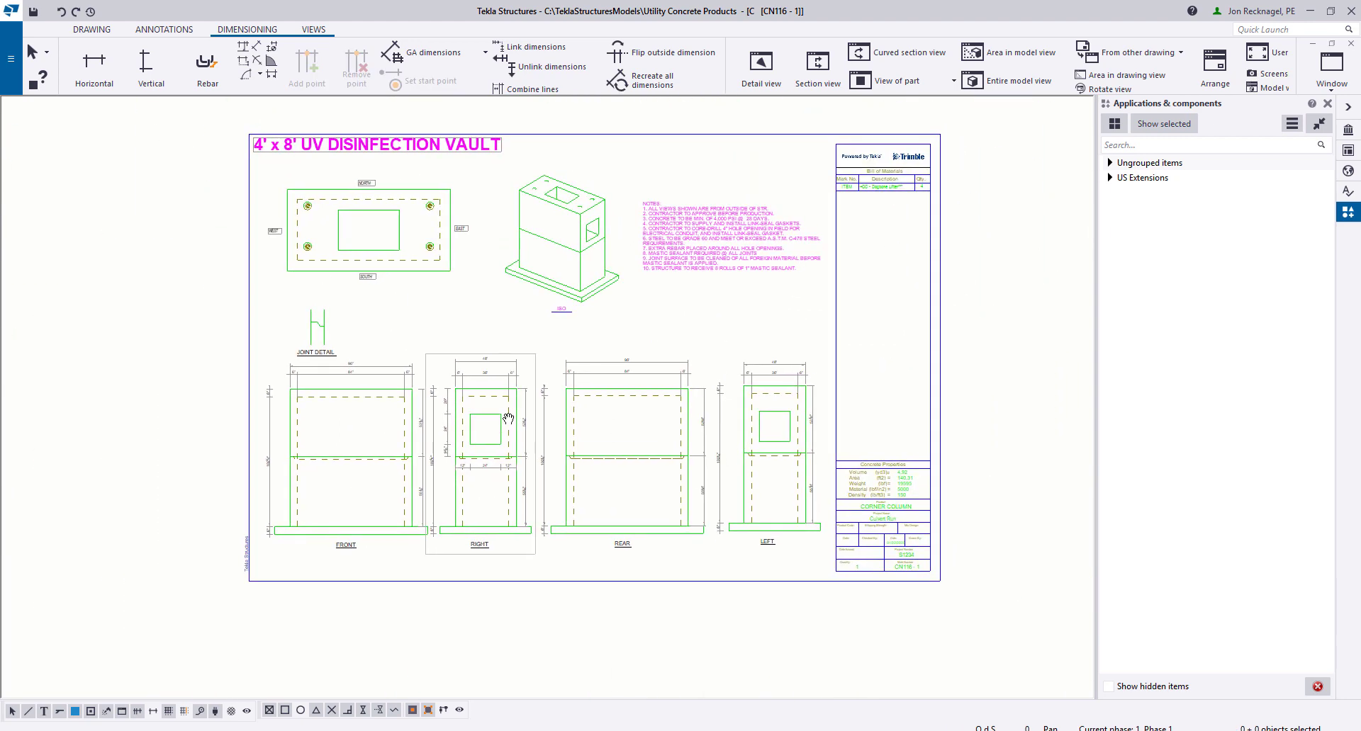
{"action": "left_click", "coordinate": [1348, 45]}
{"action": "left_click", "coordinate": [355, 419]}
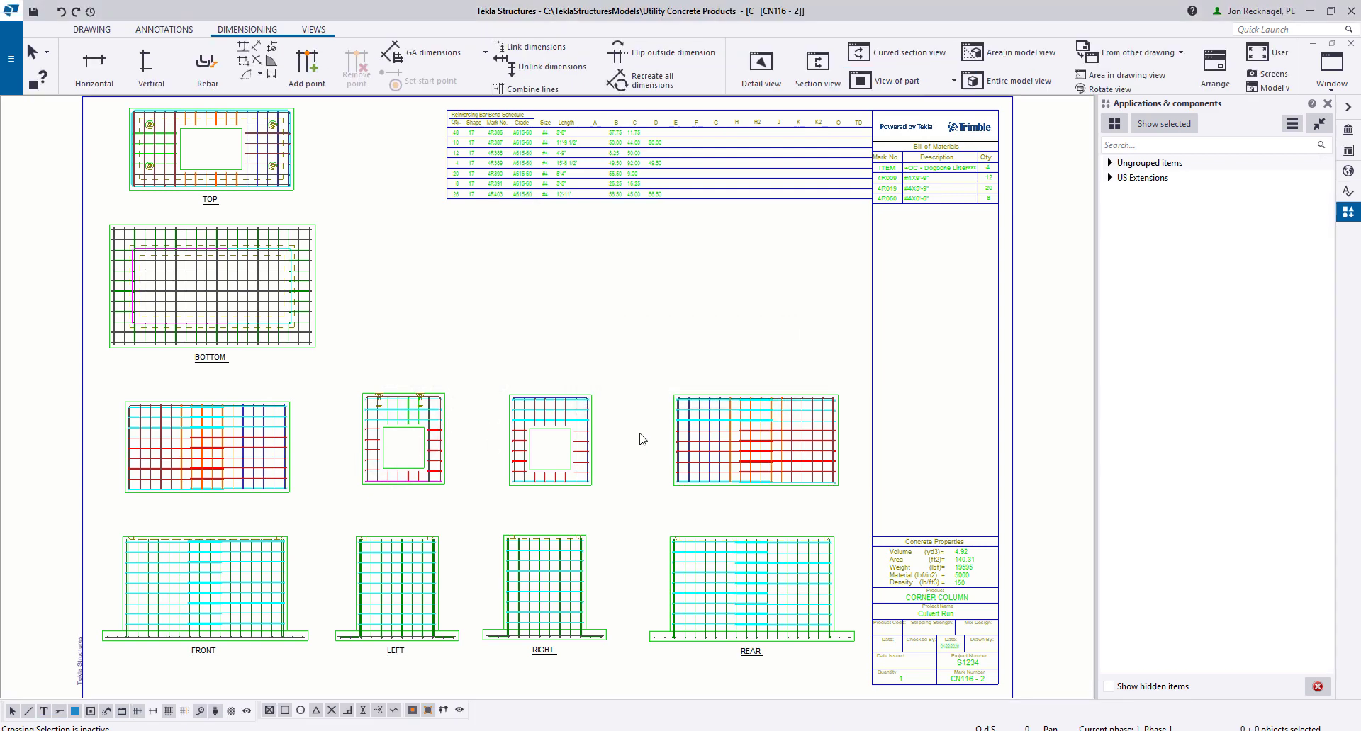
Examine the top, bottom and wall reinforcement views, the bars around the openings, and the Reinforcing Bar Bend Schedule
{"action": "scroll", "coordinate": [628, 305], "scroll_direction": "down", "scroll_amount": 3}
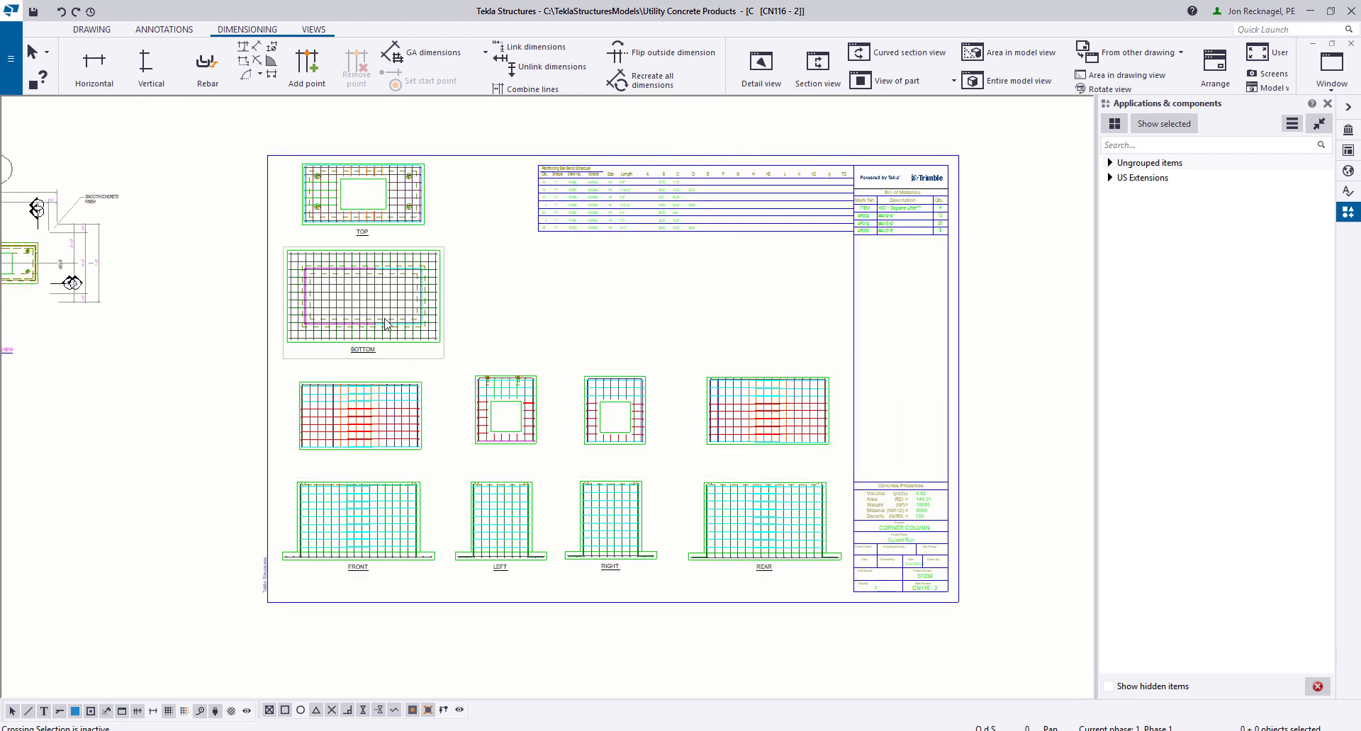
{"action": "middle_click_drag", "start_coordinate": [396, 350], "coordinate": [421, 354]}
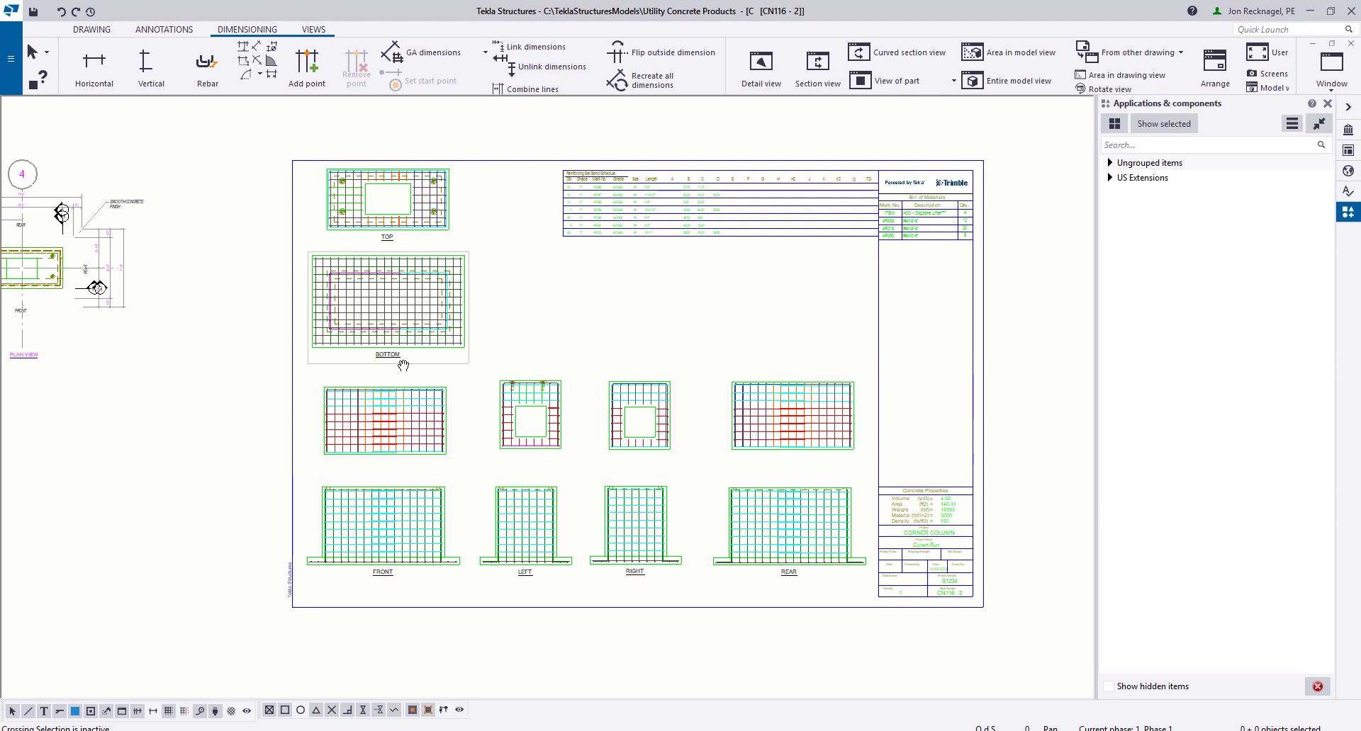
{"action": "scroll", "coordinate": [409, 306], "scroll_direction": "up", "scroll_amount": 2}
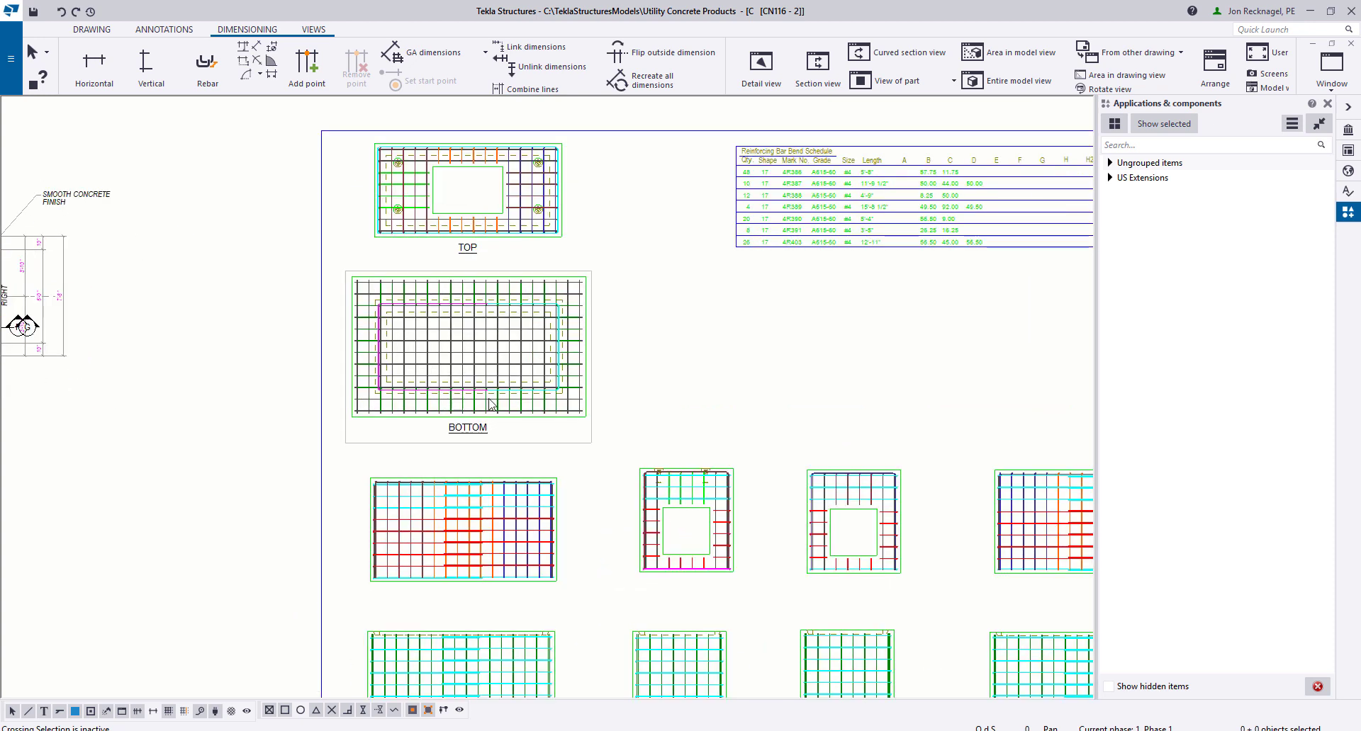
{"action": "middle_click_drag", "start_coordinate": [429, 236], "coordinate": [446, 272]}
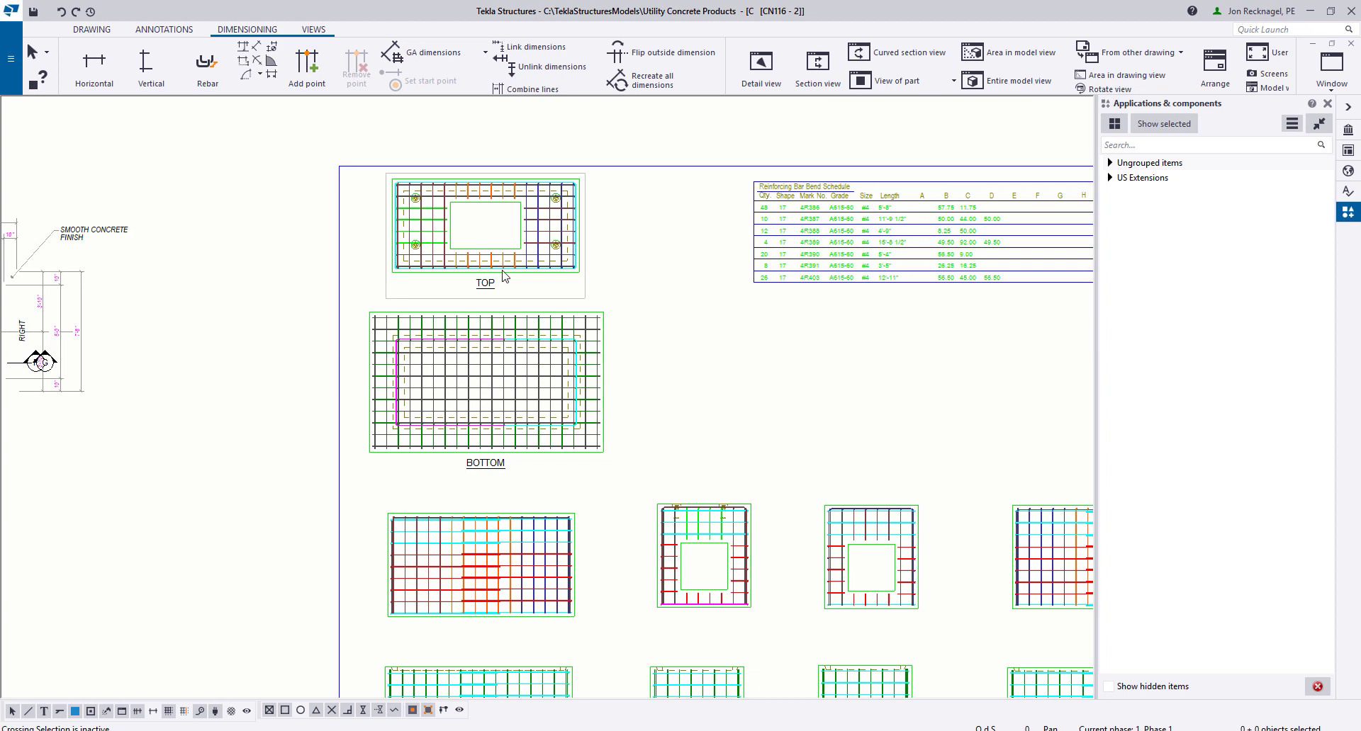
{"action": "scroll", "coordinate": [614, 507], "scroll_direction": "up", "scroll_amount": 5}
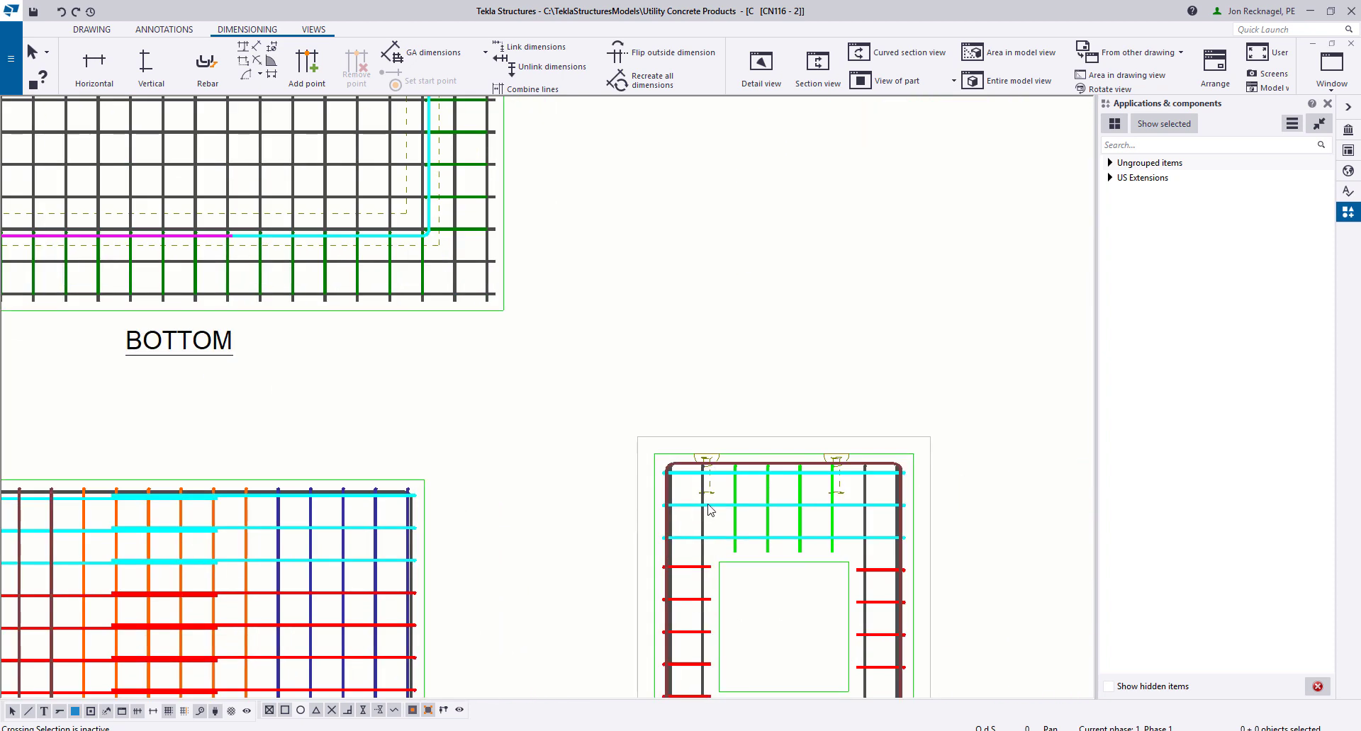
{"action": "scroll", "coordinate": [753, 501], "scroll_direction": "down", "scroll_amount": 3}
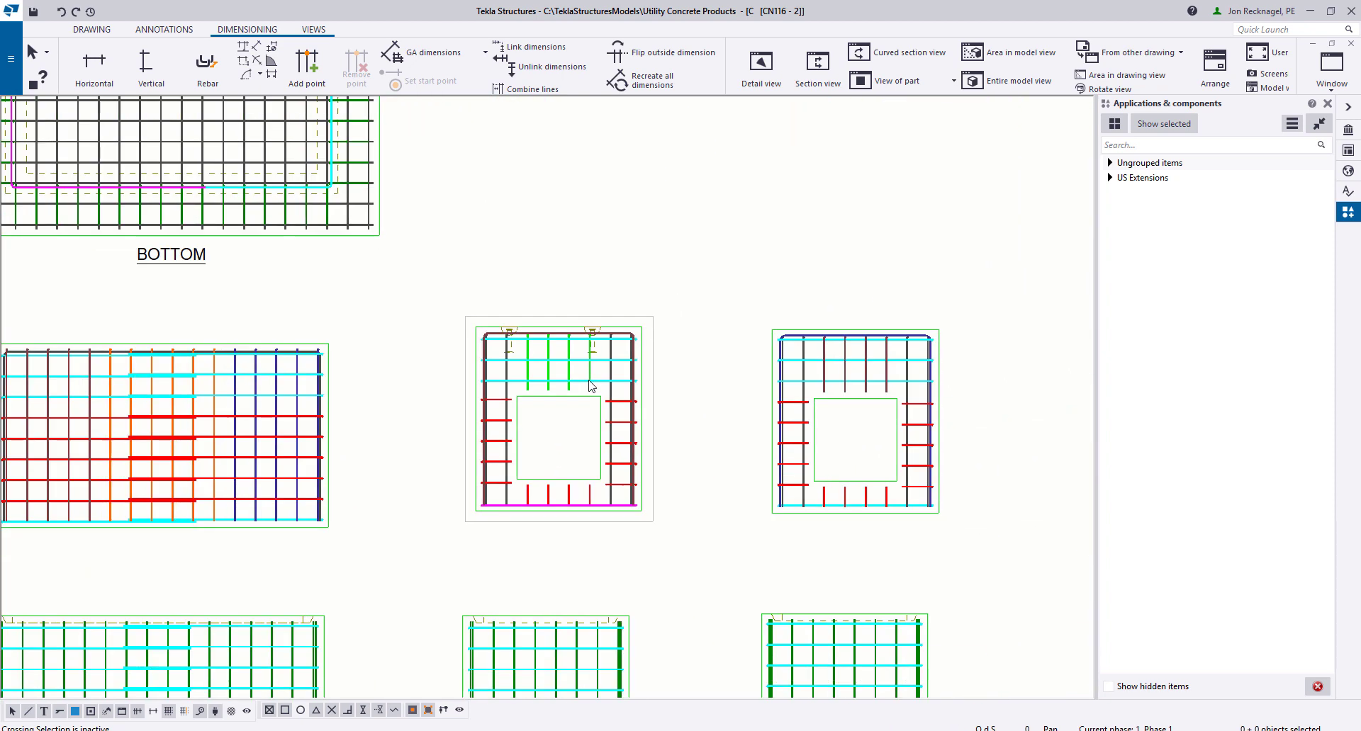
{"action": "middle_click_drag", "start_coordinate": [779, 409], "coordinate": [680, 402]}
{"action": "scroll", "coordinate": [736, 375], "scroll_direction": "down", "scroll_amount": 2}
{"action": "mouse_move", "coordinate": [772, 386]}
{"action": "middle_mouse_down"}
{"action": "mouse_move", "coordinate": [743, 396]}
{"action": "mouse_move", "coordinate": [560, 593]}
{"action": "middle_mouse_up"}
{"action": "scroll", "coordinate": [457, 226], "scroll_direction": "up", "scroll_amount": 1}
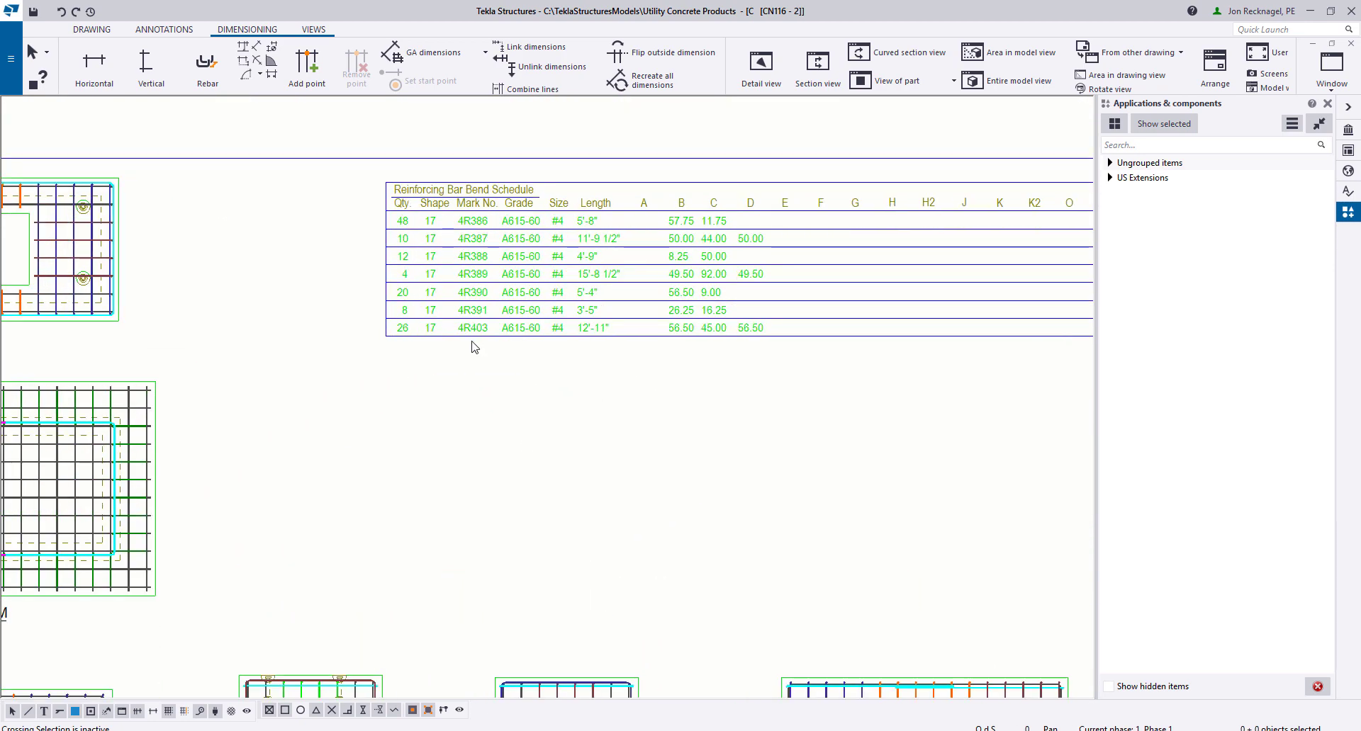
{"action": "scroll", "coordinate": [489, 460], "scroll_direction": "down", "scroll_amount": 3}
{"action": "scroll", "coordinate": [559, 549], "scroll_direction": "up", "scroll_amount": 3}
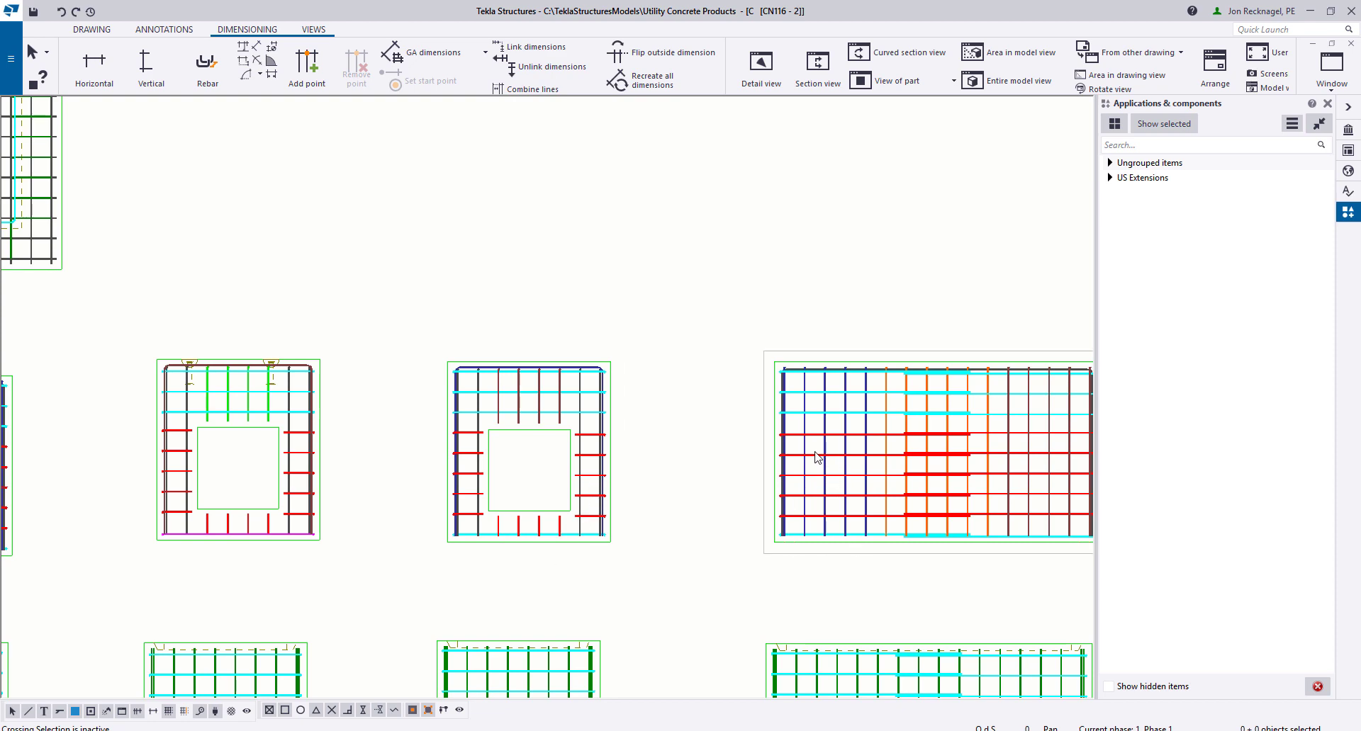
Review the full rebar sheet, checking the layout of its views against the bend schedule and Bill of Materials
{"action": "scroll", "coordinate": [831, 459], "scroll_direction": "down", "scroll_amount": 1}
{"action": "key", "text": "b"}
{"action": "middle_click_drag", "start_coordinate": [587, 297], "coordinate": [732, 300]}
{"action": "scroll", "coordinate": [733, 301], "scroll_direction": "down", "scroll_amount": 3}
{"action": "scroll", "coordinate": [583, 328], "scroll_direction": "up", "scroll_amount": 1}
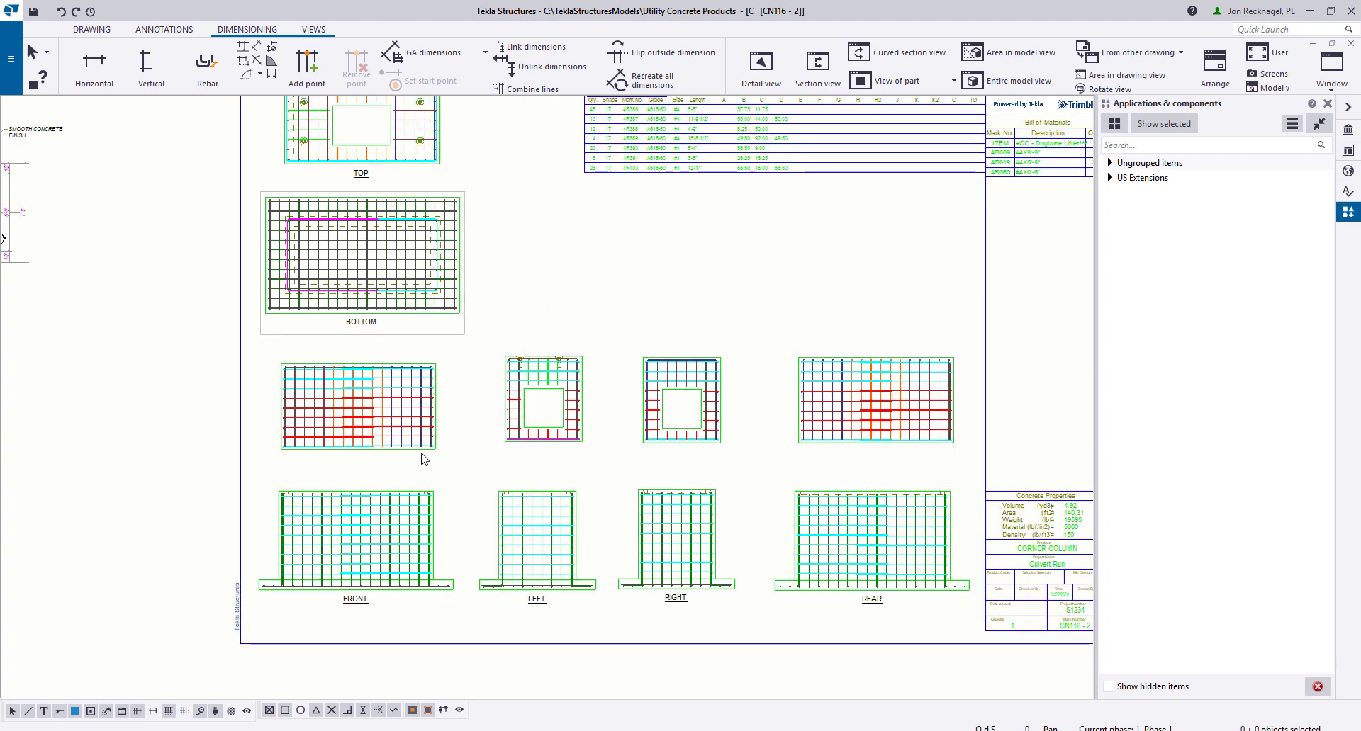
{"action": "middle_click_drag", "start_coordinate": [657, 270], "coordinate": [671, 296]}
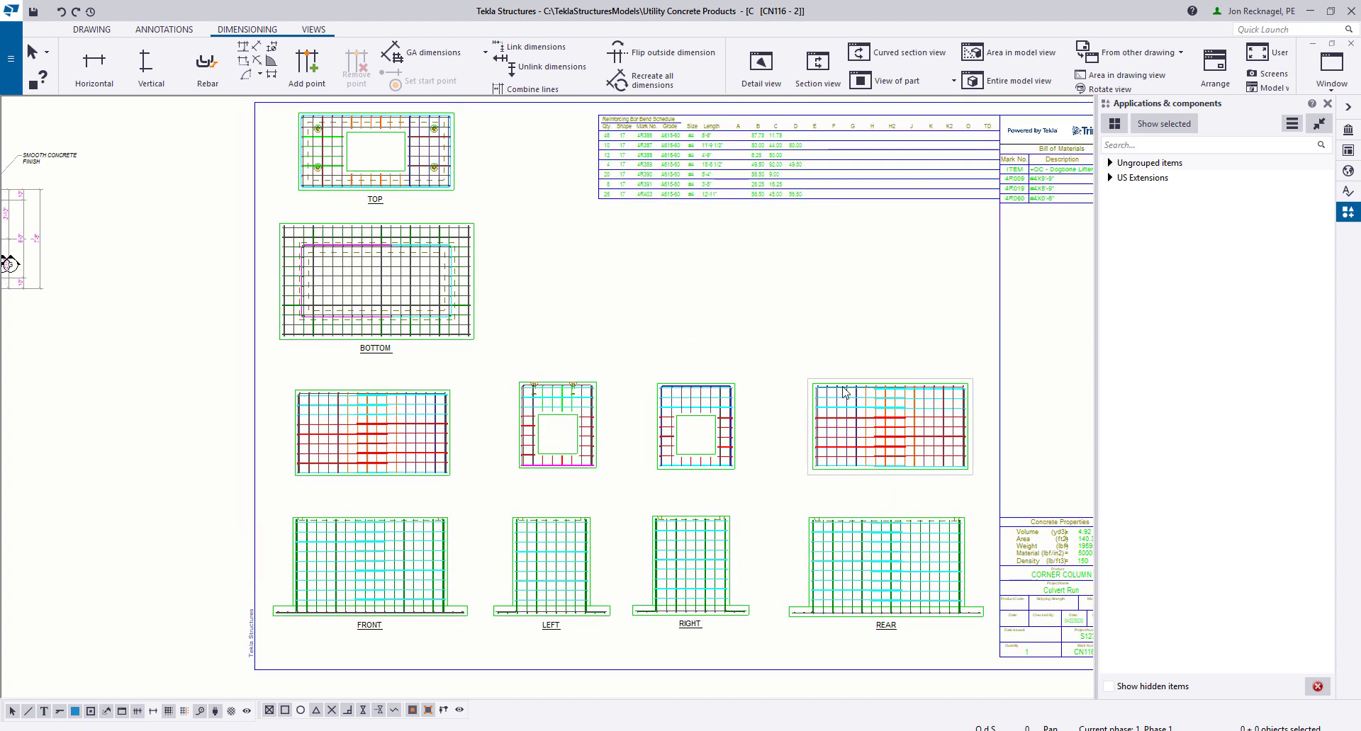
{"action": "middle_click_drag", "start_coordinate": [842, 387], "coordinate": [784, 385]}
{"action": "middle_click_drag", "start_coordinate": [573, 323], "coordinate": [573, 349]}
{"action": "middle_click_drag", "start_coordinate": [674, 357], "coordinate": [657, 354]}
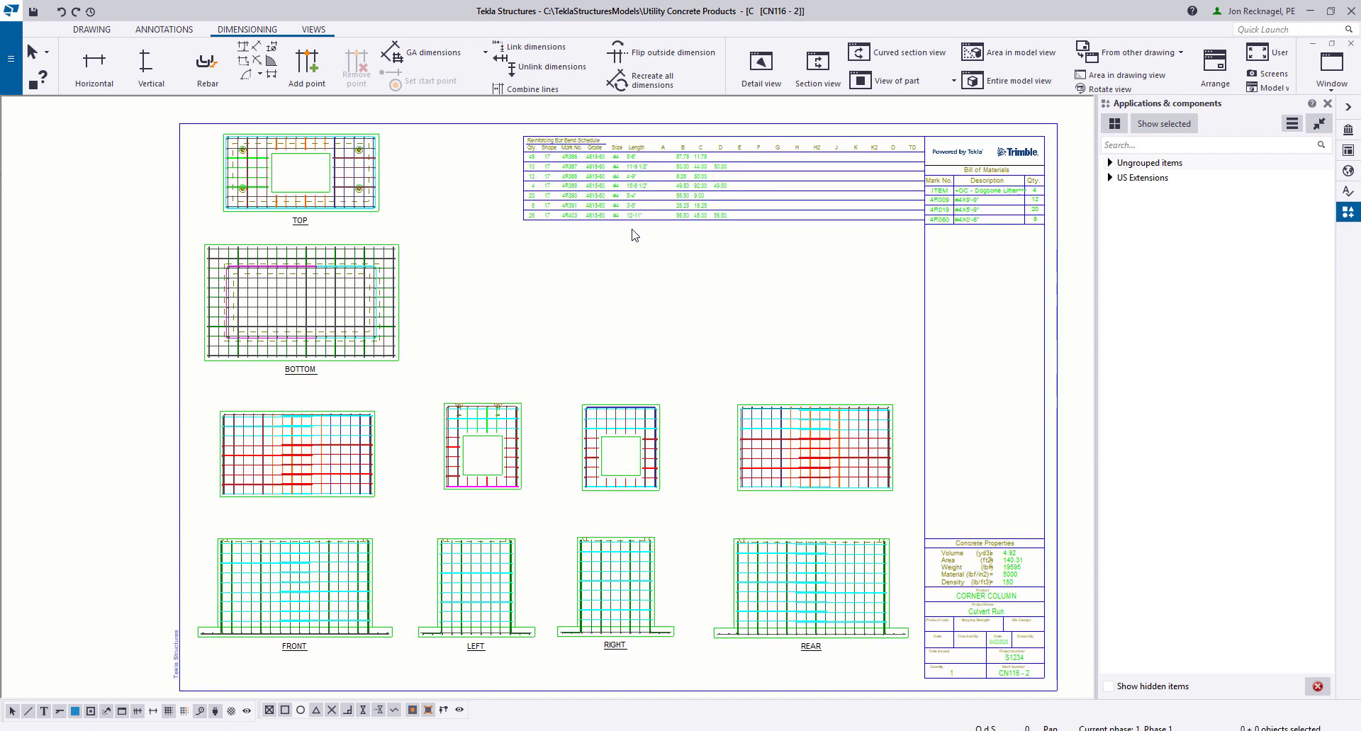
{"action": "scroll", "coordinate": [568, 185], "scroll_direction": "up", "scroll_amount": 1}
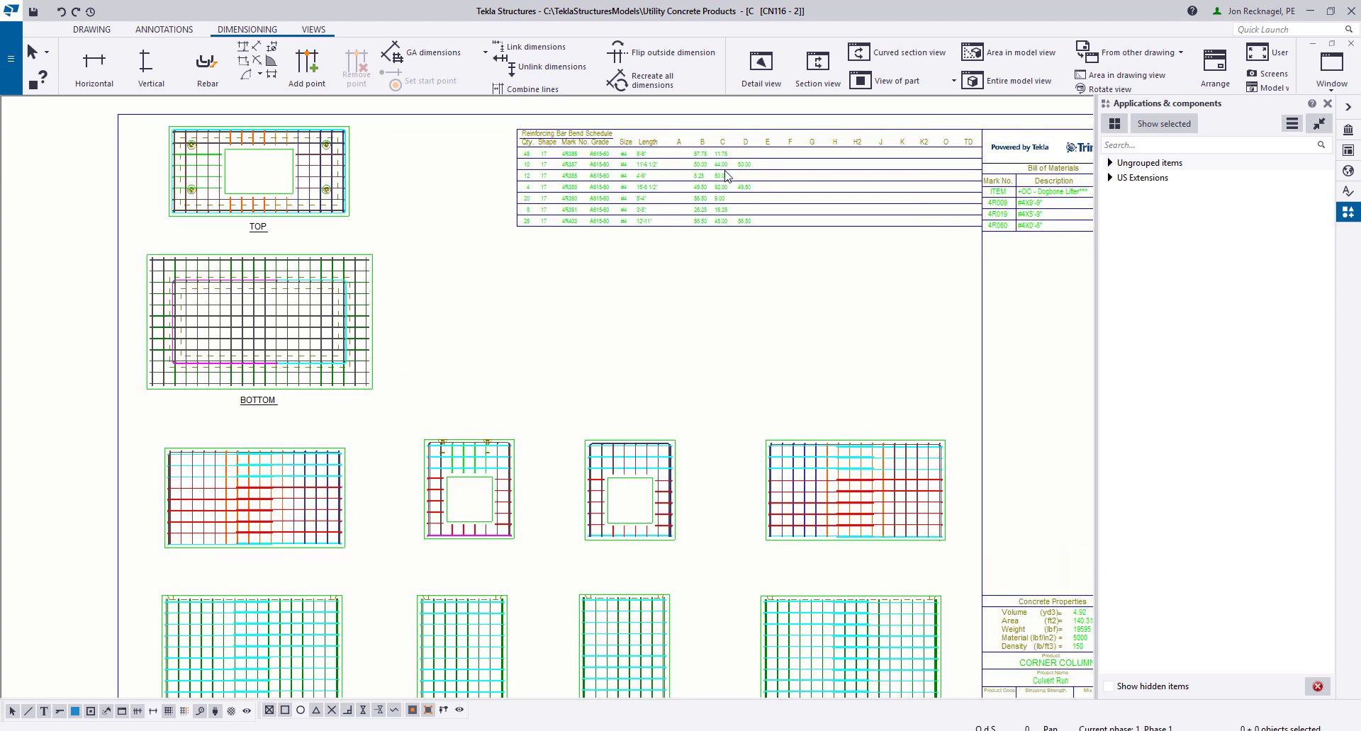
{"action": "mouse_move", "coordinate": [717, 224]}
{"action": "middle_mouse_down"}
{"action": "mouse_move", "coordinate": [656, 237]}
{"action": "mouse_move", "coordinate": [726, 218]}
{"action": "mouse_move", "coordinate": [707, 211]}
{"action": "middle_mouse_up"}
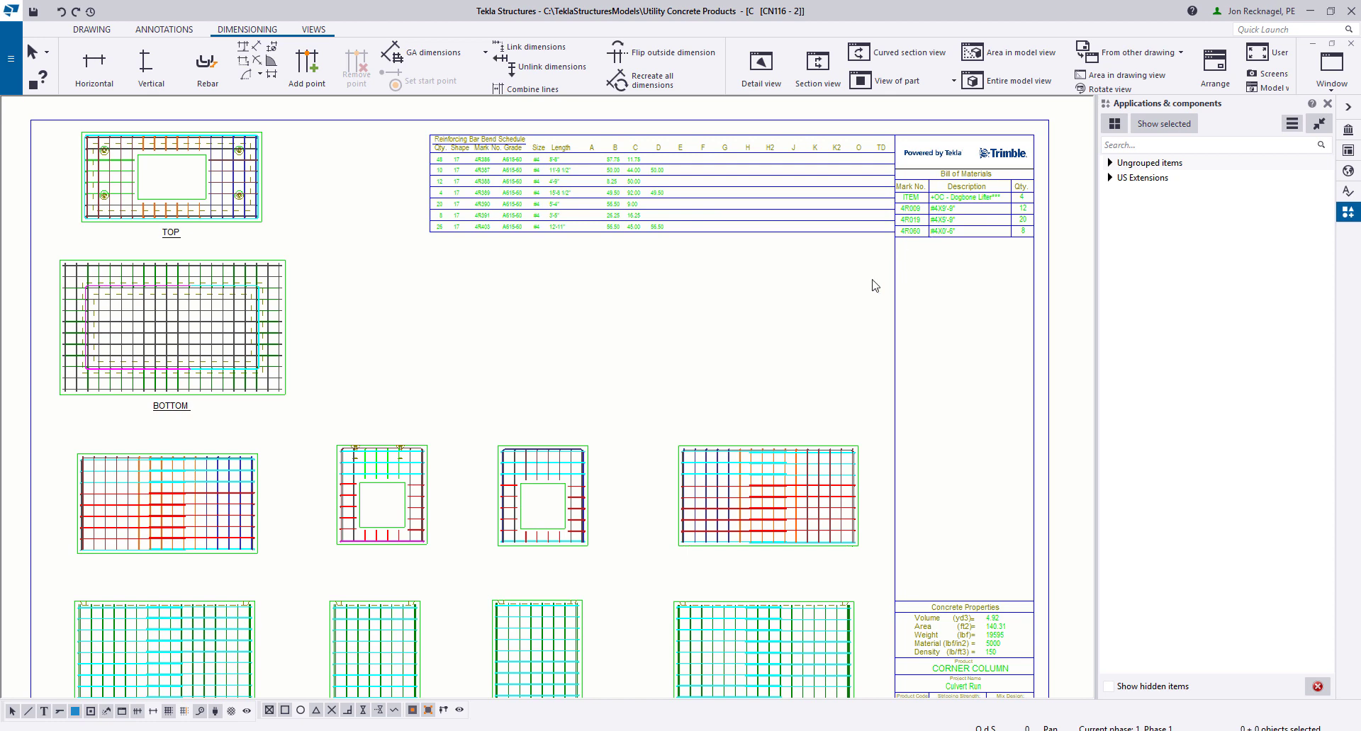
{"action": "scroll", "coordinate": [924, 237], "scroll_direction": "down", "scroll_amount": 2}
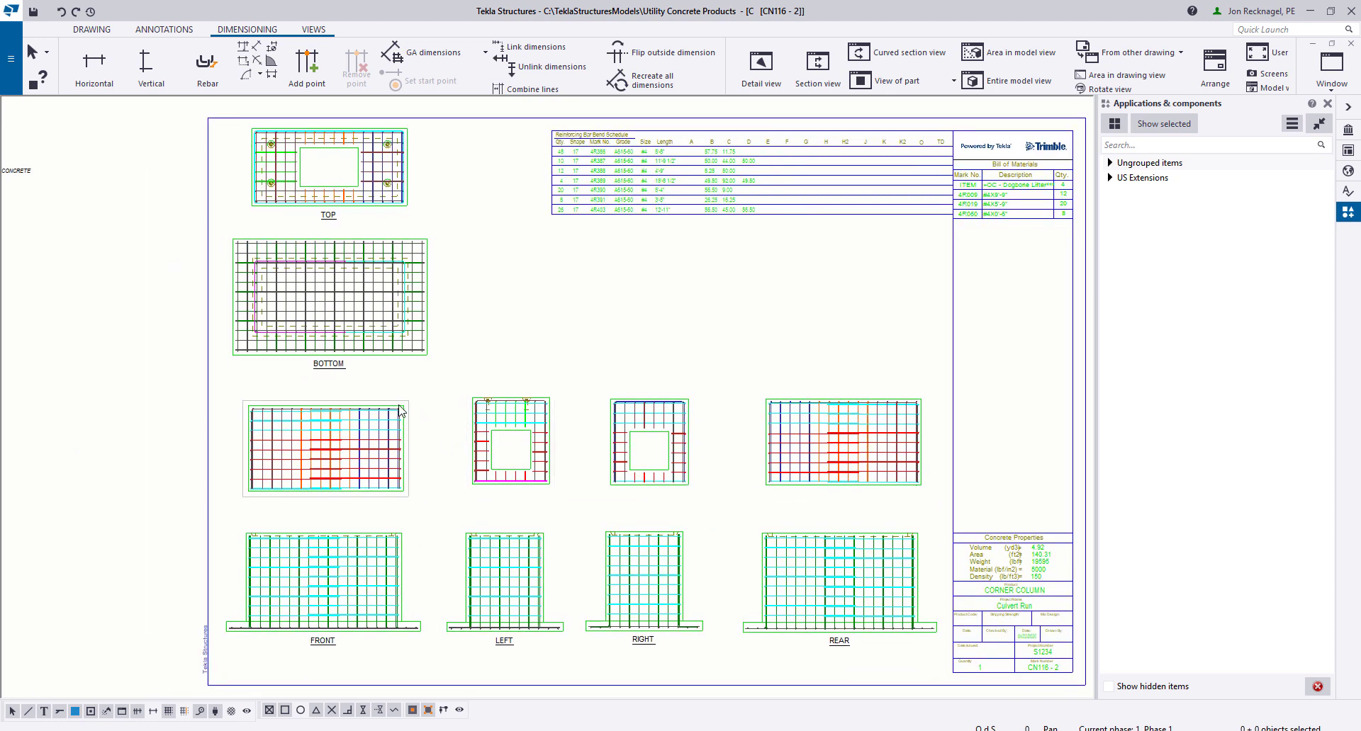